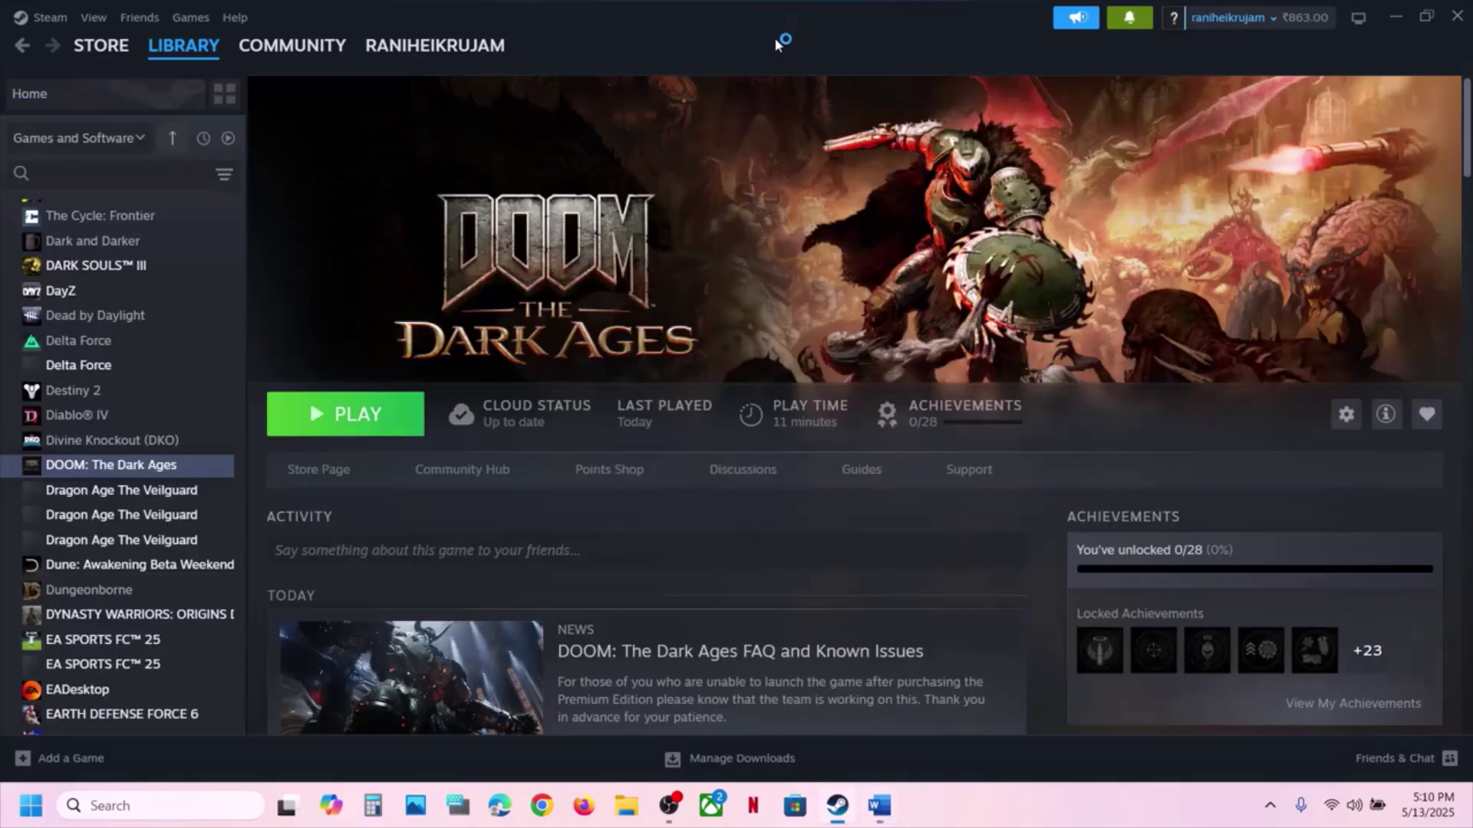
- Inspect the Intel(R) Iris(R) Xe Graphics display adapter's available actions, including disabling it, in Device Manager, and close Device Manager
{"action": "right_click", "coordinate": [29, 814]}
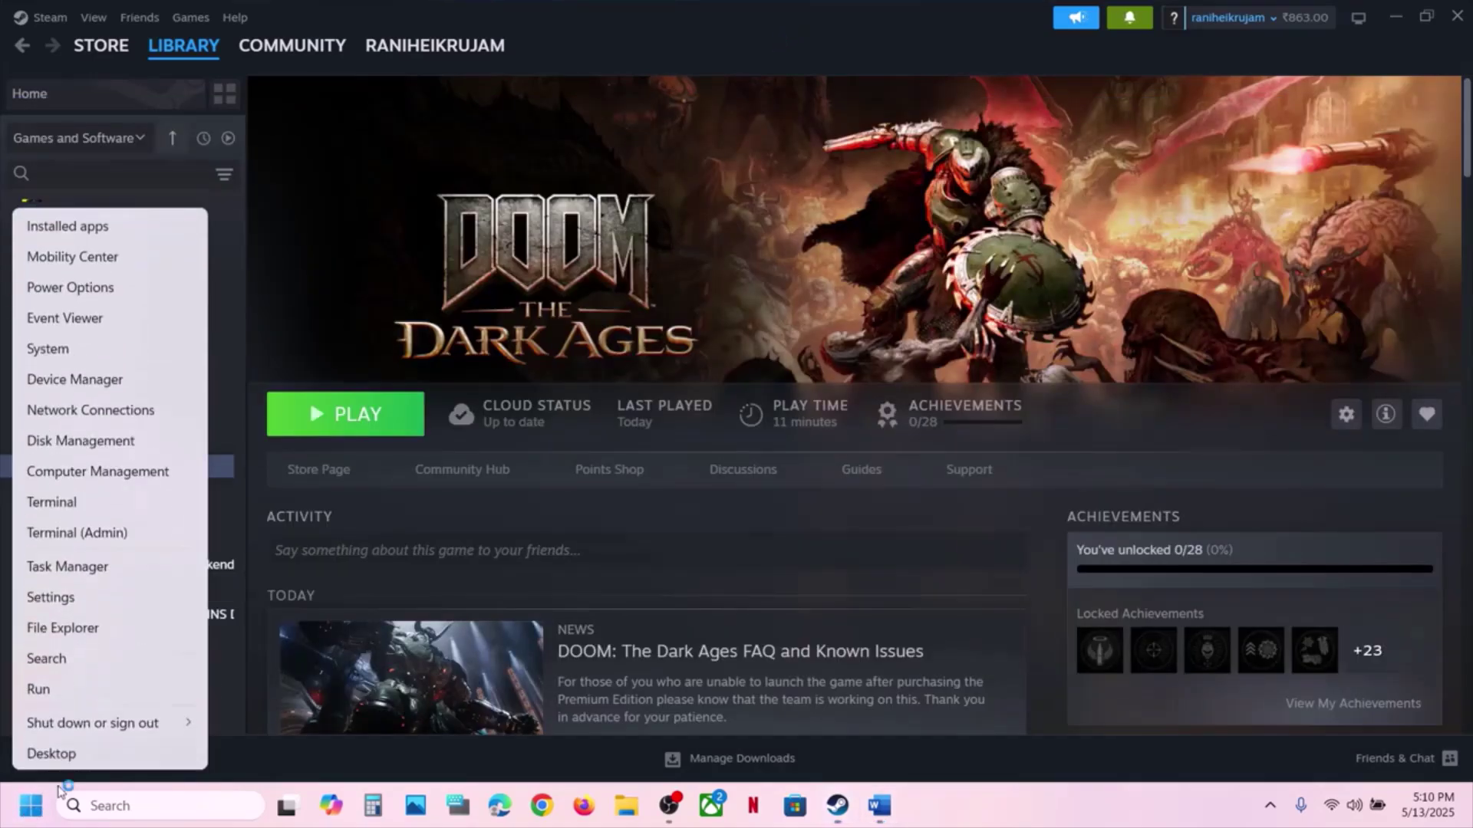
{"action": "left_click", "coordinate": [67, 388]}
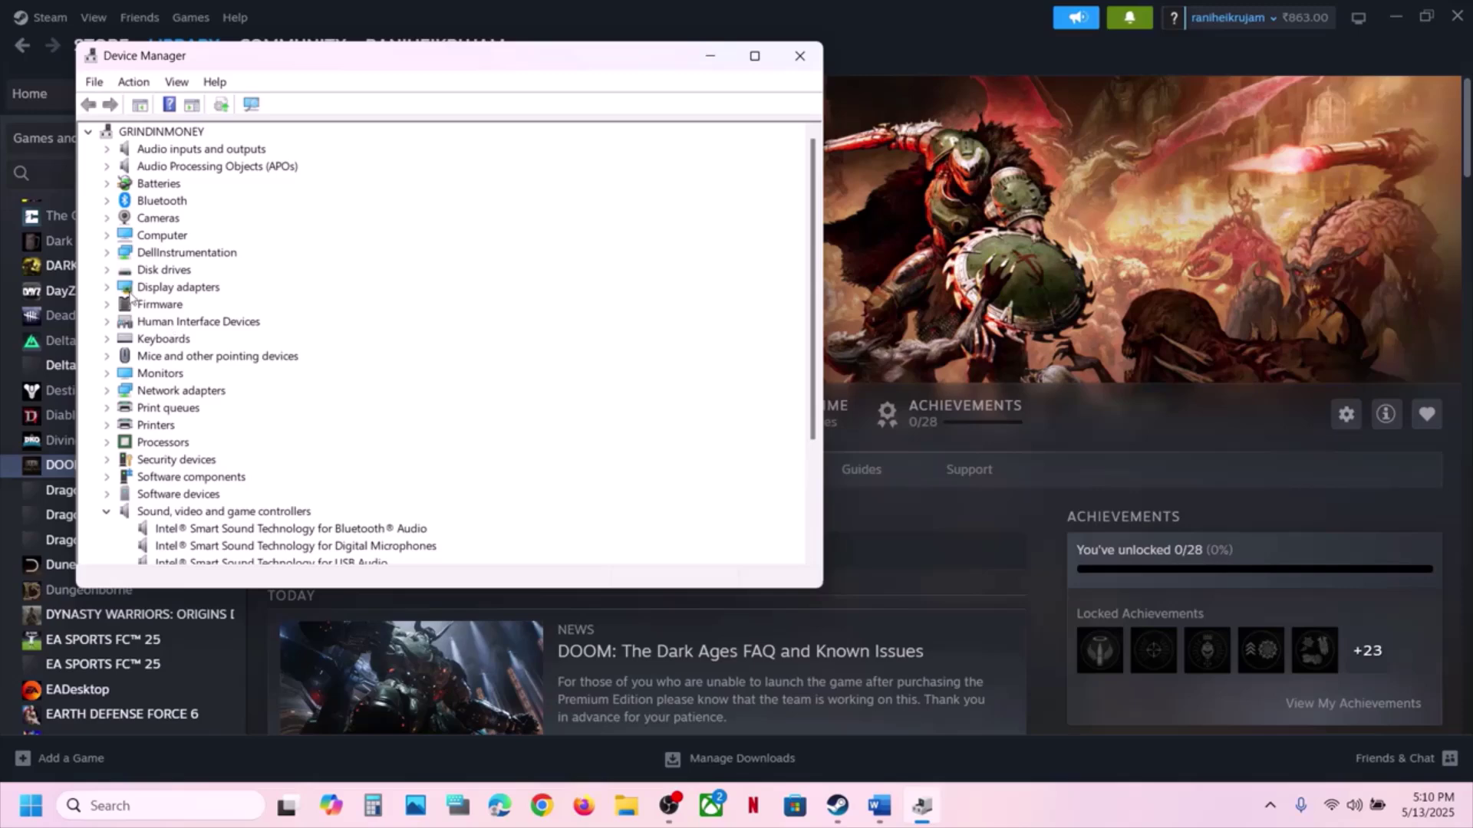
{"action": "left_click", "coordinate": [107, 288]}
{"action": "left_click", "coordinate": [255, 305]}
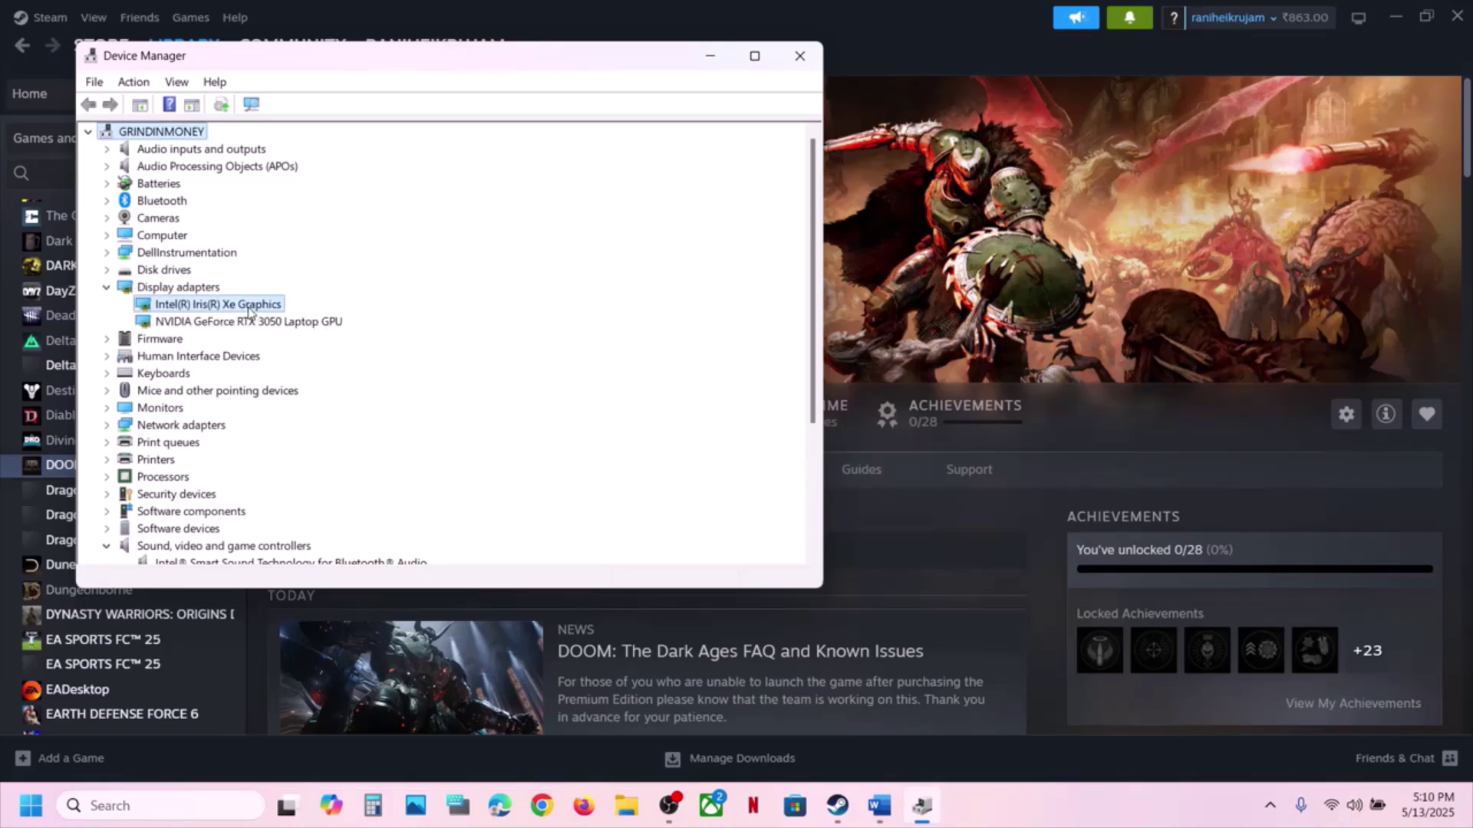
{"action": "left_click", "coordinate": [213, 323]}
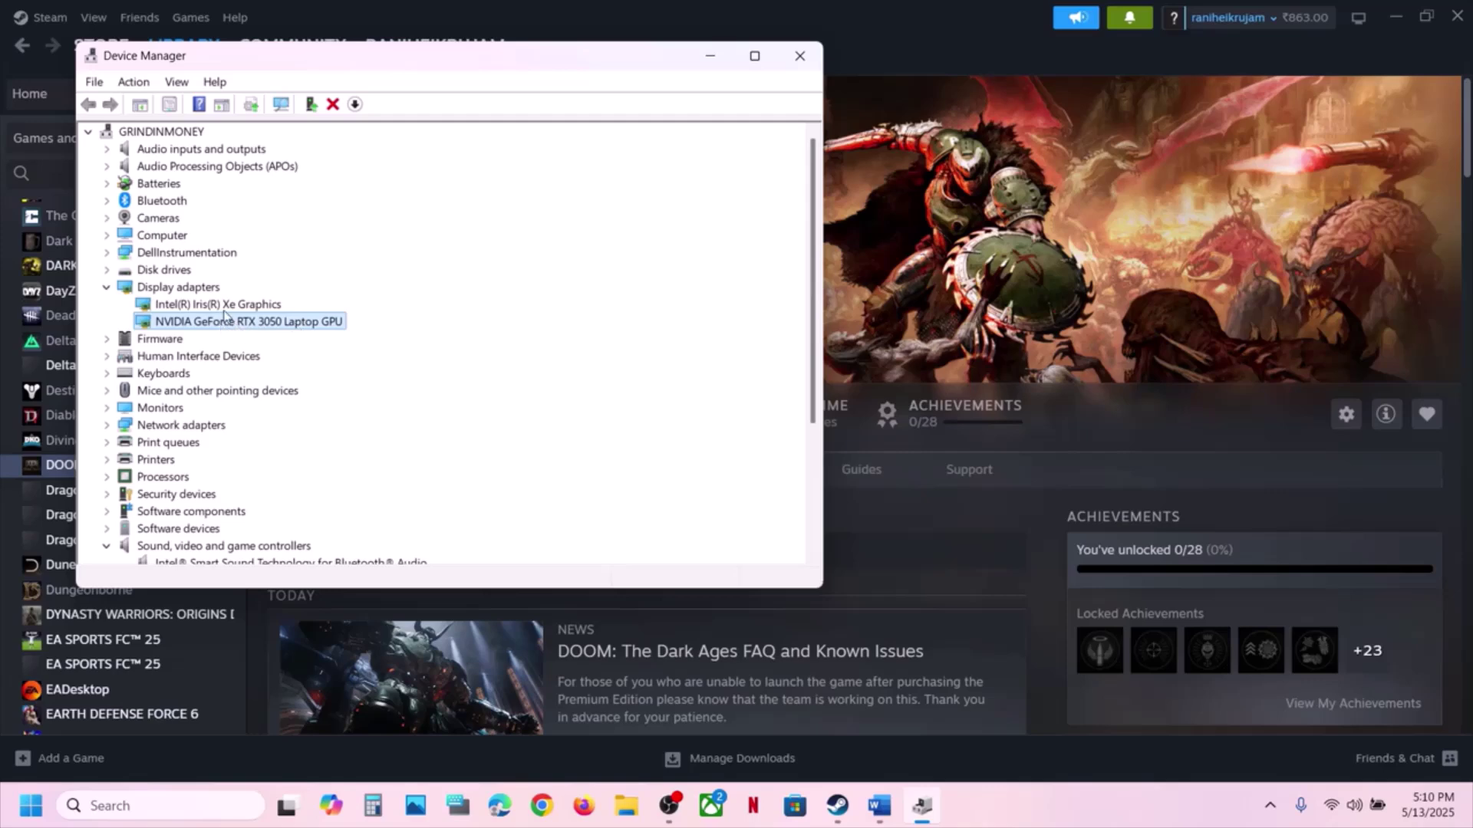
{"action": "left_click", "coordinate": [206, 306]}
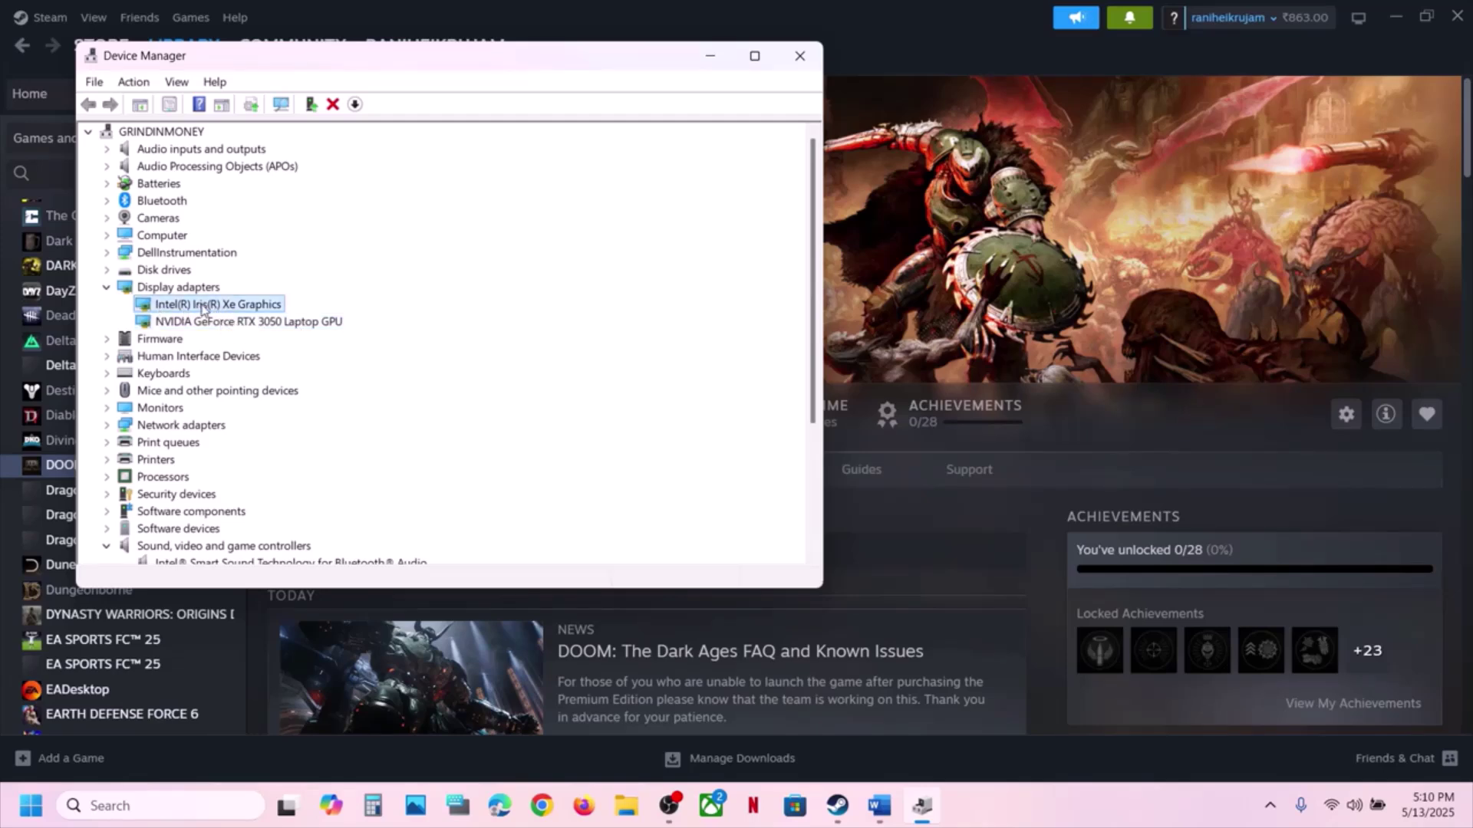
{"action": "right_click", "coordinate": [192, 310]}
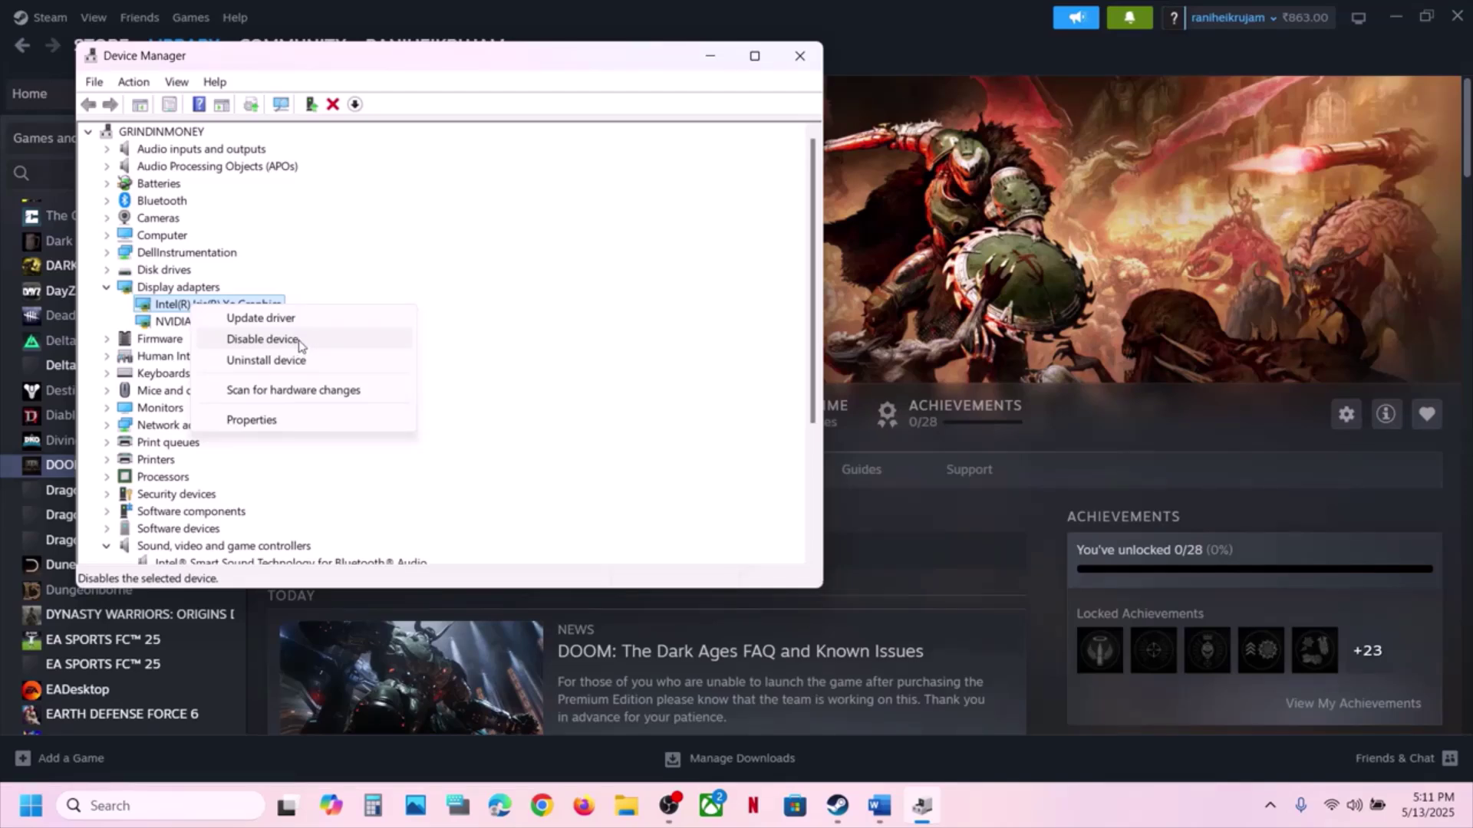
{"action": "left_click", "coordinate": [800, 57]}
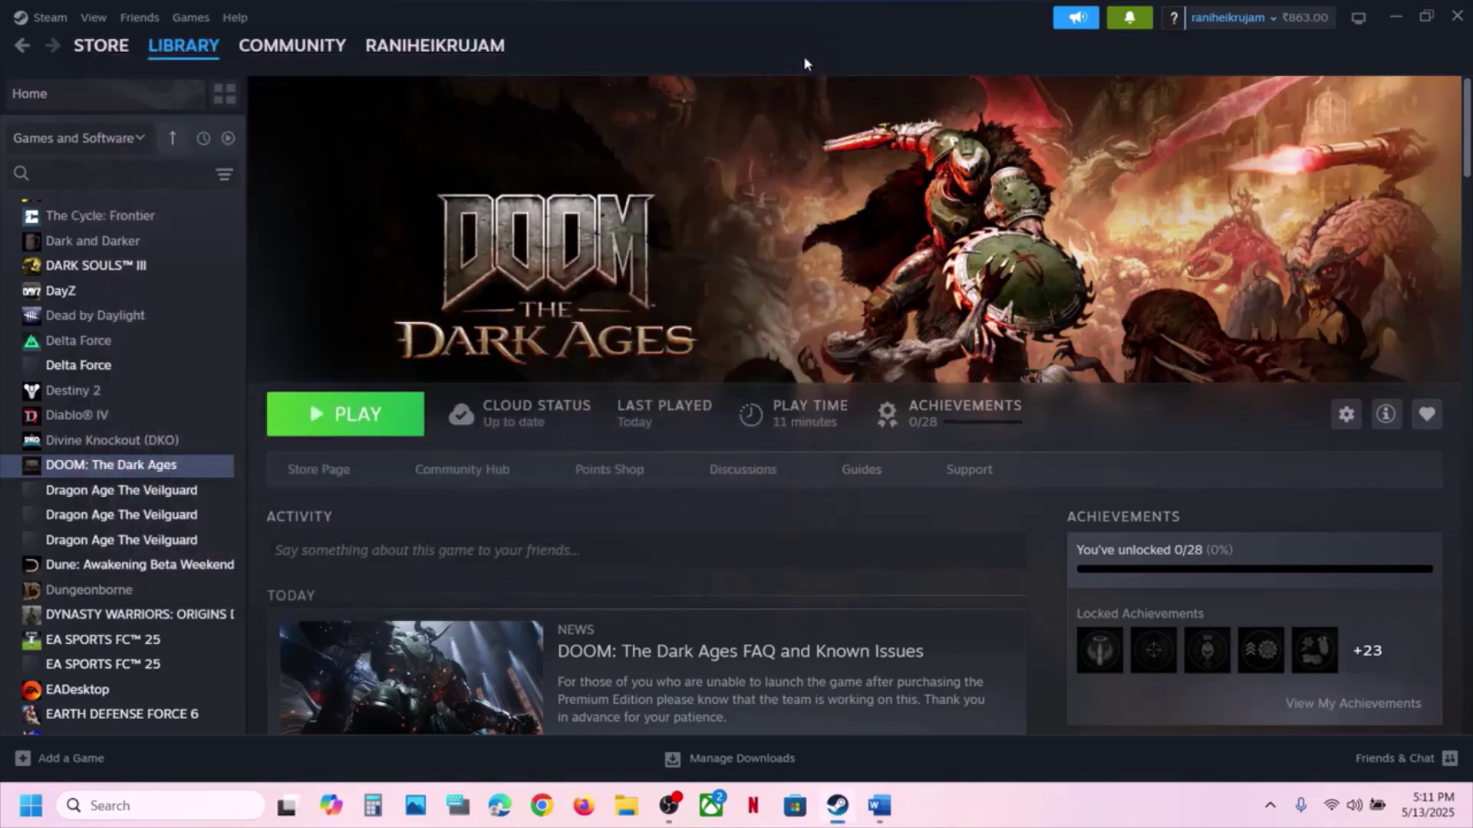
- Switch to the Word document and highlight the Step 2 instruction about restoring global settings
{"action": "left_click", "coordinate": [879, 805]}
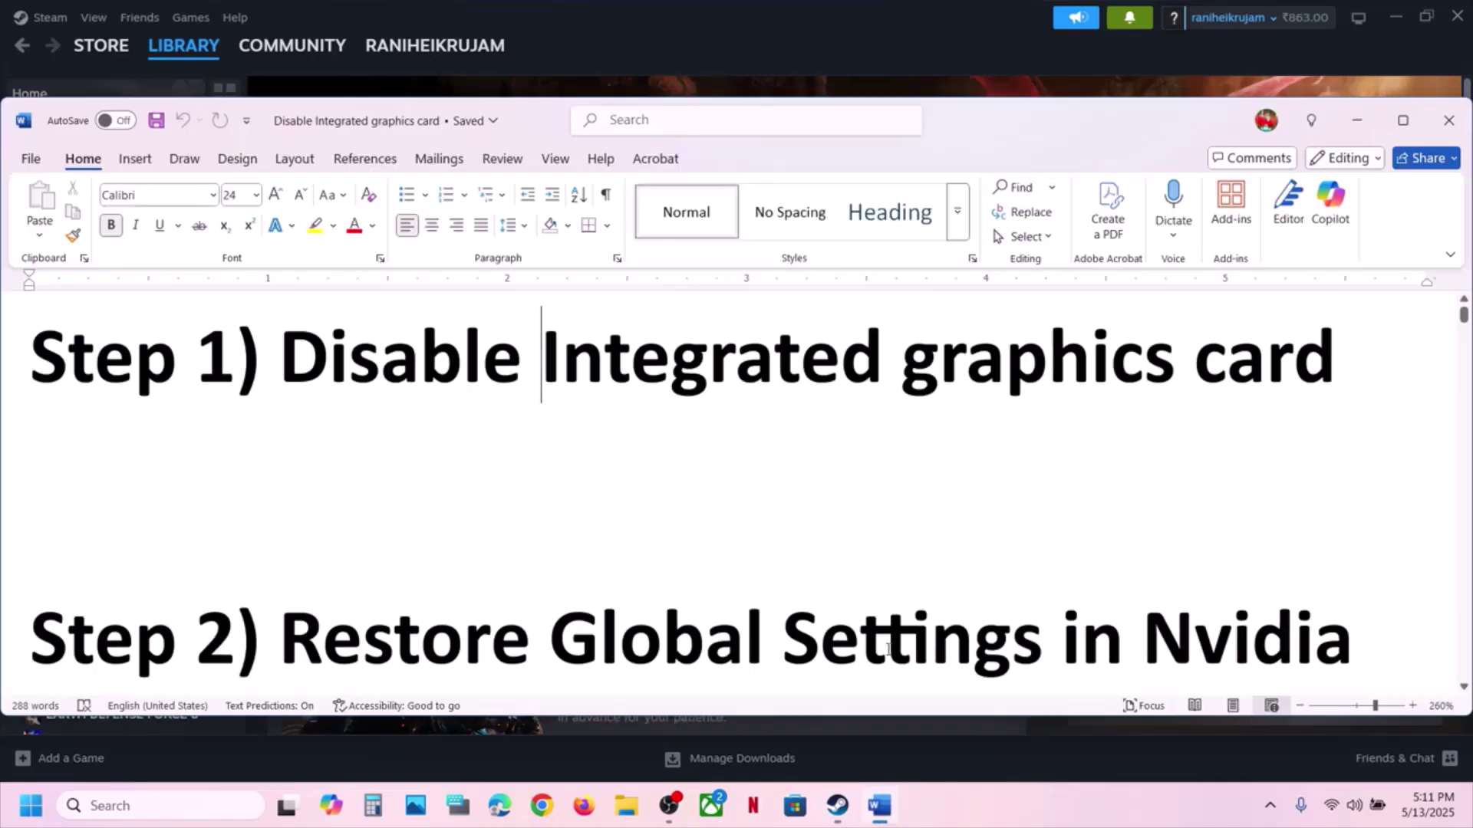
{"action": "scroll", "coordinate": [542, 528], "scroll_direction": "down", "scroll_amount": 2}
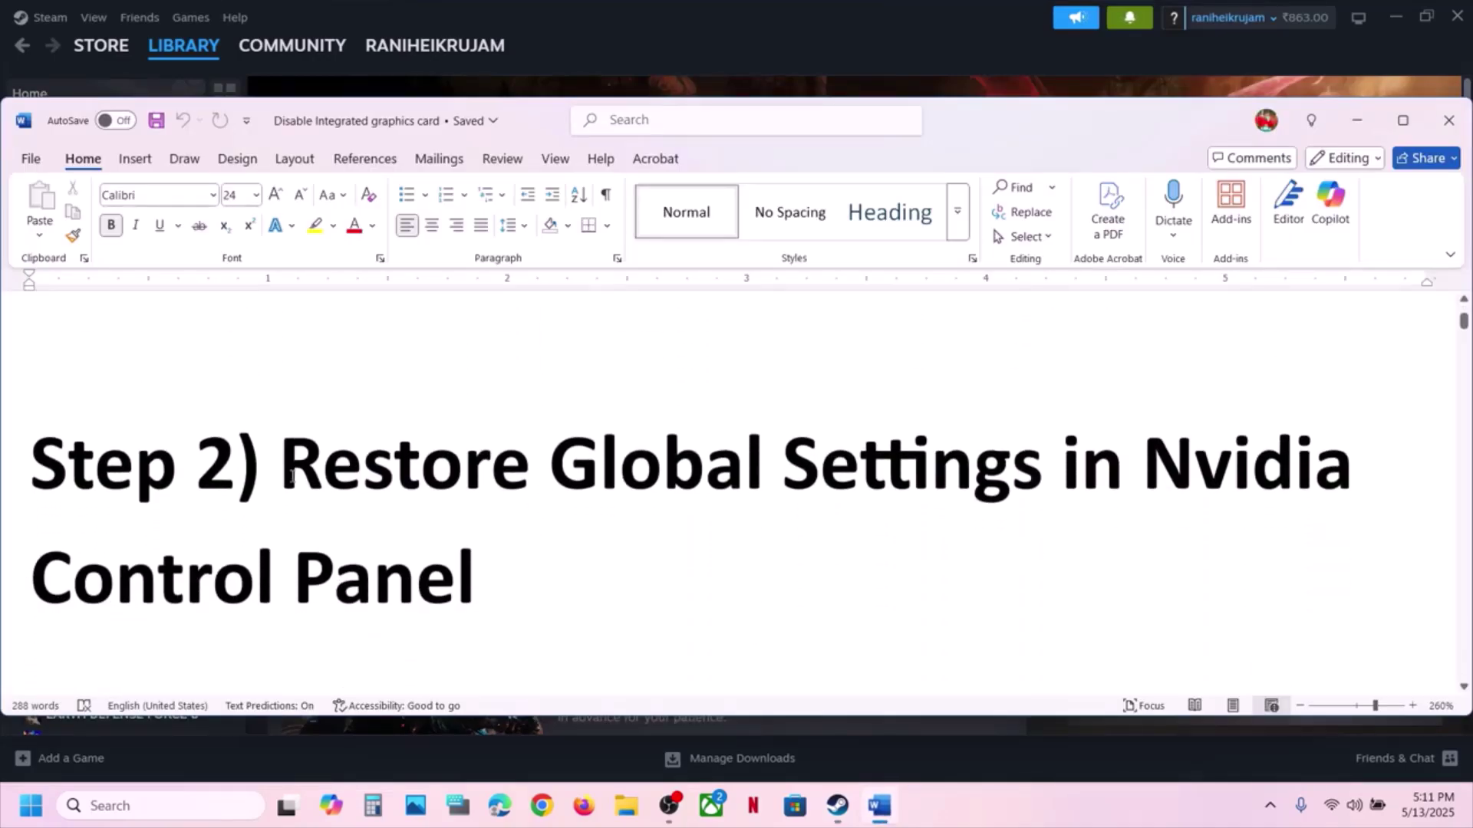
{"action": "left_click_drag", "start_coordinate": [290, 476], "coordinate": [1018, 516]}
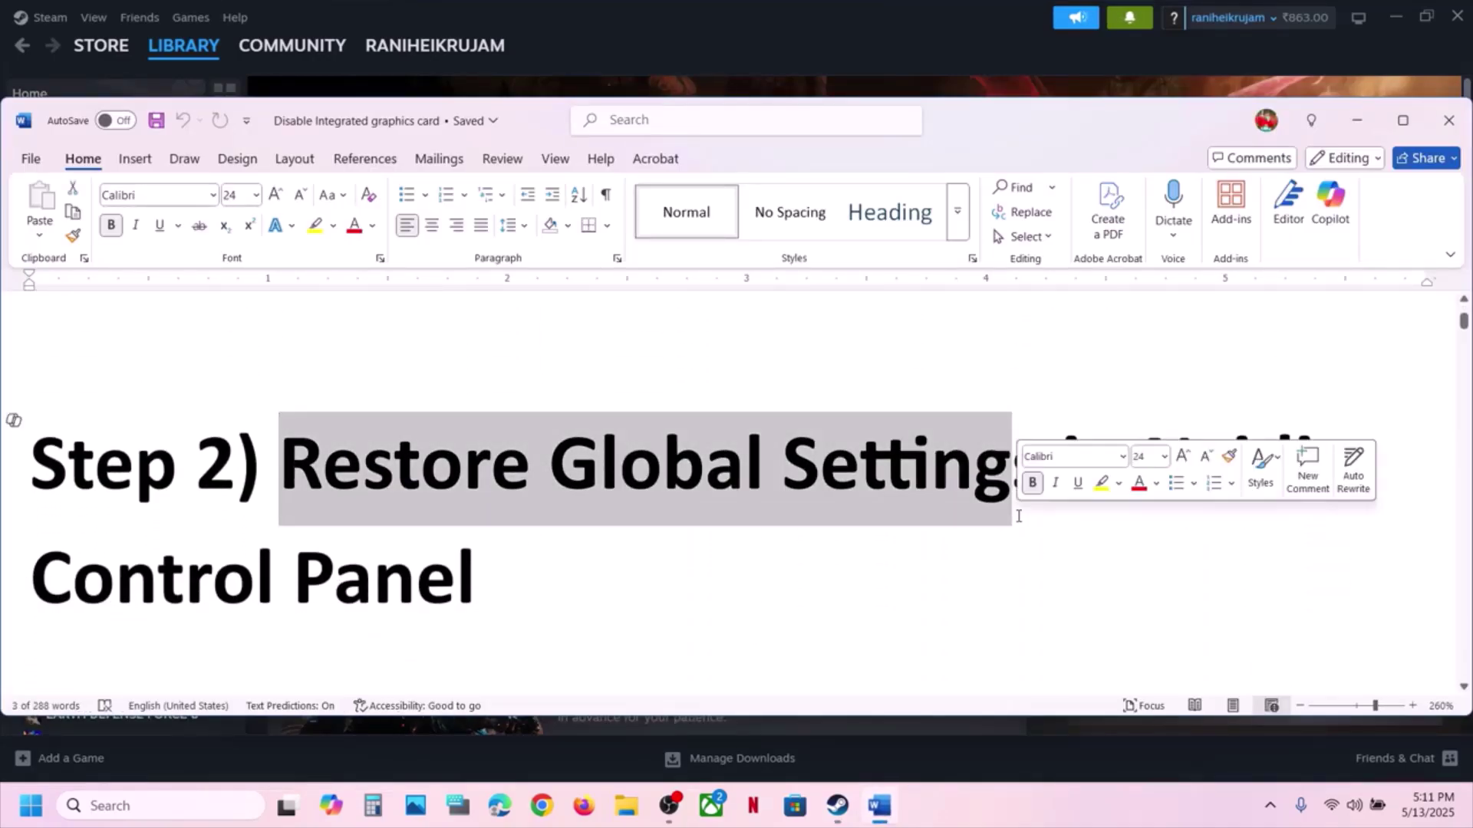
- Open the NVIDIA Control Panel from the desktop and bring its window to the front
{"action": "key", "text": "super+d"}
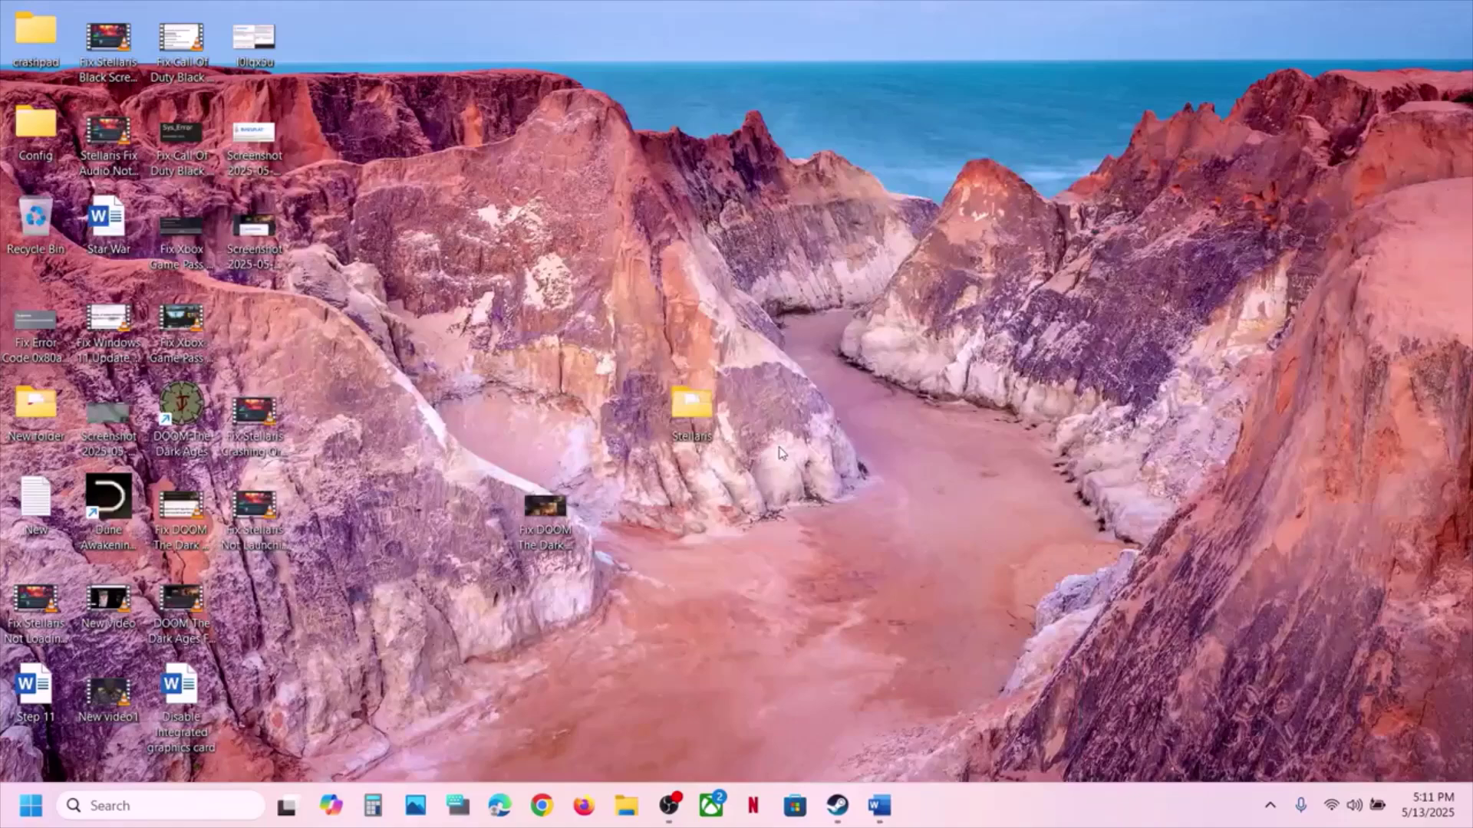
{"action": "right_click", "coordinate": [779, 451]}
{"action": "left_click", "coordinate": [863, 424]}
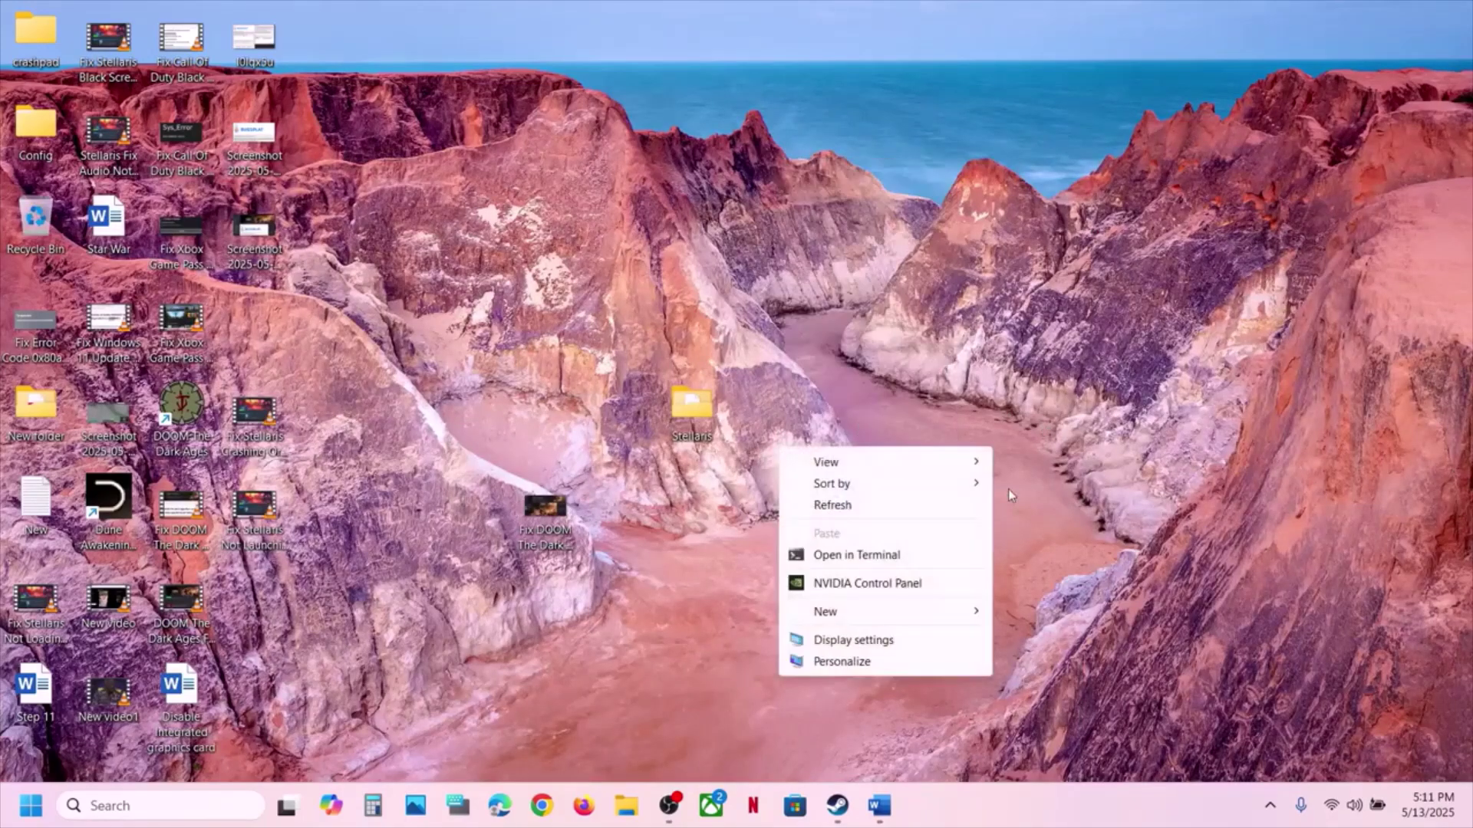
{"action": "left_click", "coordinate": [879, 581]}
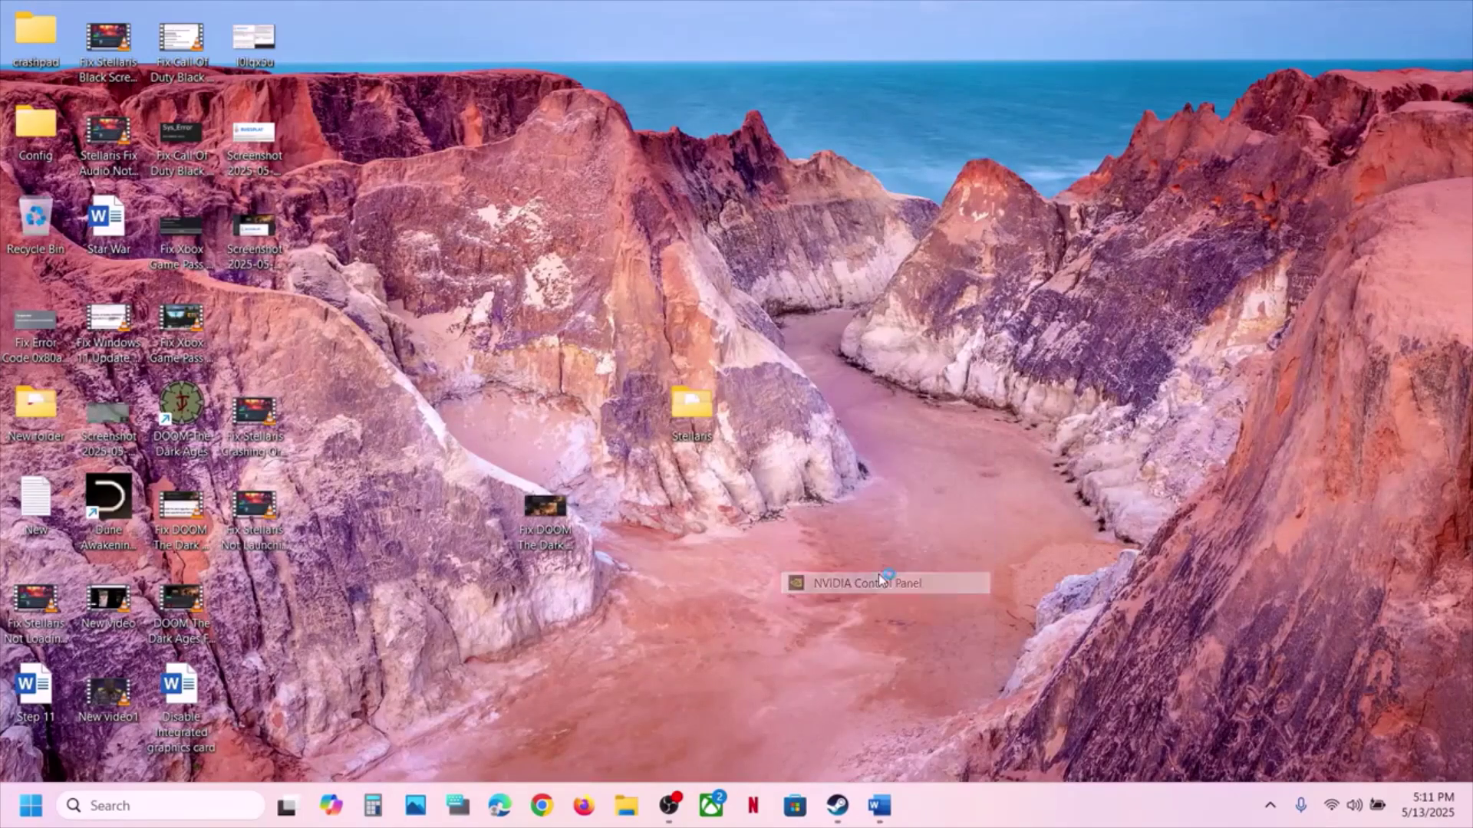
{"action": "left_click", "coordinate": [837, 805]}
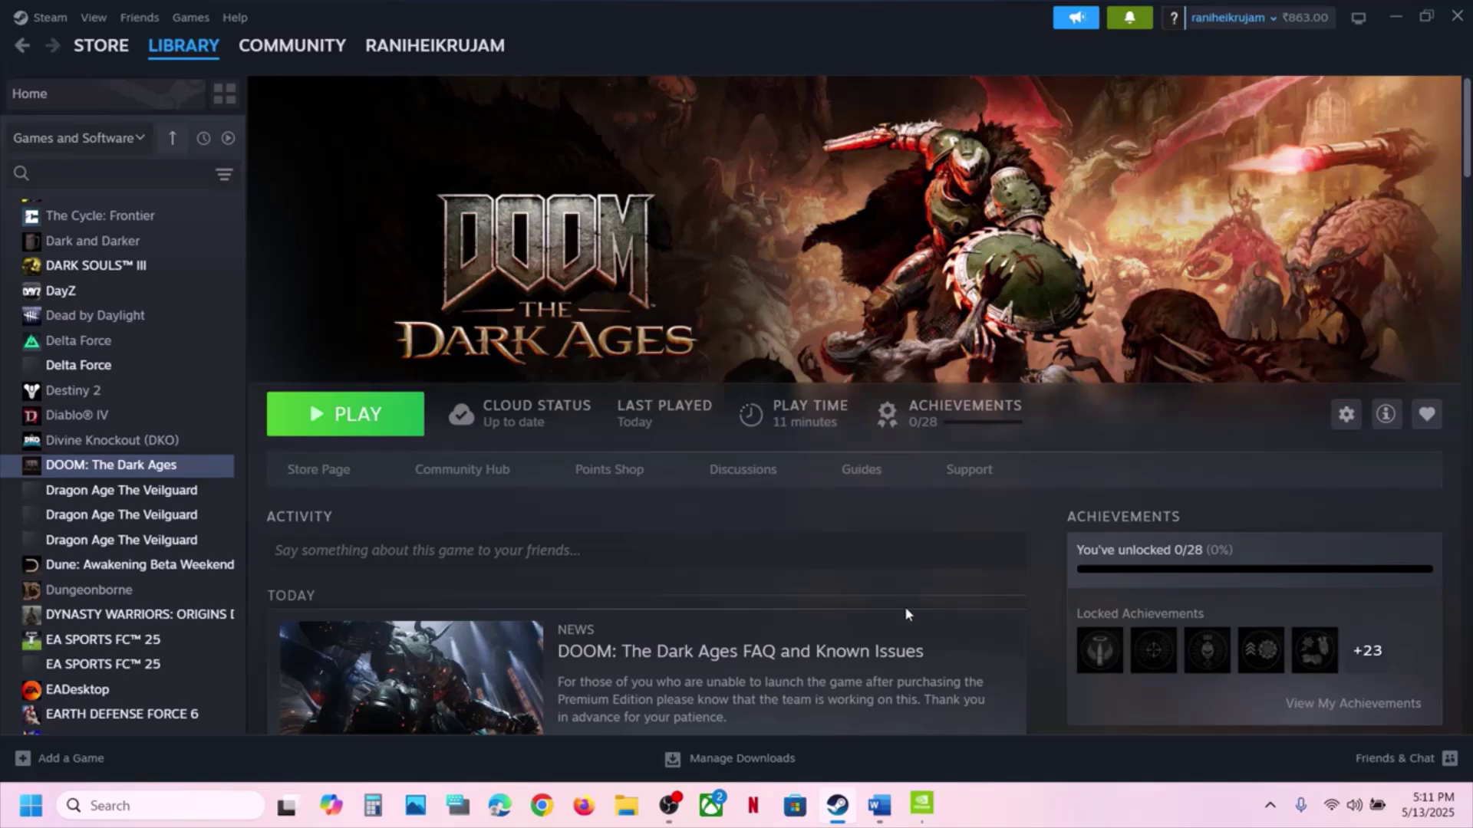
{"action": "left_click", "coordinate": [930, 804]}
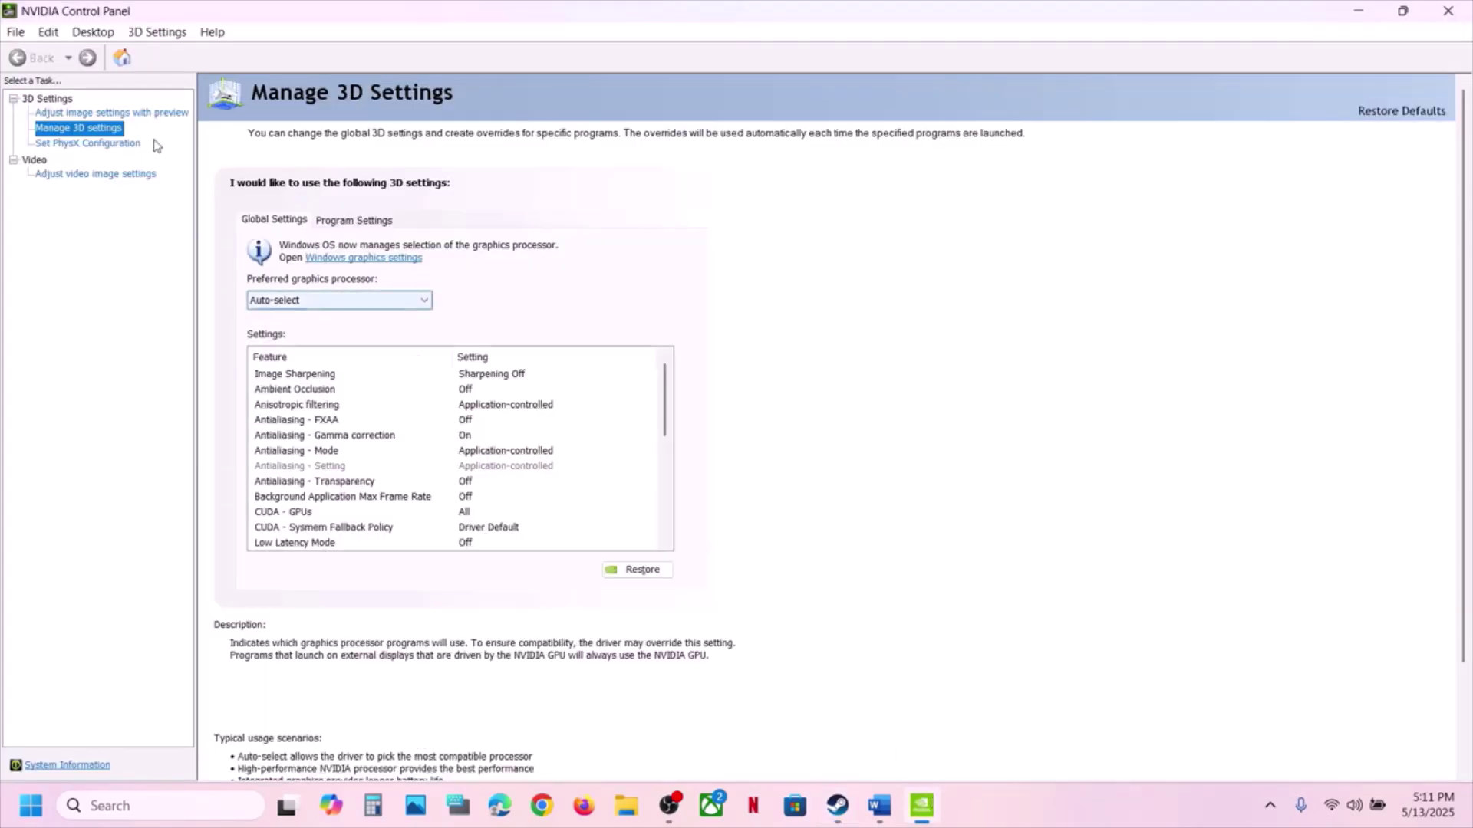
- Restore the global 3D settings to their defaults, apply the change and close the NVIDIA Control Panel
{"action": "left_click", "coordinate": [83, 129]}
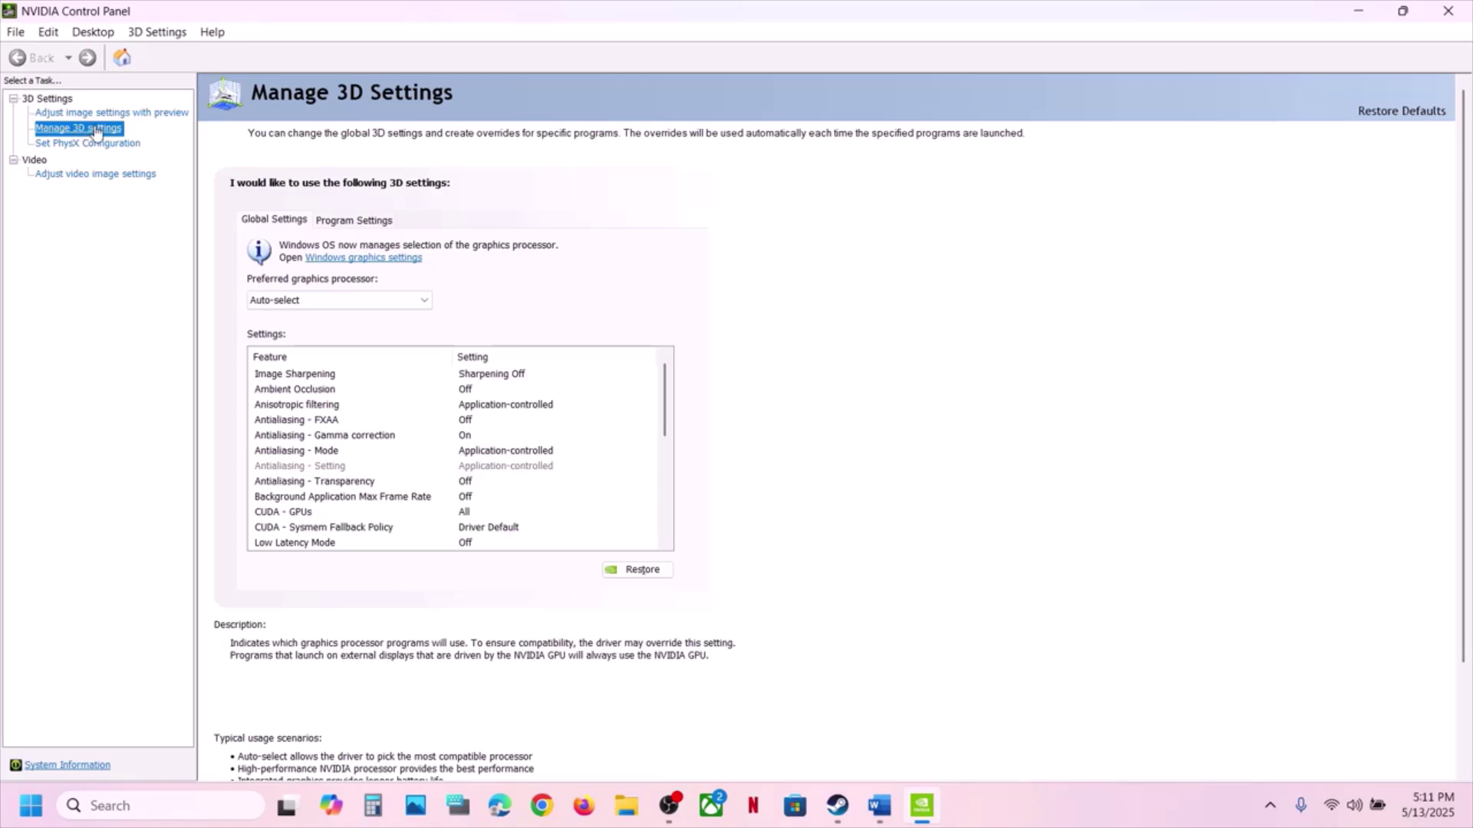
{"action": "left_click", "coordinate": [643, 572]}
{"action": "left_click", "coordinate": [878, 419]}
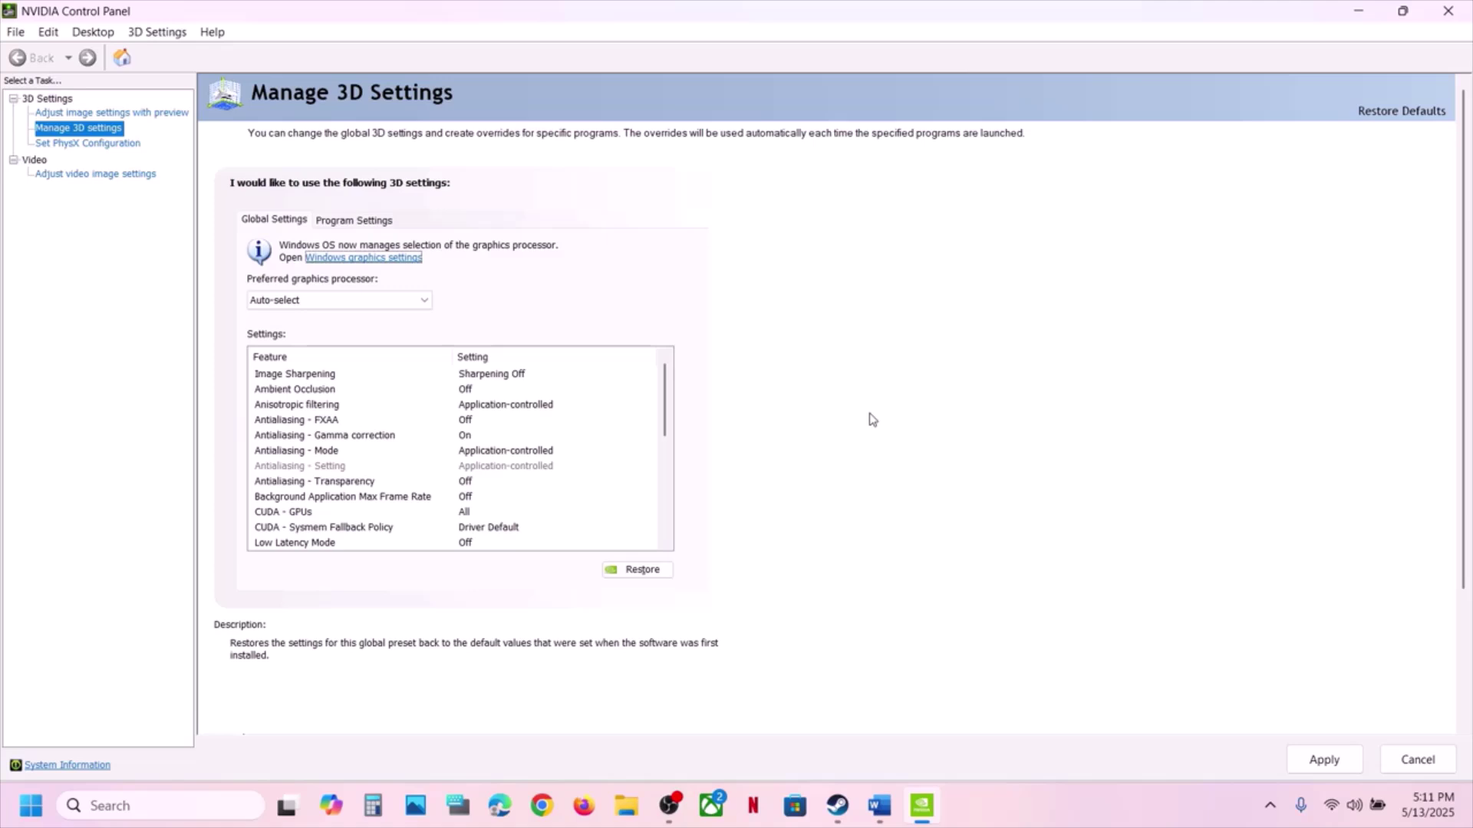
{"action": "left_click", "coordinate": [1319, 763]}
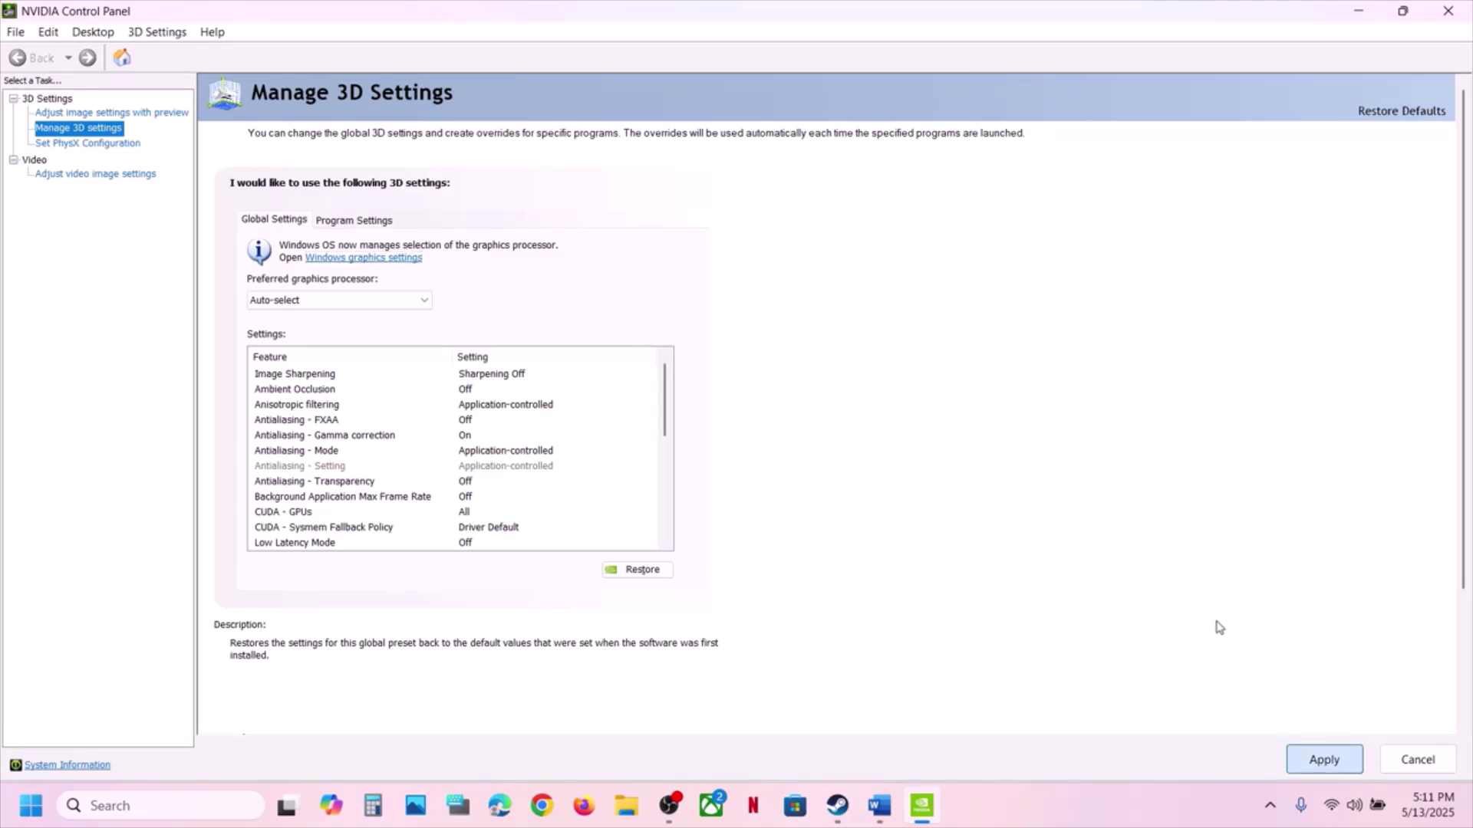
{"action": "left_click", "coordinate": [1447, 11]}
- Return to the Word document, go to Step 3 and maximize the window
{"action": "left_click", "coordinate": [879, 805]}
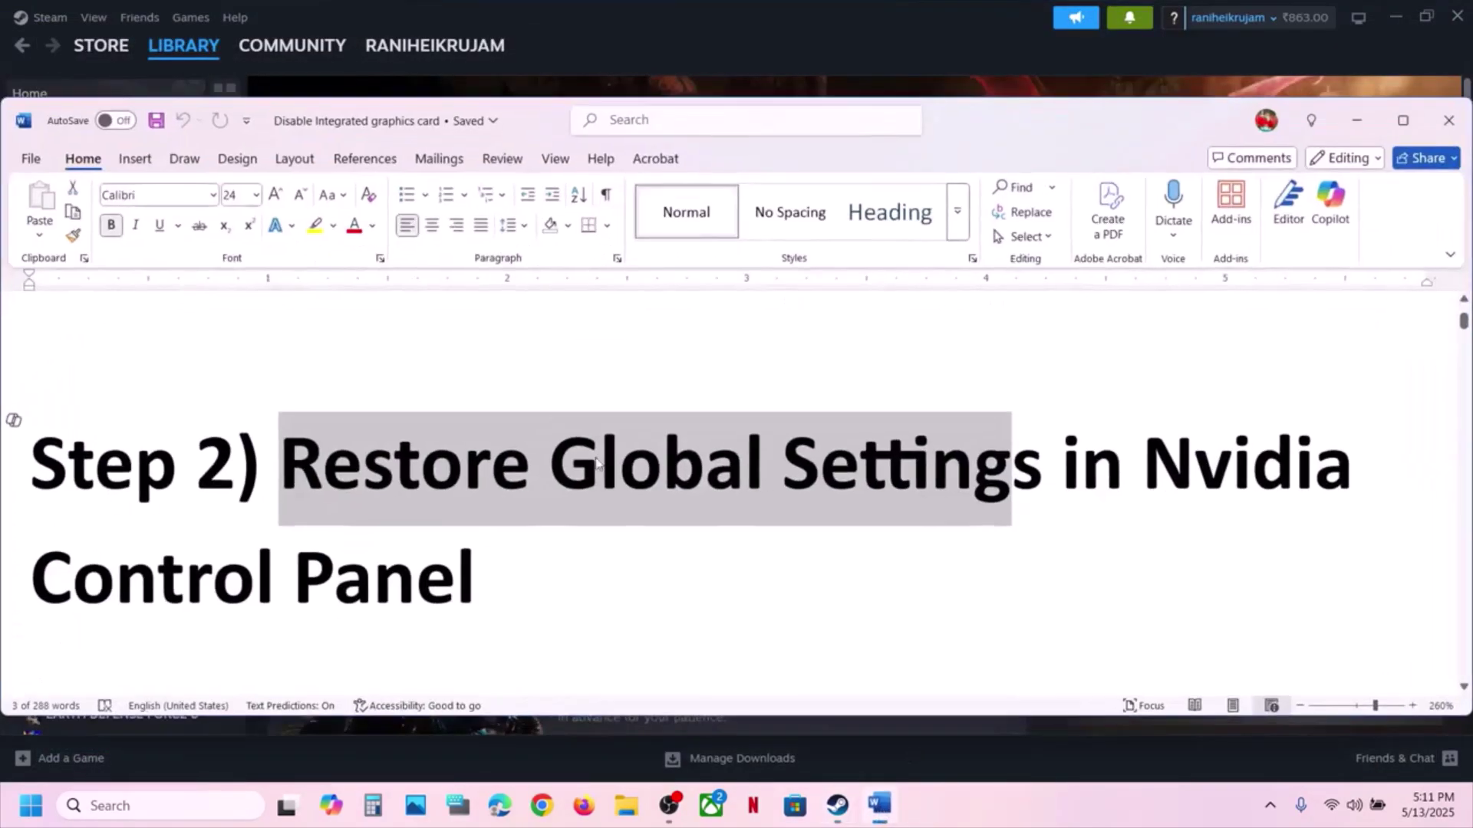
{"action": "scroll", "coordinate": [585, 458], "scroll_direction": "down", "scroll_amount": 3}
{"action": "scroll", "coordinate": [585, 458], "scroll_direction": "down", "scroll_amount": 3}
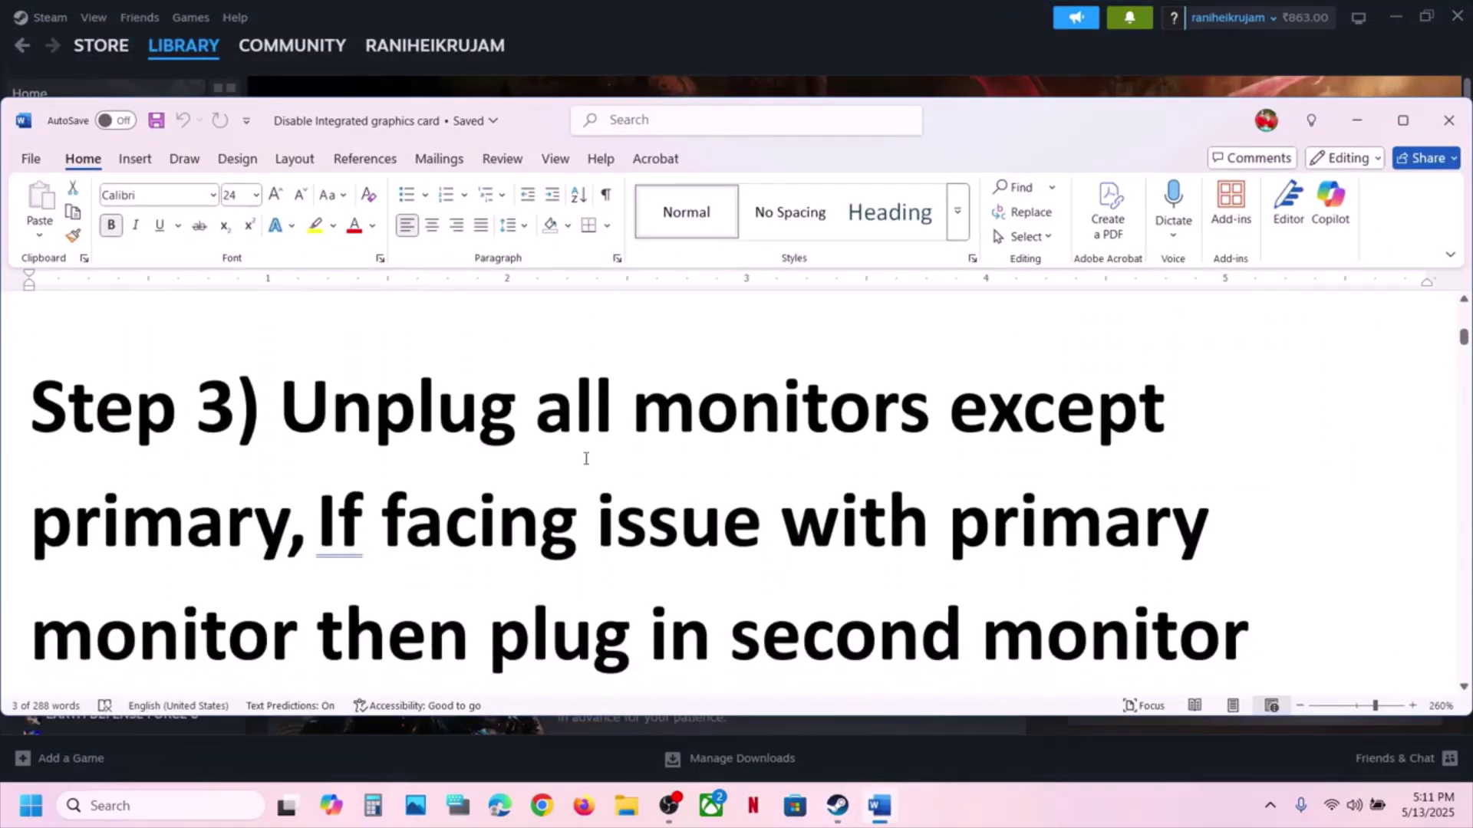
{"action": "left_click", "coordinate": [1403, 121]}
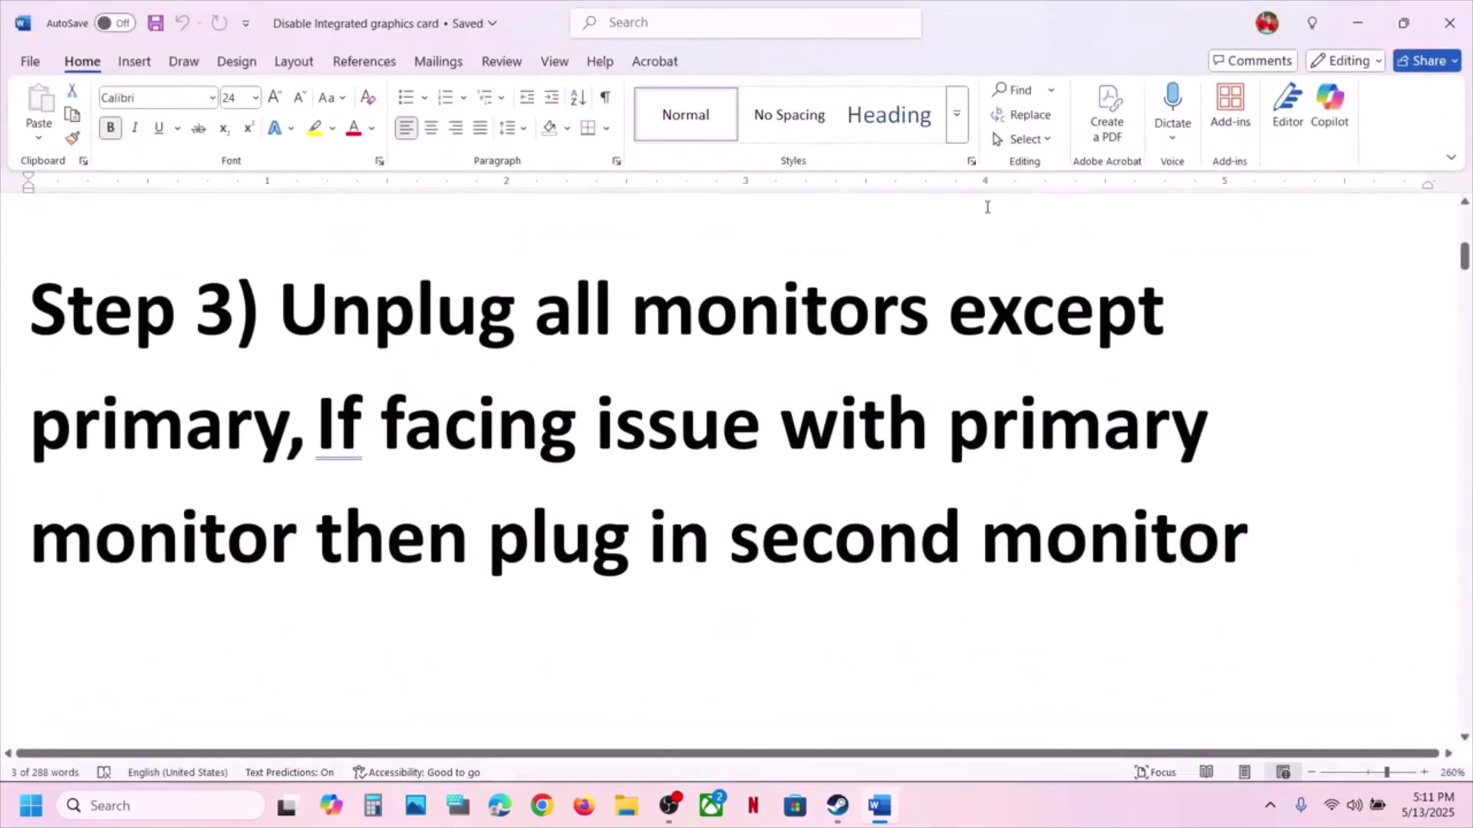
- Read through the Step 3 instructions on unplugging extra monitors and plugging in a second one, highlighting each passage
{"action": "left_click_drag", "start_coordinate": [287, 320], "coordinate": [817, 322]}
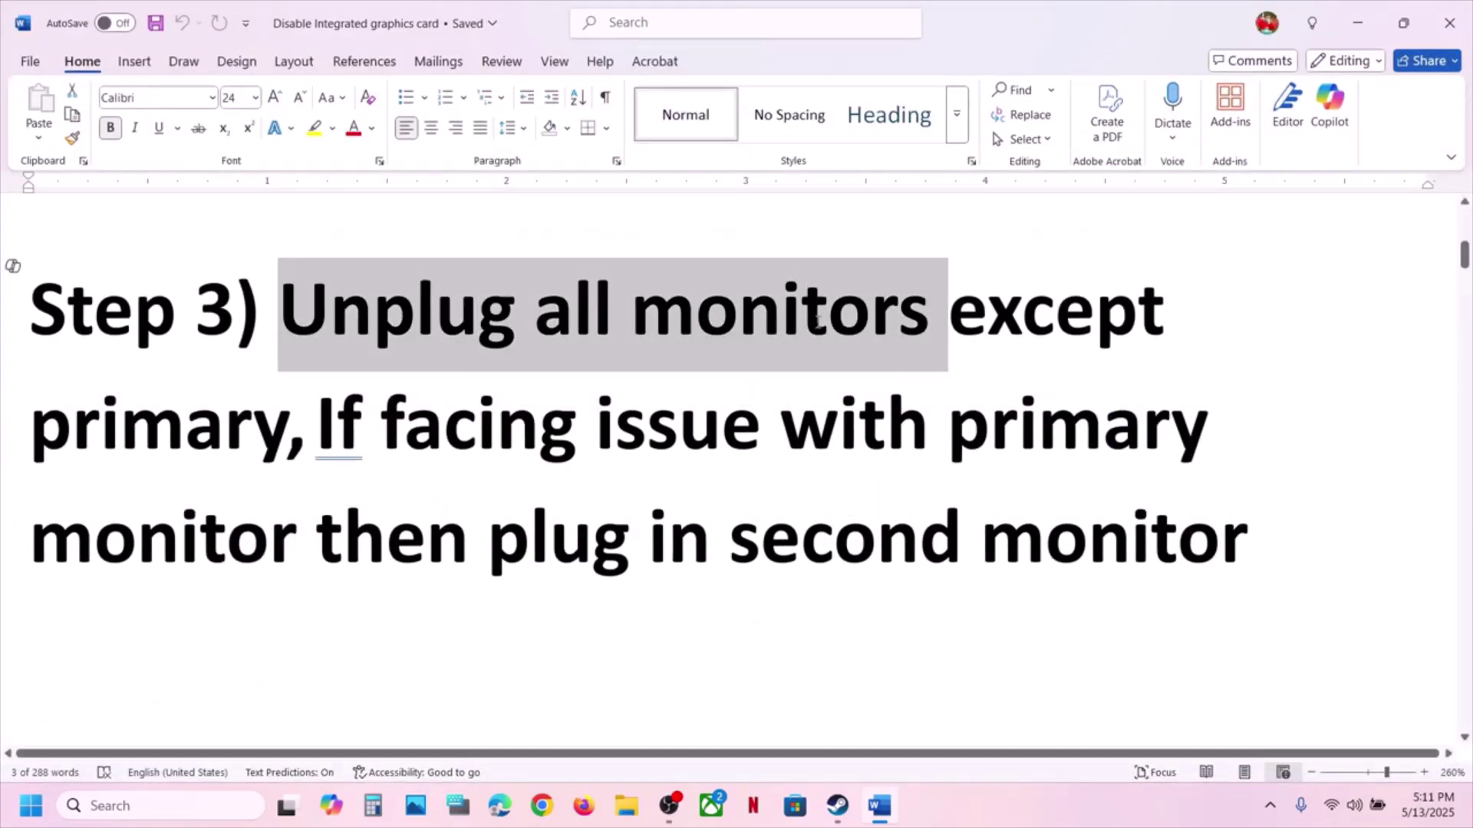
{"action": "left_click_drag", "start_coordinate": [873, 321], "coordinate": [29, 427]}
{"action": "left_click", "coordinate": [254, 425]}
{"action": "left_click", "coordinate": [595, 484]}
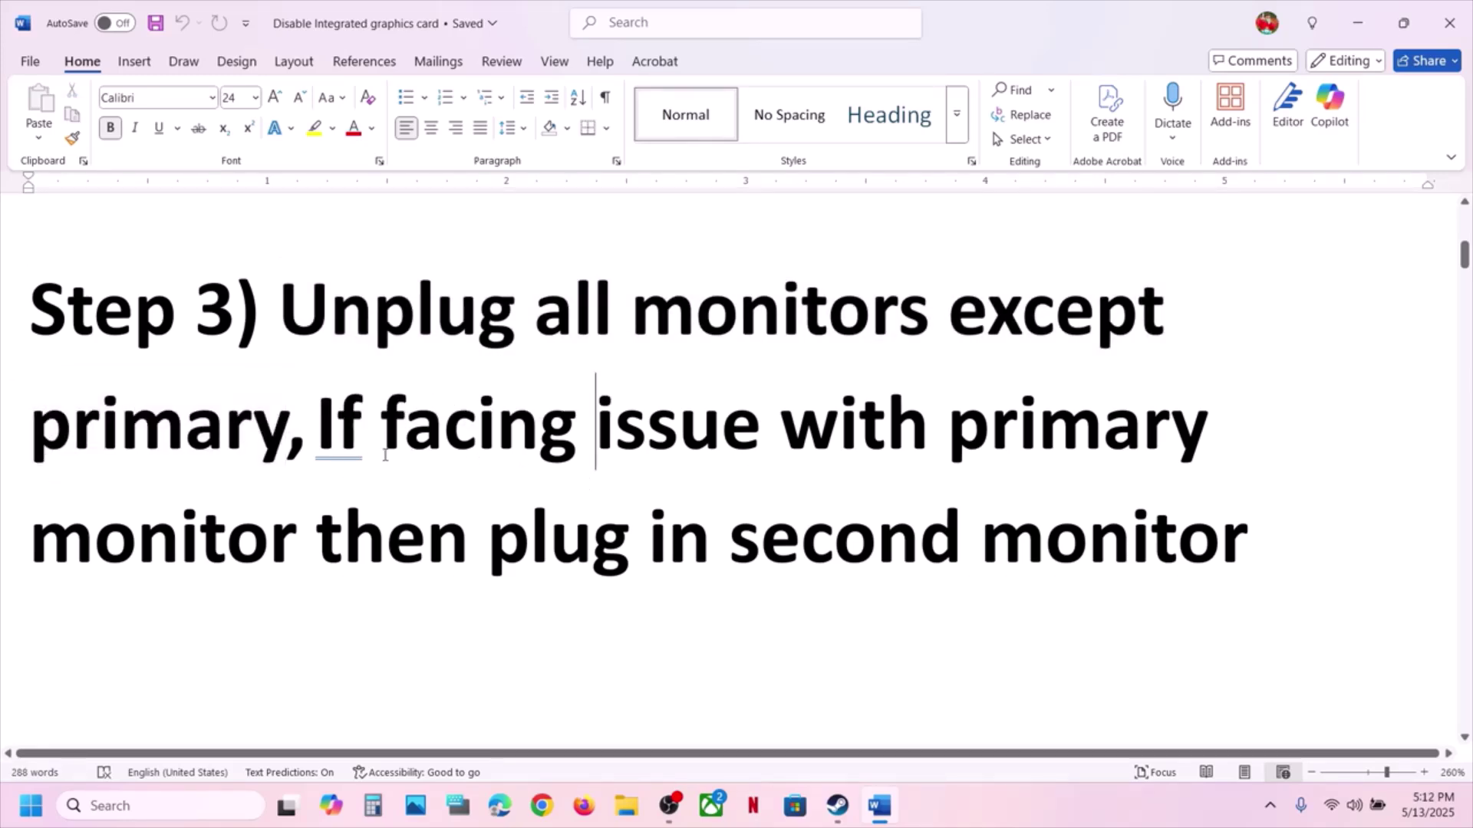
{"action": "left_click_drag", "start_coordinate": [322, 430], "coordinate": [247, 538]}
{"action": "left_click", "coordinate": [491, 546]}
{"action": "left_click_drag", "start_coordinate": [498, 546], "coordinate": [1258, 562]}
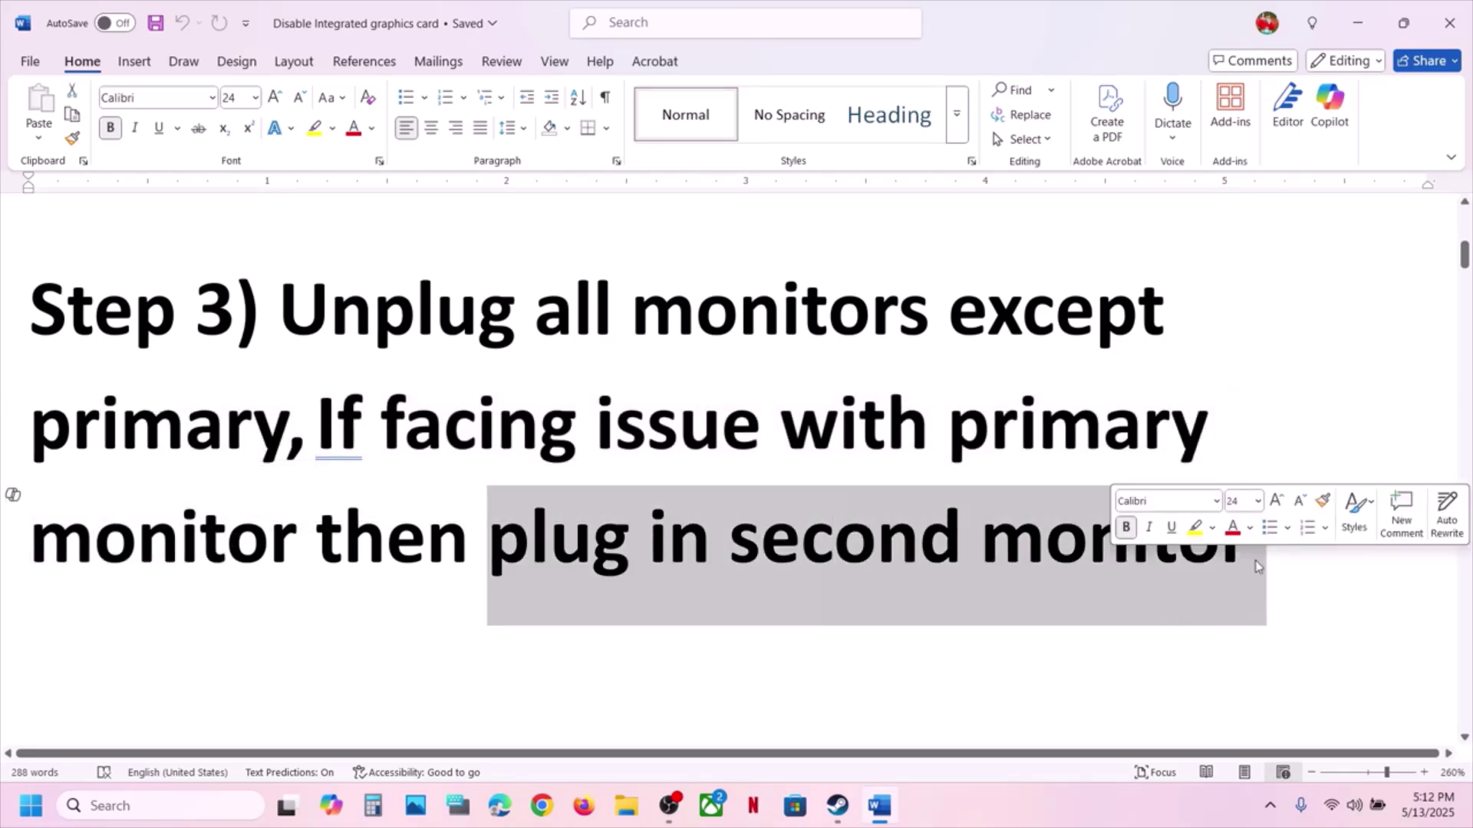
{"action": "left_click_drag", "start_coordinate": [274, 307], "coordinate": [295, 415]}
{"action": "left_click", "coordinate": [290, 420]}
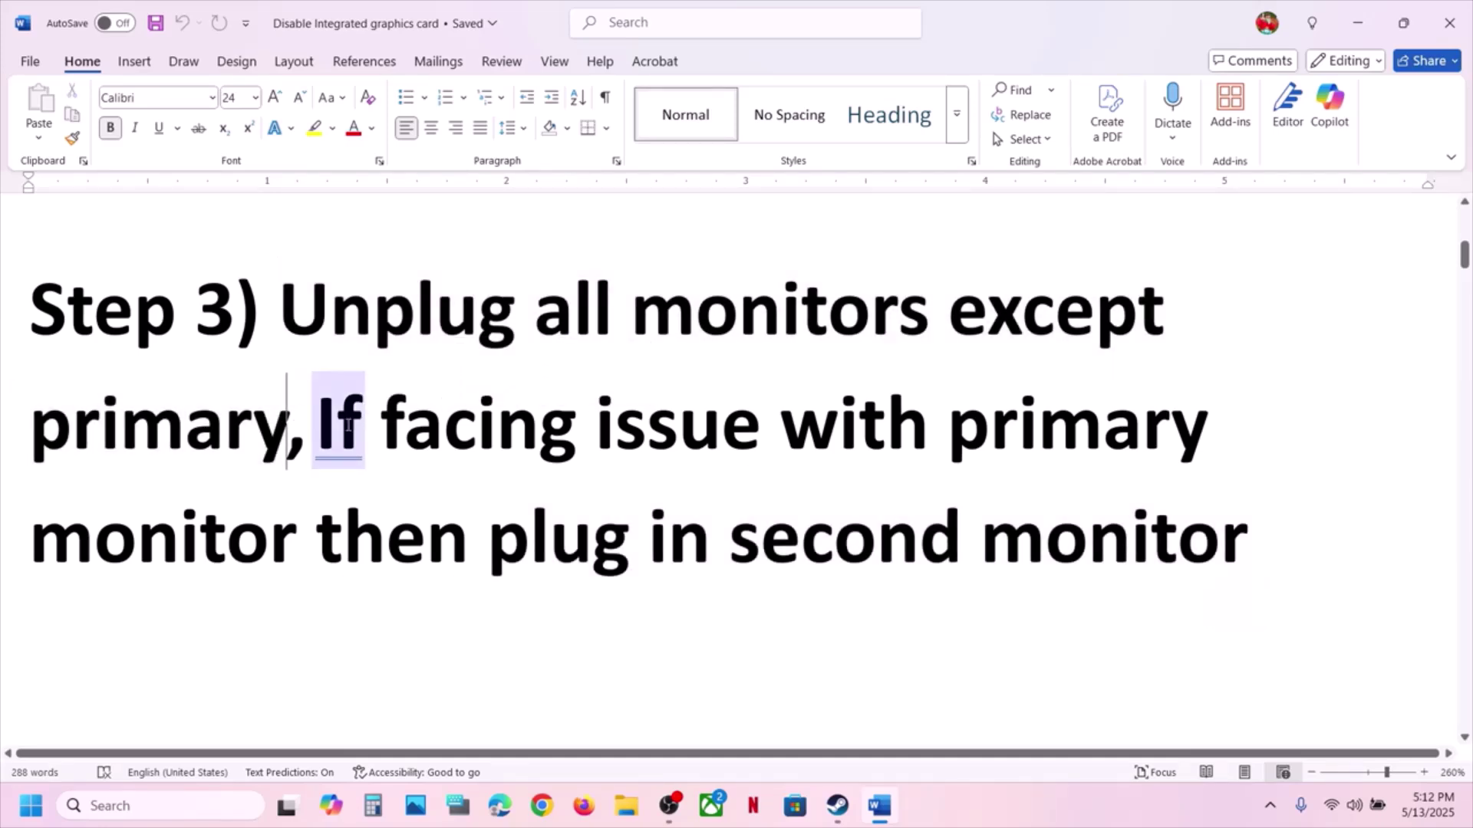
{"action": "left_click_drag", "start_coordinate": [319, 424], "coordinate": [907, 427]}
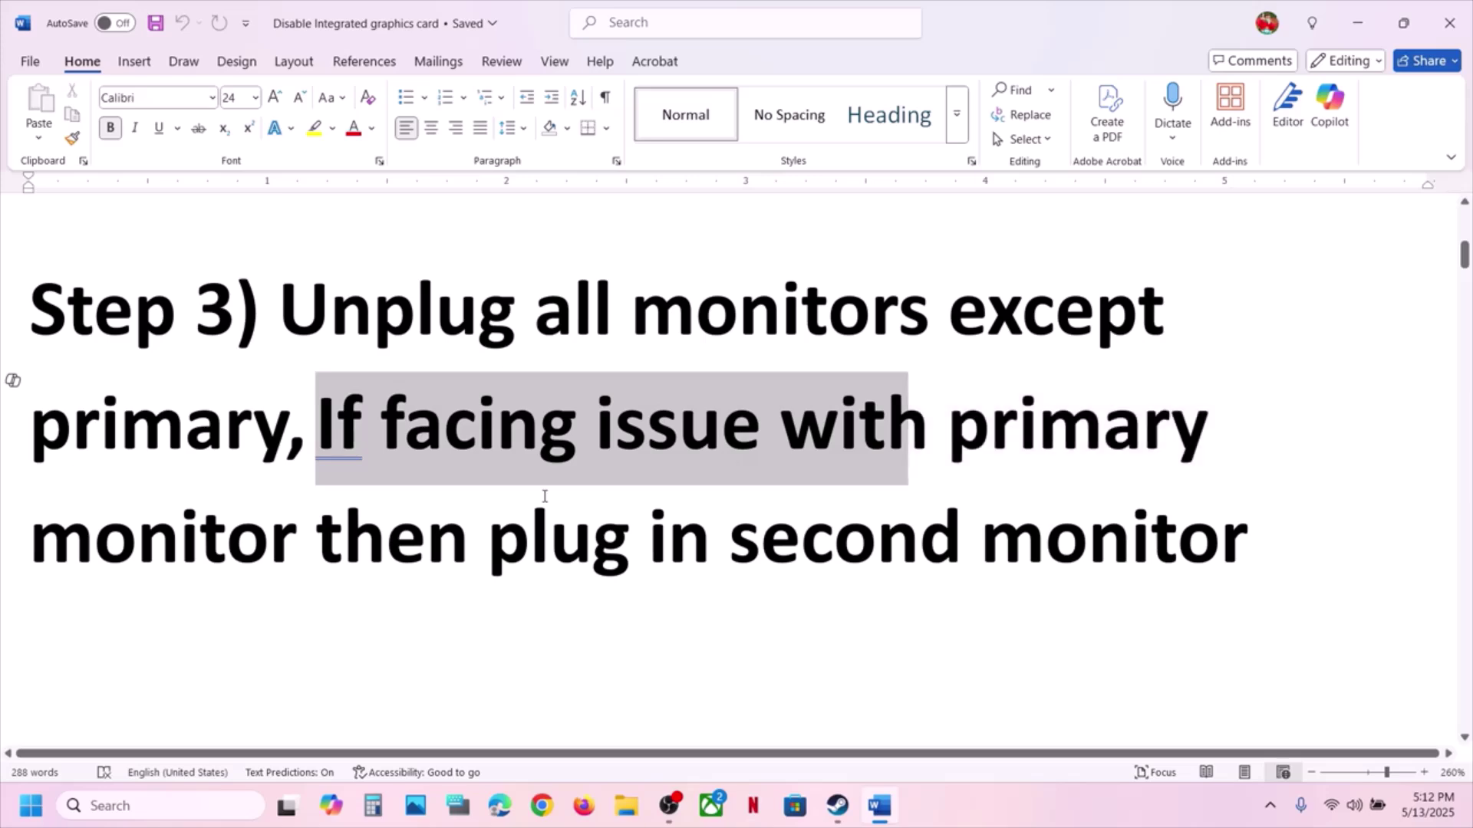
{"action": "left_click_drag", "start_coordinate": [544, 496], "coordinate": [1231, 535]}
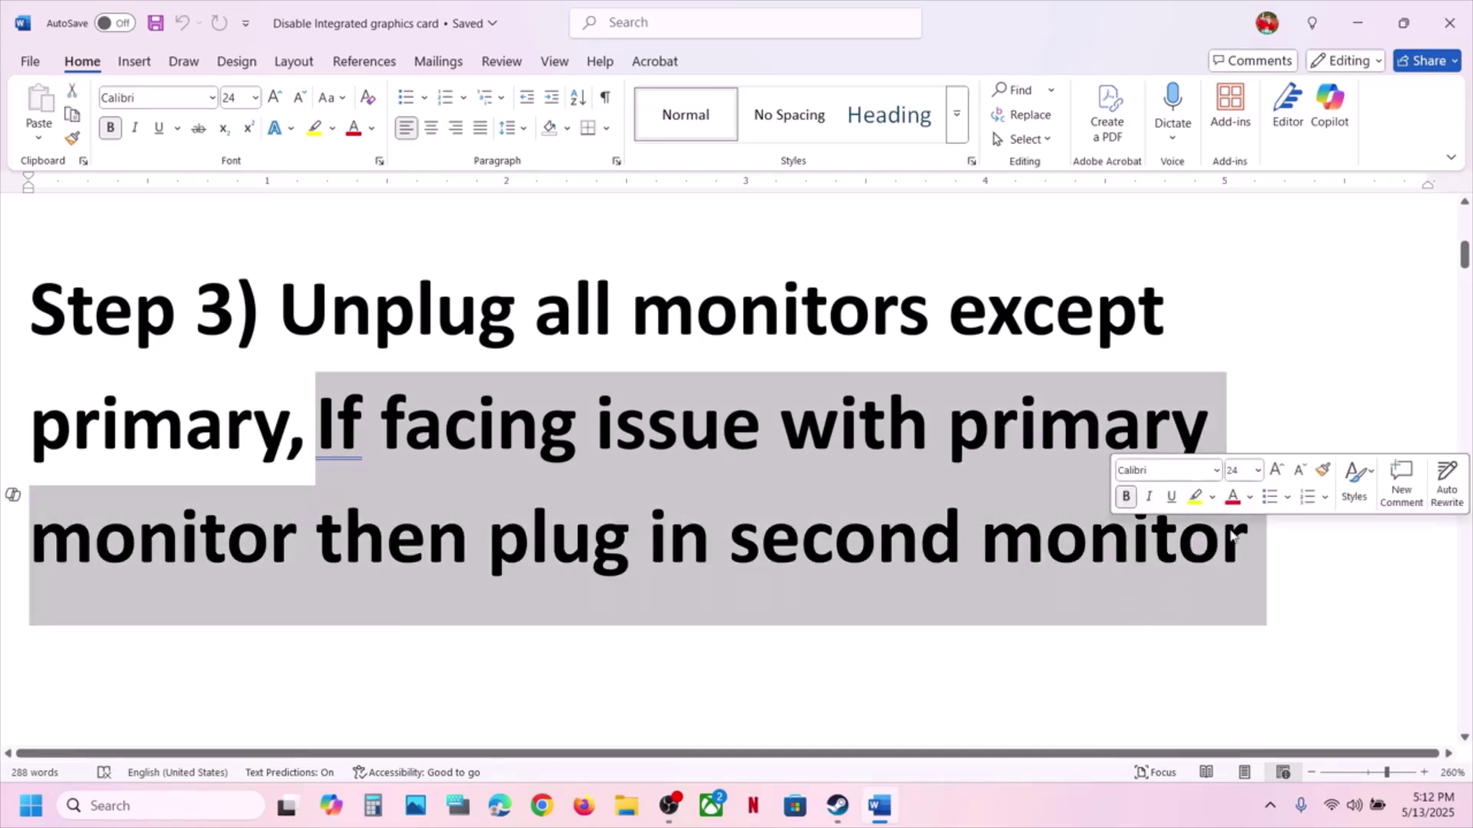
{"action": "left_click", "coordinate": [434, 307]}
- Copy the Step 4 launch options "+com_skipIntroVideo 1 +r_mode -1 +r_customWidth 1280 +r_customHeight 720 +r_fullscreen 0" from the document
{"action": "scroll", "coordinate": [434, 299], "scroll_direction": "down", "scroll_amount": 5}
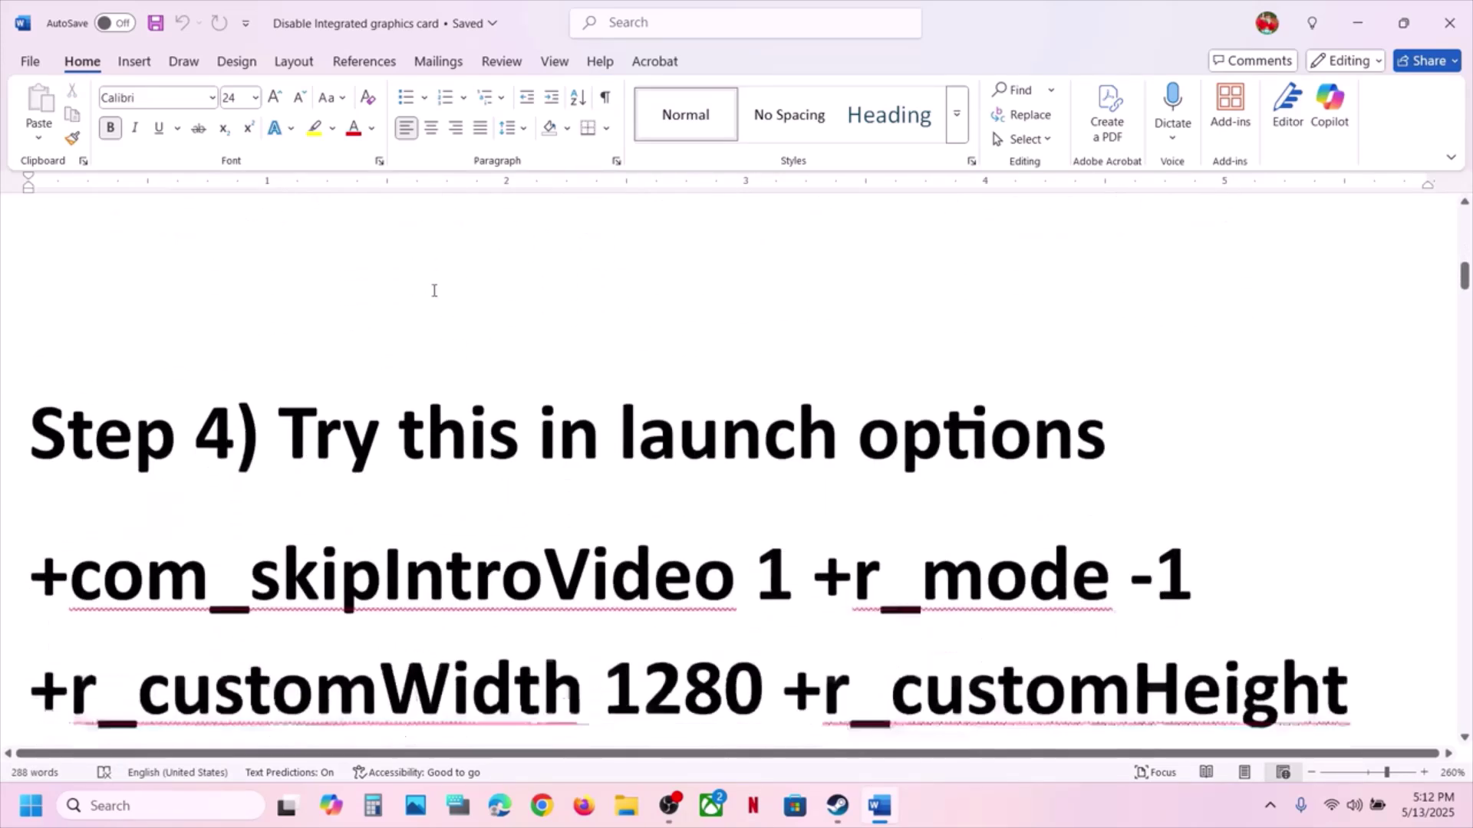
{"action": "scroll", "coordinate": [434, 291], "scroll_direction": "down", "scroll_amount": 2}
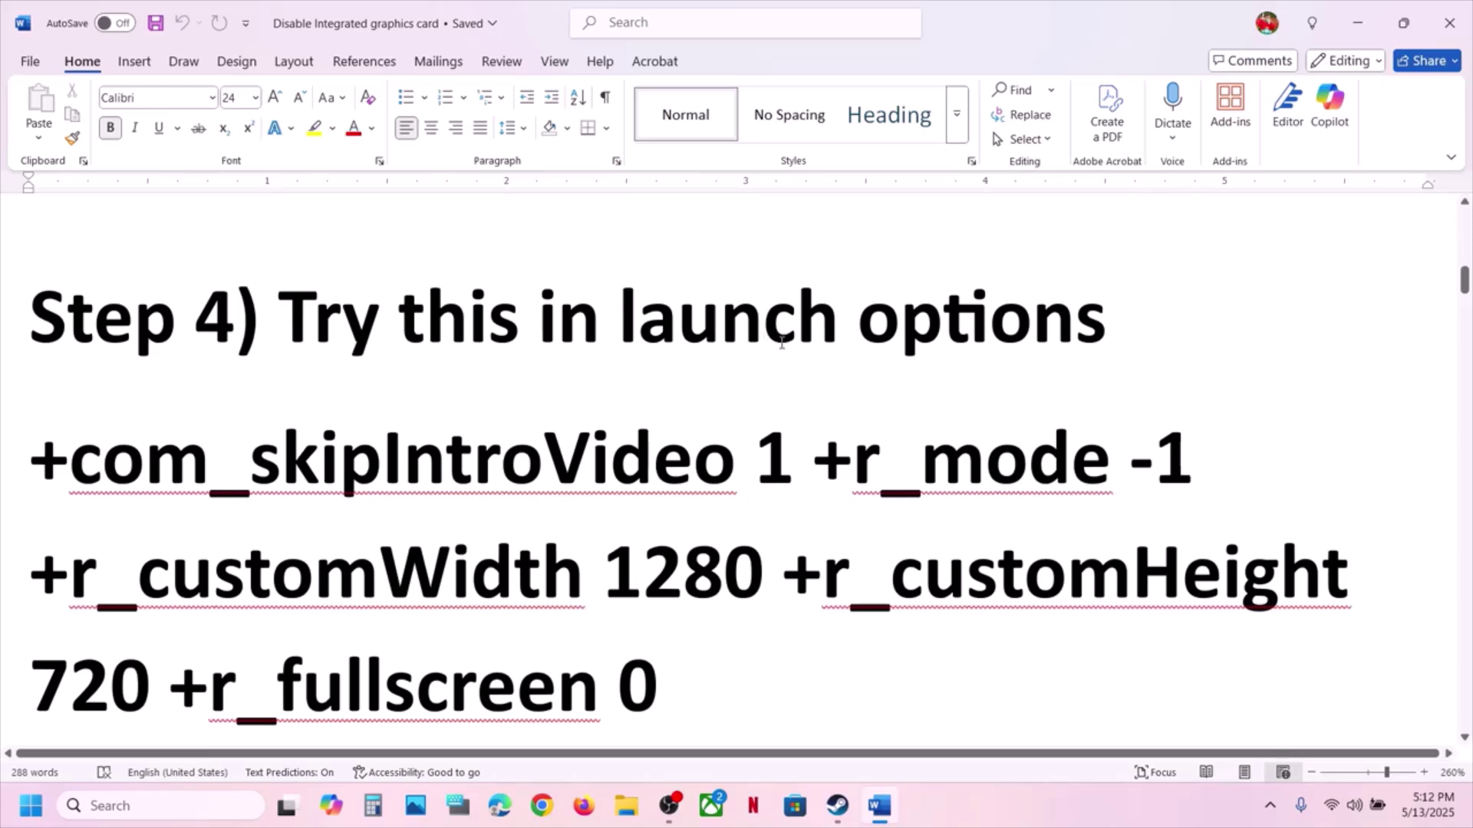
{"action": "scroll", "coordinate": [781, 343], "scroll_direction": "down", "scroll_amount": 1}
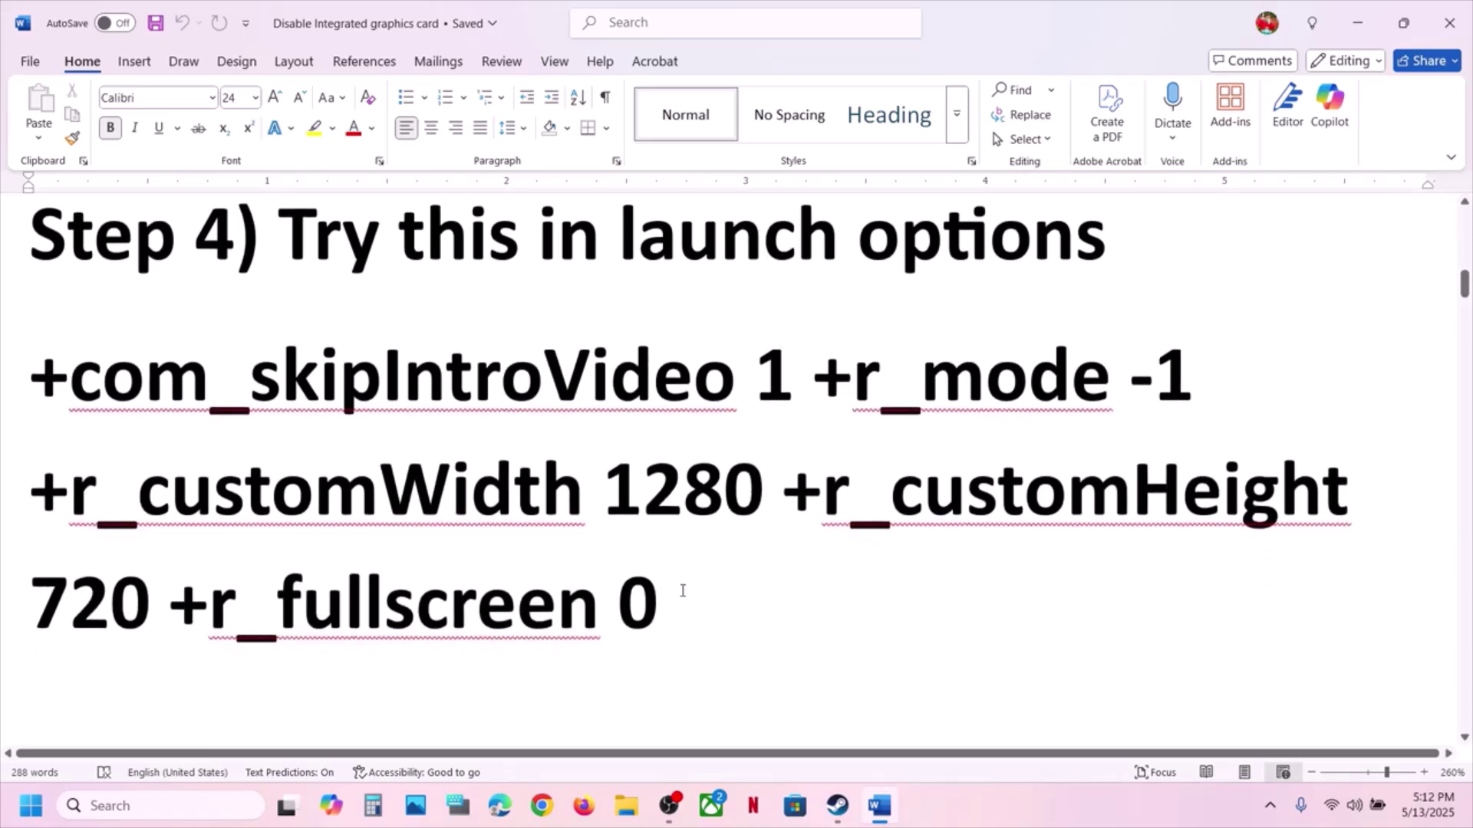
{"action": "left_click_drag", "start_coordinate": [683, 590], "coordinate": [34, 391]}
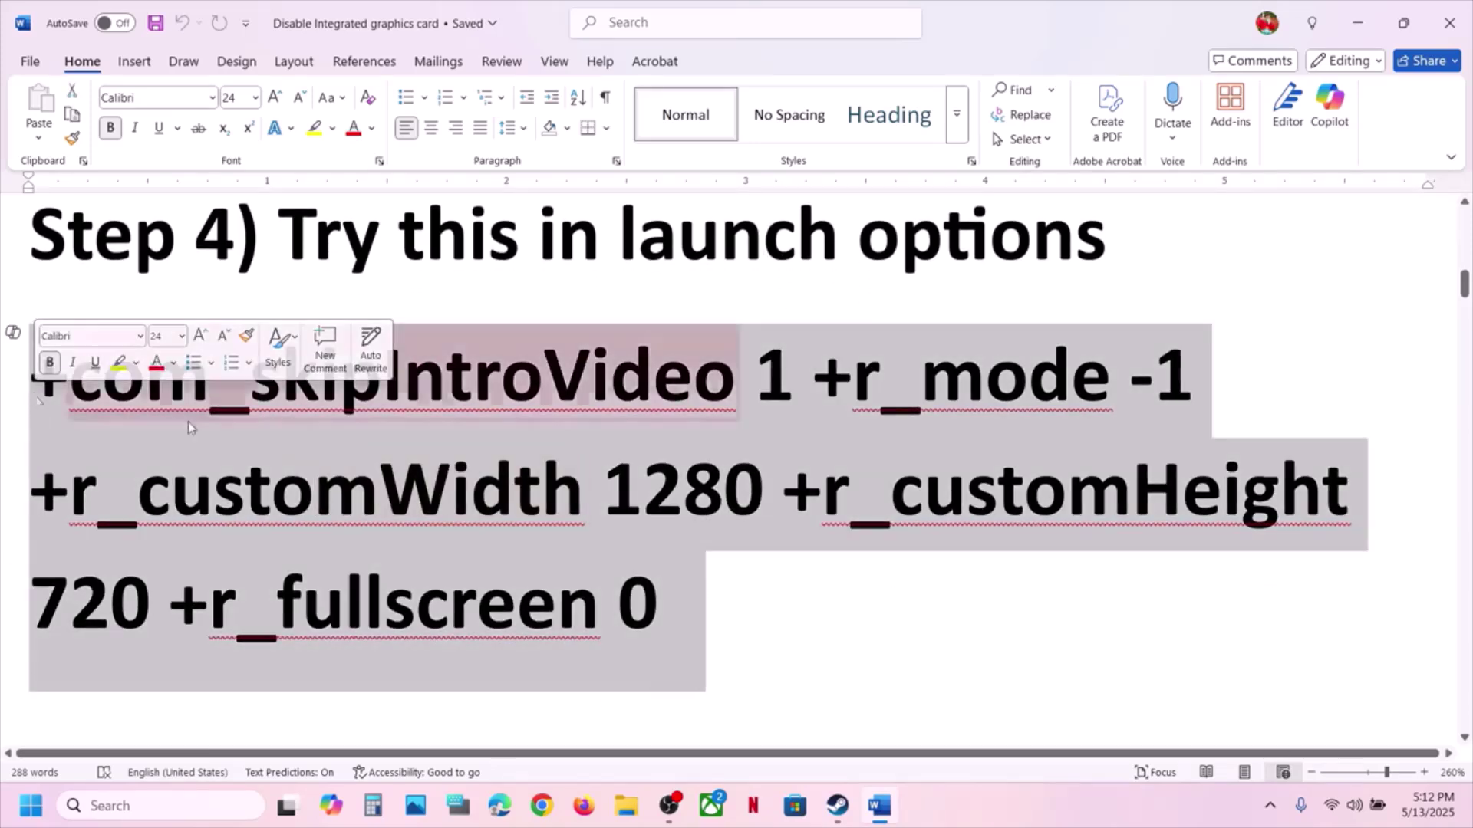
{"action": "right_click", "coordinate": [500, 459]}
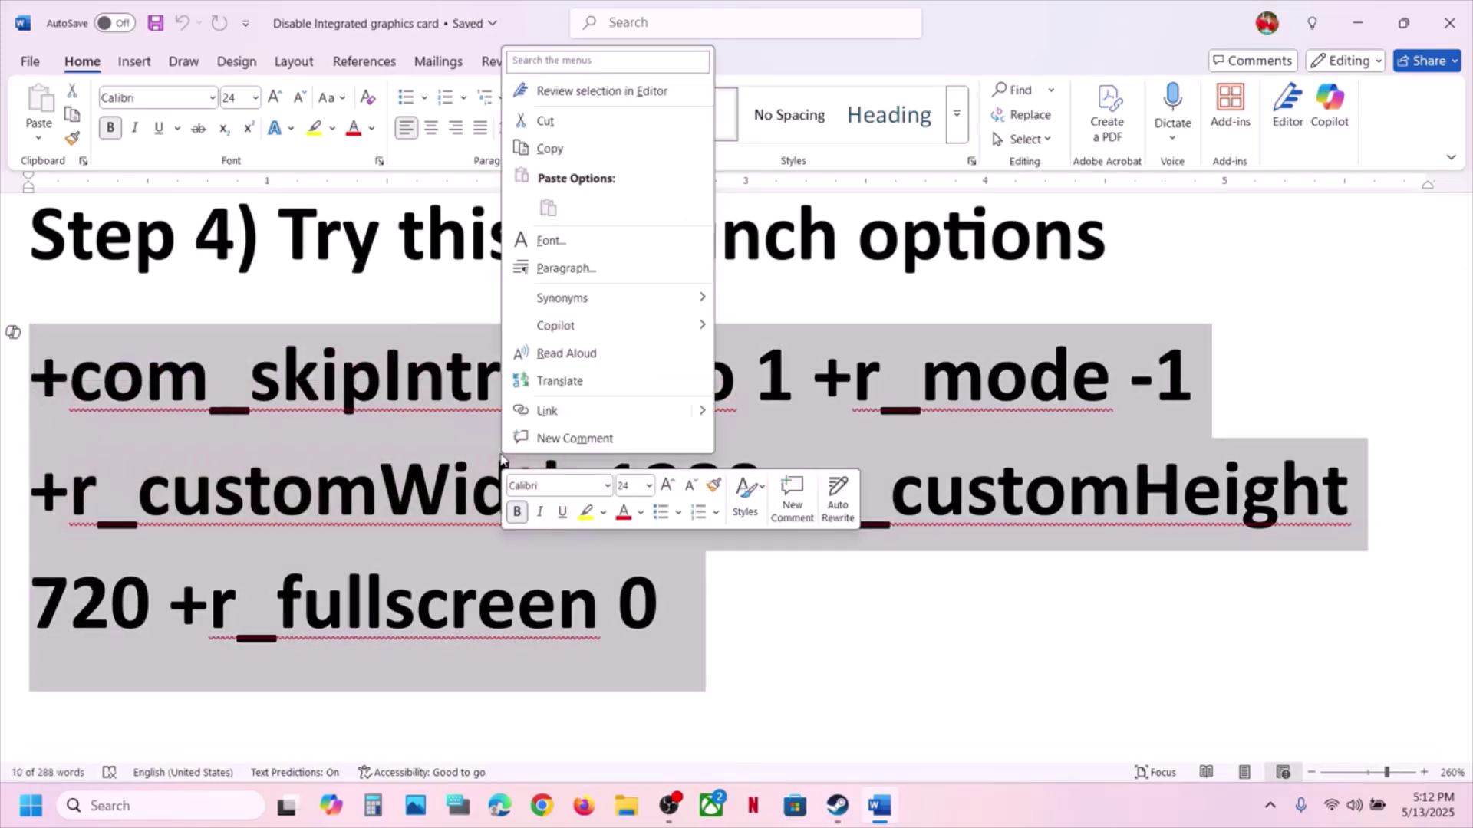
{"action": "left_click", "coordinate": [549, 148]}
- In Steam, paste the copied Step 4 options into the launch options of DOOM: The Dark Ages and close its properties
{"action": "left_click", "coordinate": [847, 693]}
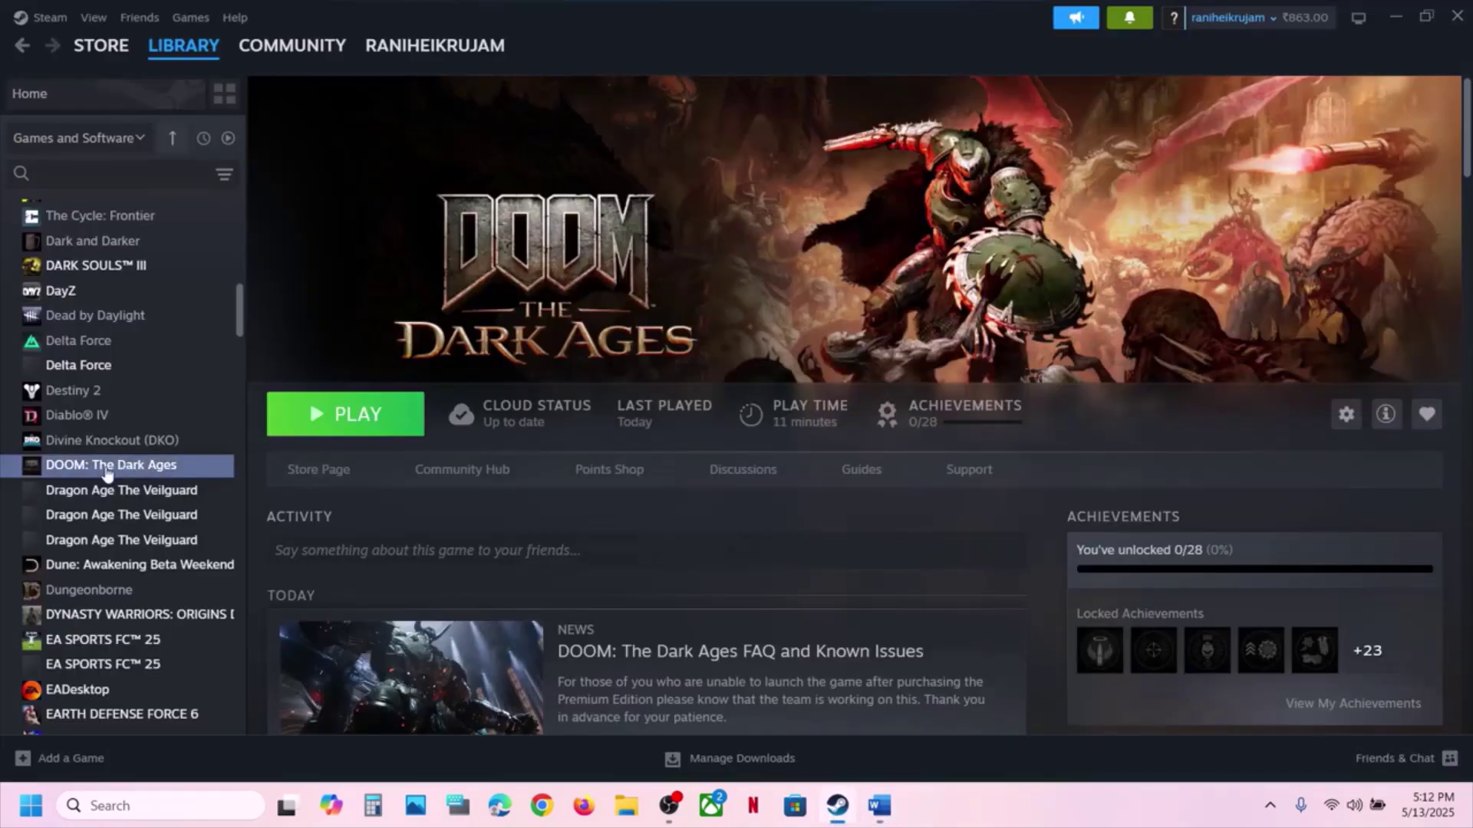
{"action": "right_click", "coordinate": [107, 473]}
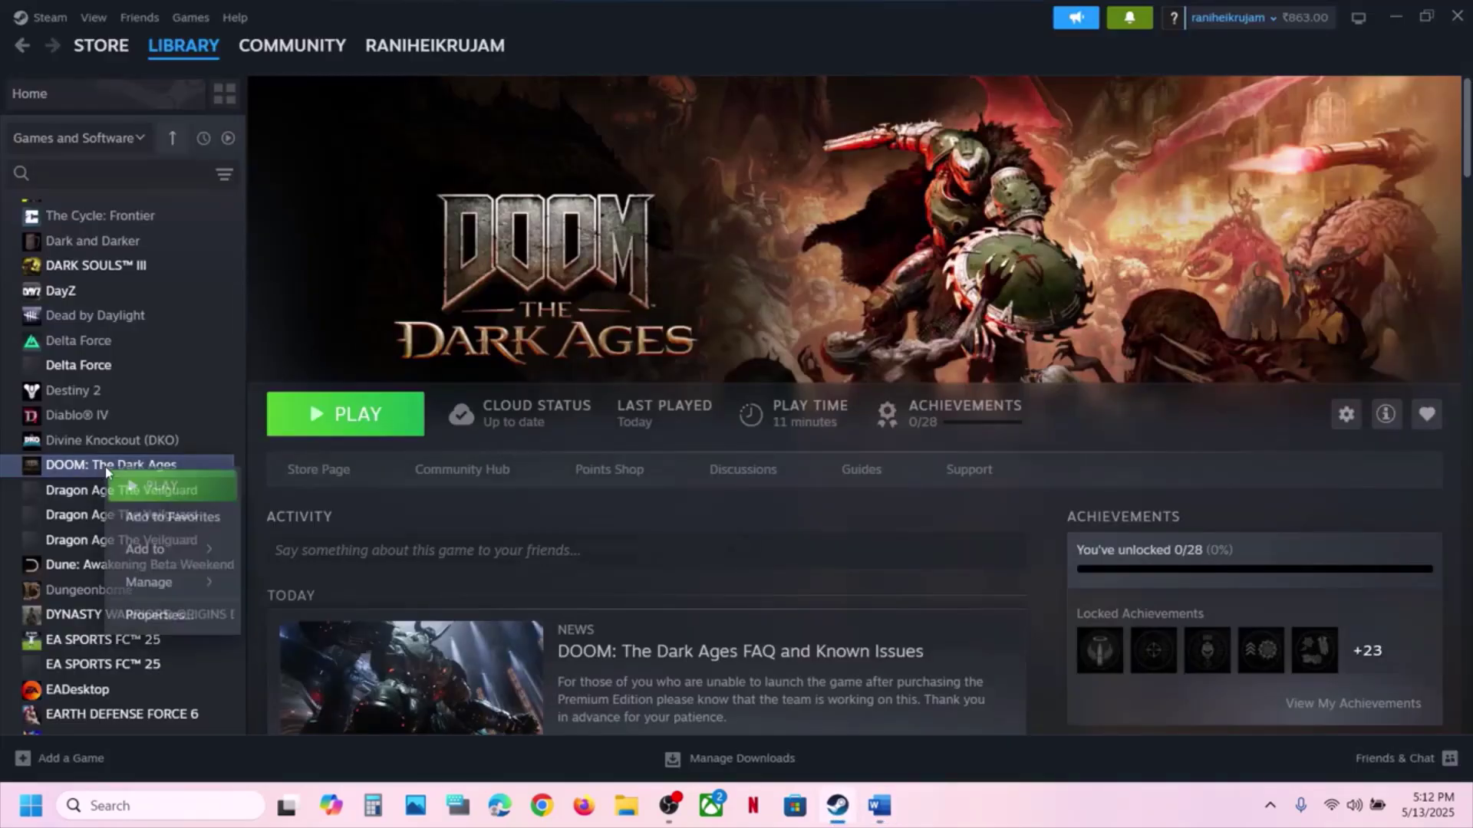
{"action": "left_click", "coordinate": [153, 615]}
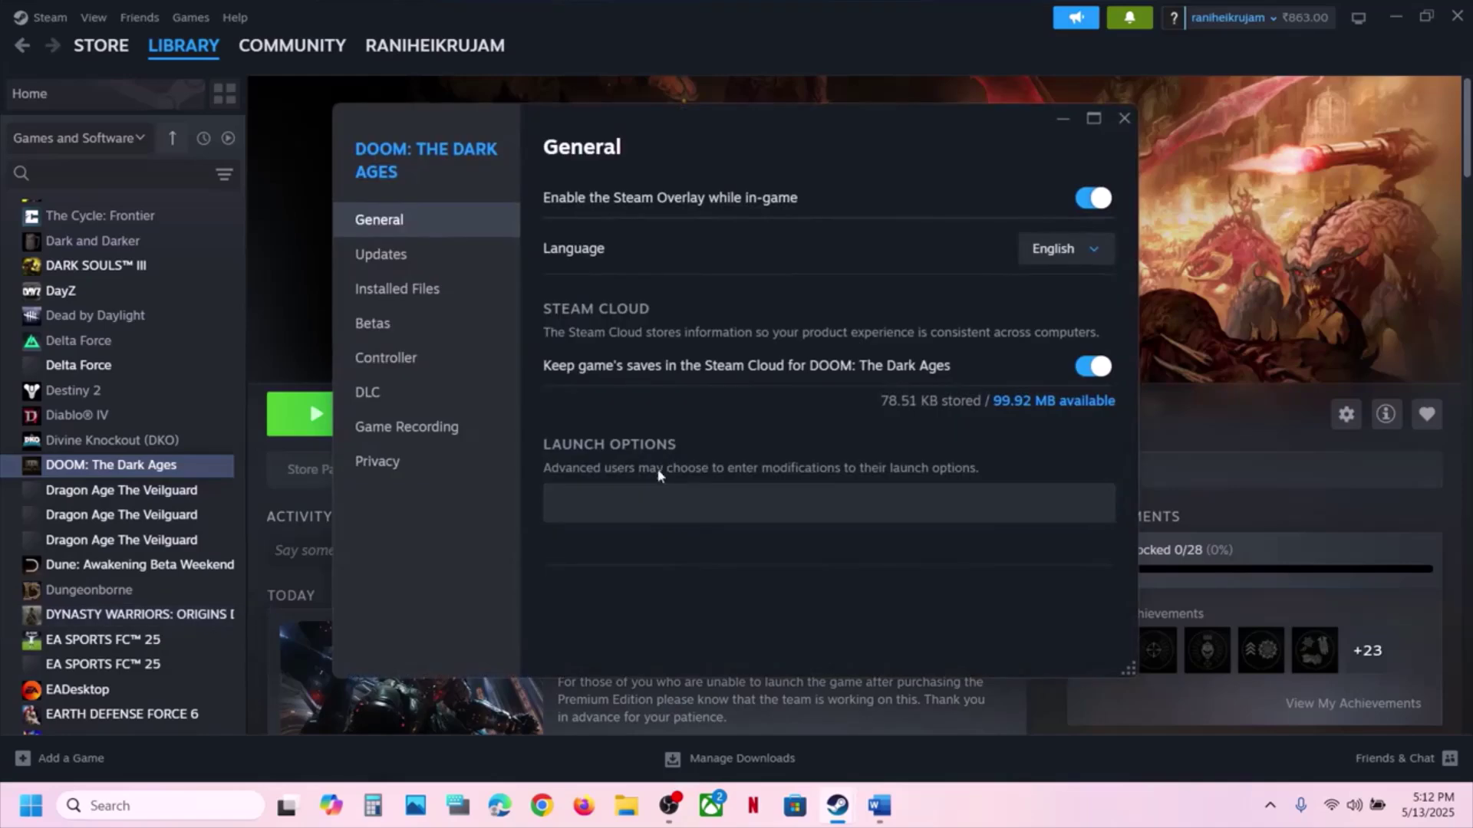
{"action": "left_click", "coordinate": [617, 507]}
{"action": "key", "text": "ctrl+v"}
{"action": "left_click", "coordinate": [820, 625]}
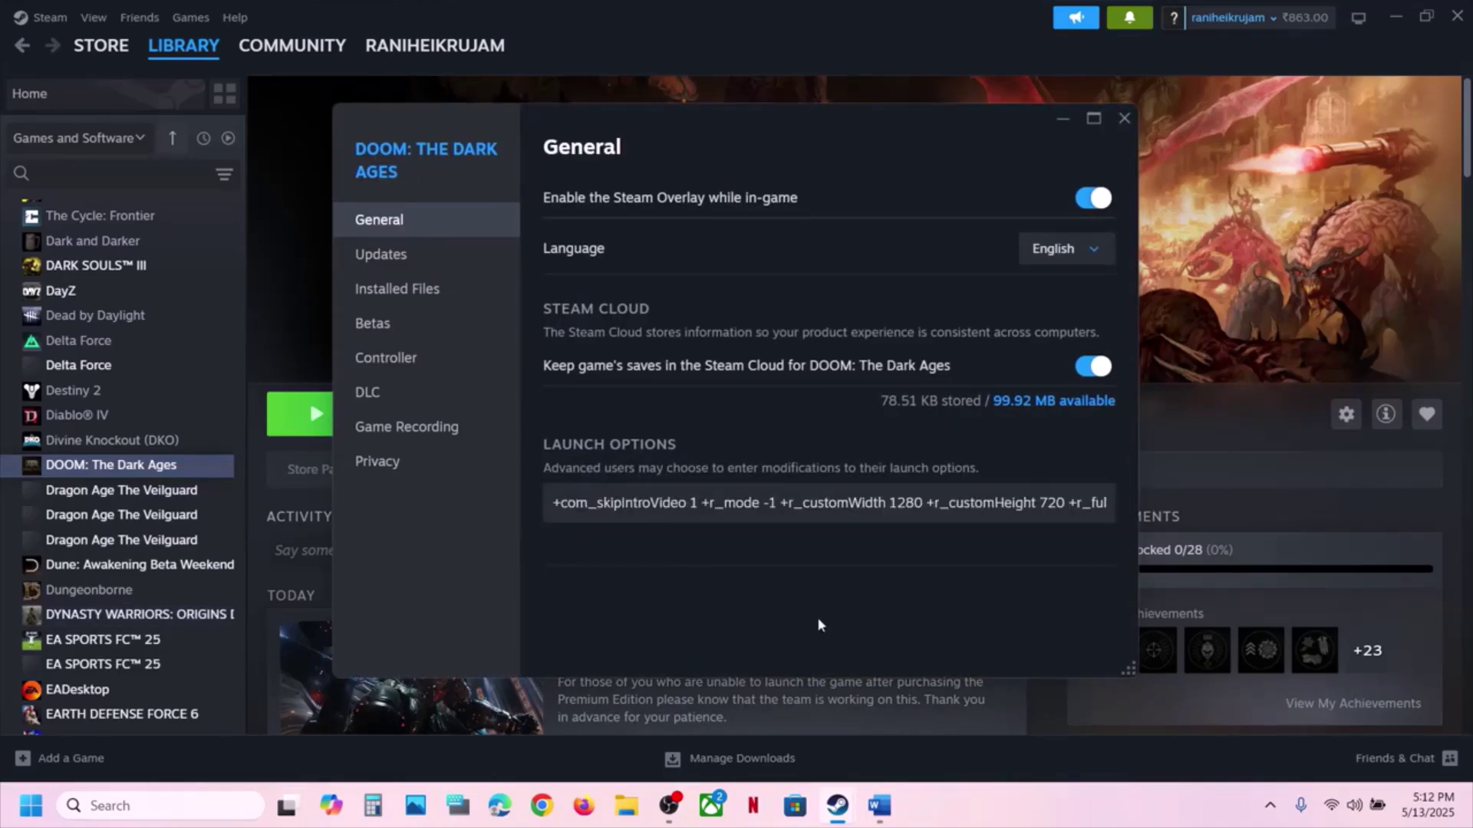
{"action": "left_click", "coordinate": [1124, 119]}
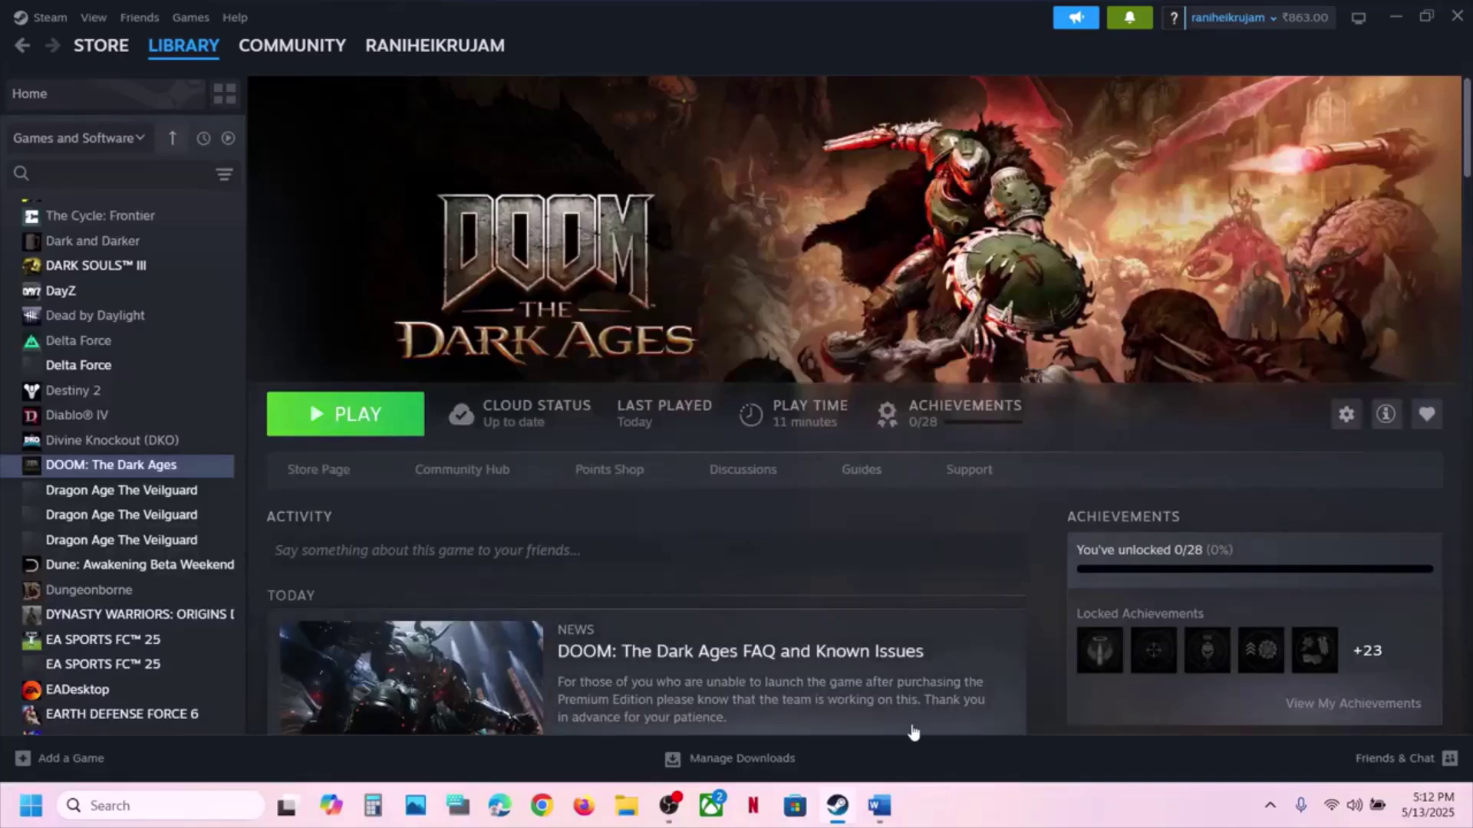
- Switch to the Word document and copy the Step 5 HDR option "+r_hdrDisplay 0"
{"action": "left_click", "coordinate": [878, 805]}
{"action": "scroll", "coordinate": [738, 598], "scroll_direction": "down", "scroll_amount": 5}
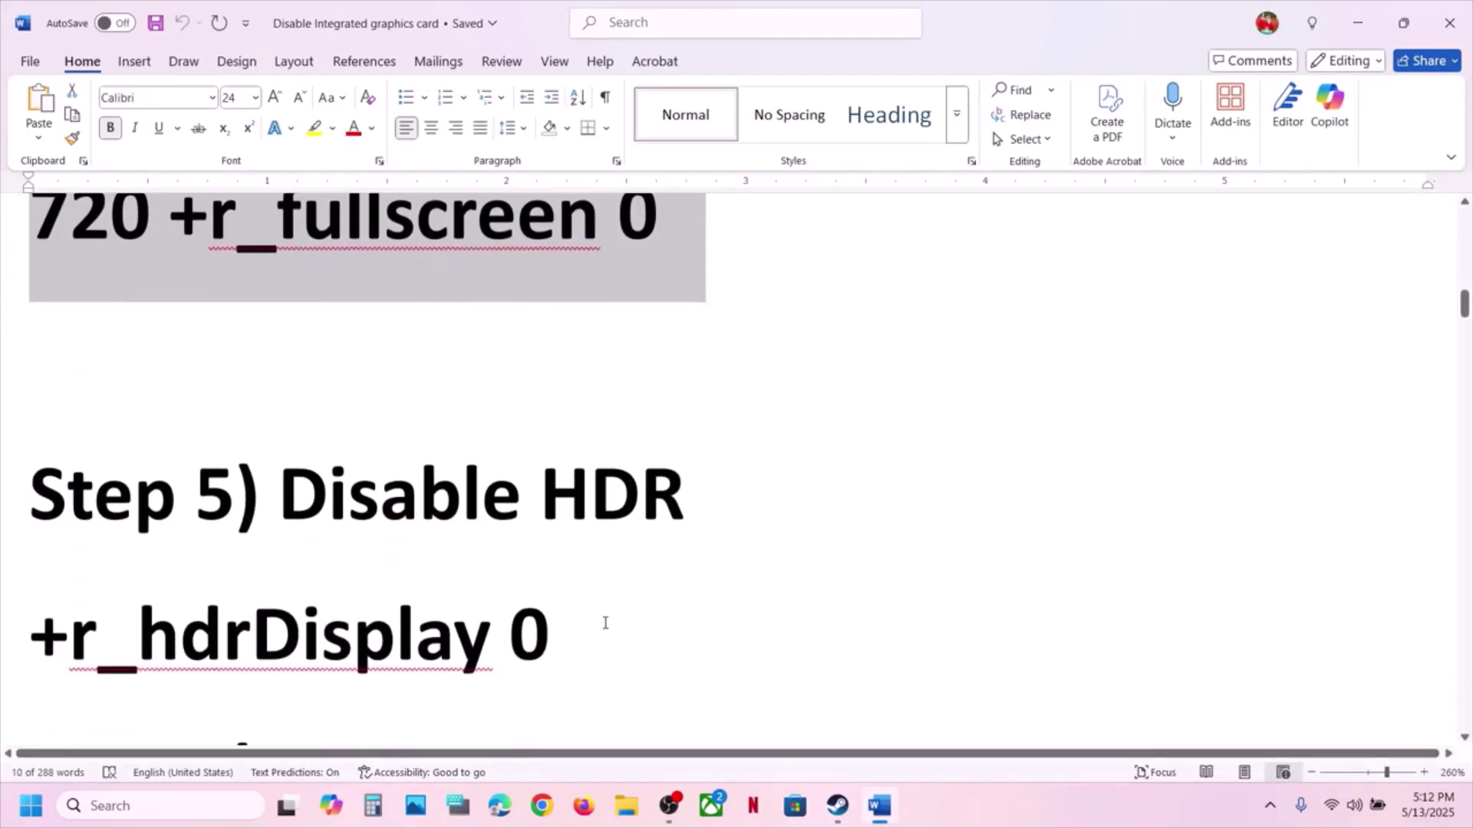
{"action": "left_click_drag", "start_coordinate": [605, 621], "coordinate": [30, 633]}
{"action": "key", "text": "ctrl+c"}
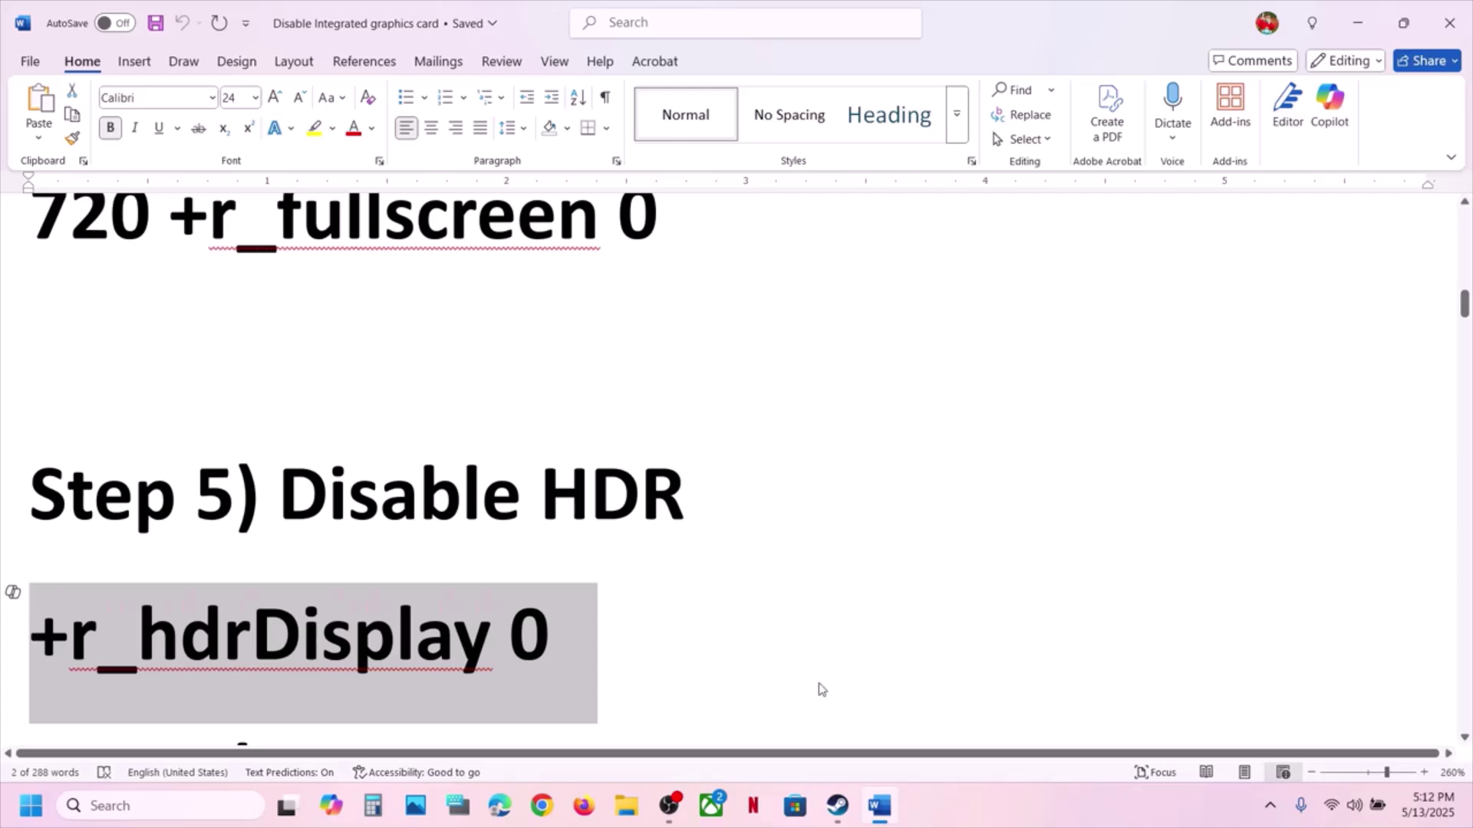
- In Steam, replace the launch options of DOOM: The Dark Ages with "+r_hdrDisplay 0" and close the properties
{"action": "left_click", "coordinate": [837, 805]}
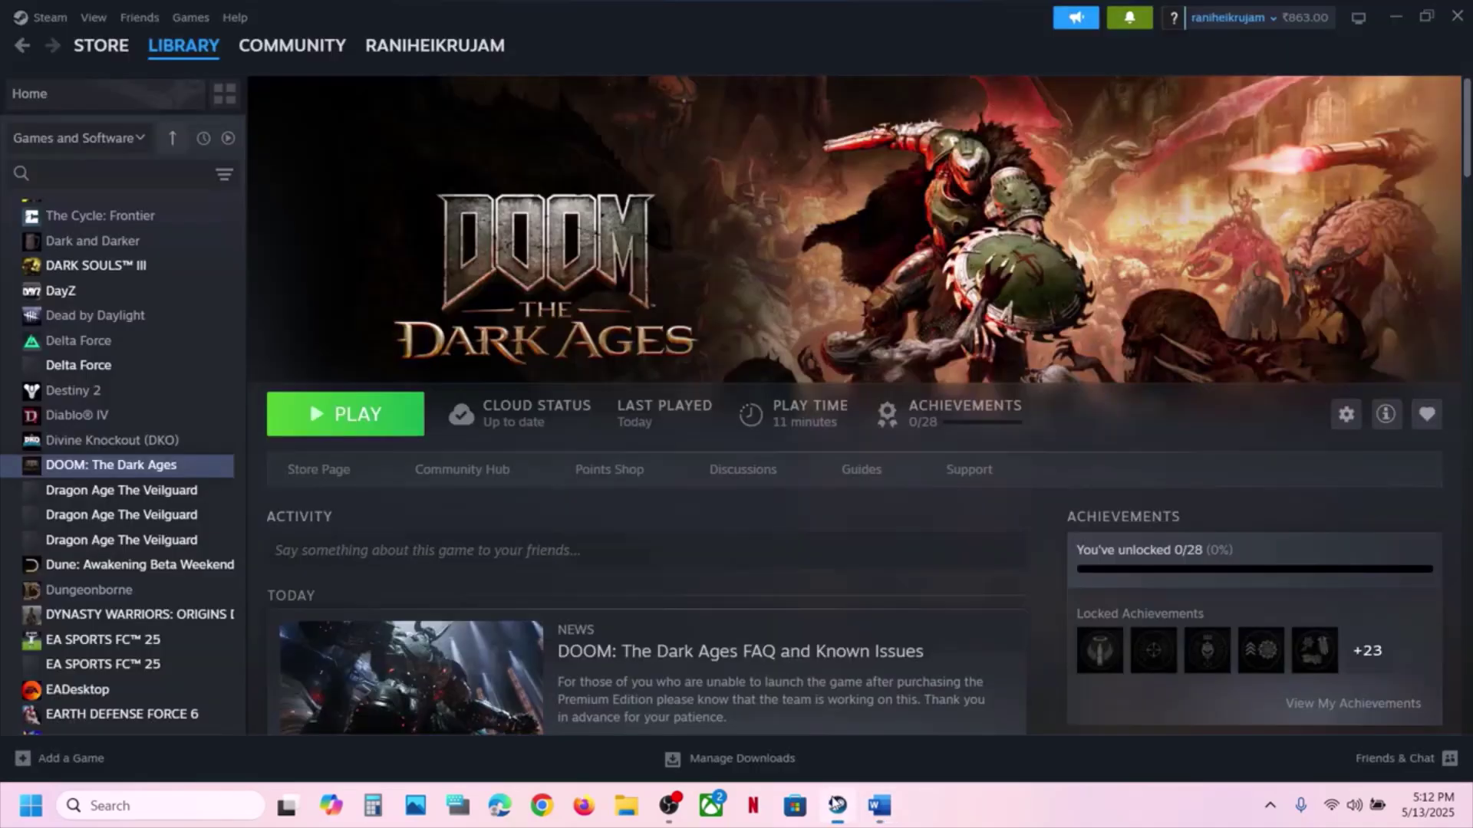
{"action": "right_click", "coordinate": [121, 466]}
{"action": "left_click", "coordinate": [181, 618]}
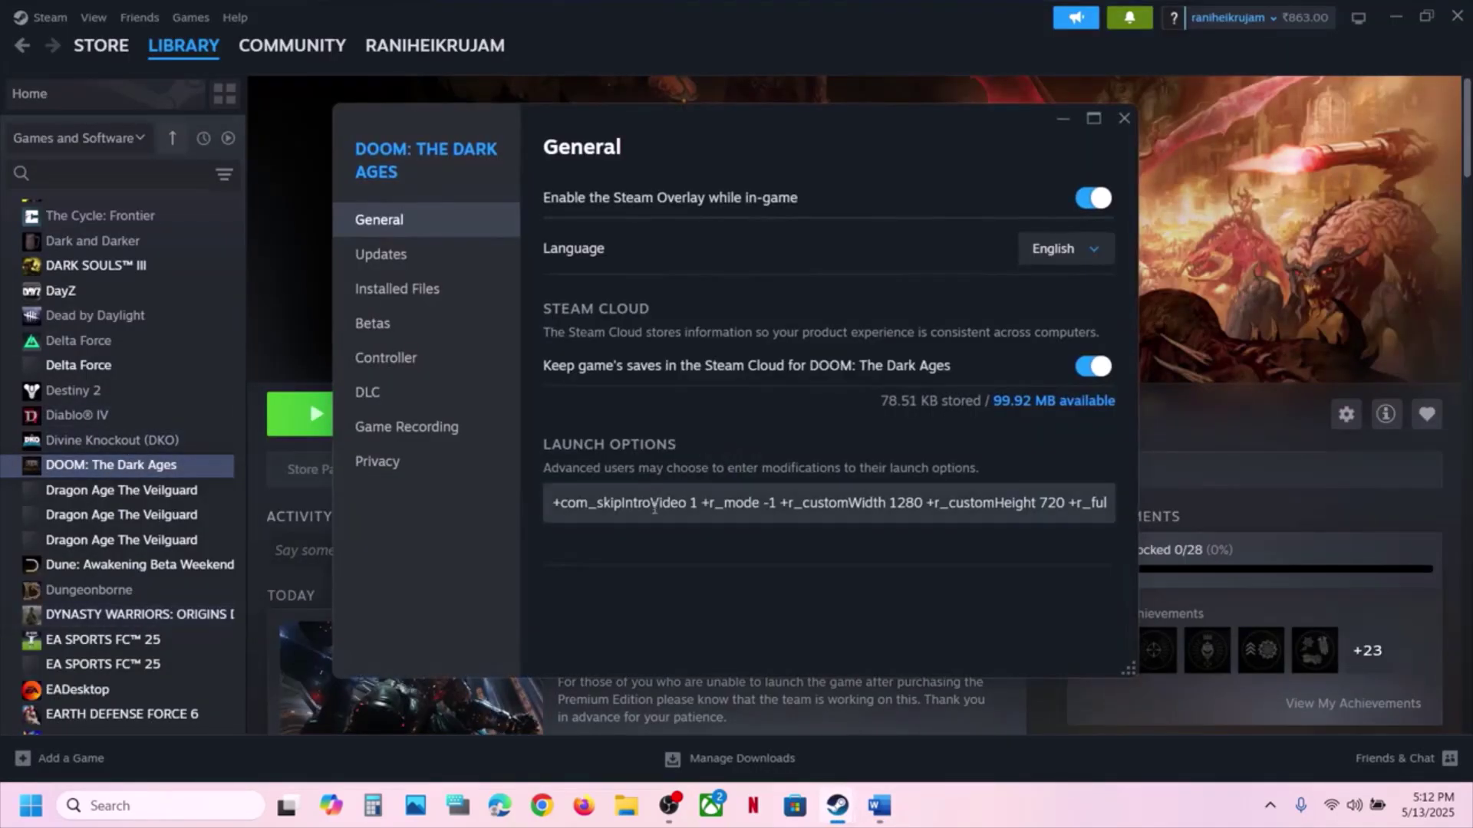
{"action": "left_click", "coordinate": [698, 500]}
{"action": "key", "text": "ctrl+a"}
{"action": "key", "text": "ctrl+v"}
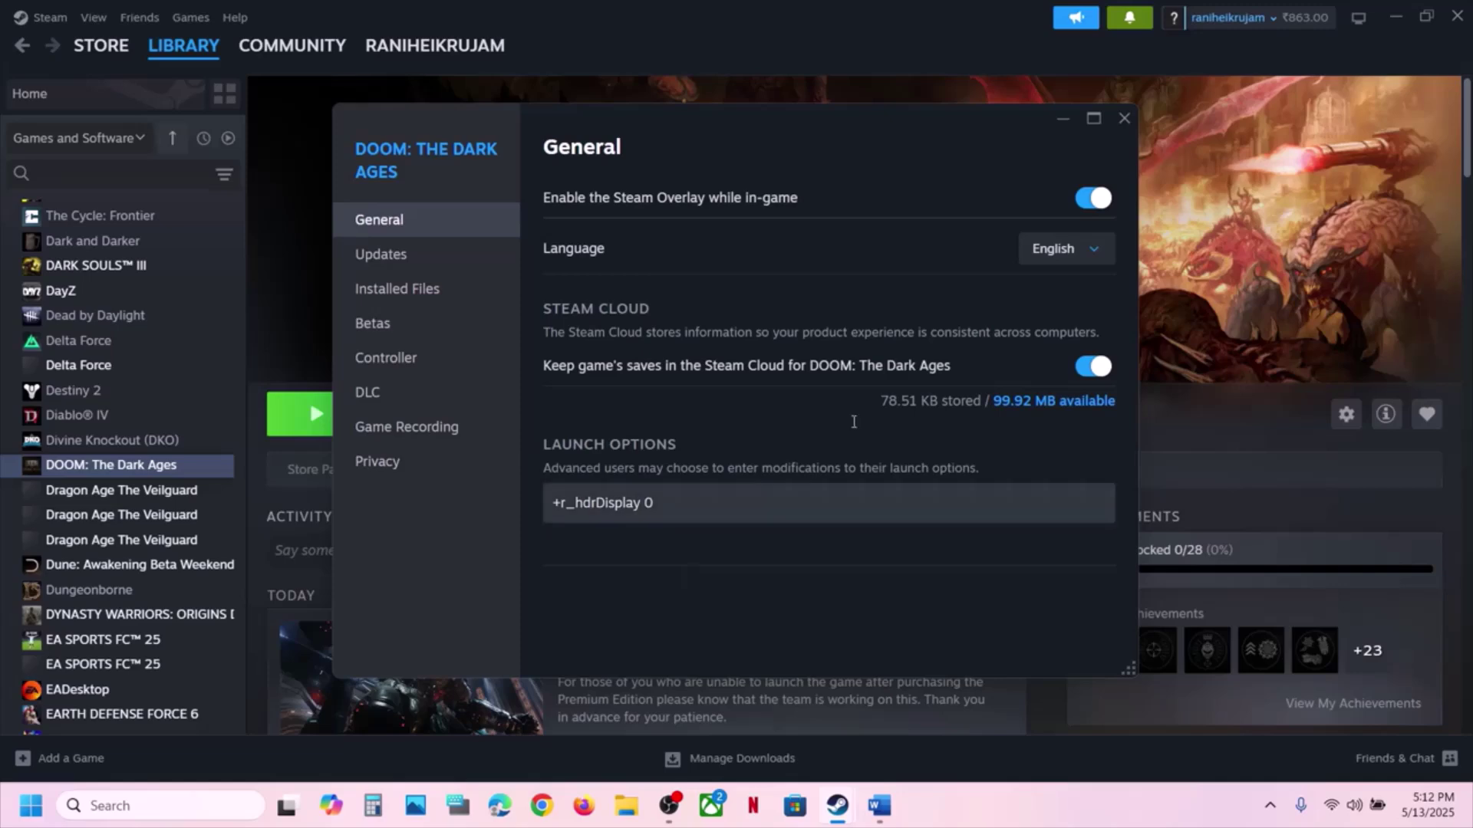
{"action": "left_click", "coordinate": [1125, 119]}
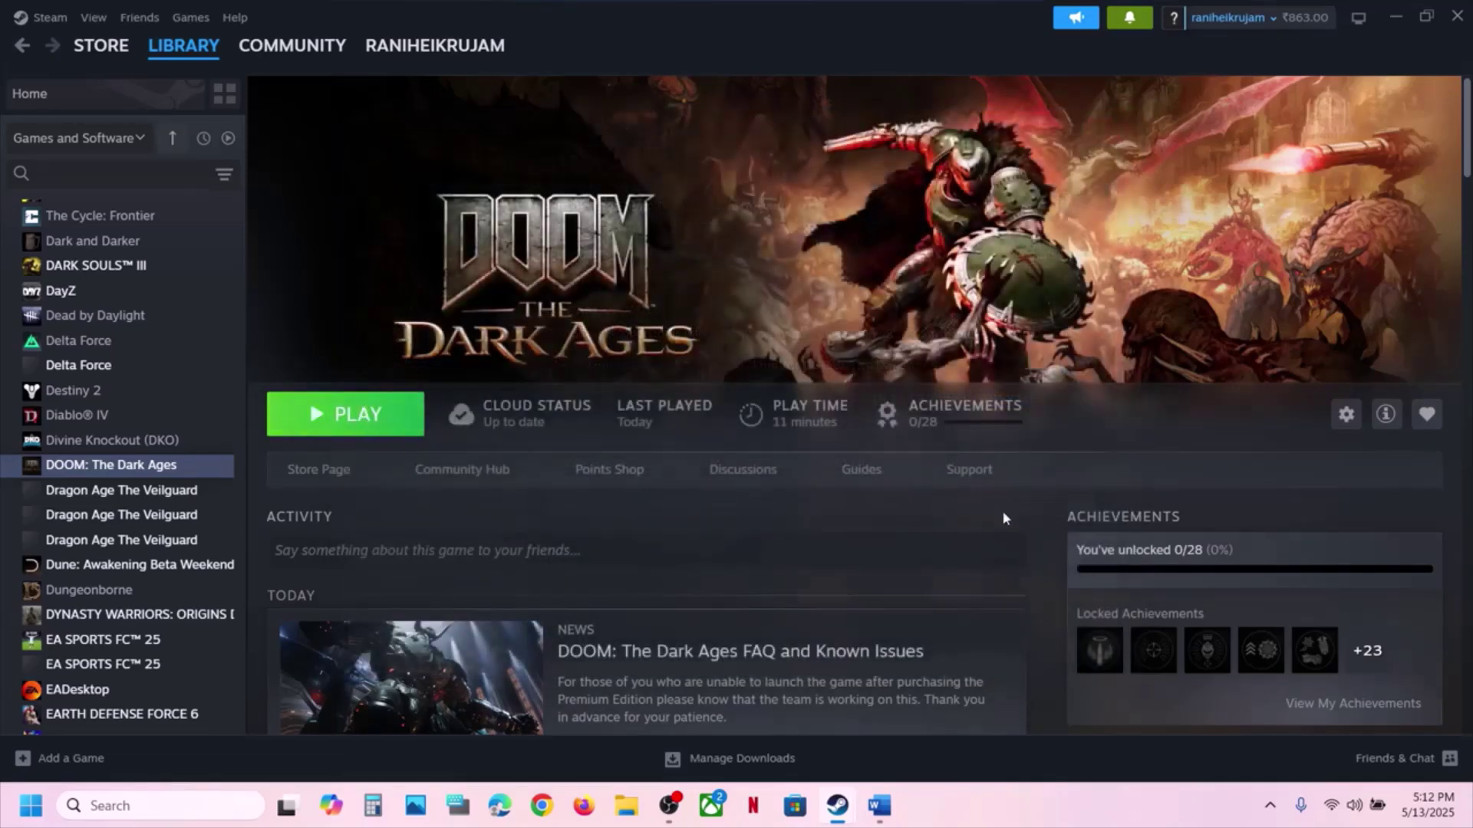
- Check the -dx11/-dx12 alternatives in the Word document and enter "-dx12" as the Steam launch option for DOOM: The Dark Ages
{"action": "left_click", "coordinate": [880, 805]}
{"action": "scroll", "coordinate": [620, 529], "scroll_direction": "down", "scroll_amount": 3}
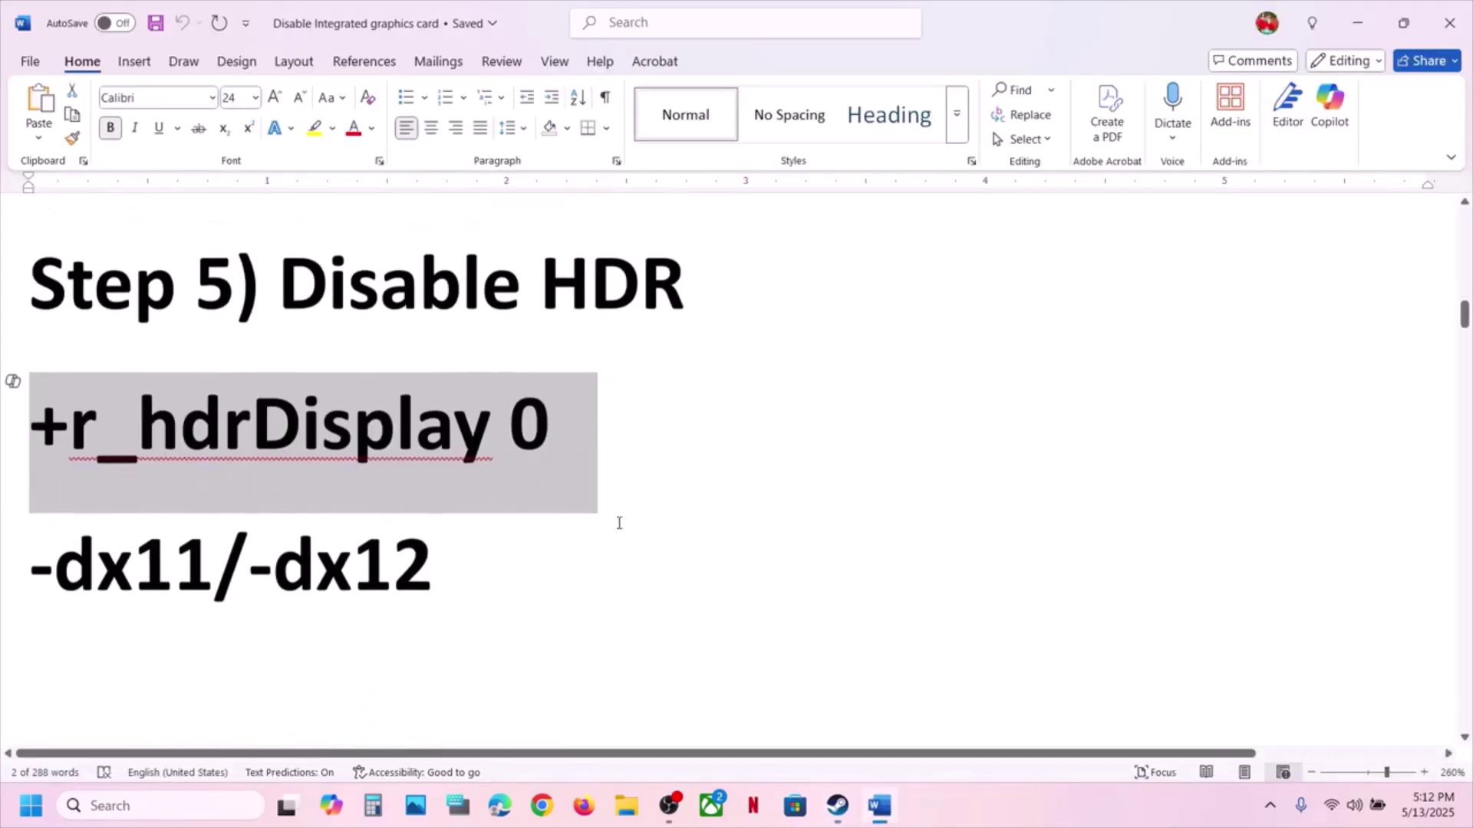
{"action": "key", "text": "alt+Tab"}
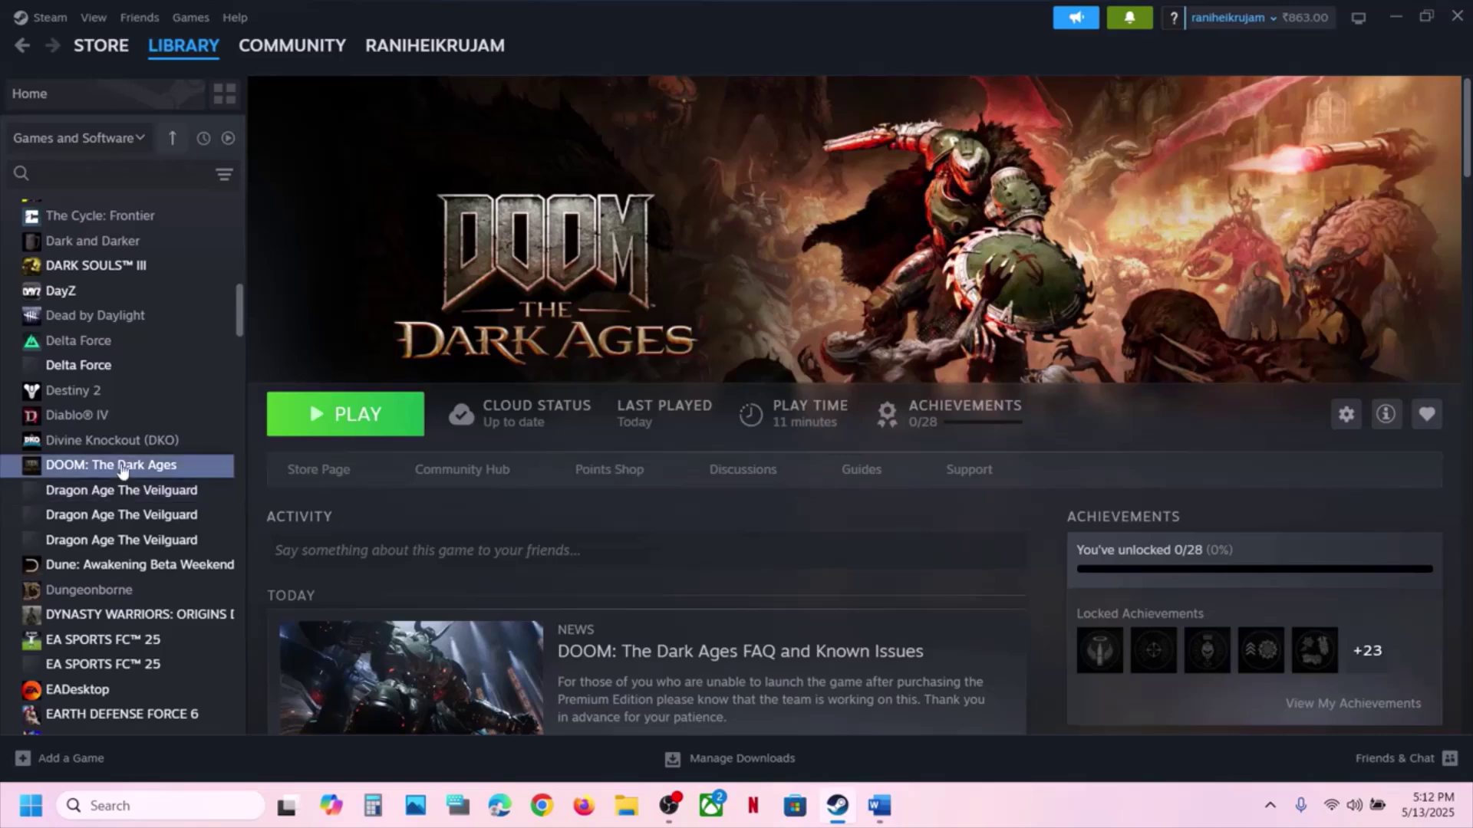
{"action": "right_click", "coordinate": [121, 466]}
{"action": "left_click", "coordinate": [184, 612]}
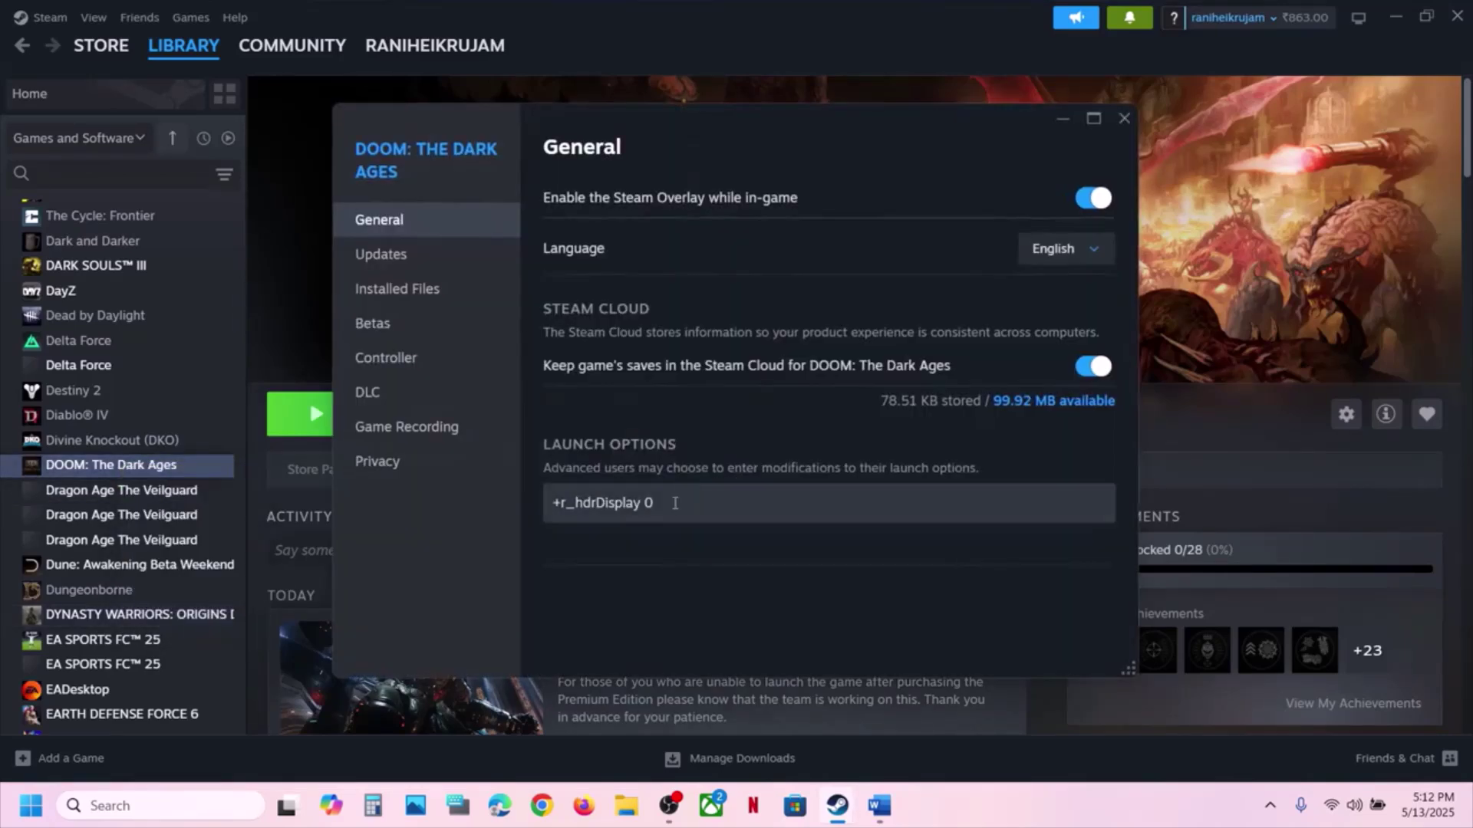
{"action": "key", "text": "ctrl+a"}
{"action": "type", "text": "-d"}
{"action": "left_click_drag", "start_coordinate": [625, 509], "coordinate": [541, 504]}
{"action": "type", "text": "-"}
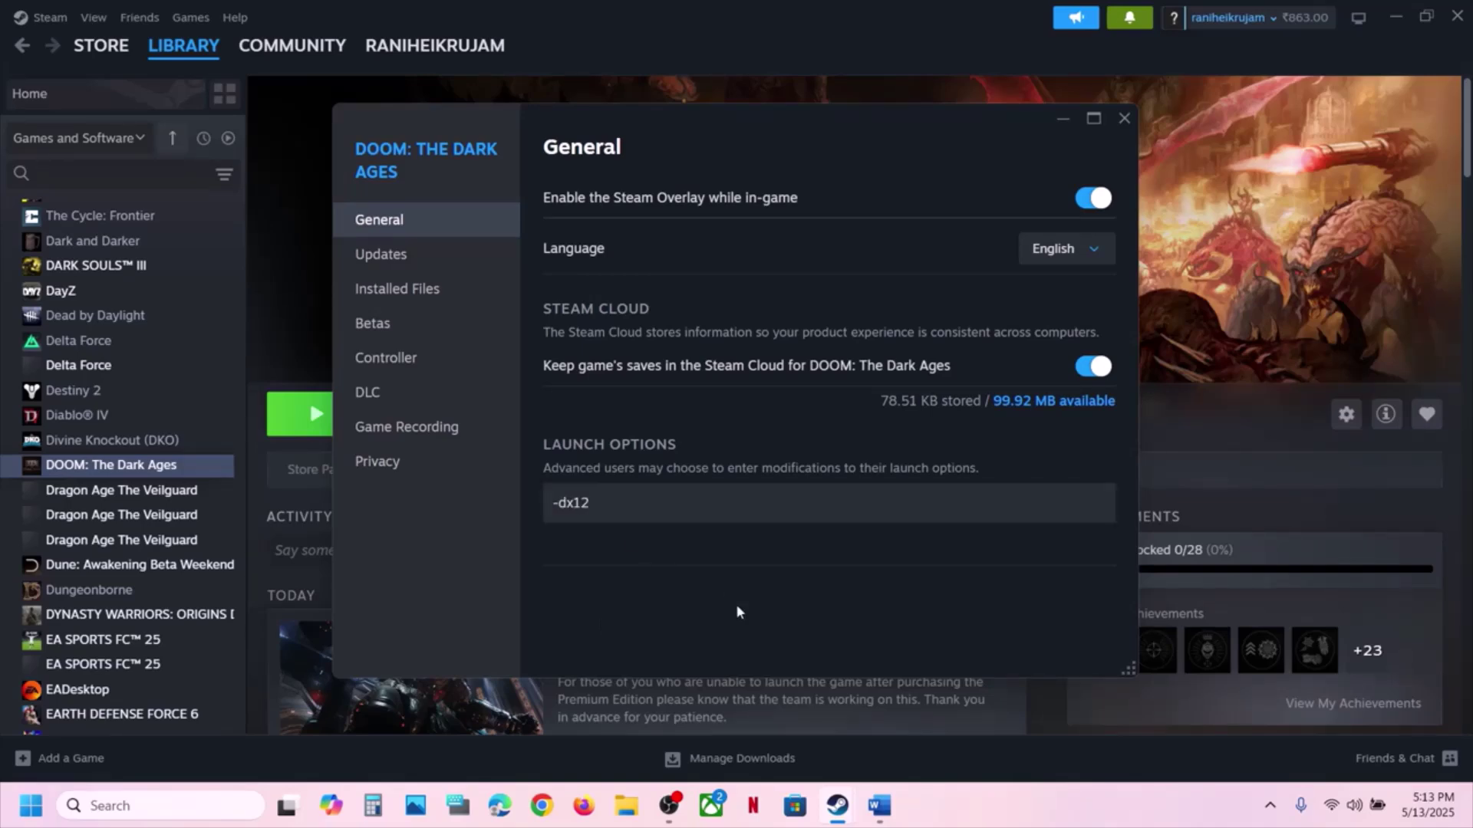
- Clear the launch options of DOOM: The Dark Ages and close its properties
{"action": "left_click_drag", "start_coordinate": [654, 503], "coordinate": [506, 502]}
{"action": "key", "text": "BackSpace"}
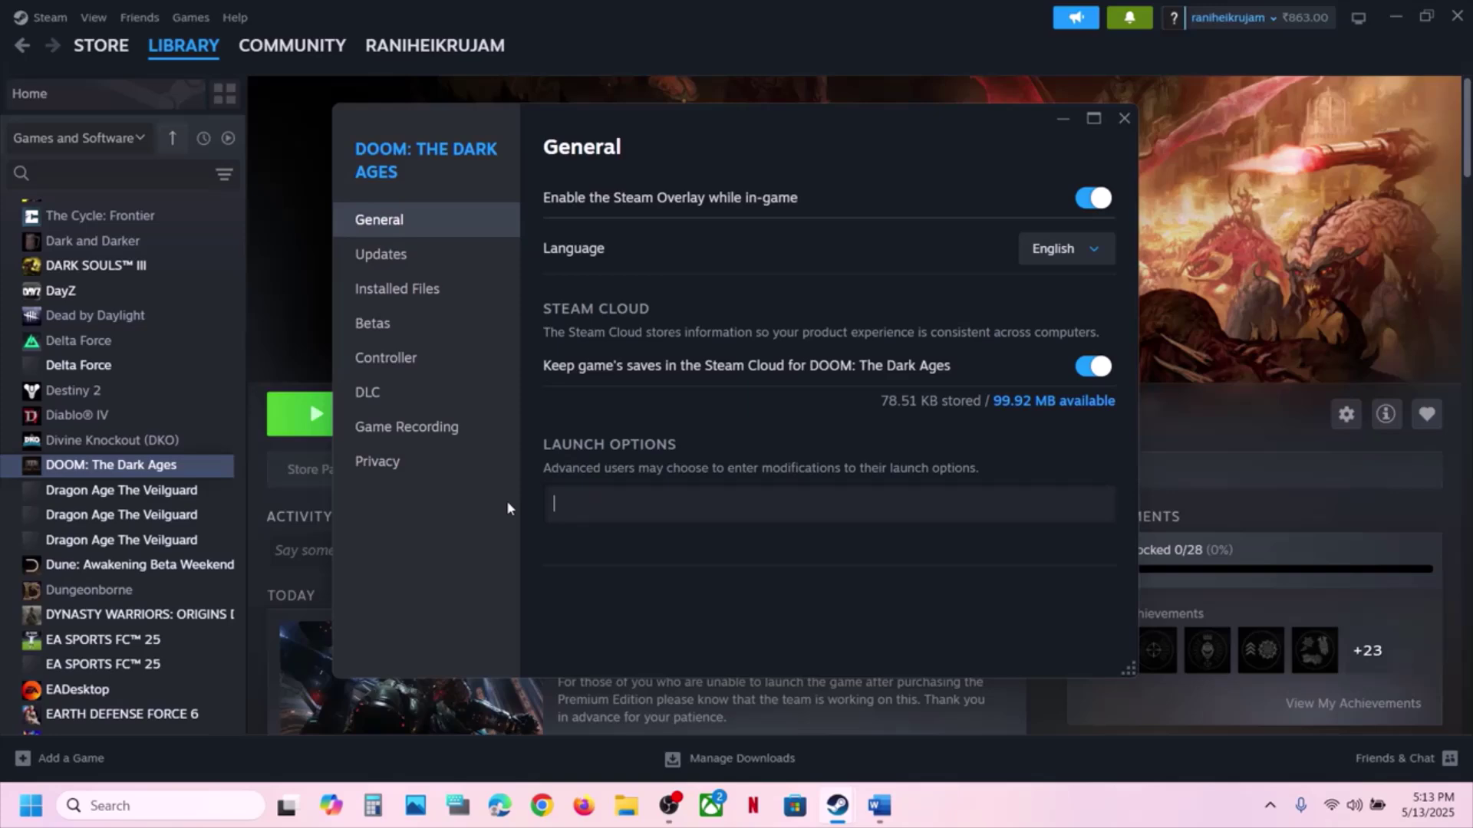
{"action": "left_click", "coordinate": [798, 552]}
{"action": "left_click", "coordinate": [1125, 120]}
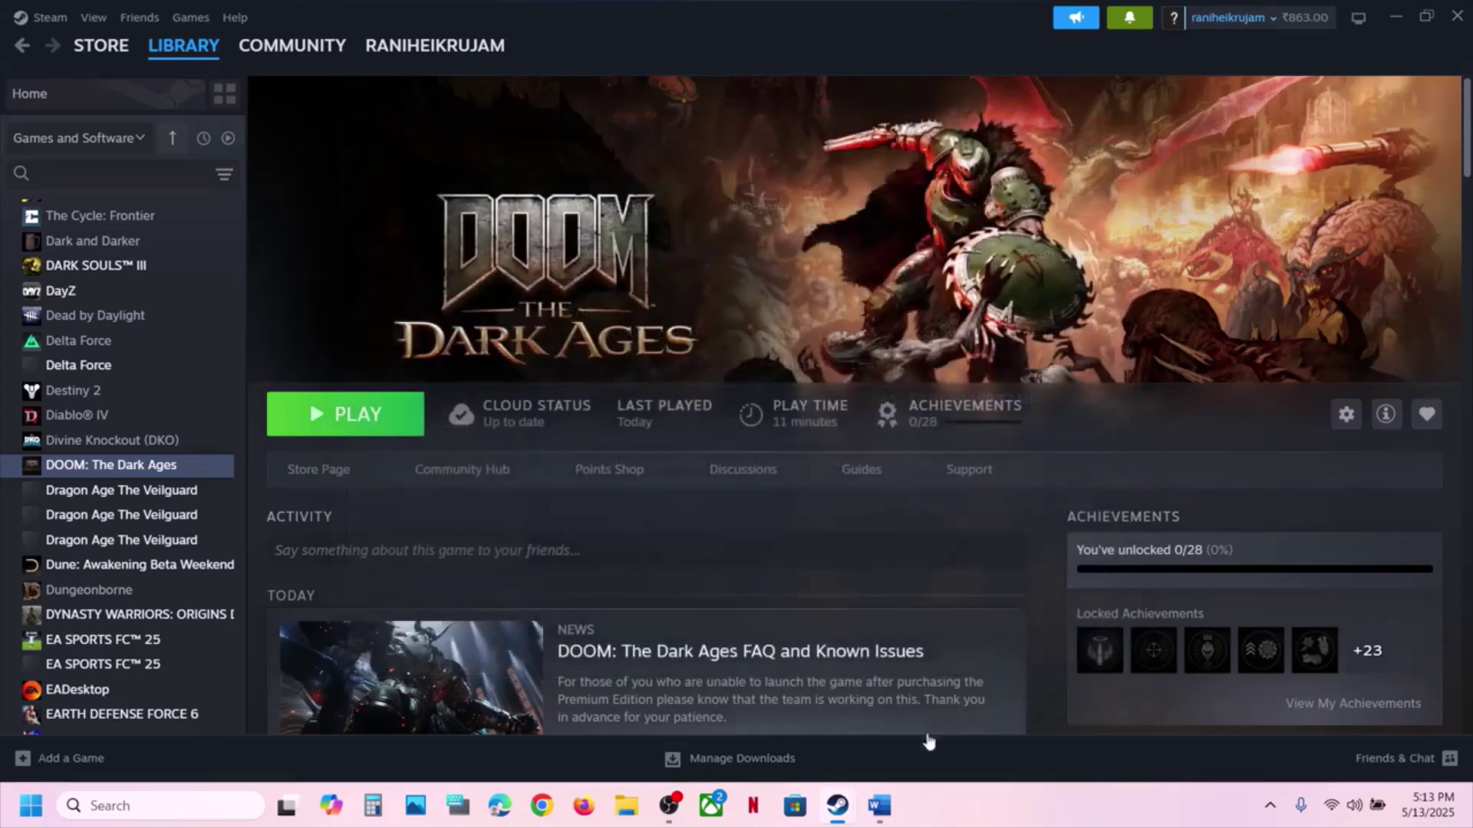
- Return to the Word document and read Step 6 on a clean graphics driver installation, highlighting the NVIDIA and AMD download links
{"action": "left_click", "coordinate": [879, 806]}
{"action": "scroll", "coordinate": [556, 426], "scroll_direction": "down", "scroll_amount": 3}
{"action": "scroll", "coordinate": [557, 426], "scroll_direction": "down", "scroll_amount": 10}
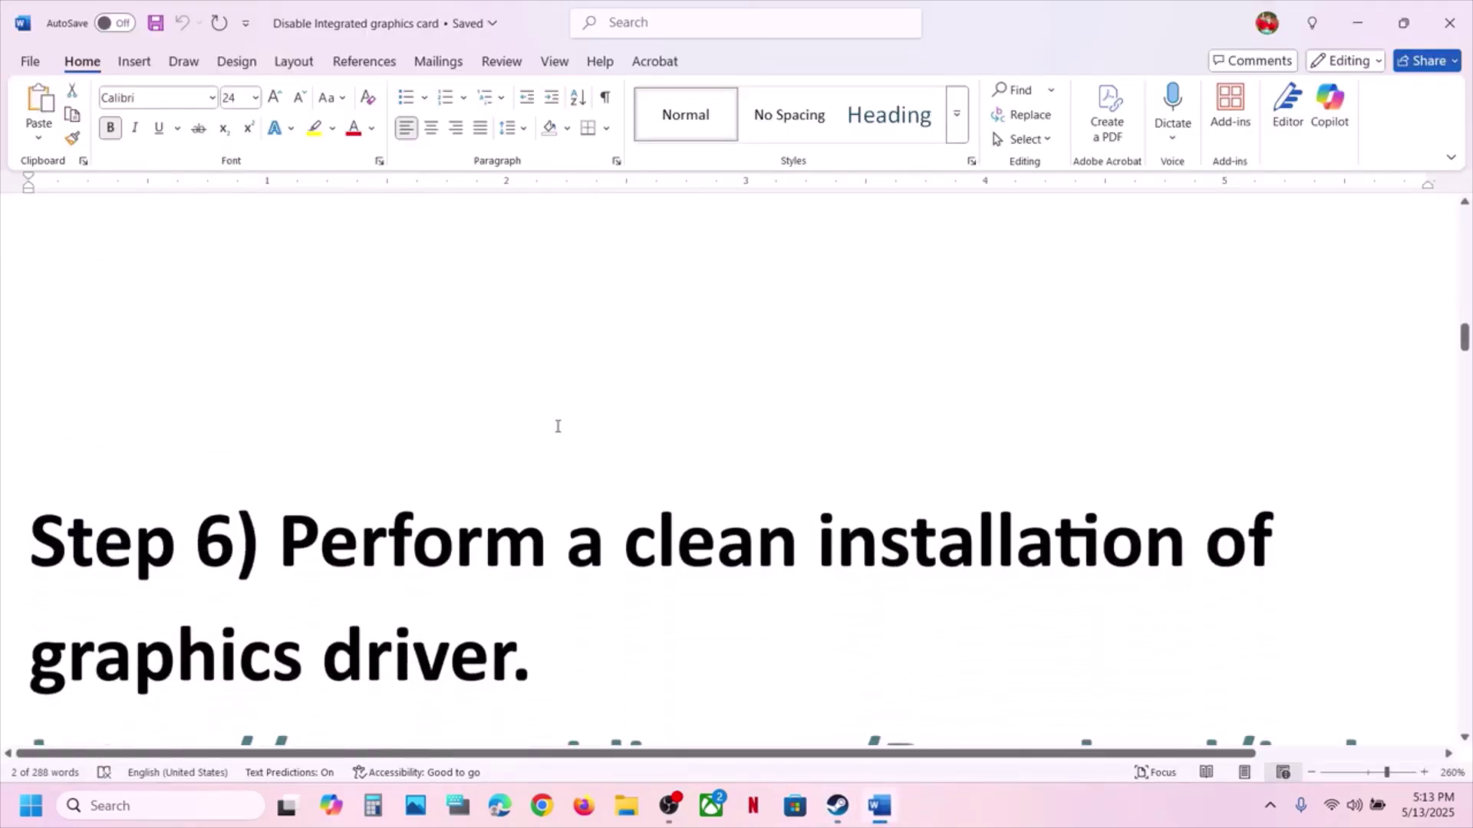
{"action": "scroll", "coordinate": [557, 426], "scroll_direction": "up", "scroll_amount": 1}
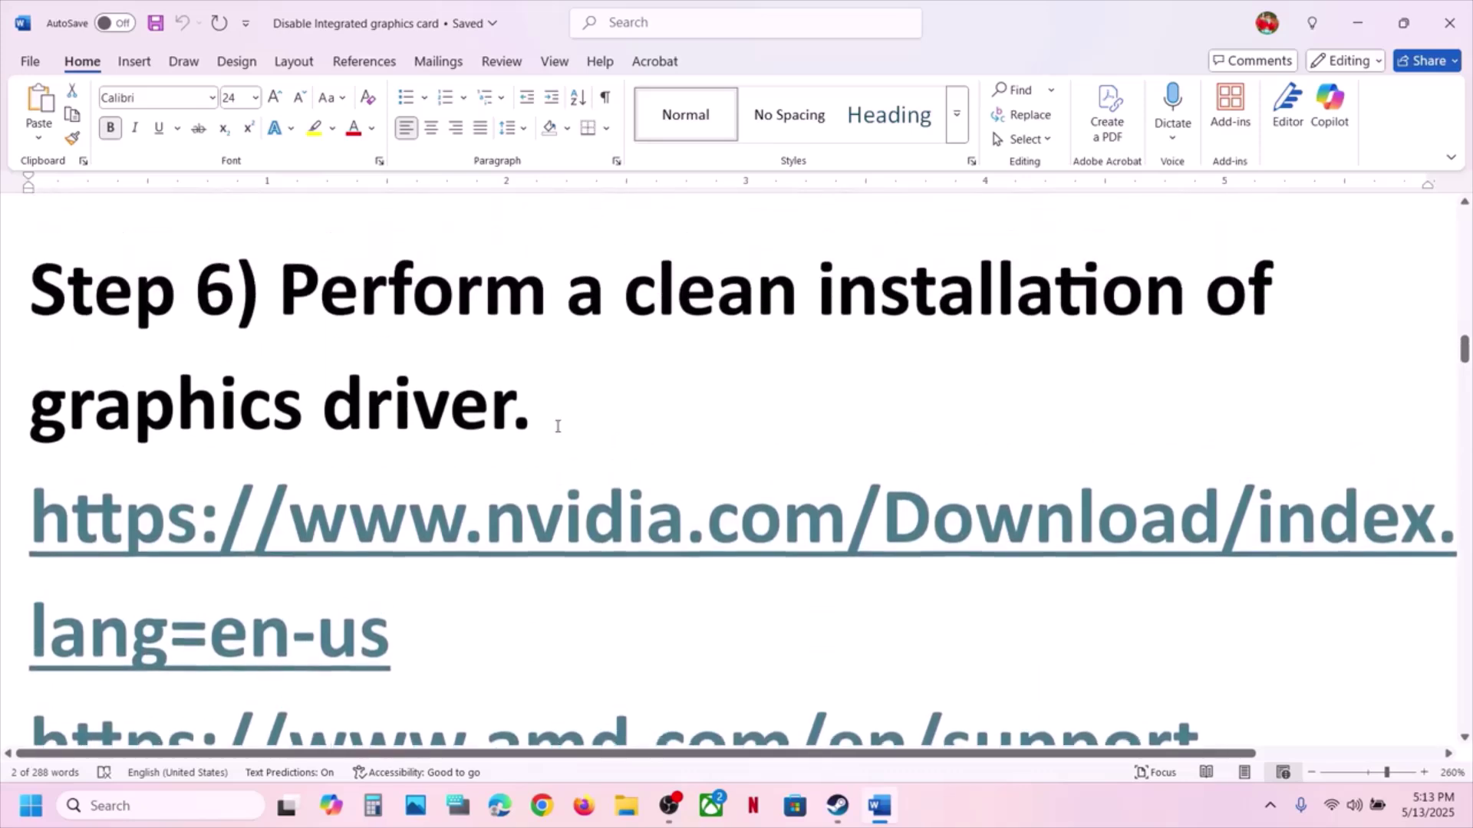
{"action": "triple_click", "coordinate": [449, 635]}
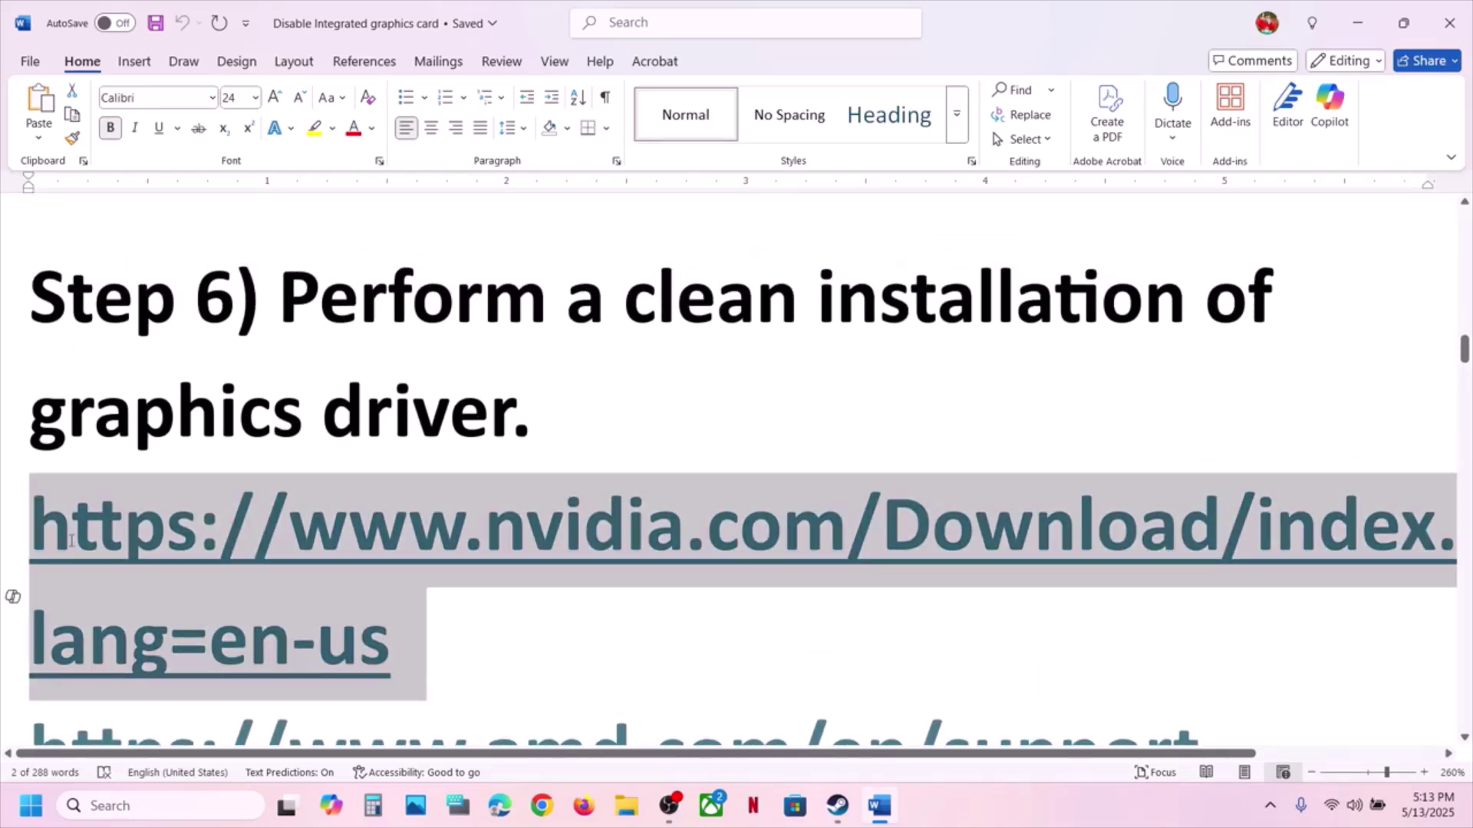
{"action": "scroll", "coordinate": [519, 537], "scroll_direction": "down", "scroll_amount": 3}
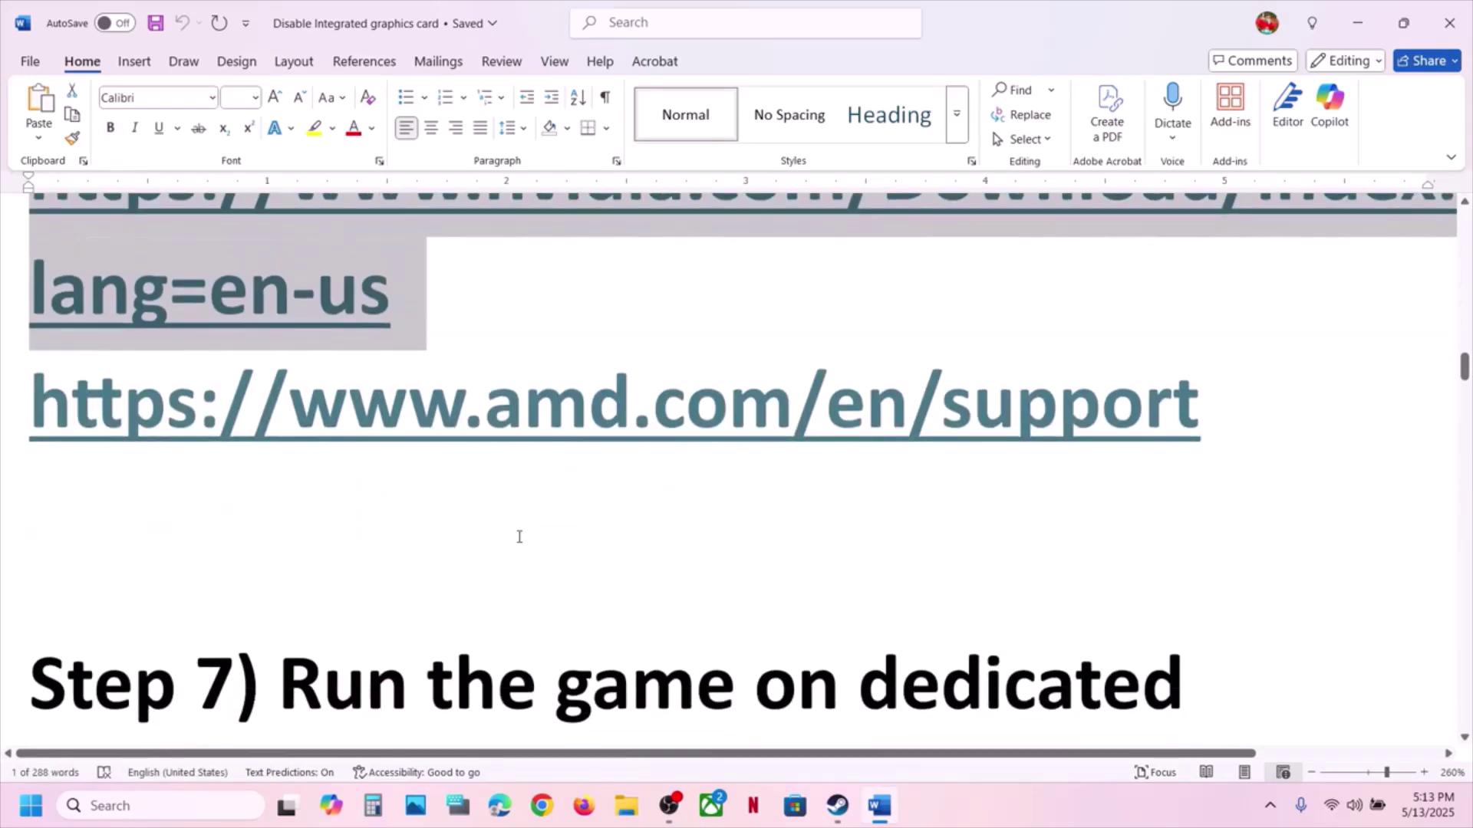
{"action": "scroll", "coordinate": [519, 537], "scroll_direction": "up", "scroll_amount": 3}
{"action": "left_click", "coordinate": [1214, 609], "text": "shift"}
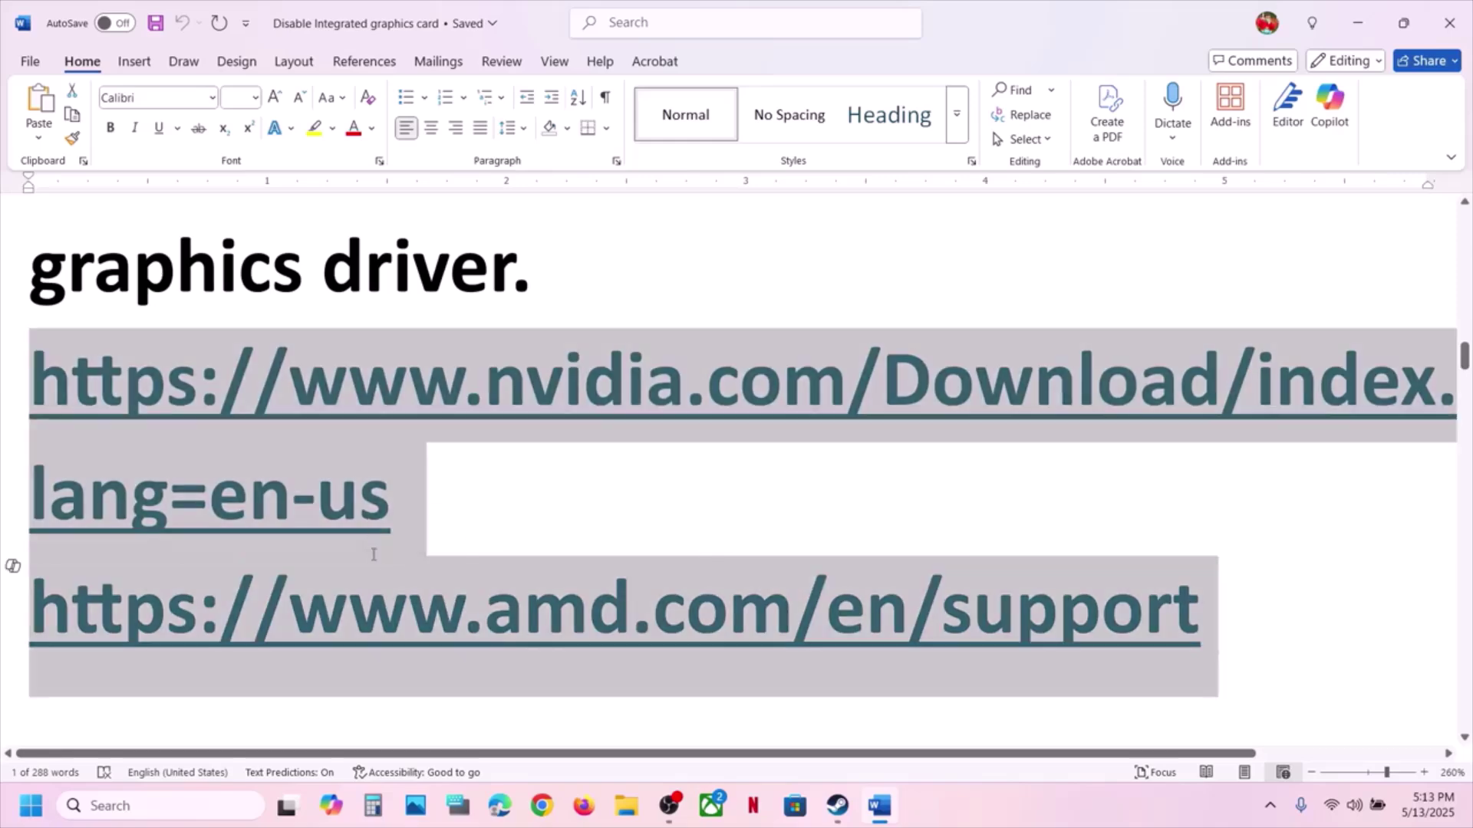
{"action": "left_click", "coordinate": [429, 466]}
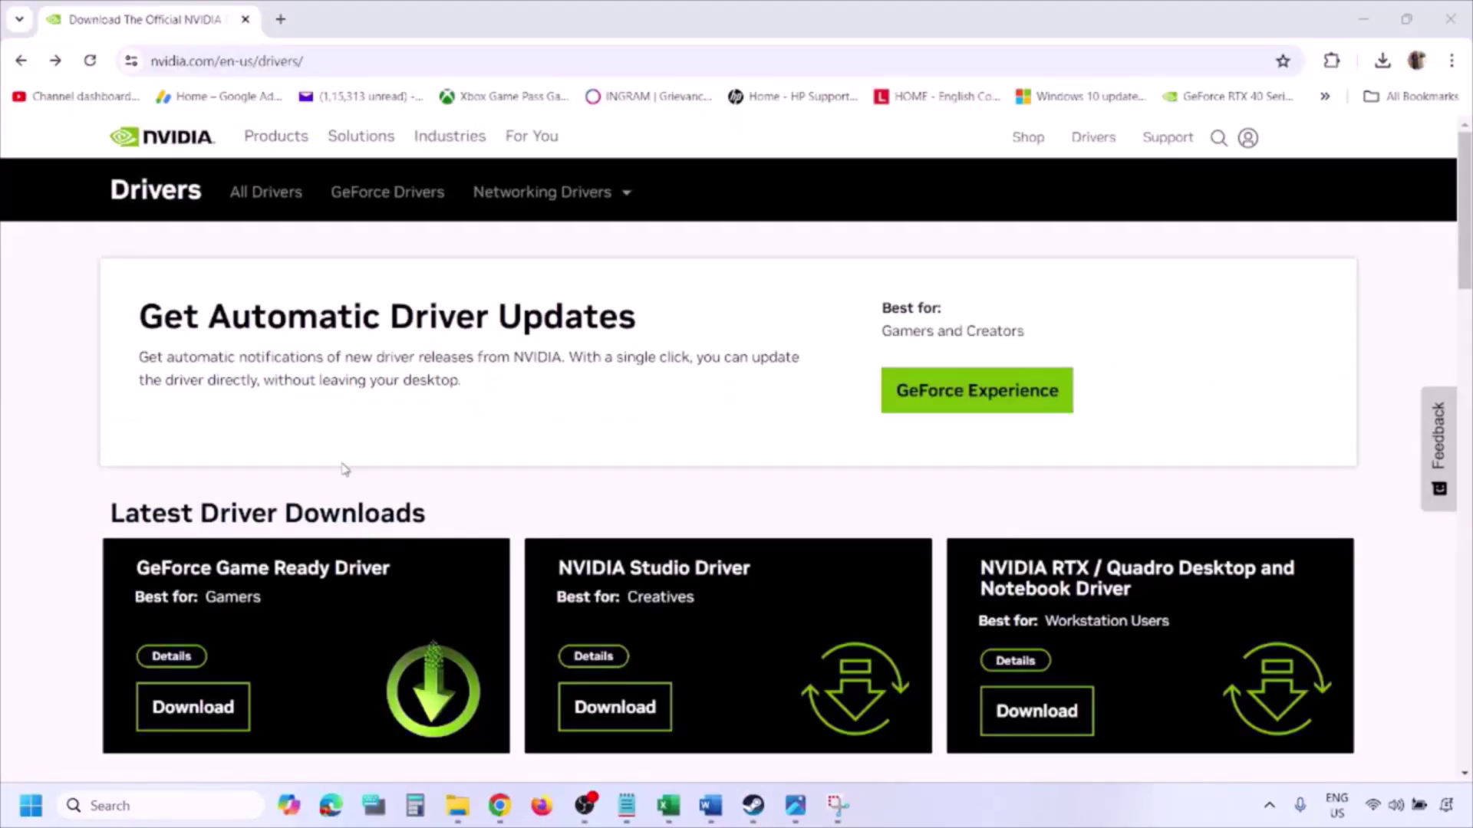
- On the NVIDIA drivers page, search for the GeForce RTX 3050 Laptop GPU driver with Windows 11 and English (US)
{"action": "scroll", "coordinate": [344, 470], "scroll_direction": "down", "scroll_amount": 10}
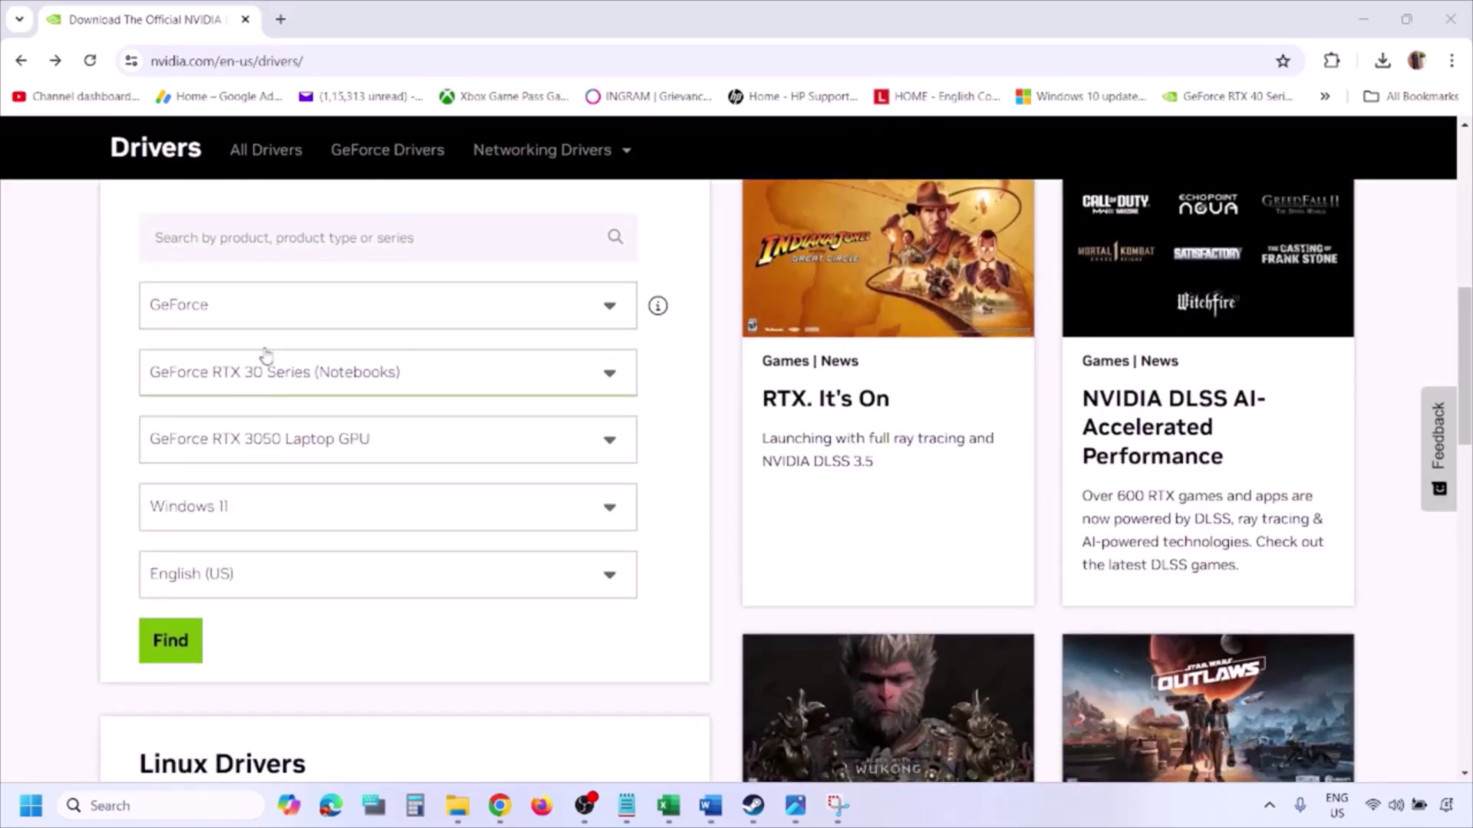
{"action": "left_click", "coordinate": [243, 511]}
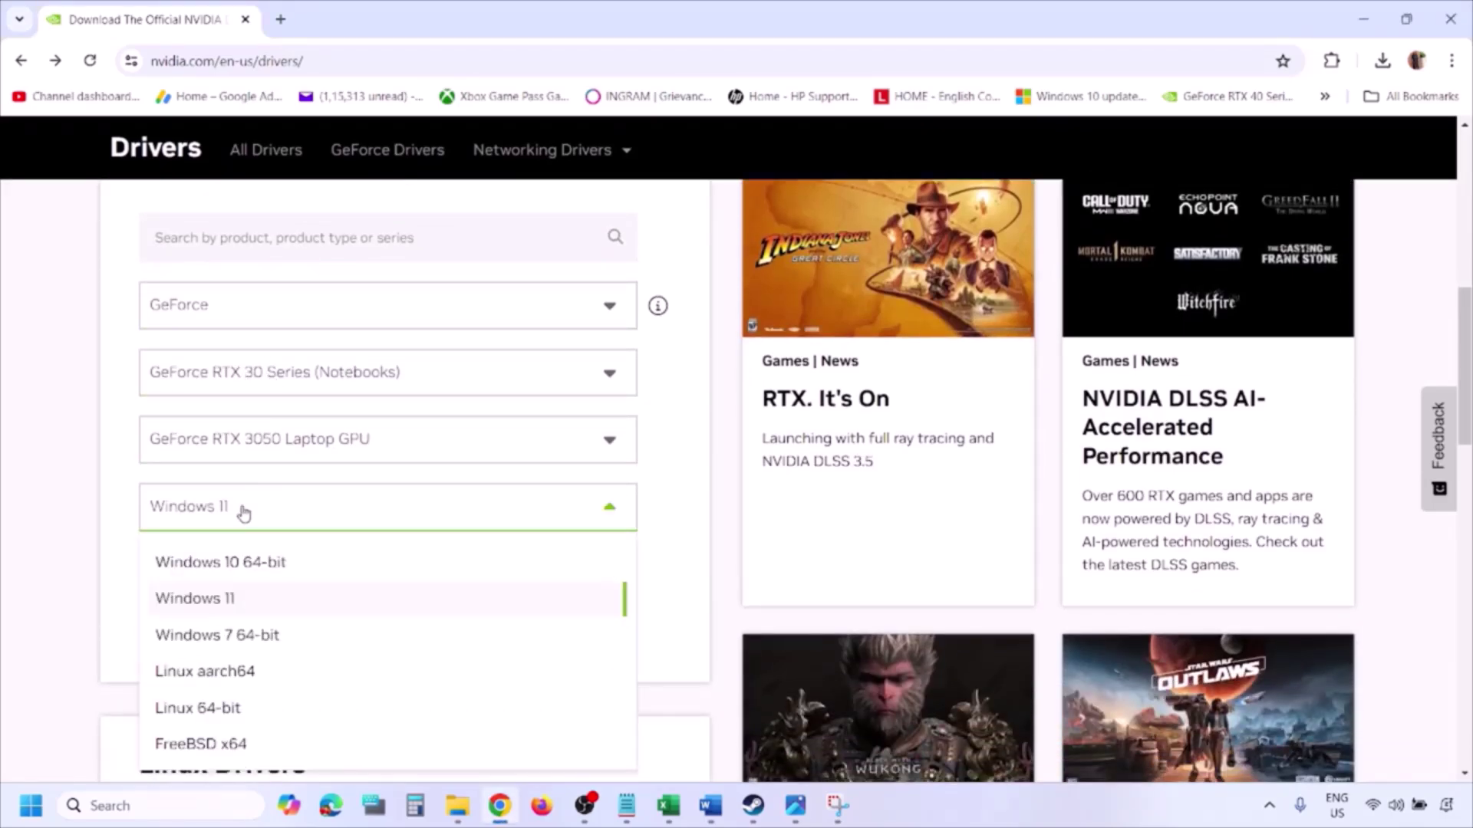
{"action": "left_click", "coordinate": [214, 603]}
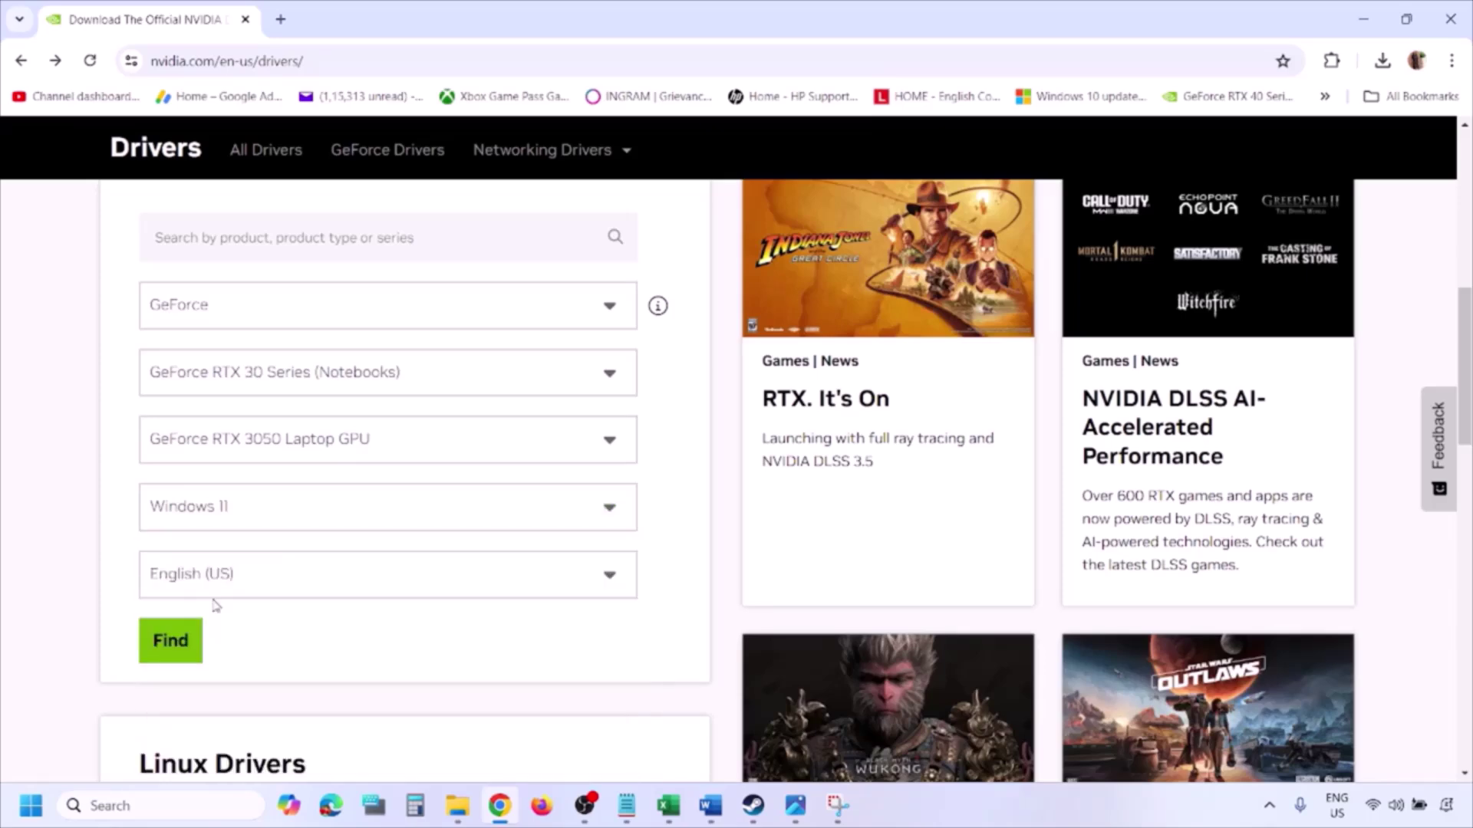
{"action": "left_click", "coordinate": [177, 647]}
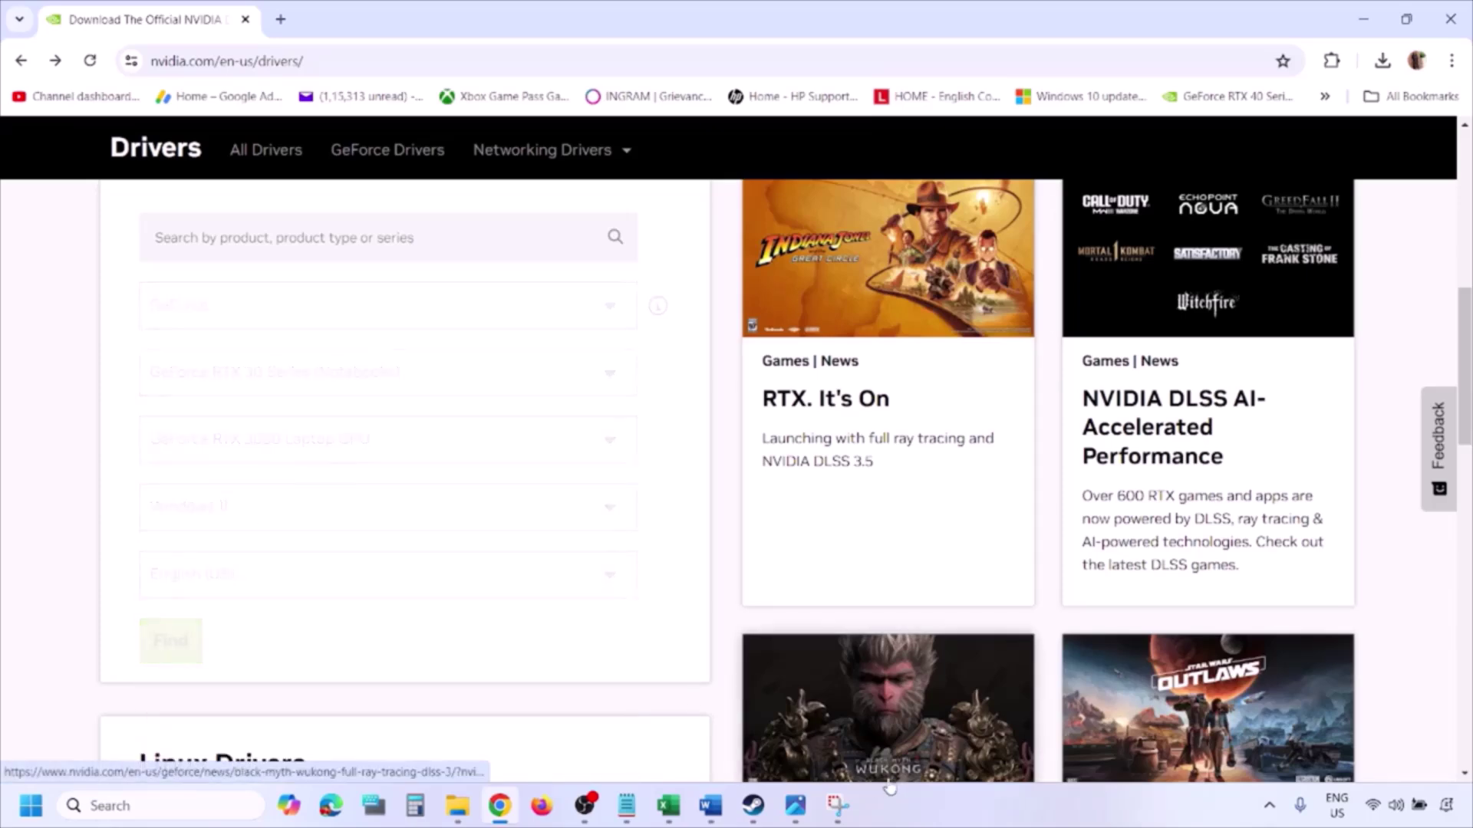
- Switch to Photos and go through images 1.png to 5.png, from the driver download to the installer's clean installation option
{"action": "left_click", "coordinate": [797, 813]}
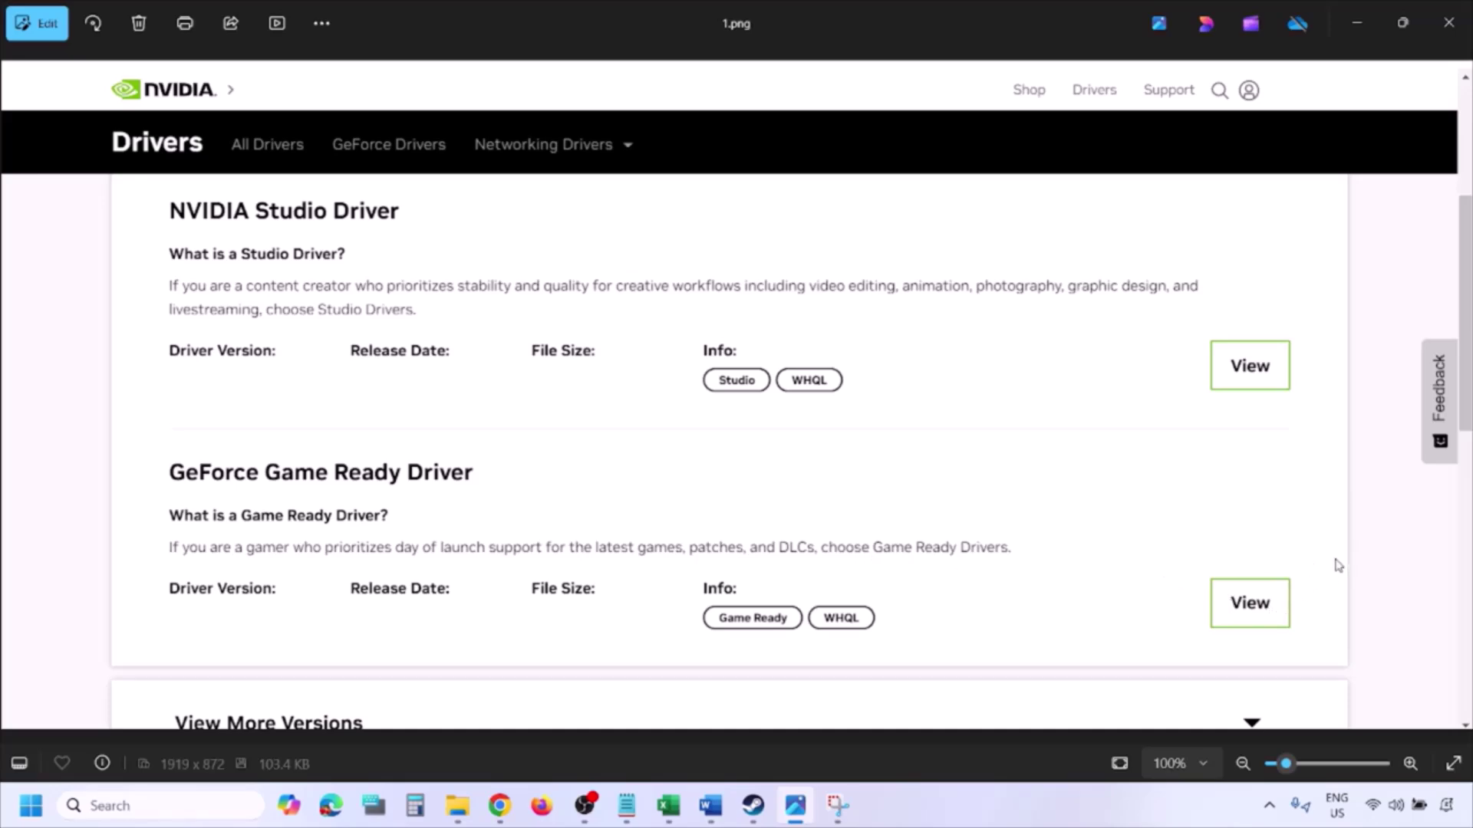
{"action": "key", "text": "Right"}
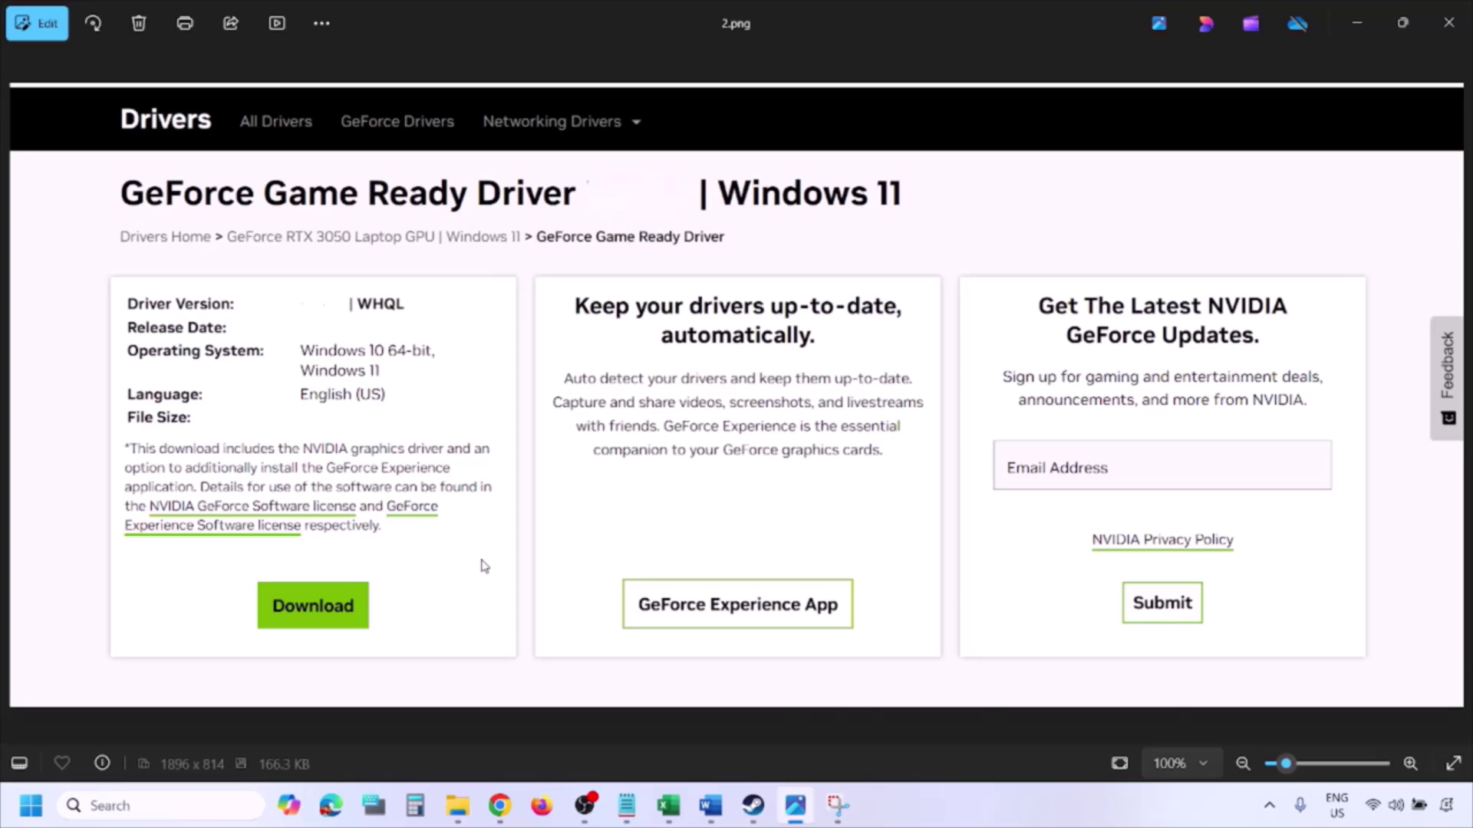
{"action": "key", "text": "Right"}
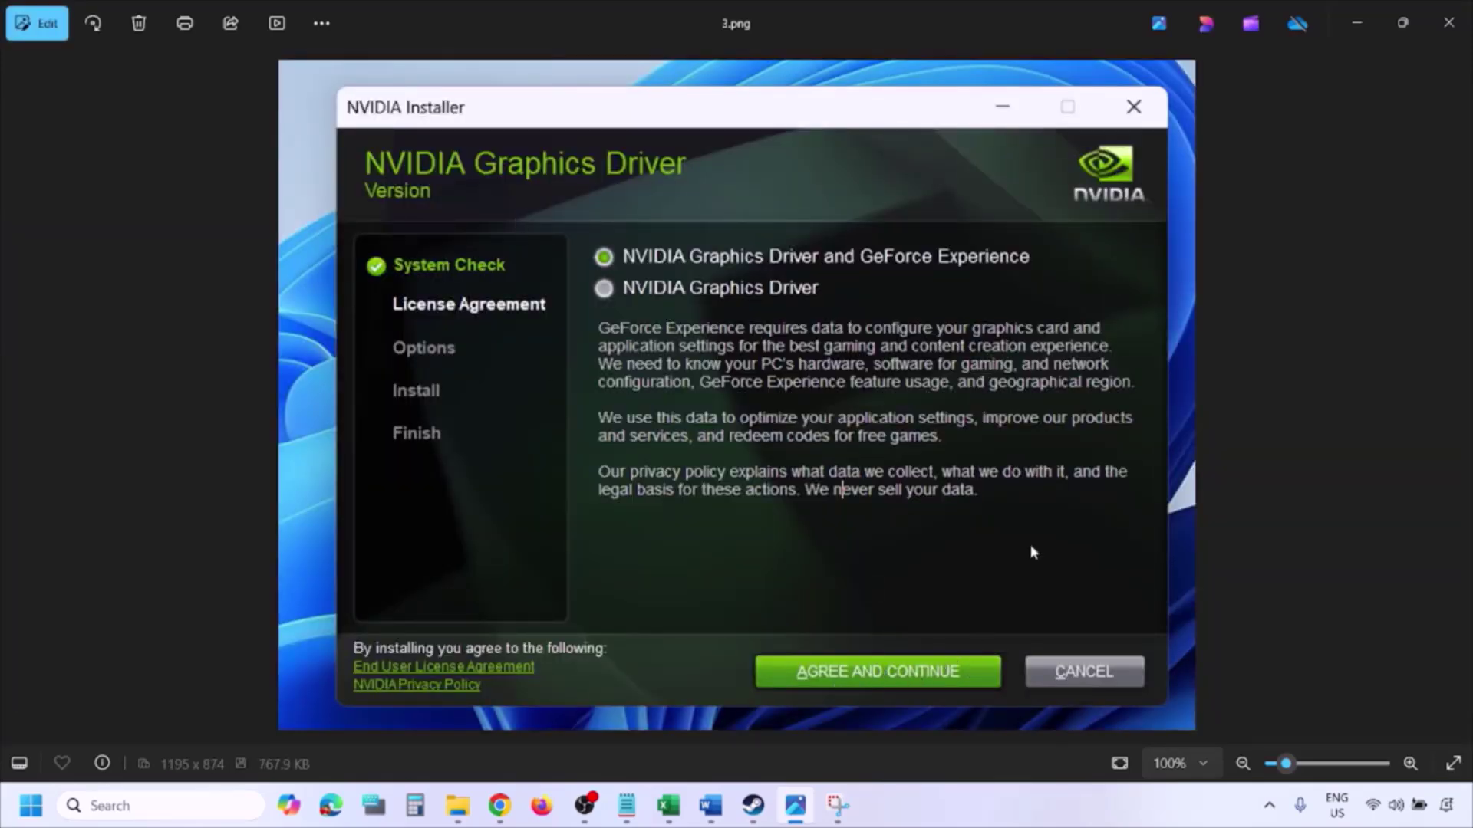
{"action": "key", "text": "Right"}
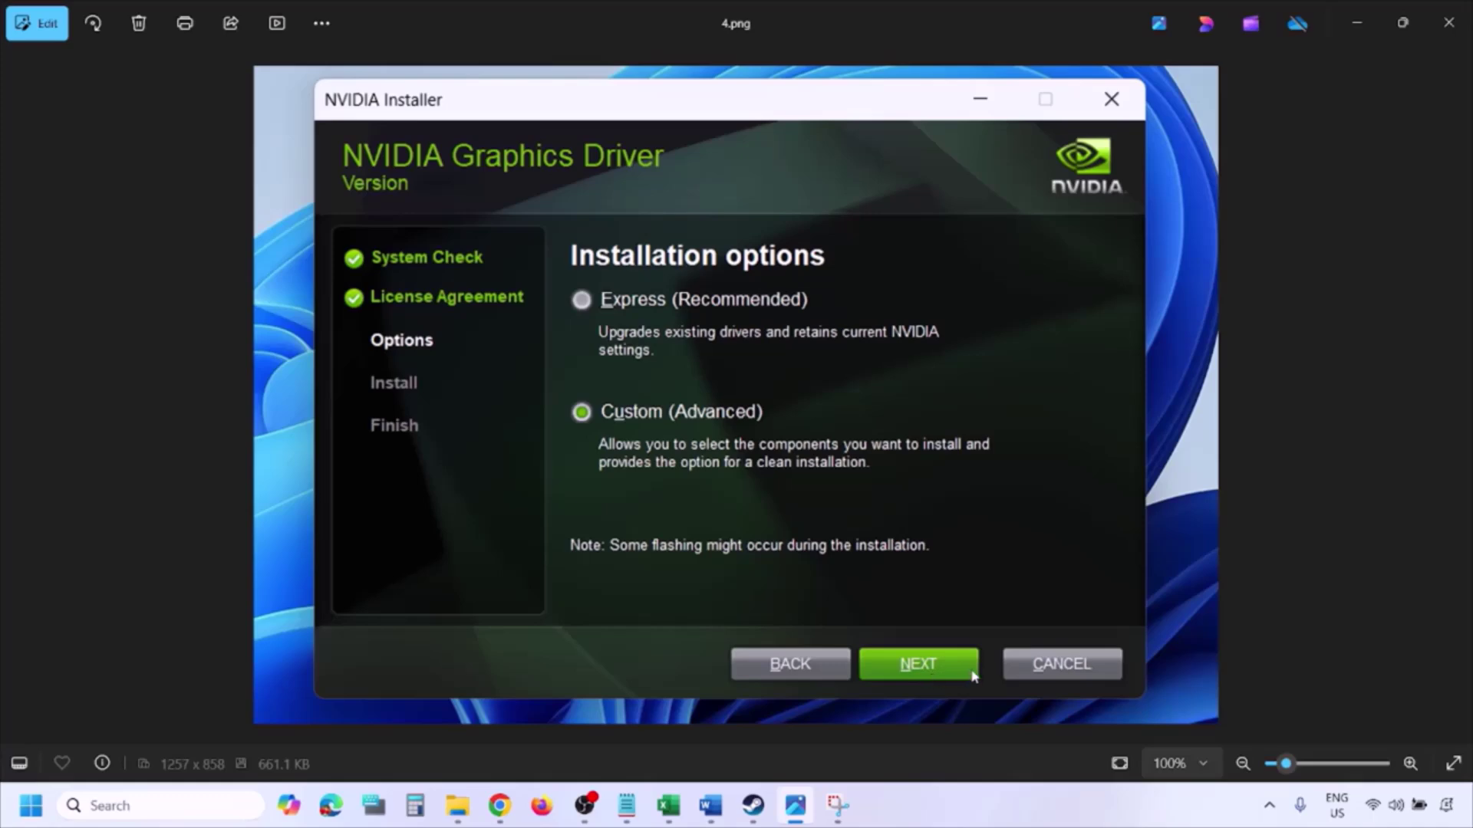
{"action": "key", "text": "Right"}
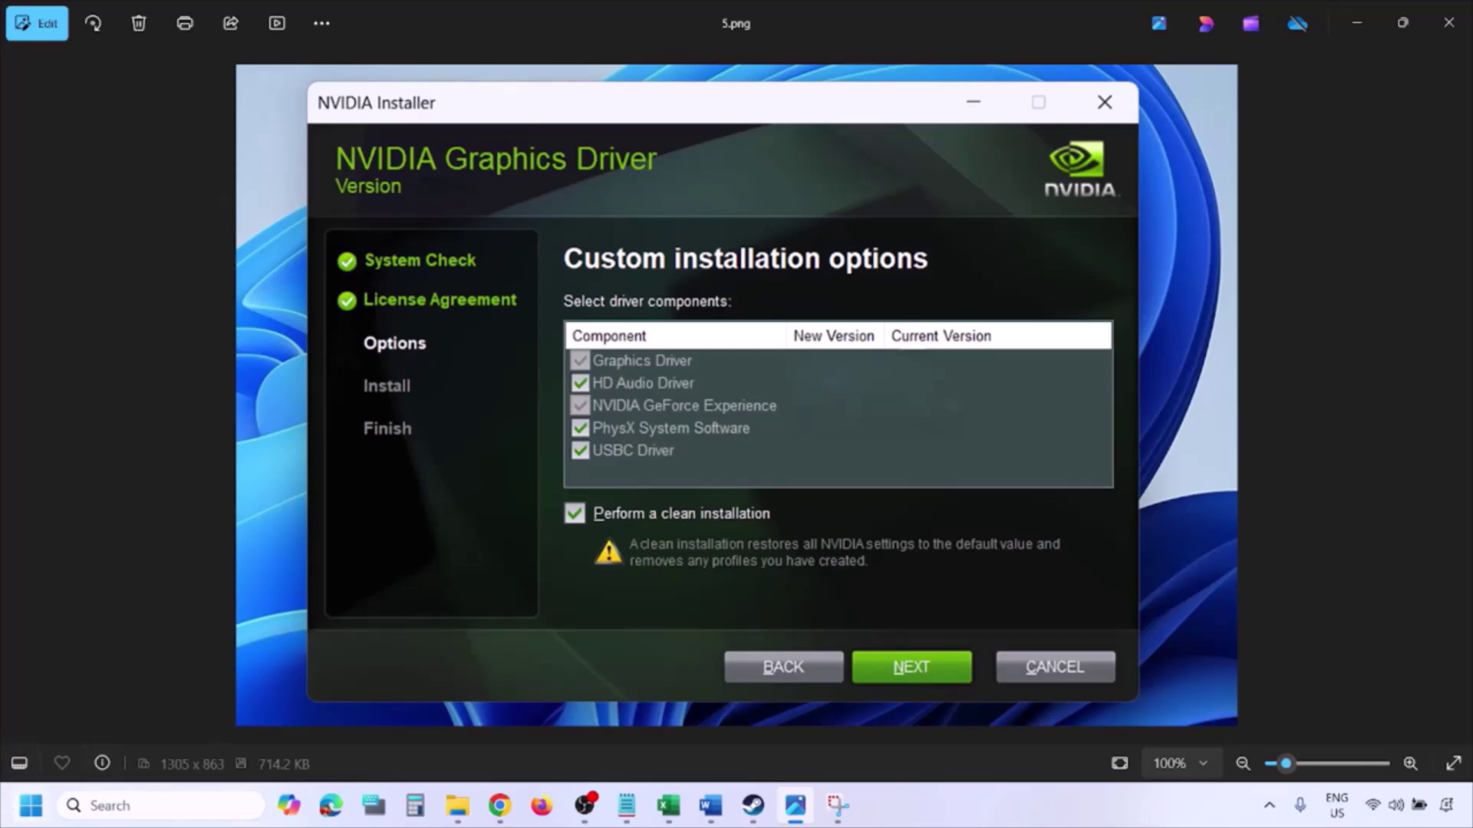
- Bring up the Windows power options to view Restart, dismiss them and return to Step 6 in the Word document
{"action": "key", "text": "super"}
{"action": "left_click", "coordinate": [566, 748]}
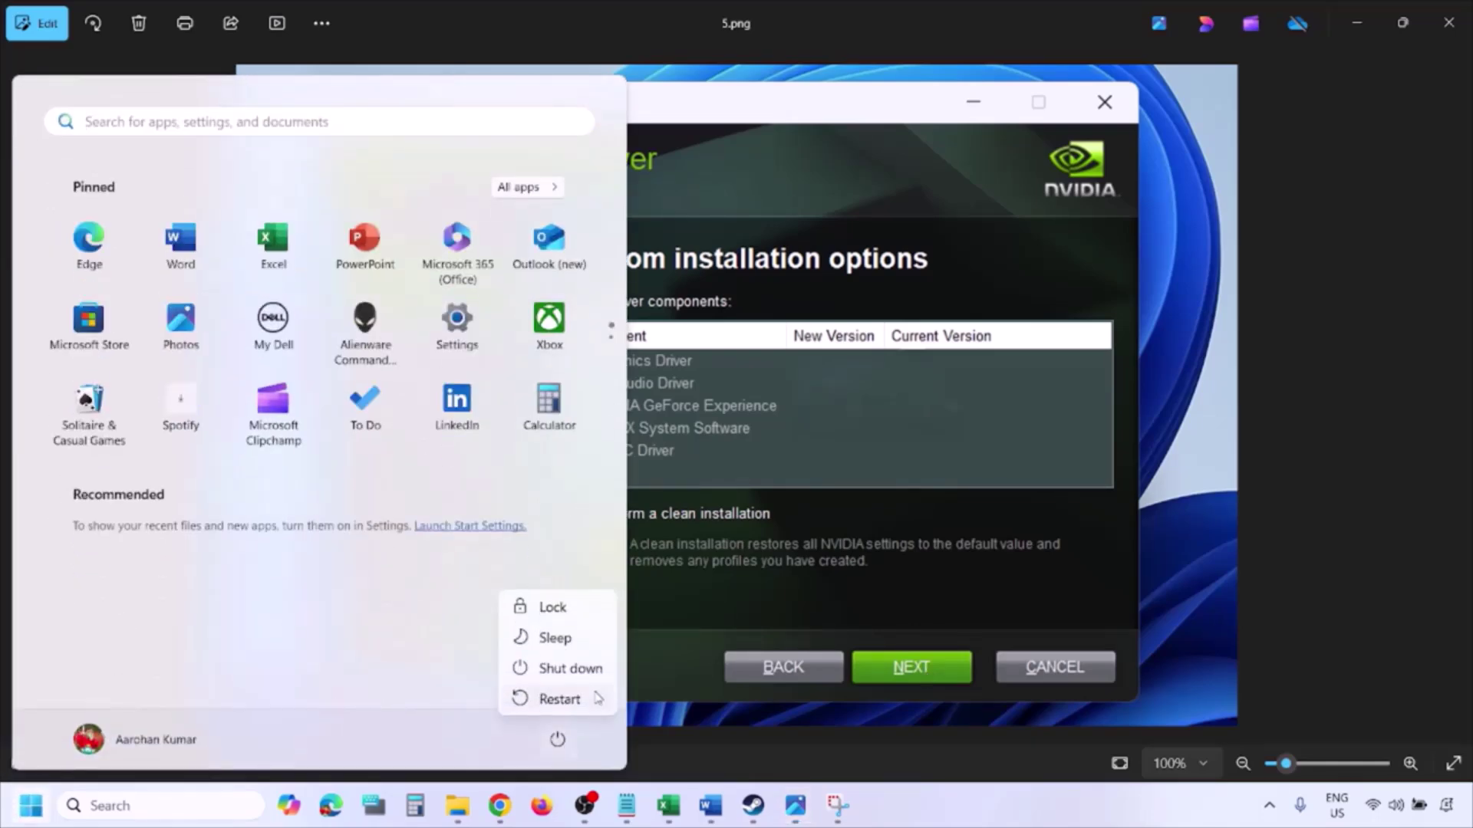
{"action": "left_click", "coordinate": [1001, 824]}
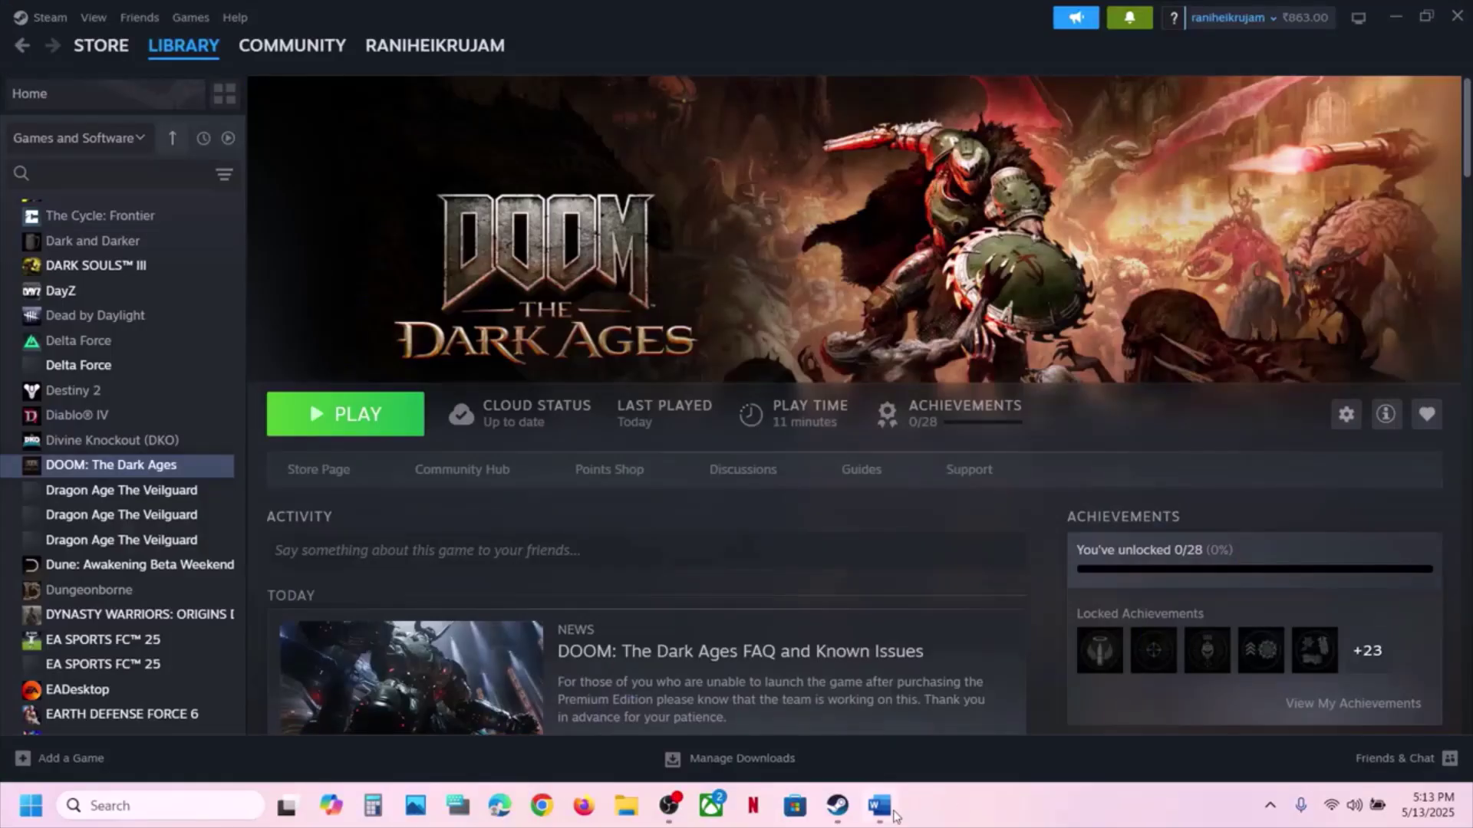
{"action": "left_click", "coordinate": [880, 806]}
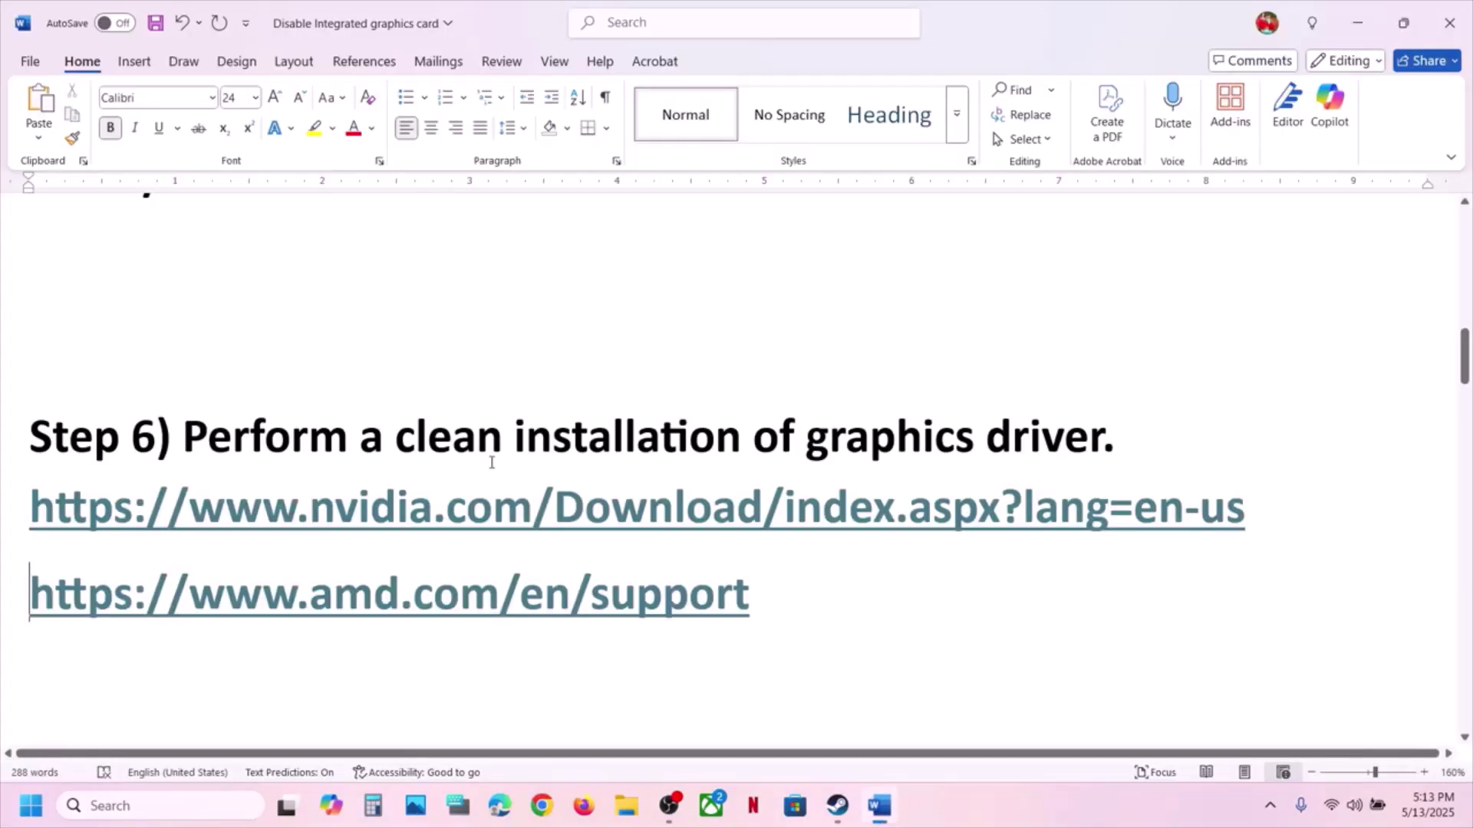
- Read Step 7 on running the game on the dedicated graphics card, then search Windows for "graphics" and open the Graphics settings
{"action": "scroll", "coordinate": [458, 460], "scroll_direction": "down", "scroll_amount": 3}
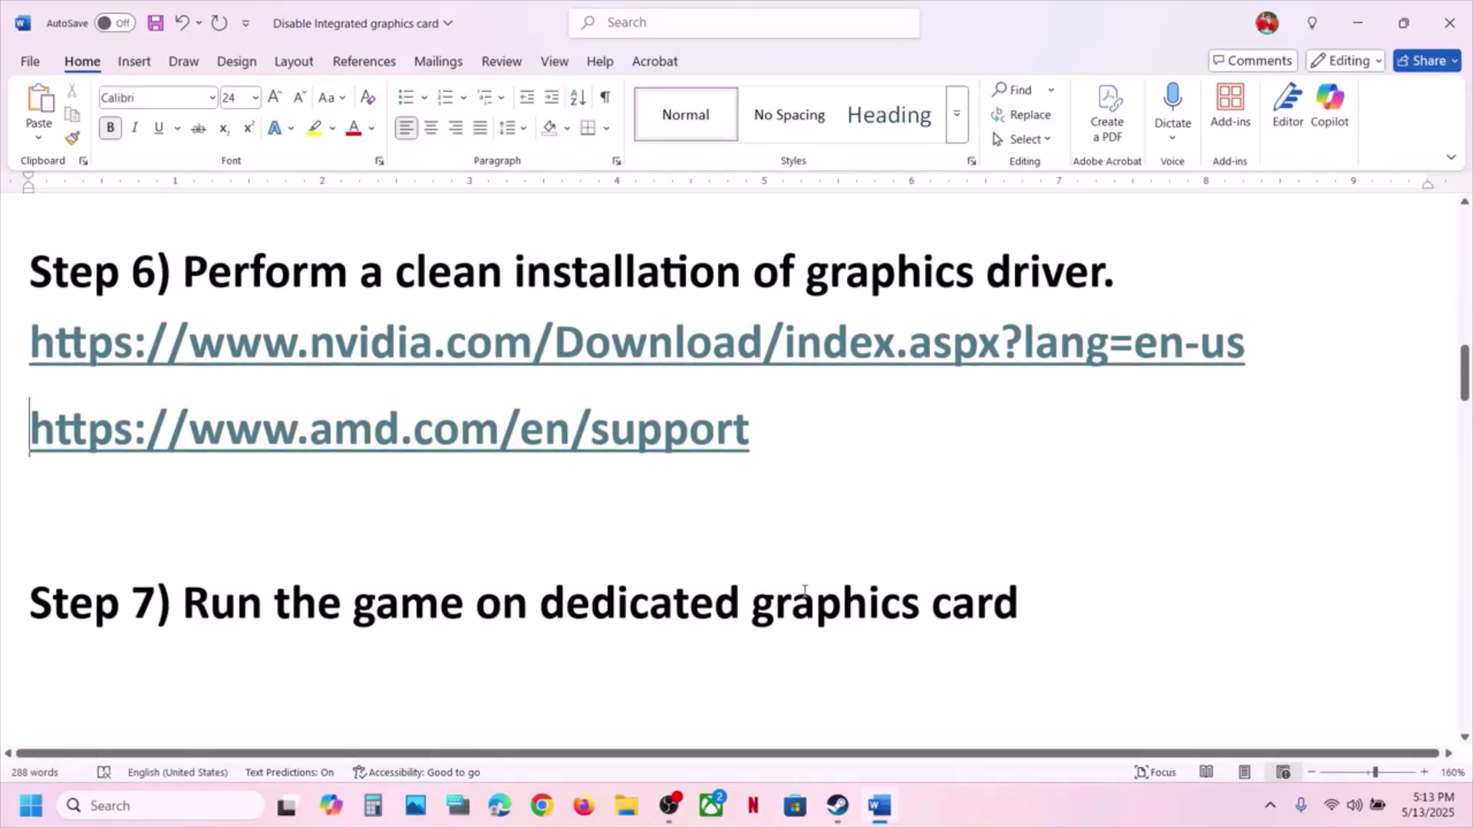
{"action": "double_click", "coordinate": [804, 590]}
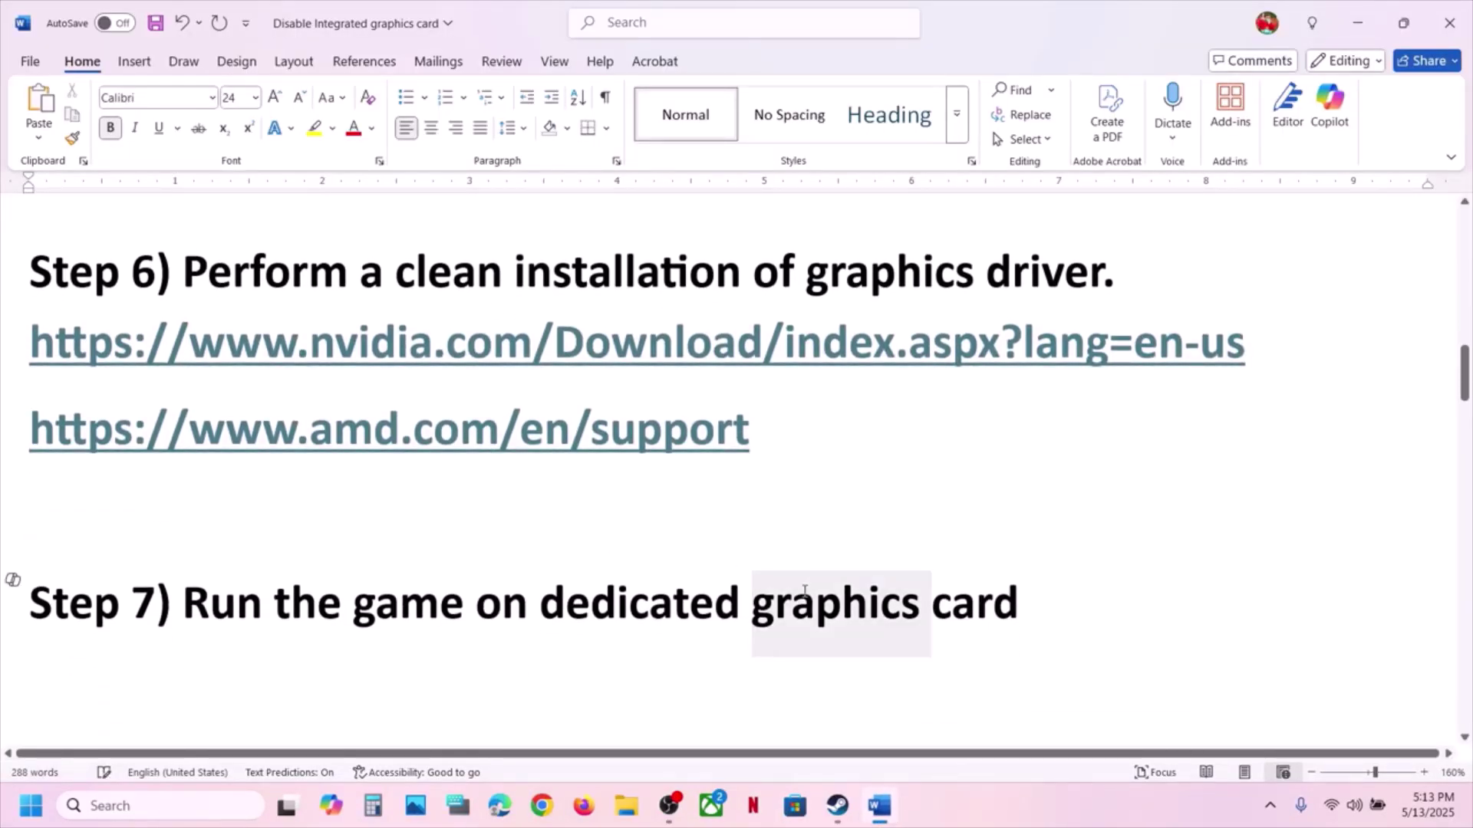
{"action": "left_click", "coordinate": [247, 799]}
{"action": "type", "text": "graphics"}
{"action": "left_click", "coordinate": [201, 219]}
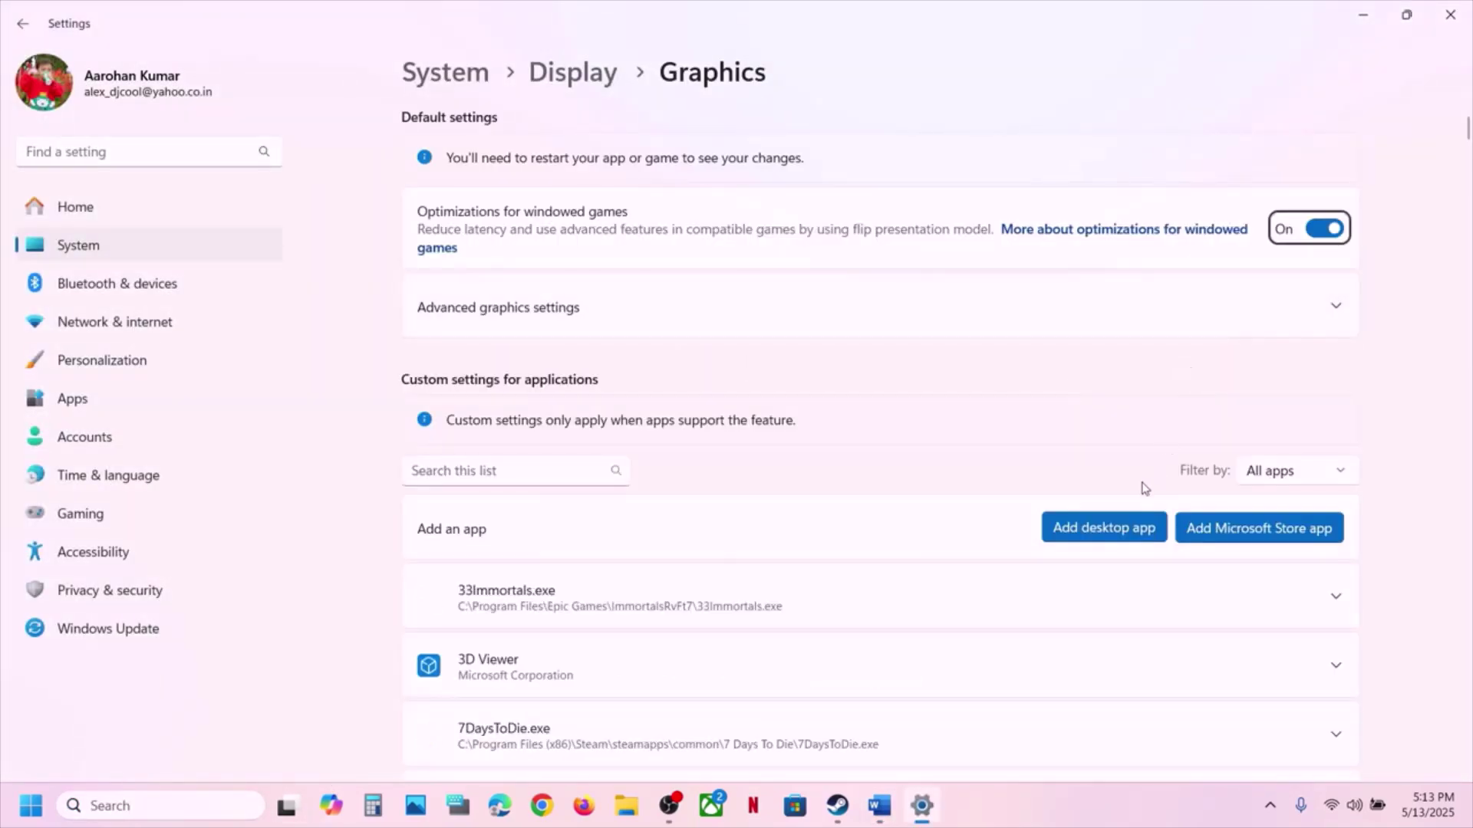
- Start adding a desktop app to the custom graphics settings and browse to C:\Program Files (x86)\Steam
{"action": "left_click", "coordinate": [1140, 527]}
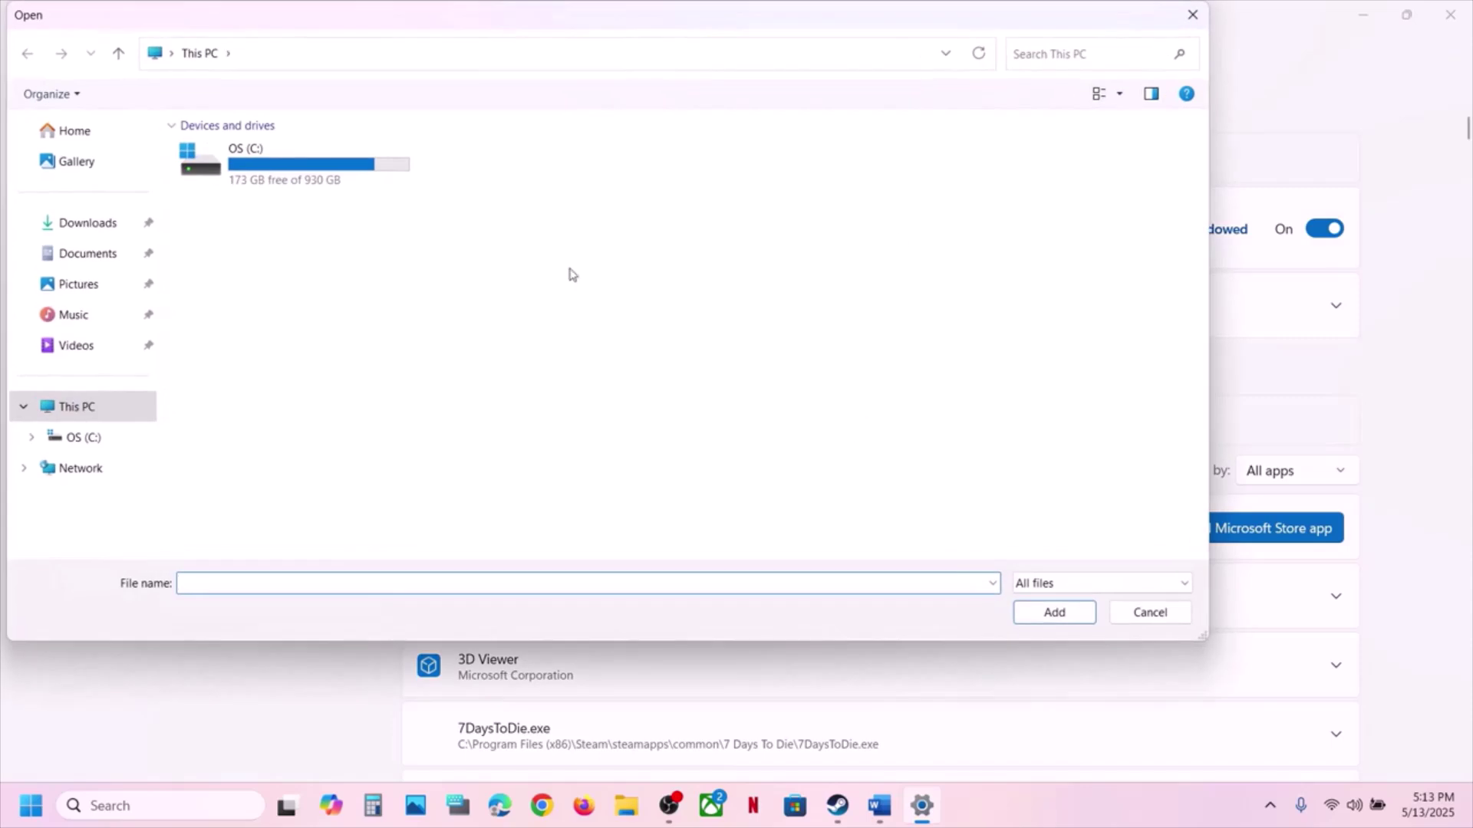
{"action": "double_click", "coordinate": [299, 173]}
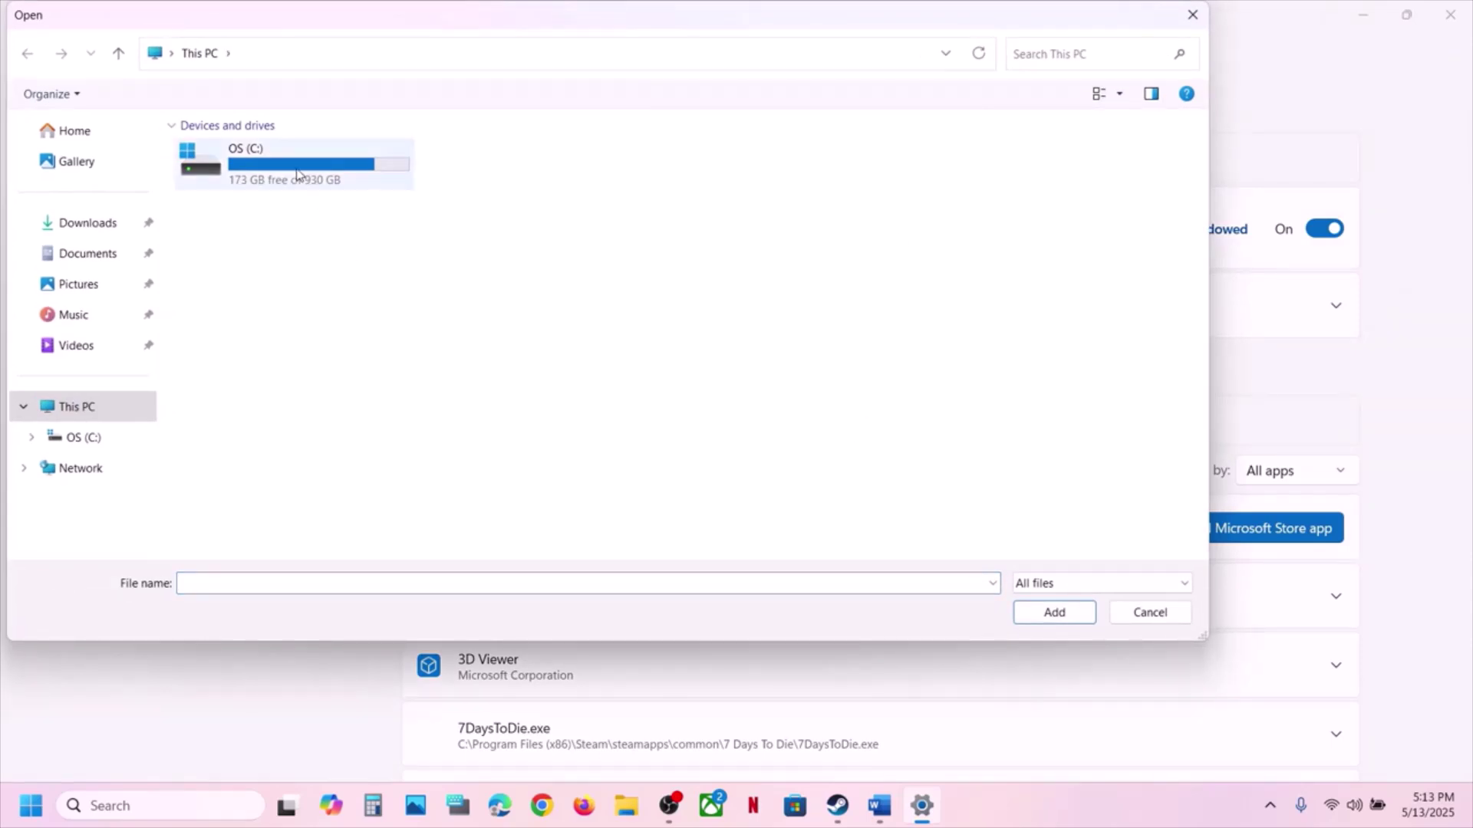
{"action": "scroll", "coordinate": [341, 342], "scroll_direction": "down", "scroll_amount": 4}
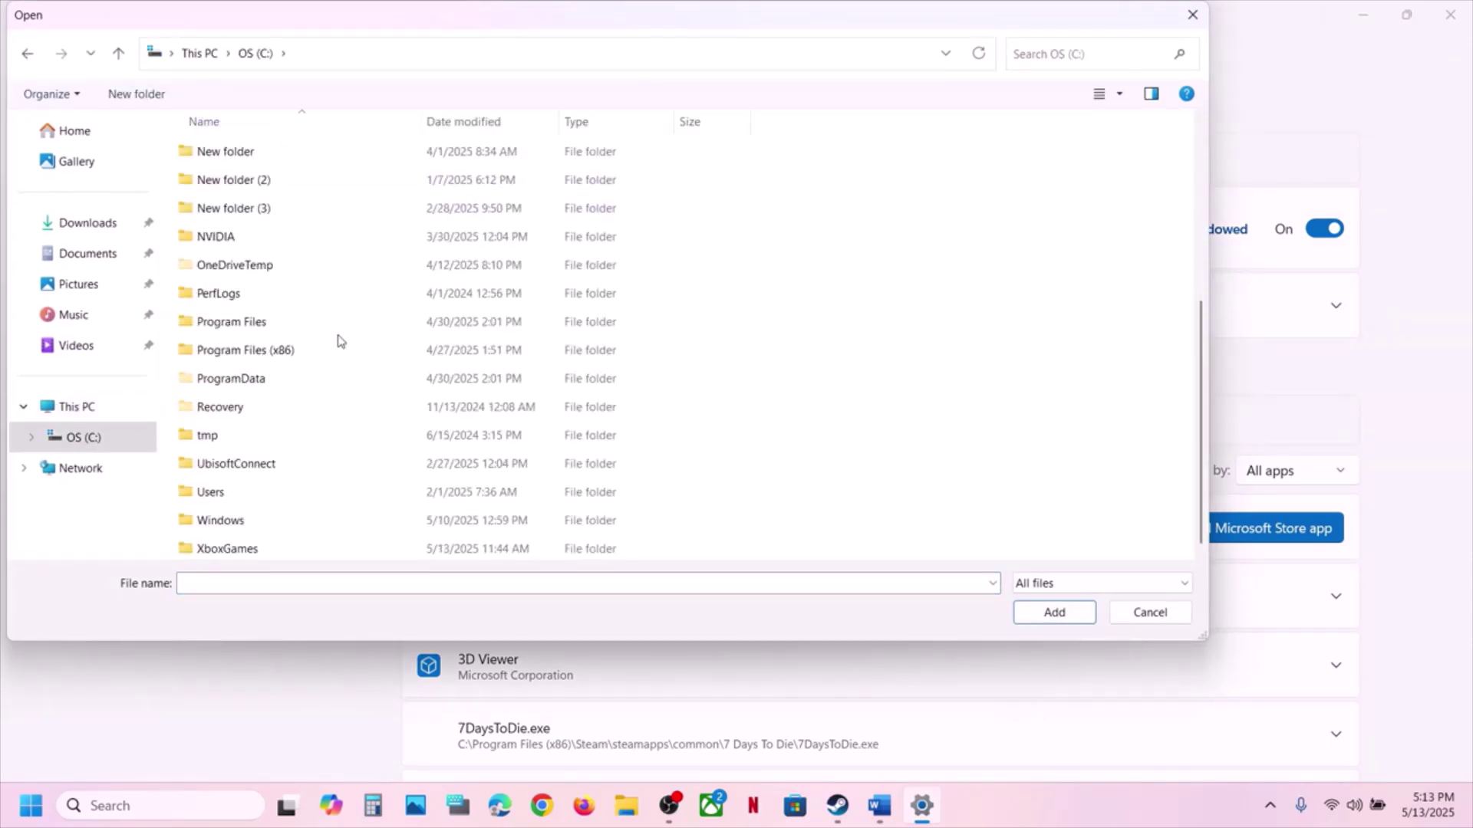
{"action": "double_click", "coordinate": [266, 350]}
{"action": "scroll", "coordinate": [306, 412], "scroll_direction": "down", "scroll_amount": 3}
{"action": "scroll", "coordinate": [249, 421], "scroll_direction": "down", "scroll_amount": 7}
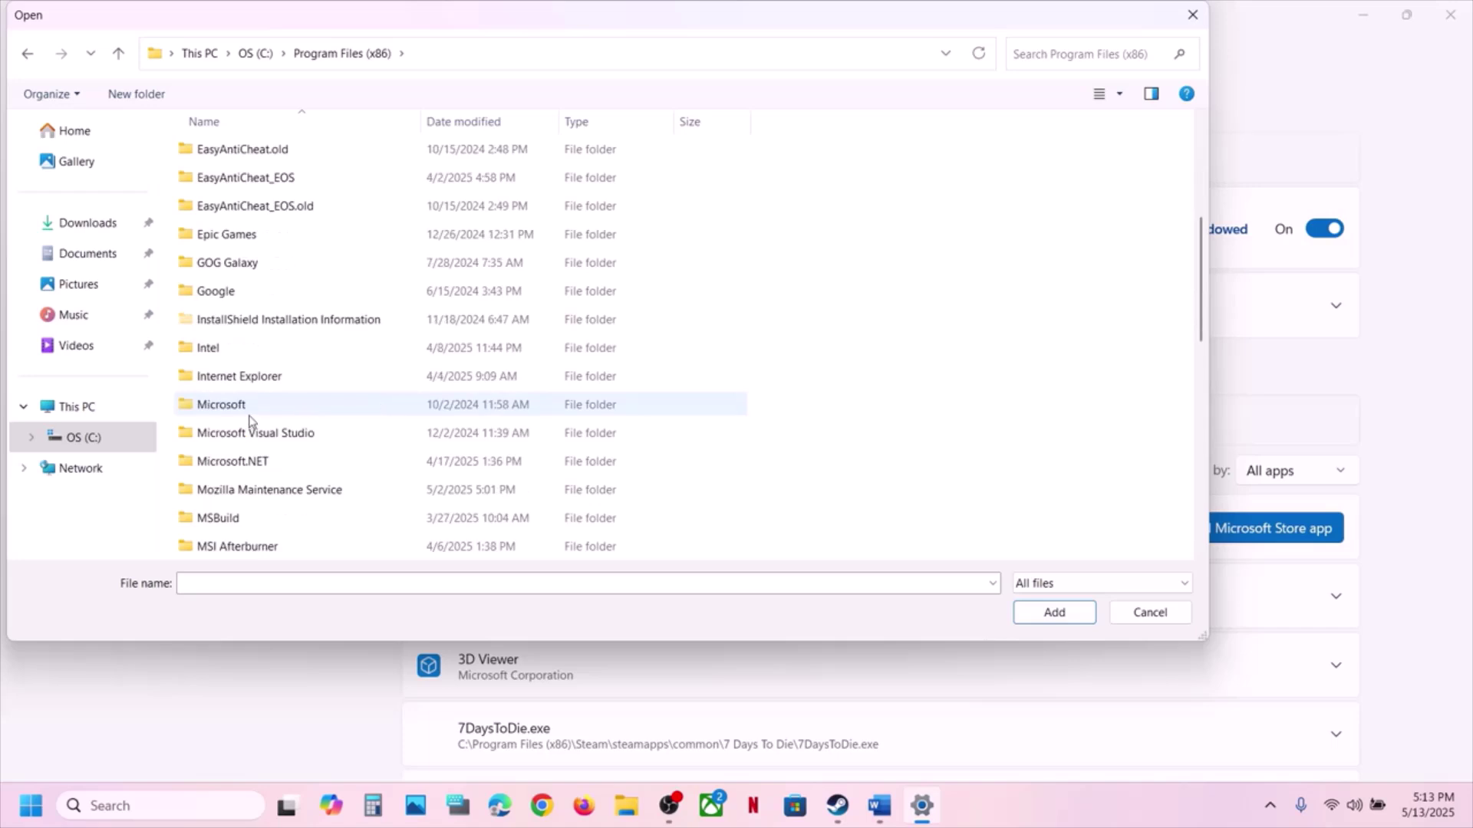
{"action": "double_click", "coordinate": [223, 405]}
{"action": "scroll", "coordinate": [230, 400], "scroll_direction": "down", "scroll_amount": 4}
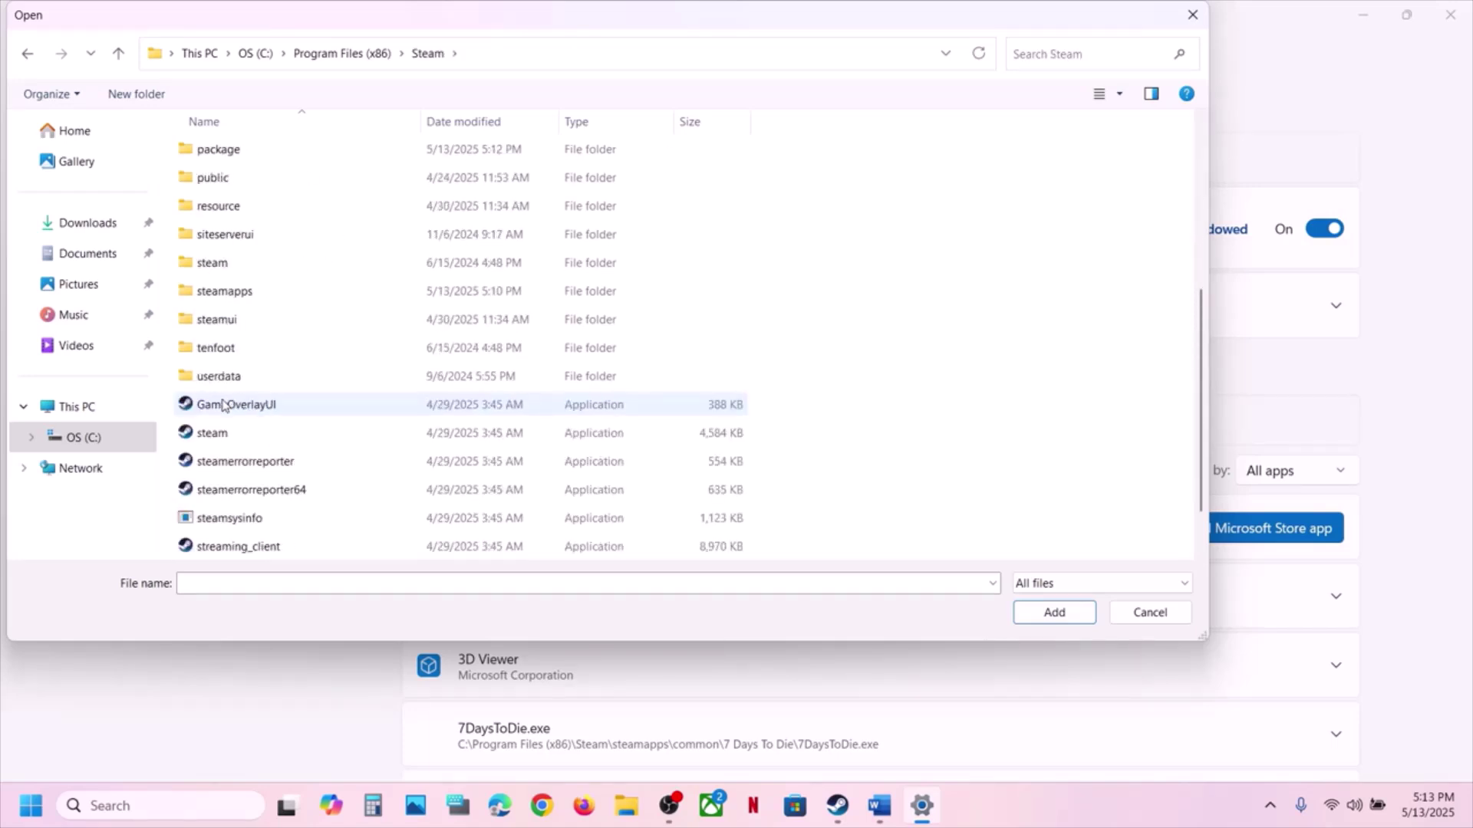
- Open the steamapps\common\DOOMTheDarkAges folder and add the DOOMTheDarkAges application to the list
{"action": "left_click", "coordinate": [244, 291]}
{"action": "double_click", "coordinate": [245, 291]}
{"action": "double_click", "coordinate": [253, 156]}
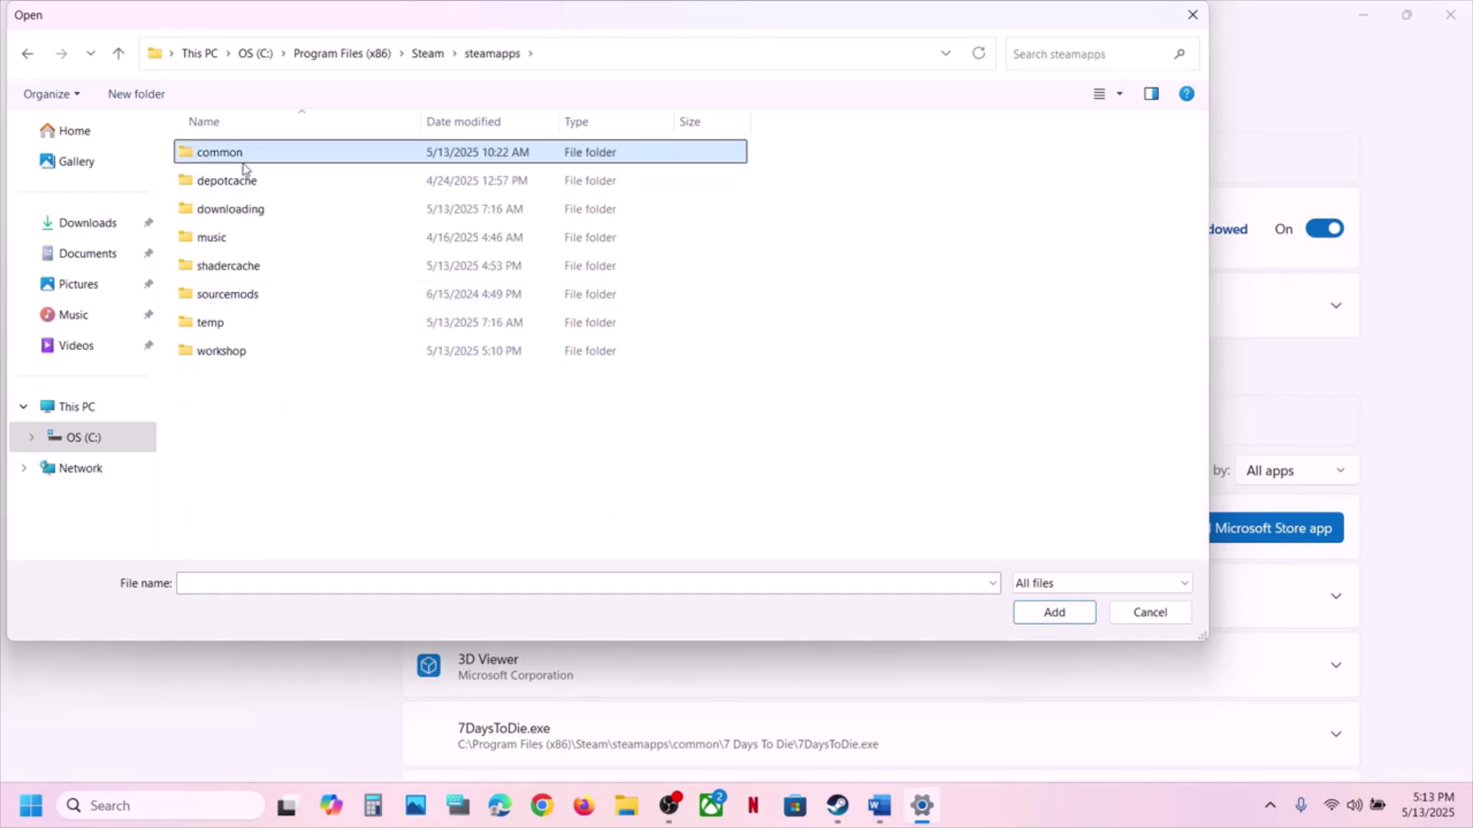
{"action": "double_click", "coordinate": [283, 158]}
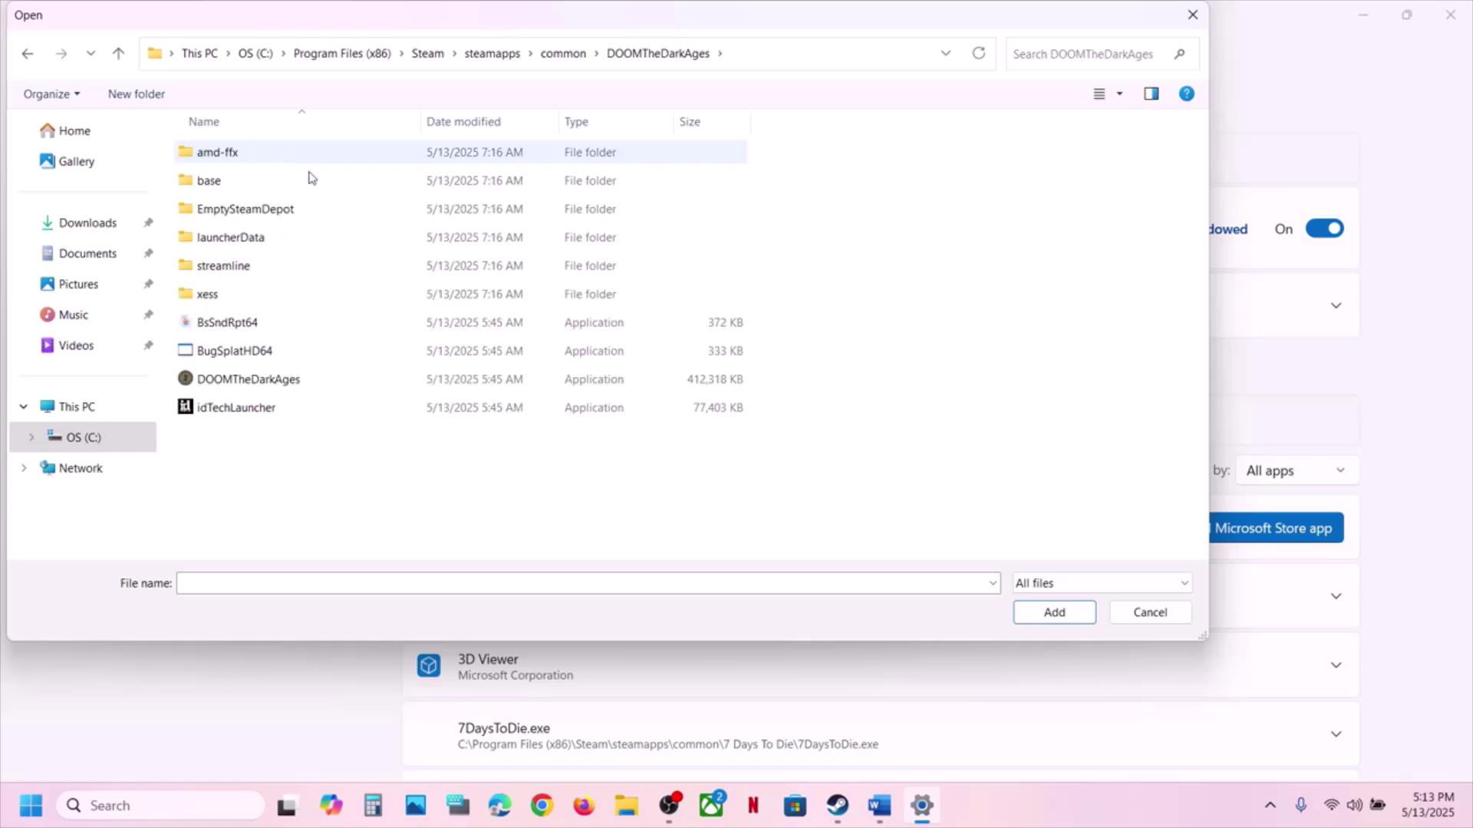
{"action": "left_click", "coordinate": [249, 381]}
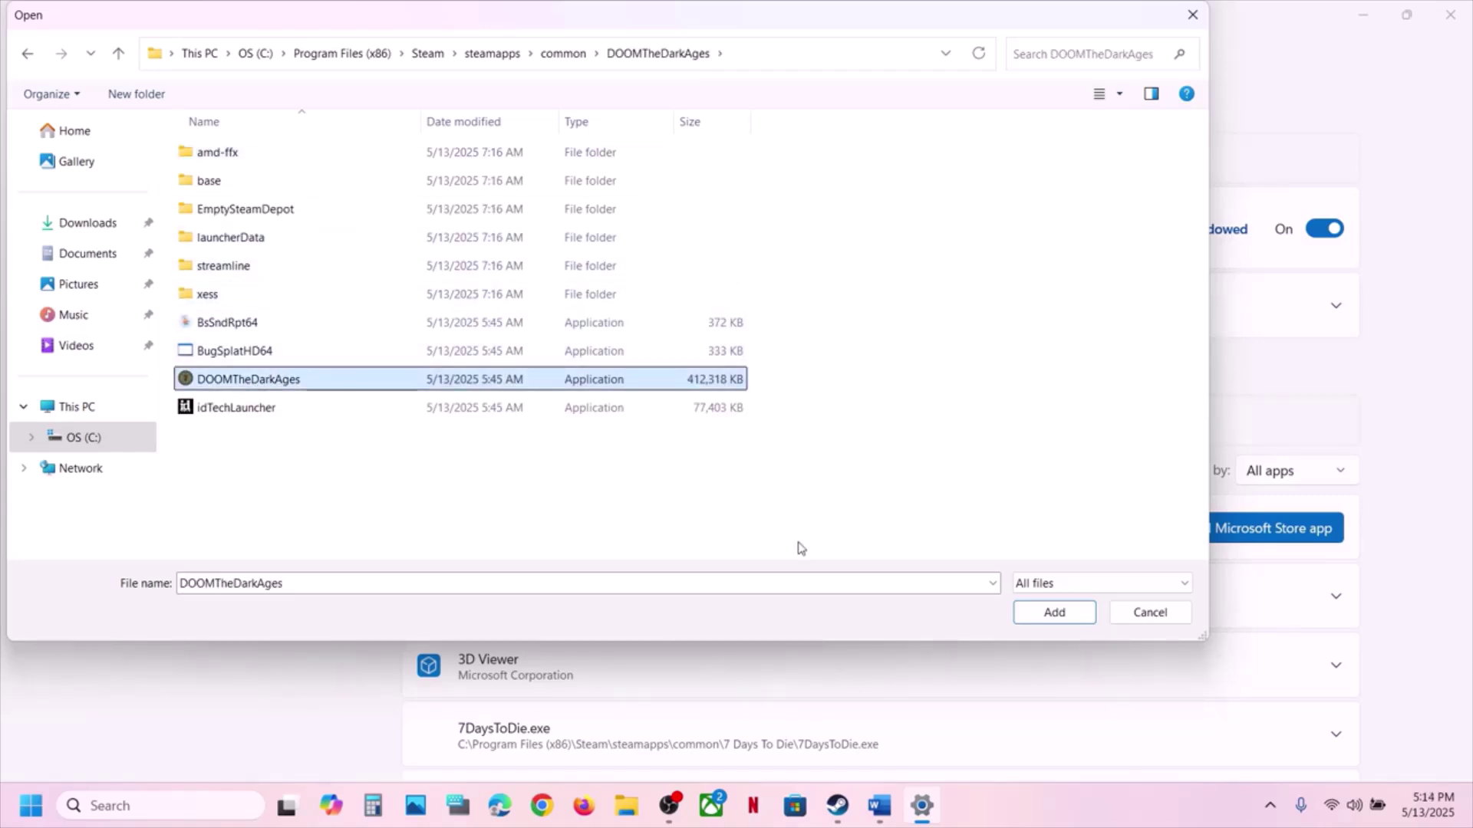
{"action": "left_click", "coordinate": [1054, 612]}
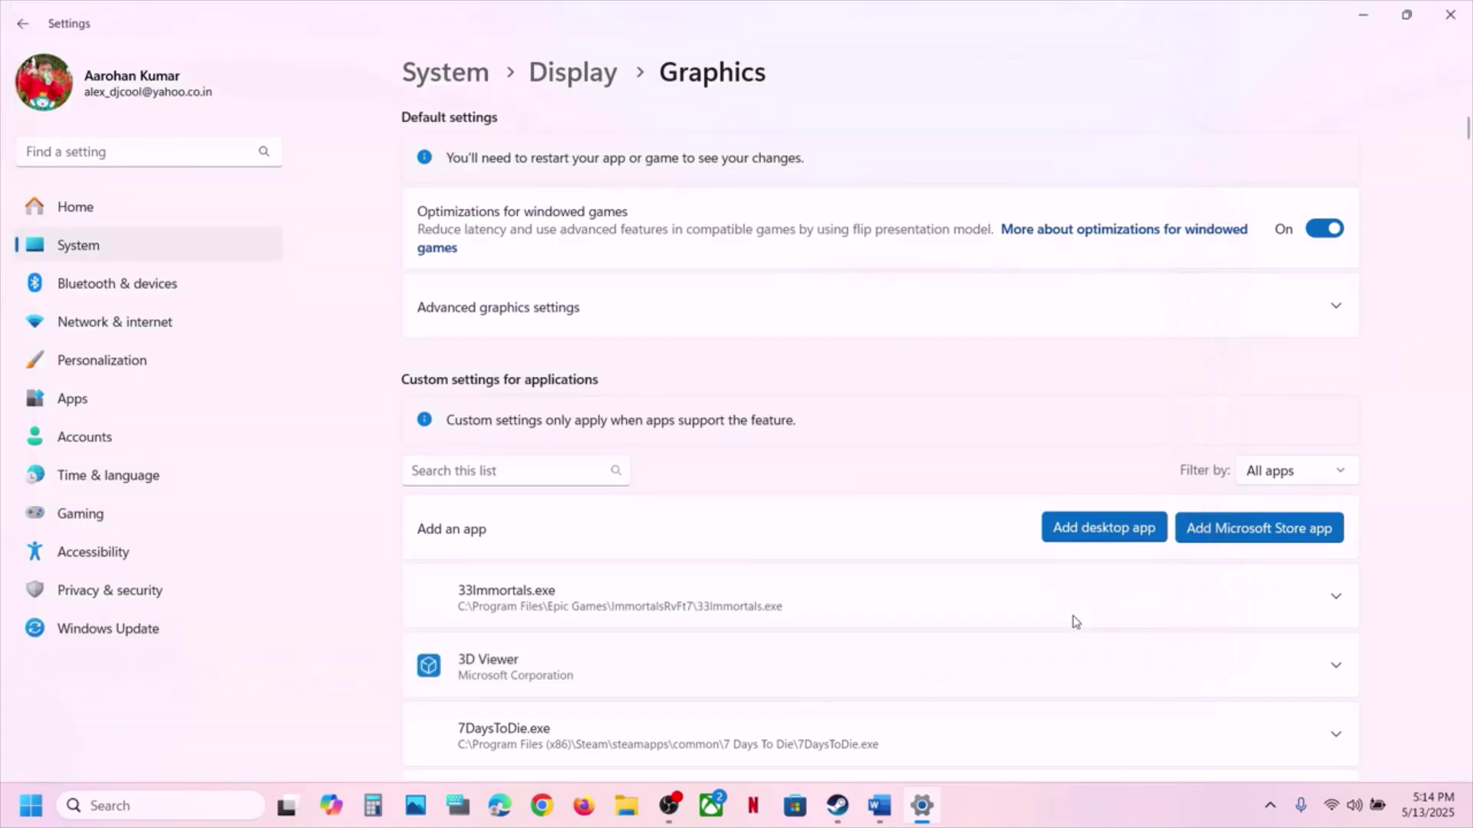
- Find Doom: The Dark Ages in the app list and set its GPU preference to High Performance (NVIDIA GeForce RTX 3050 Laptop GPU)
{"action": "left_click", "coordinate": [1078, 529]}
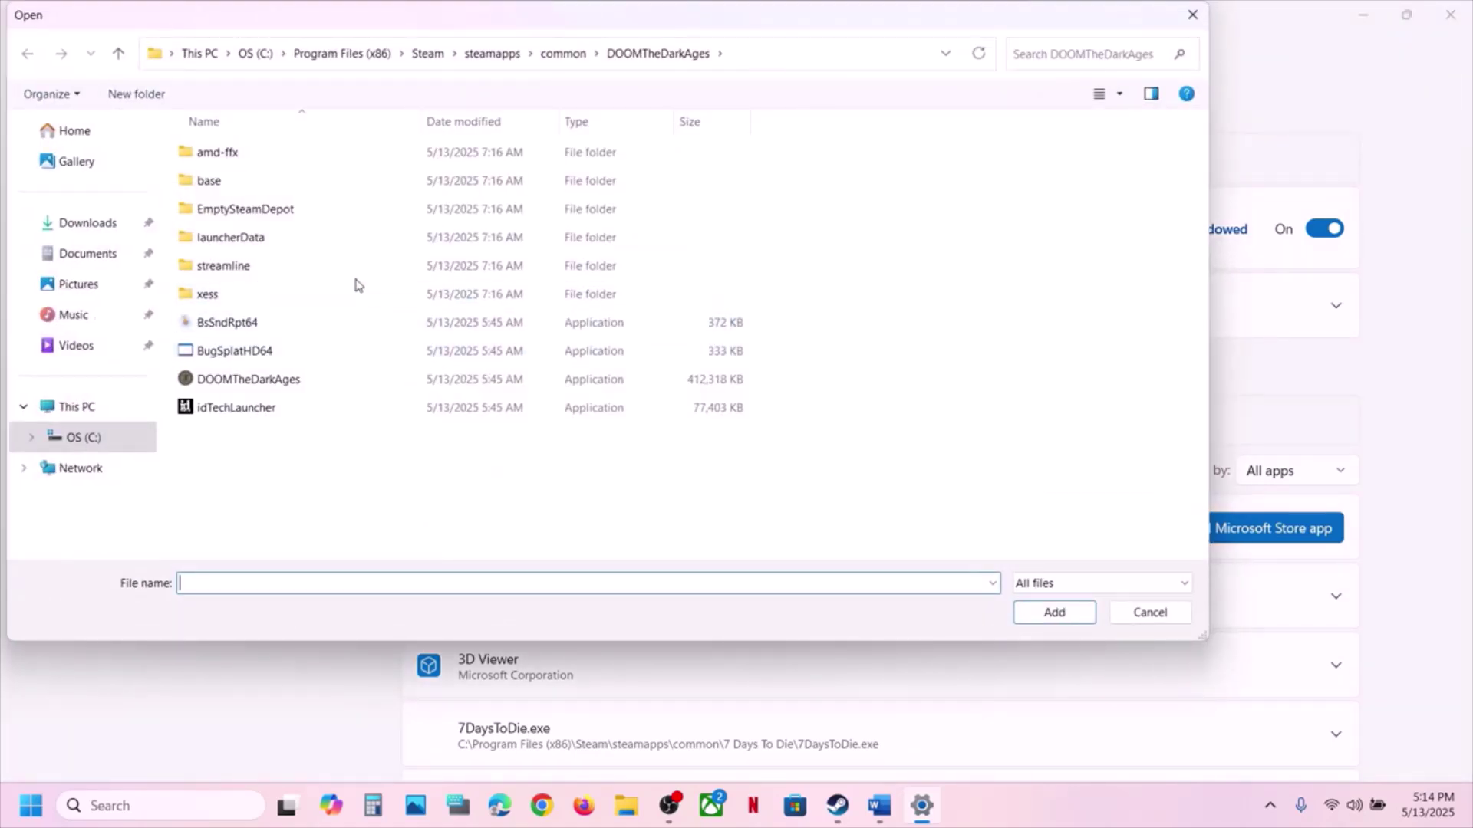
{"action": "left_click", "coordinate": [1192, 15]}
{"action": "scroll", "coordinate": [750, 477], "scroll_direction": "down", "scroll_amount": 15}
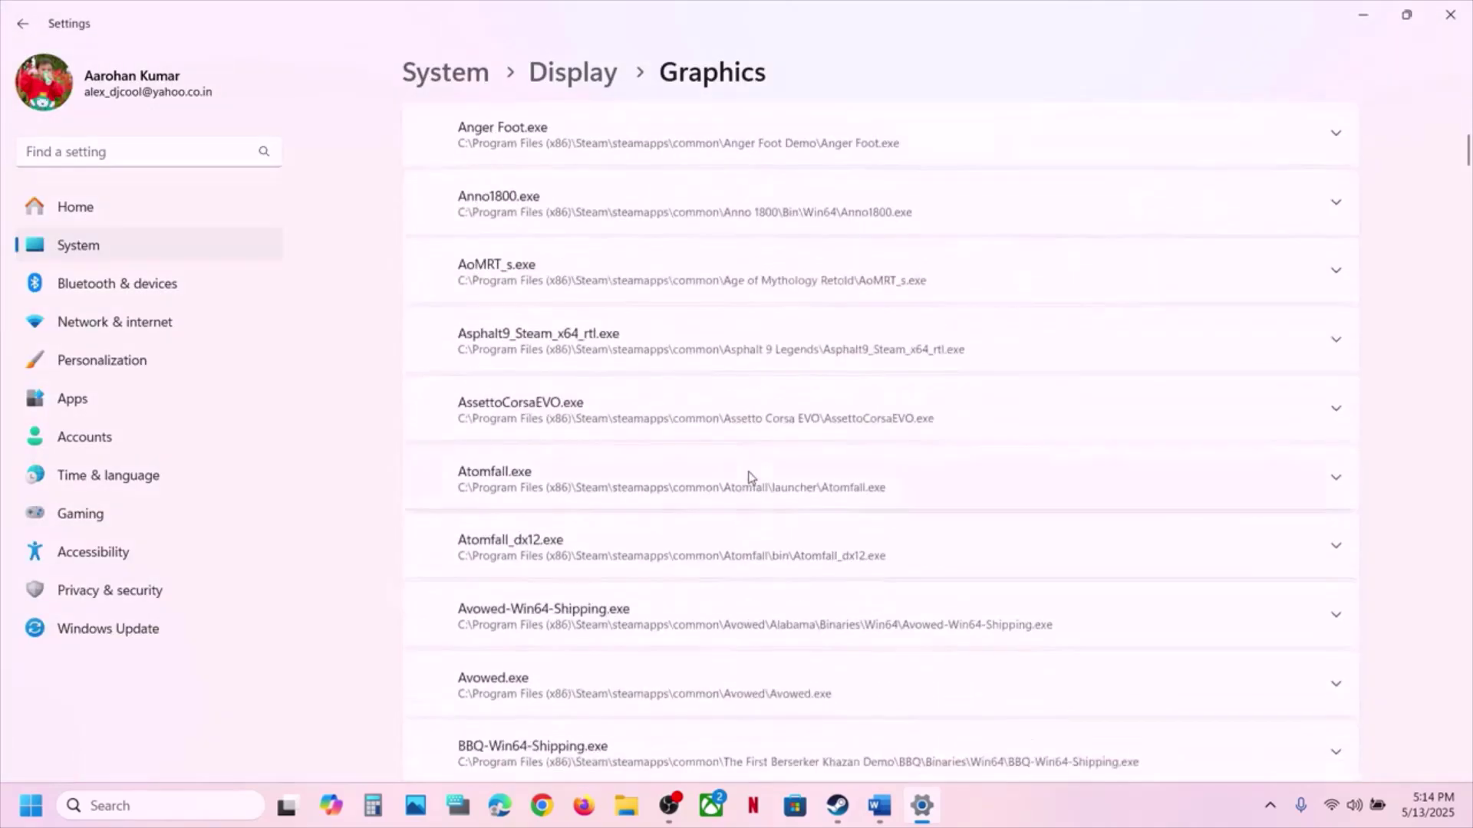
{"action": "scroll", "coordinate": [751, 477], "scroll_direction": "down", "scroll_amount": 12}
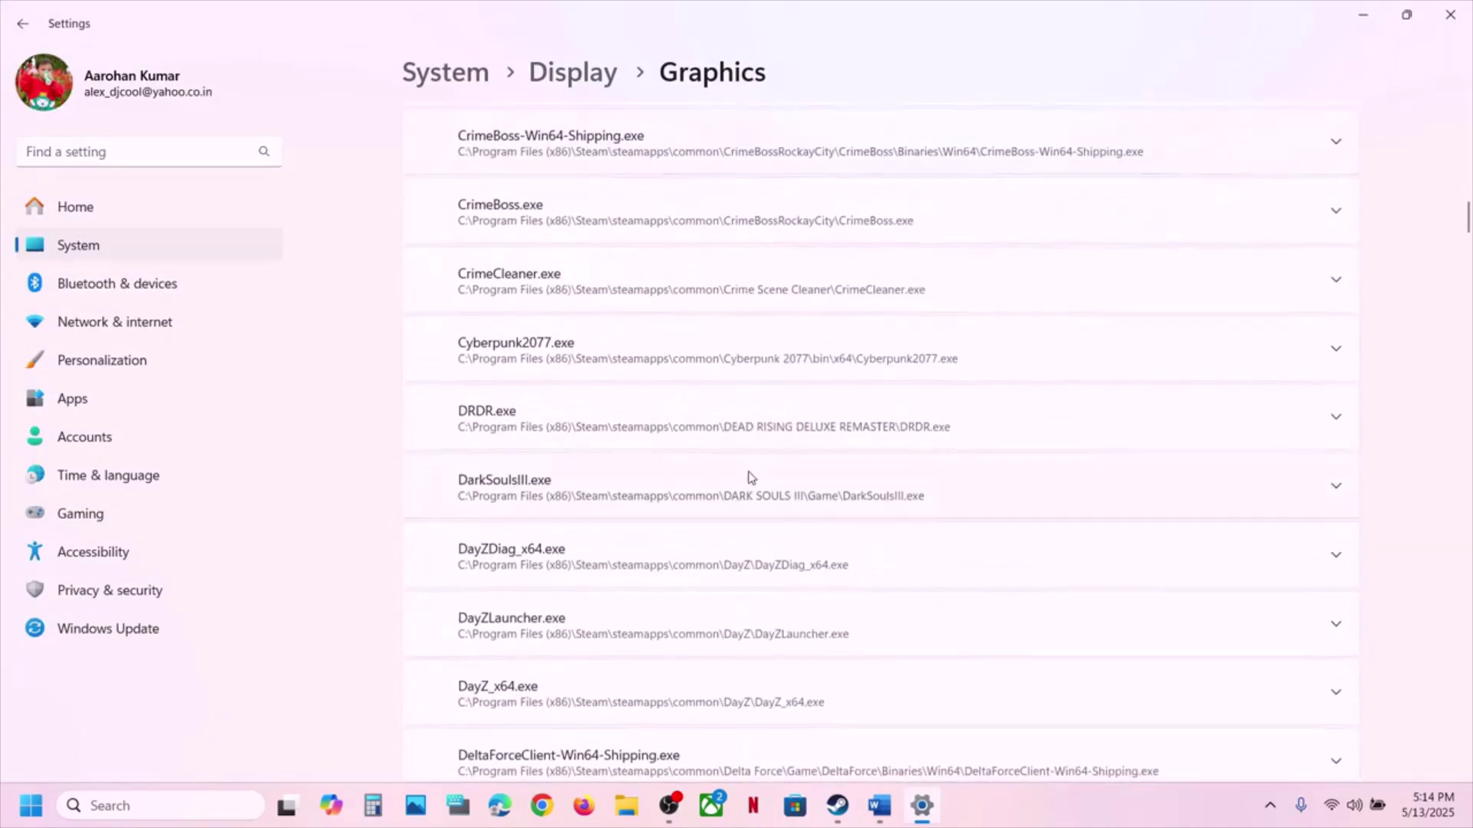
{"action": "scroll", "coordinate": [751, 477], "scroll_direction": "down", "scroll_amount": 12}
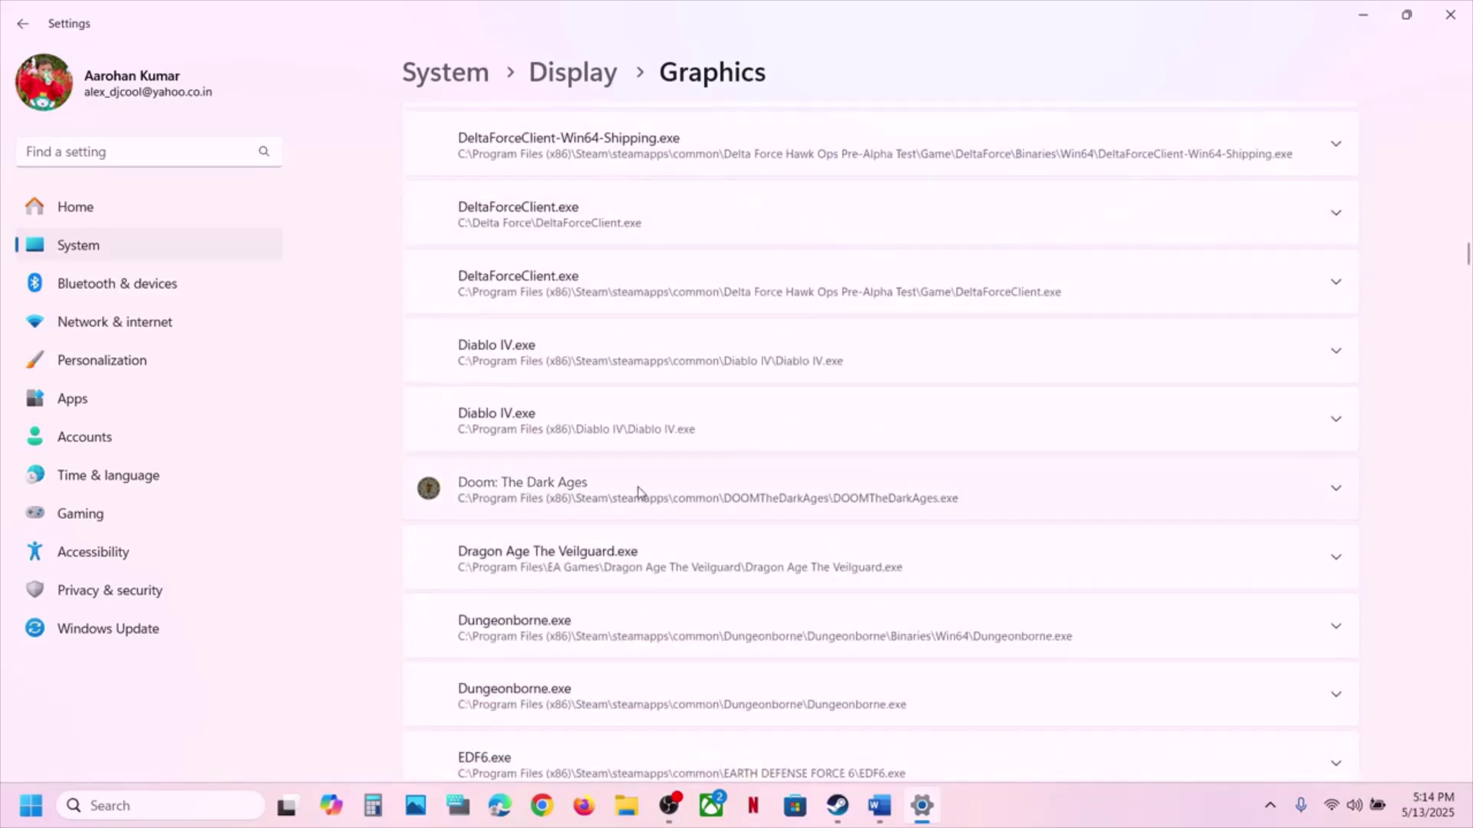
{"action": "left_click", "coordinate": [641, 493]}
{"action": "scroll", "coordinate": [894, 536], "scroll_direction": "down", "scroll_amount": 3}
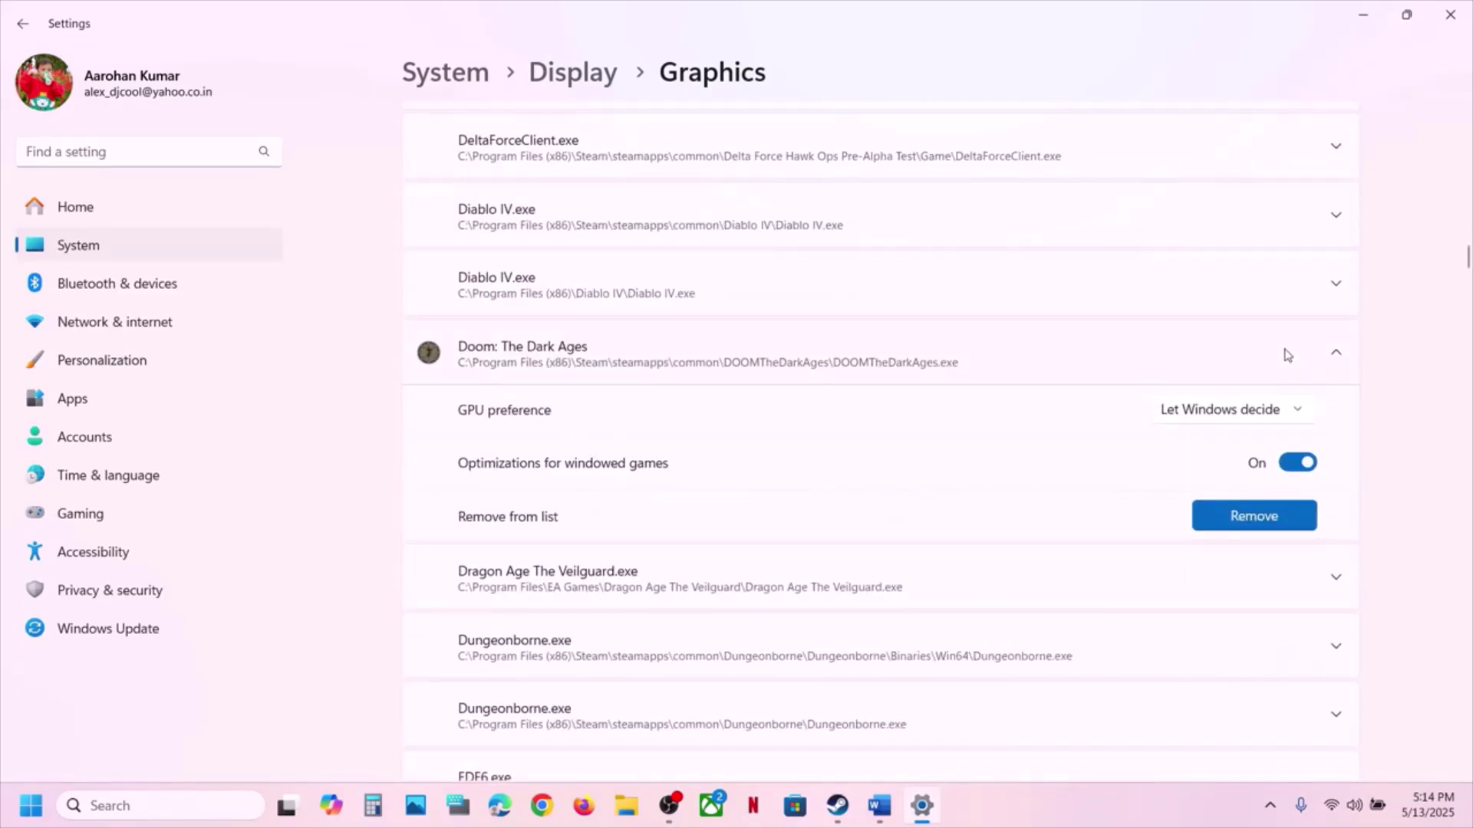
{"action": "left_click", "coordinate": [1235, 414]}
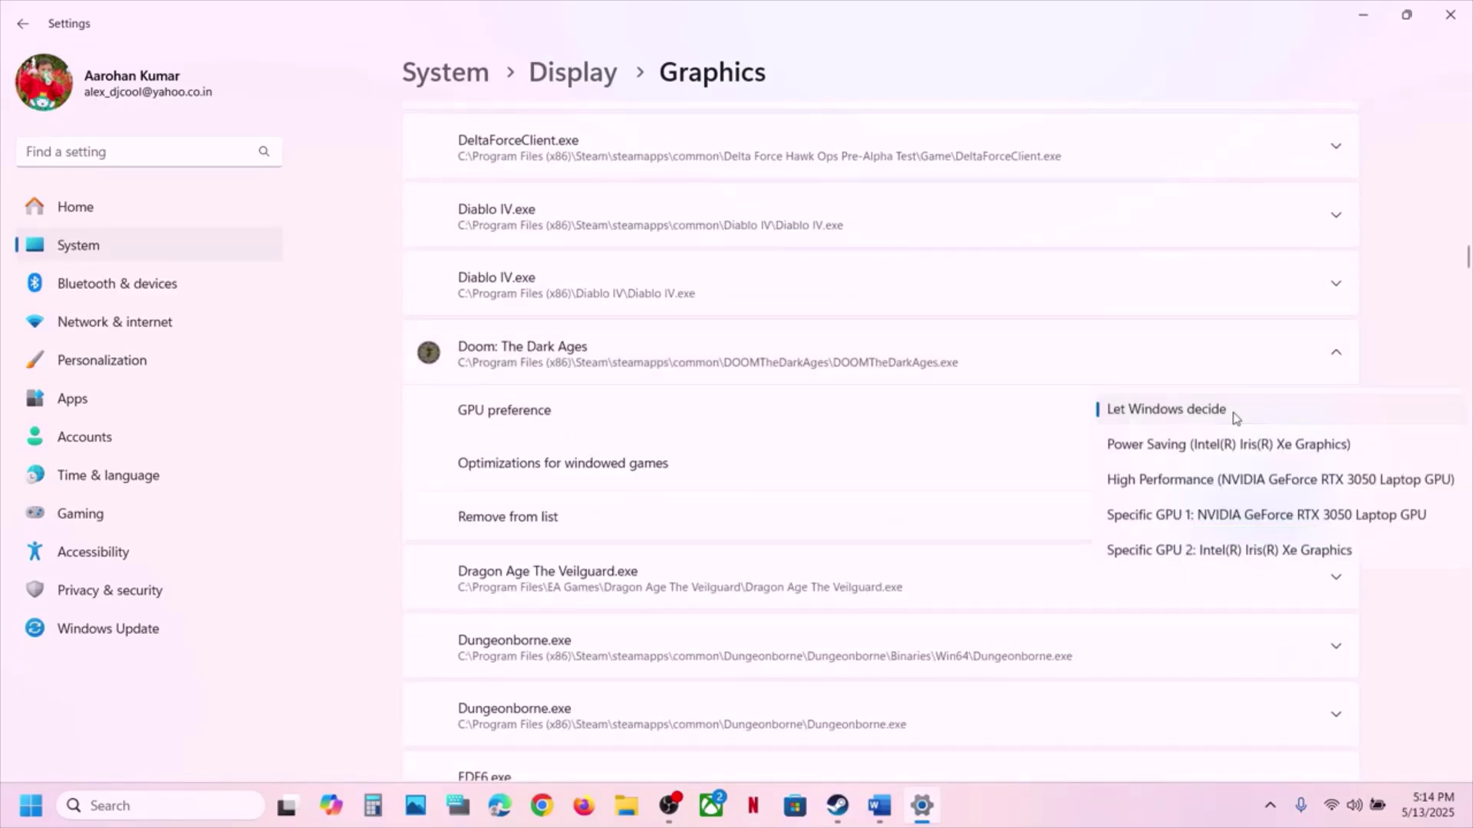
{"action": "left_click", "coordinate": [1243, 483]}
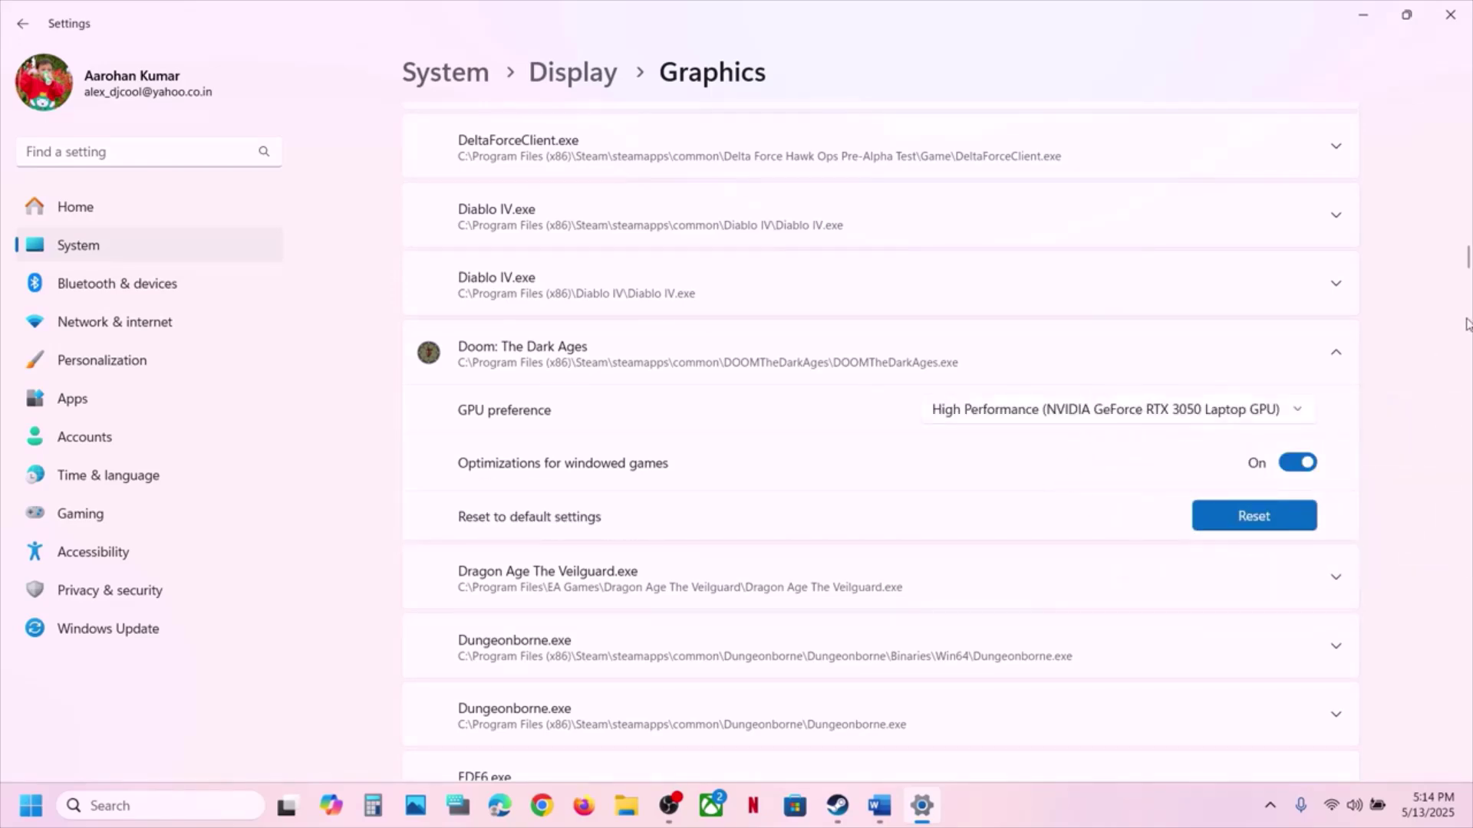
{"action": "scroll", "coordinate": [1006, 299], "scroll_direction": "up", "scroll_amount": 15}
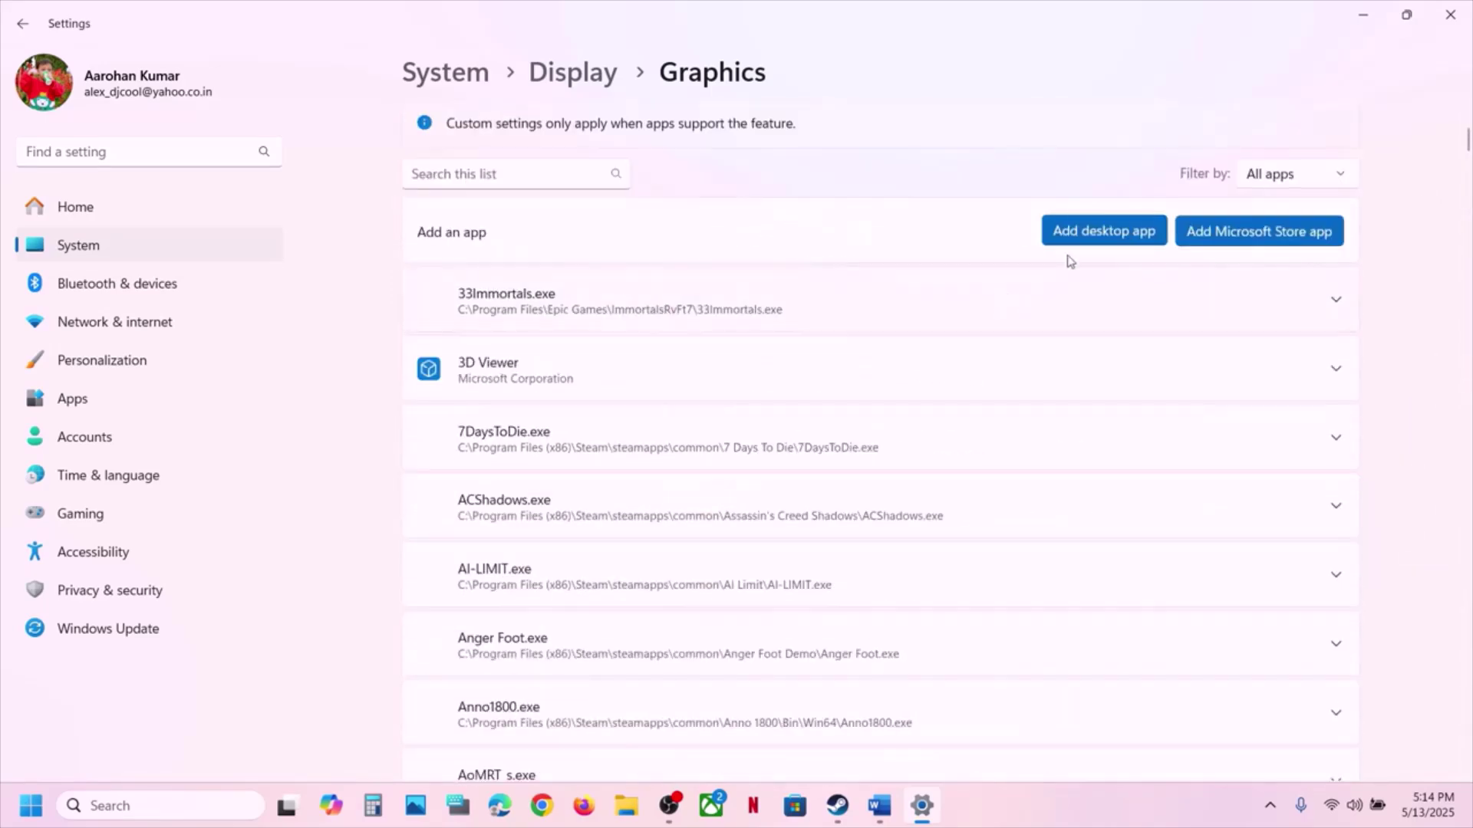
{"action": "left_click", "coordinate": [1087, 232]}
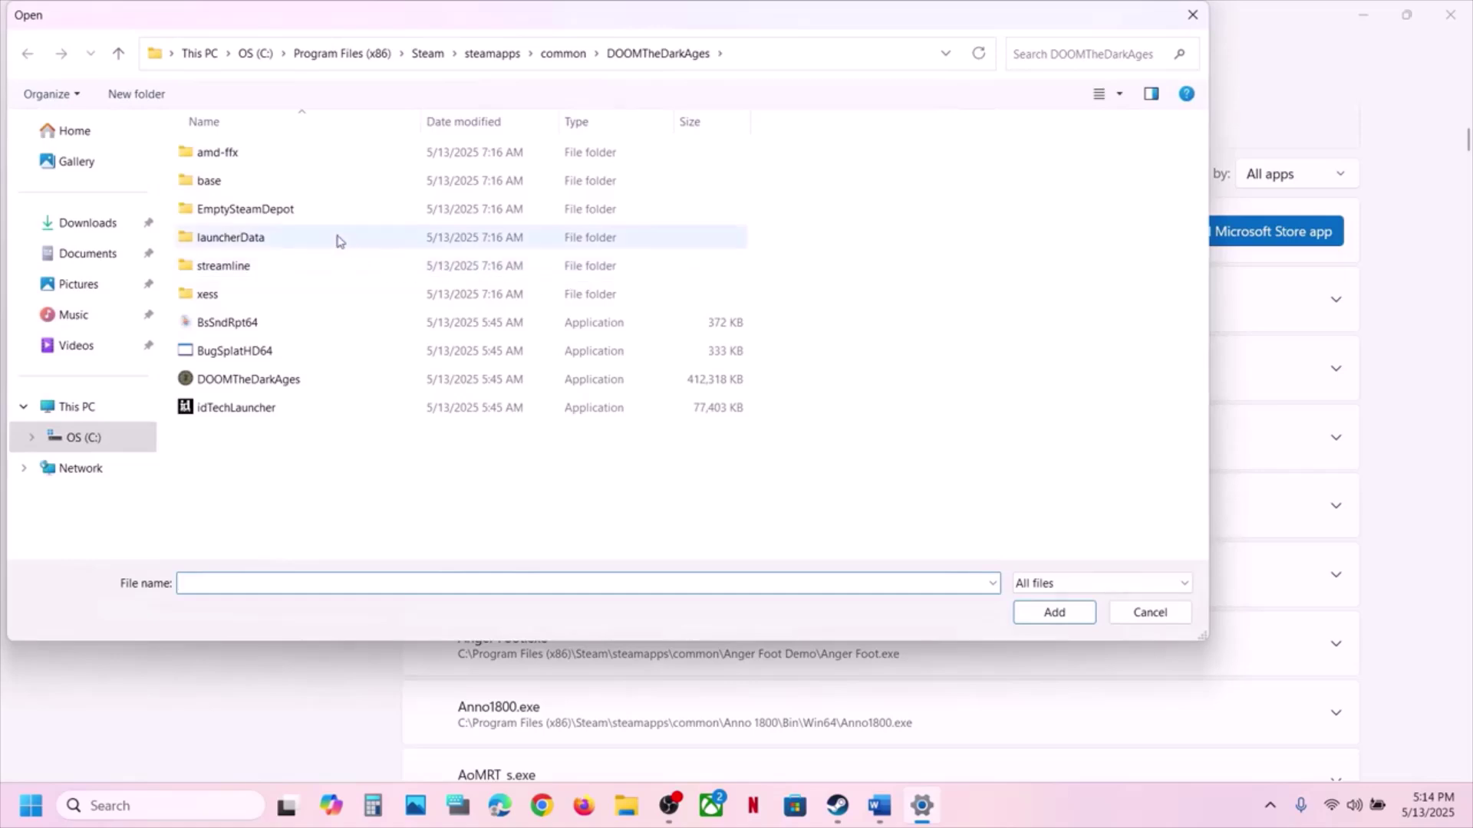
{"action": "double_click", "coordinate": [208, 294]}
{"action": "left_click", "coordinate": [118, 53]}
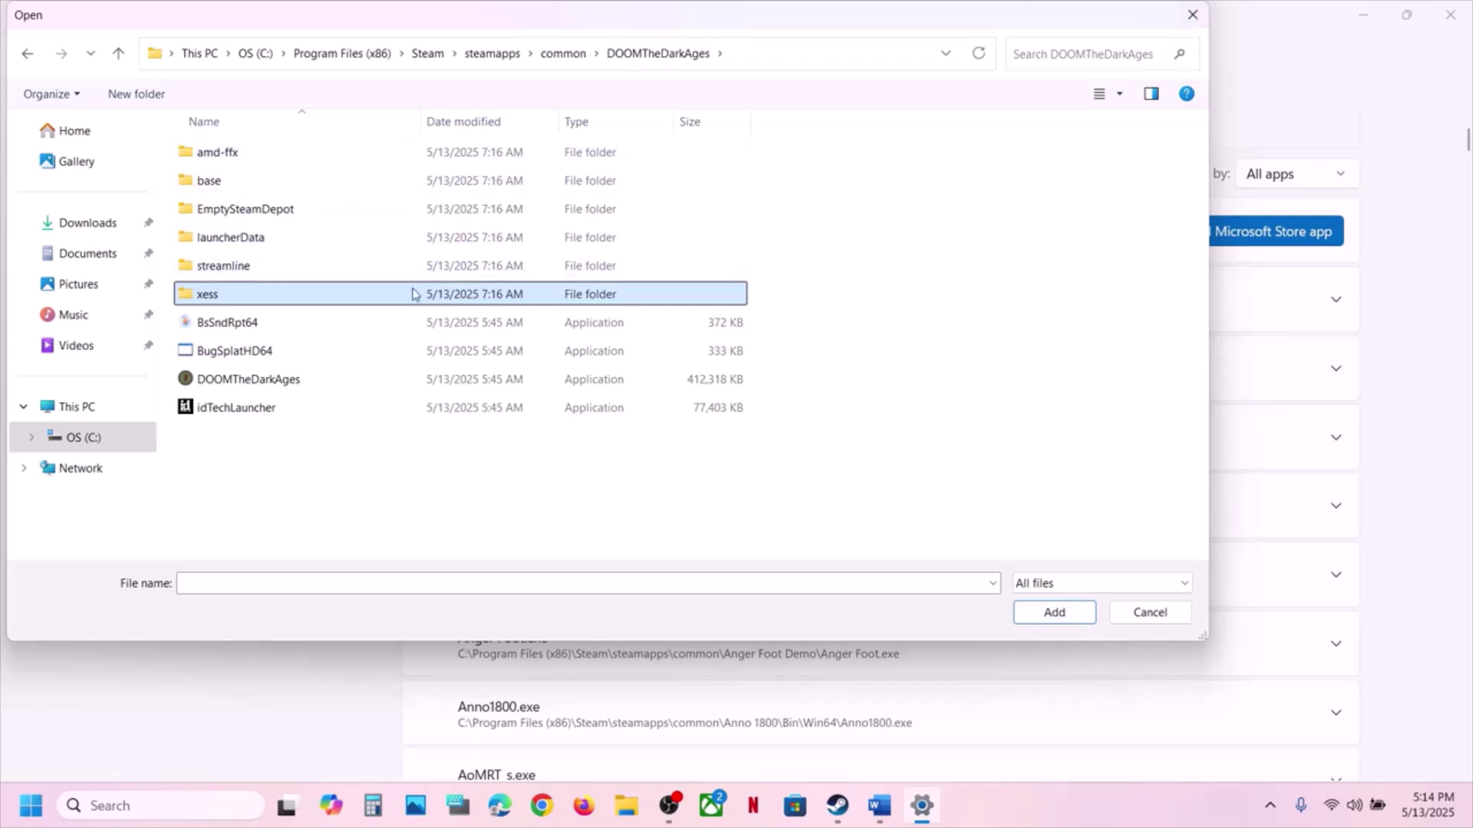
{"action": "left_click", "coordinate": [312, 379]}
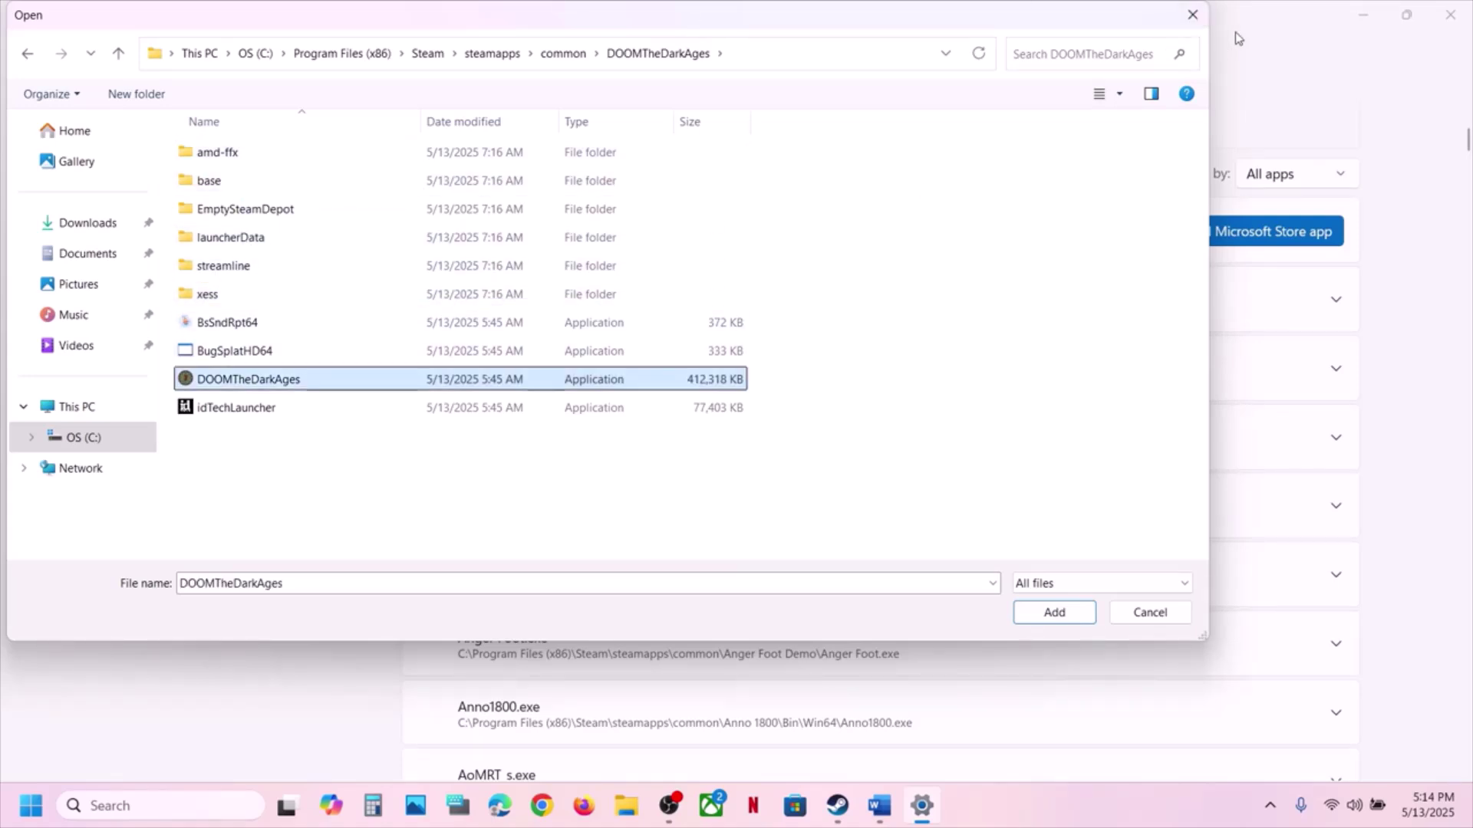
{"action": "left_click", "coordinate": [1193, 15]}
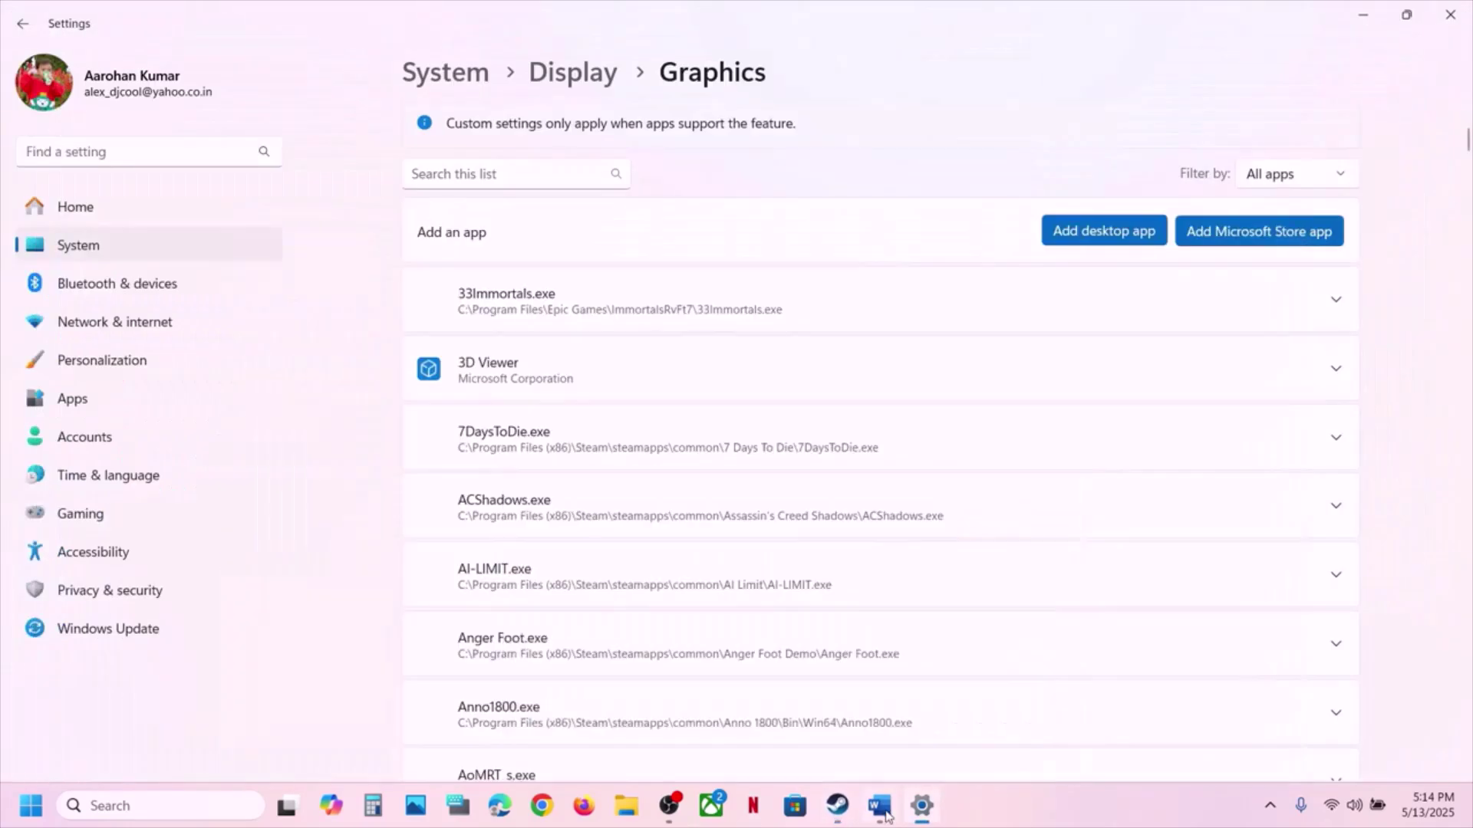
- Return to the Word document, read Step 8 on rolling back the graphics driver, and copy the NVIDIA download link from Step 6
{"action": "left_click", "coordinate": [883, 812]}
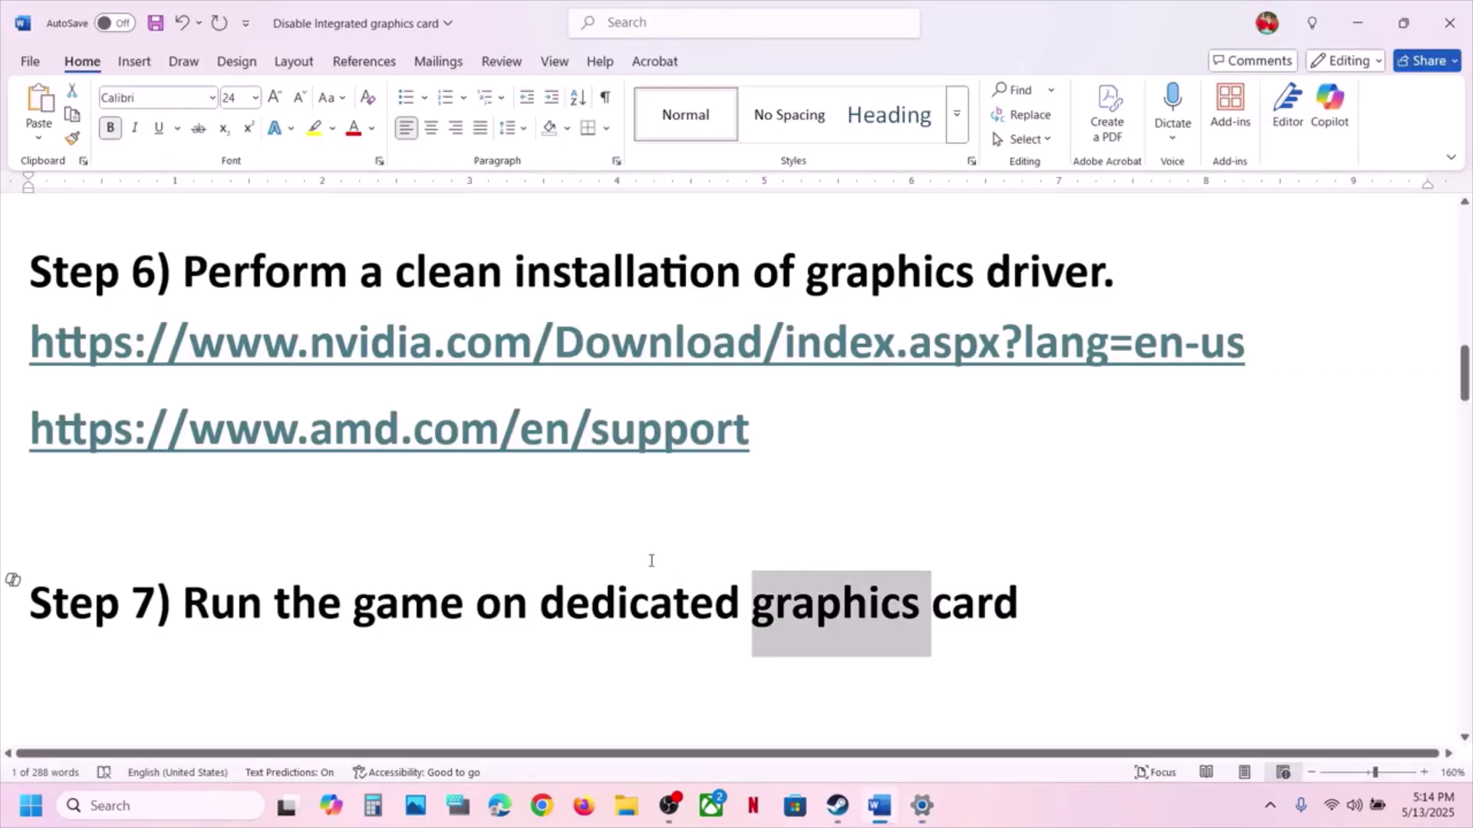
{"action": "scroll", "coordinate": [652, 560], "scroll_direction": "down", "scroll_amount": 3}
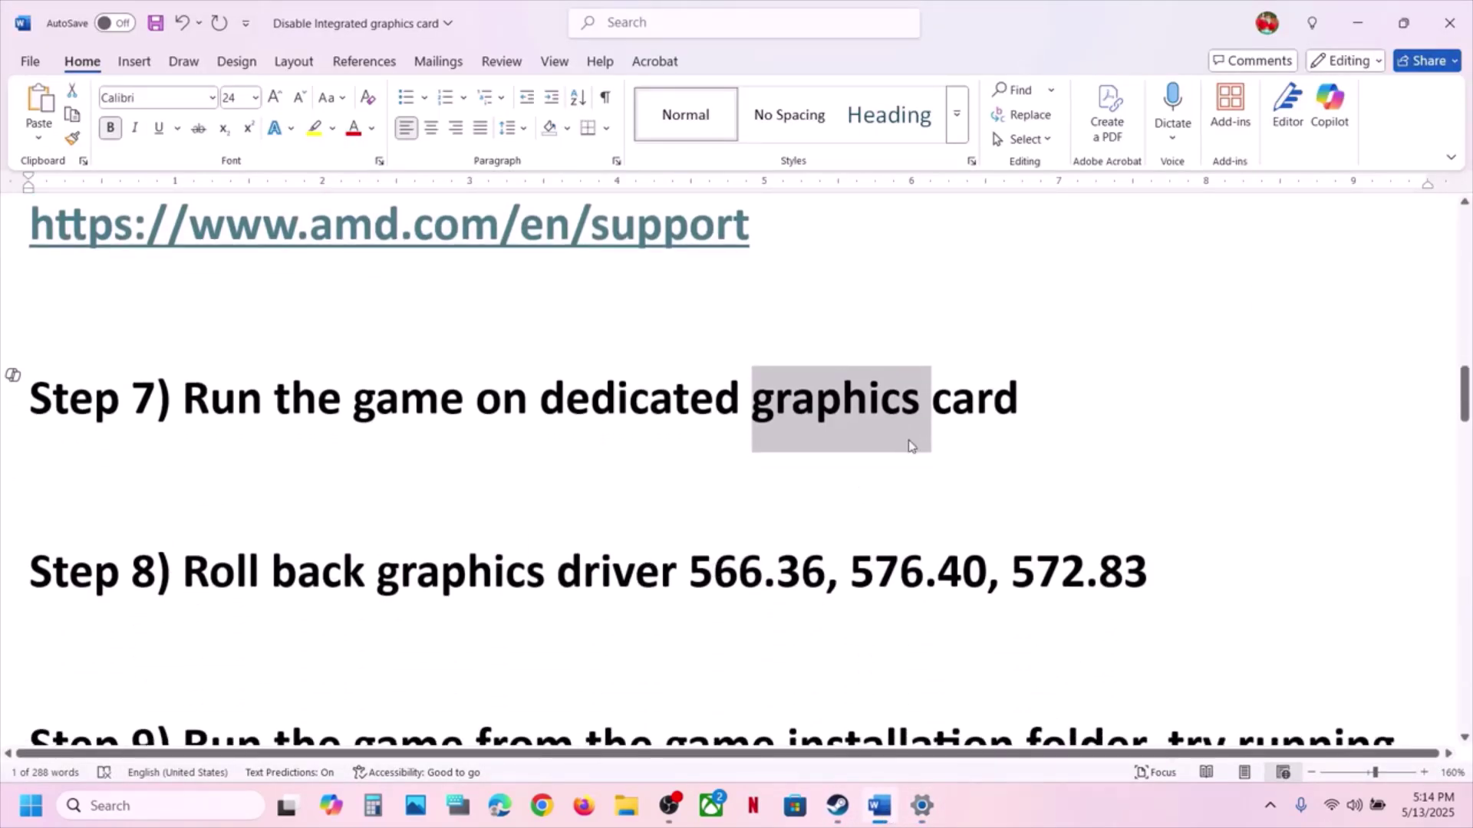
{"action": "scroll", "coordinate": [644, 450], "scroll_direction": "up", "scroll_amount": 2}
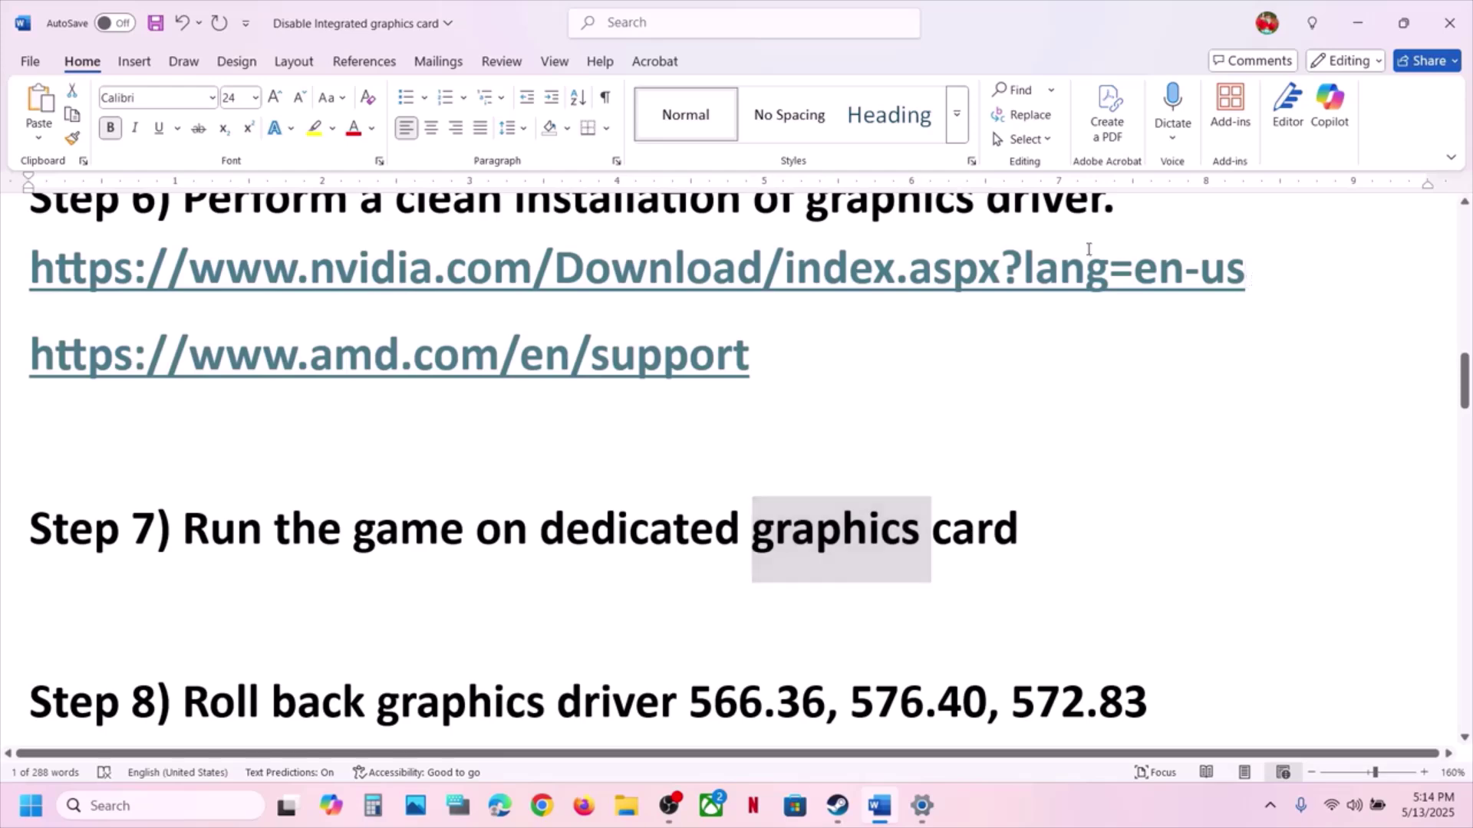
{"action": "left_click_drag", "start_coordinate": [1092, 268], "coordinate": [46, 276]}
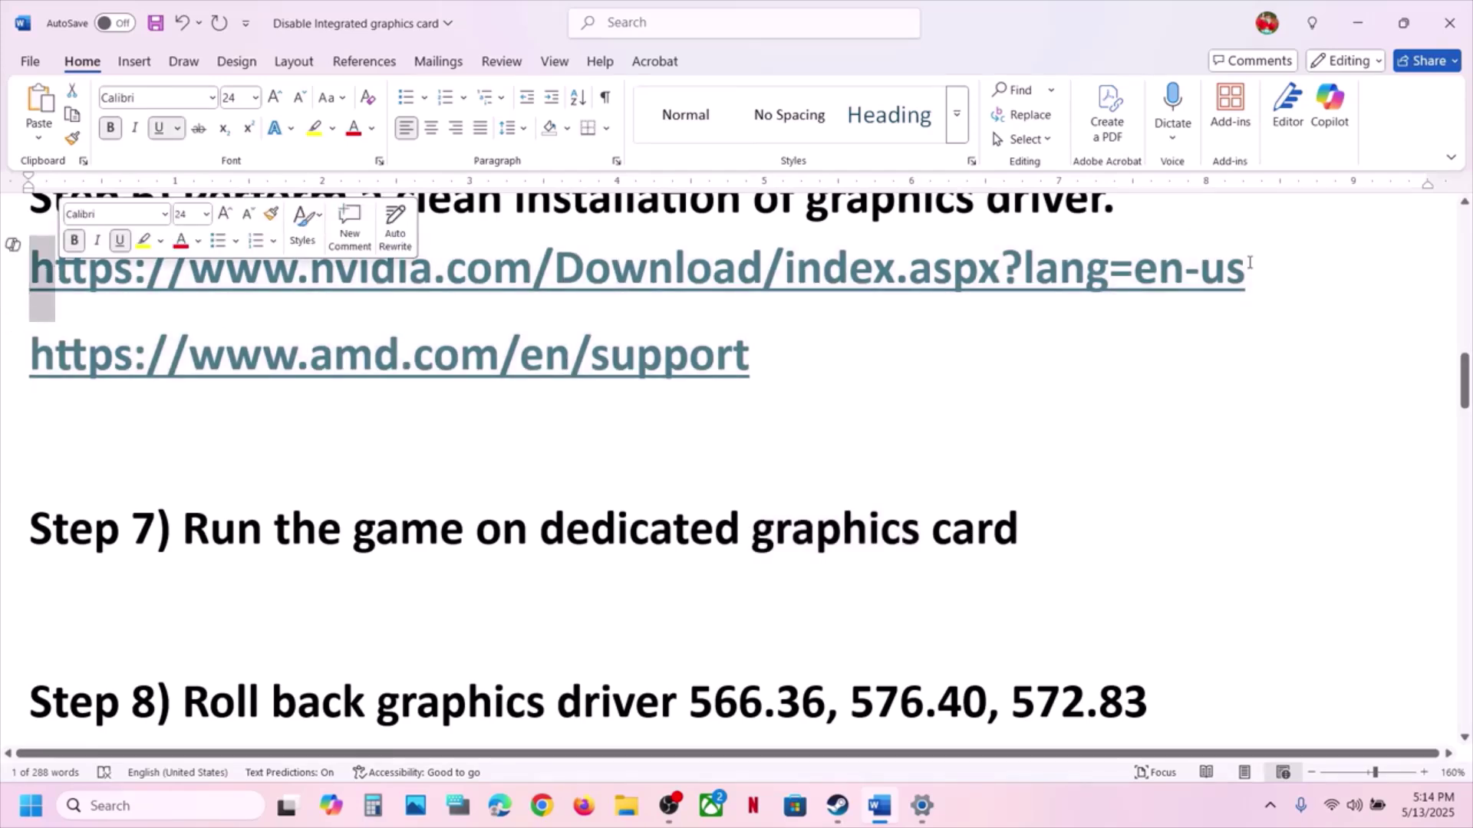
{"action": "left_click_drag", "start_coordinate": [1262, 269], "coordinate": [214, 273]}
{"action": "key", "text": "ctrl+c"}
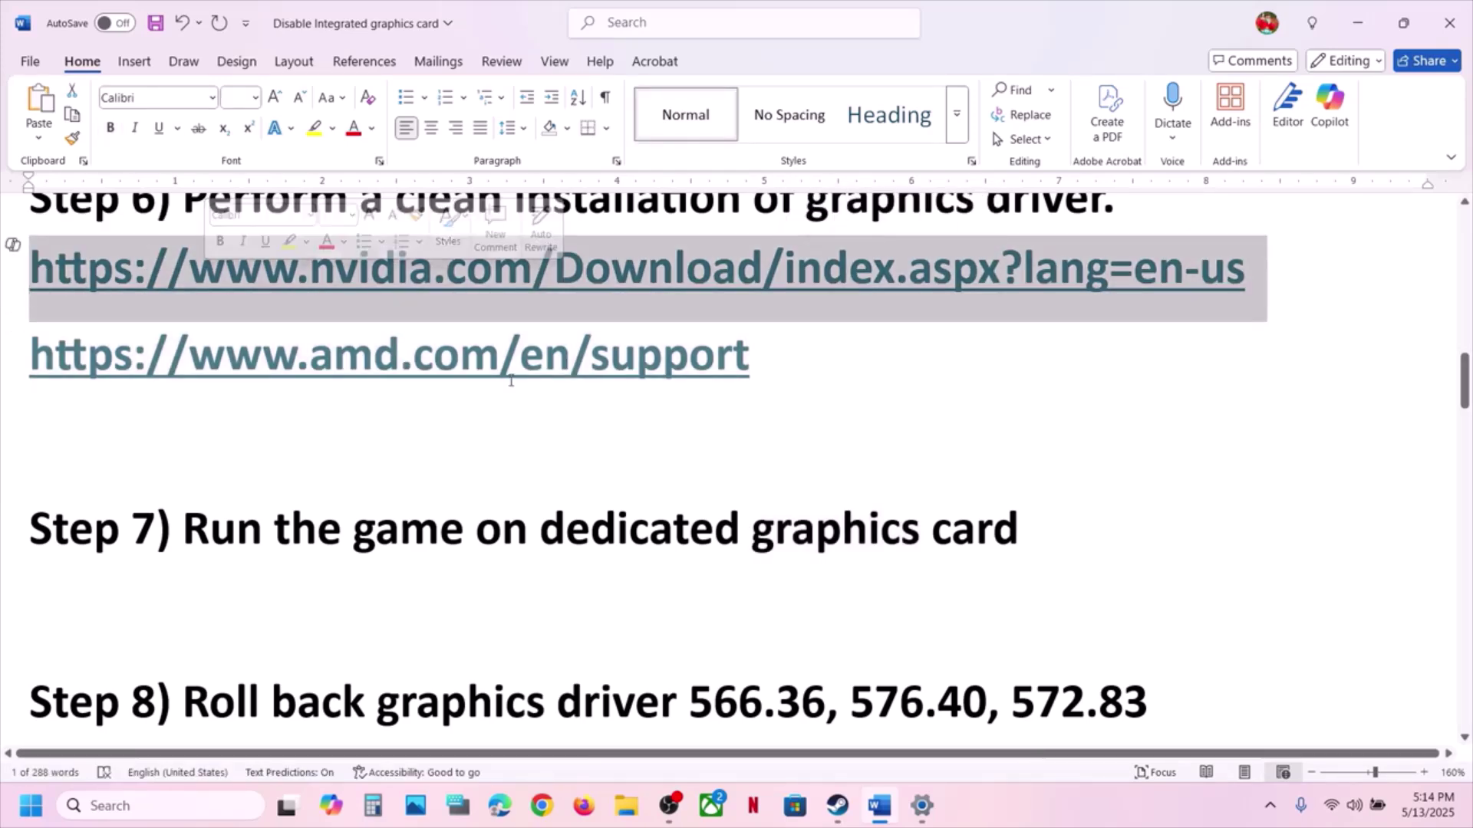
- Open the copied link in Chrome and find drivers for the GeForce RTX 3050 Laptop GPU with Windows 11 and English (US)
{"action": "left_click", "coordinate": [540, 807]}
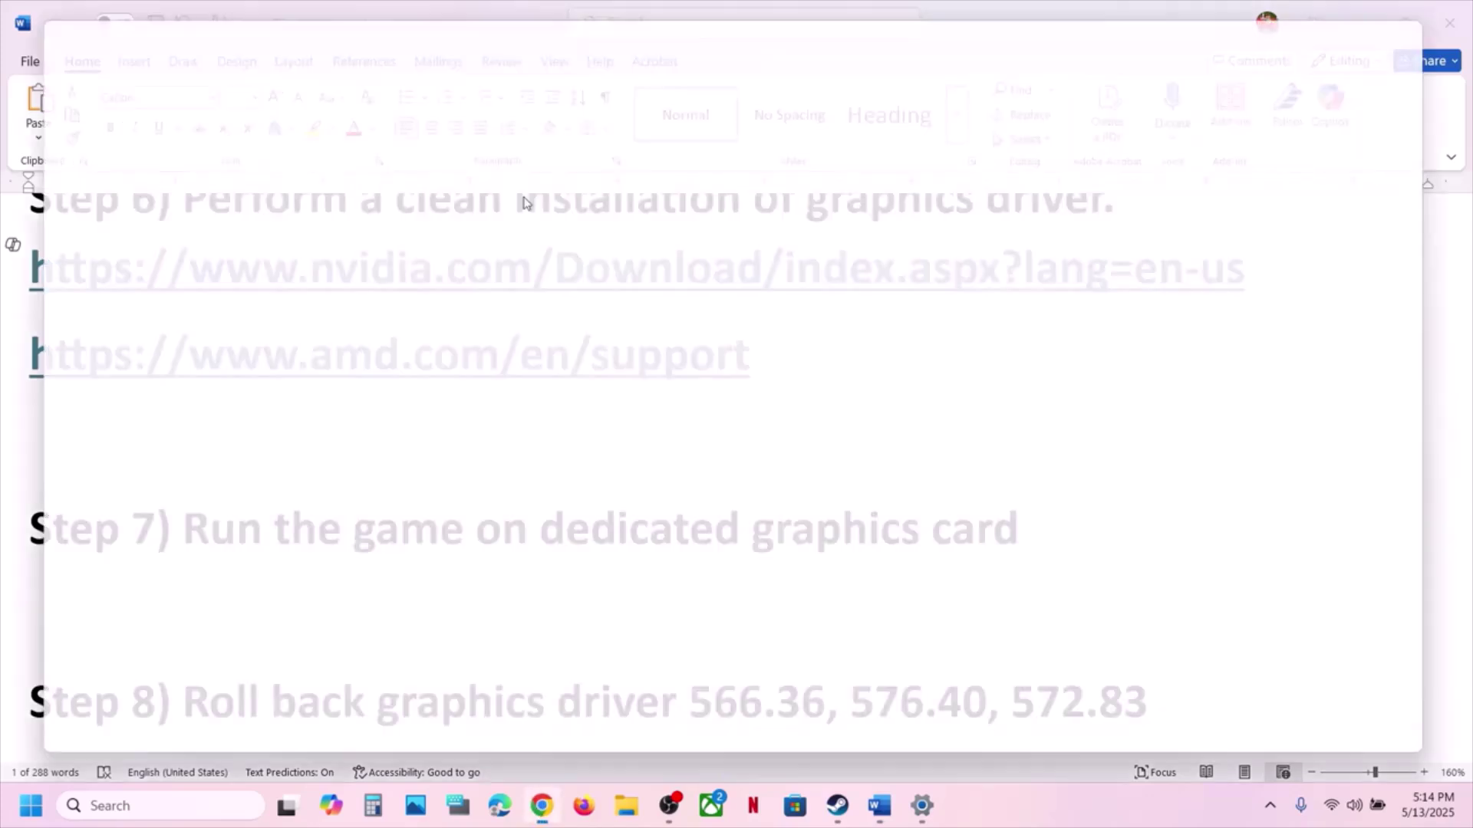
{"action": "key", "text": "ctrl+v"}
{"action": "key", "text": "Return"}
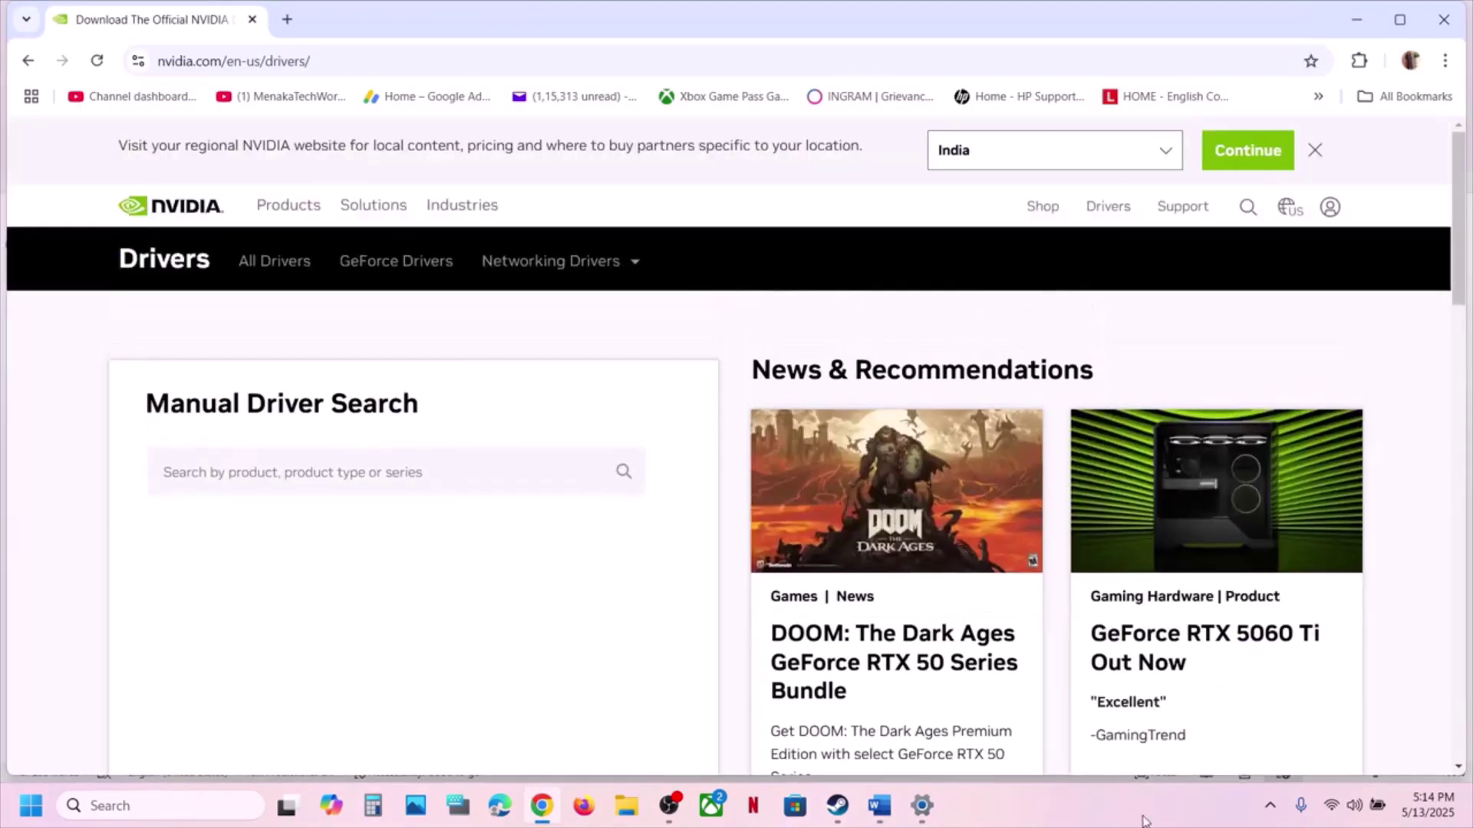
{"action": "scroll", "coordinate": [920, 736], "scroll_direction": "down", "scroll_amount": 4}
{"action": "left_click", "coordinate": [1104, 806]}
{"action": "scroll", "coordinate": [460, 537], "scroll_direction": "down", "scroll_amount": 3}
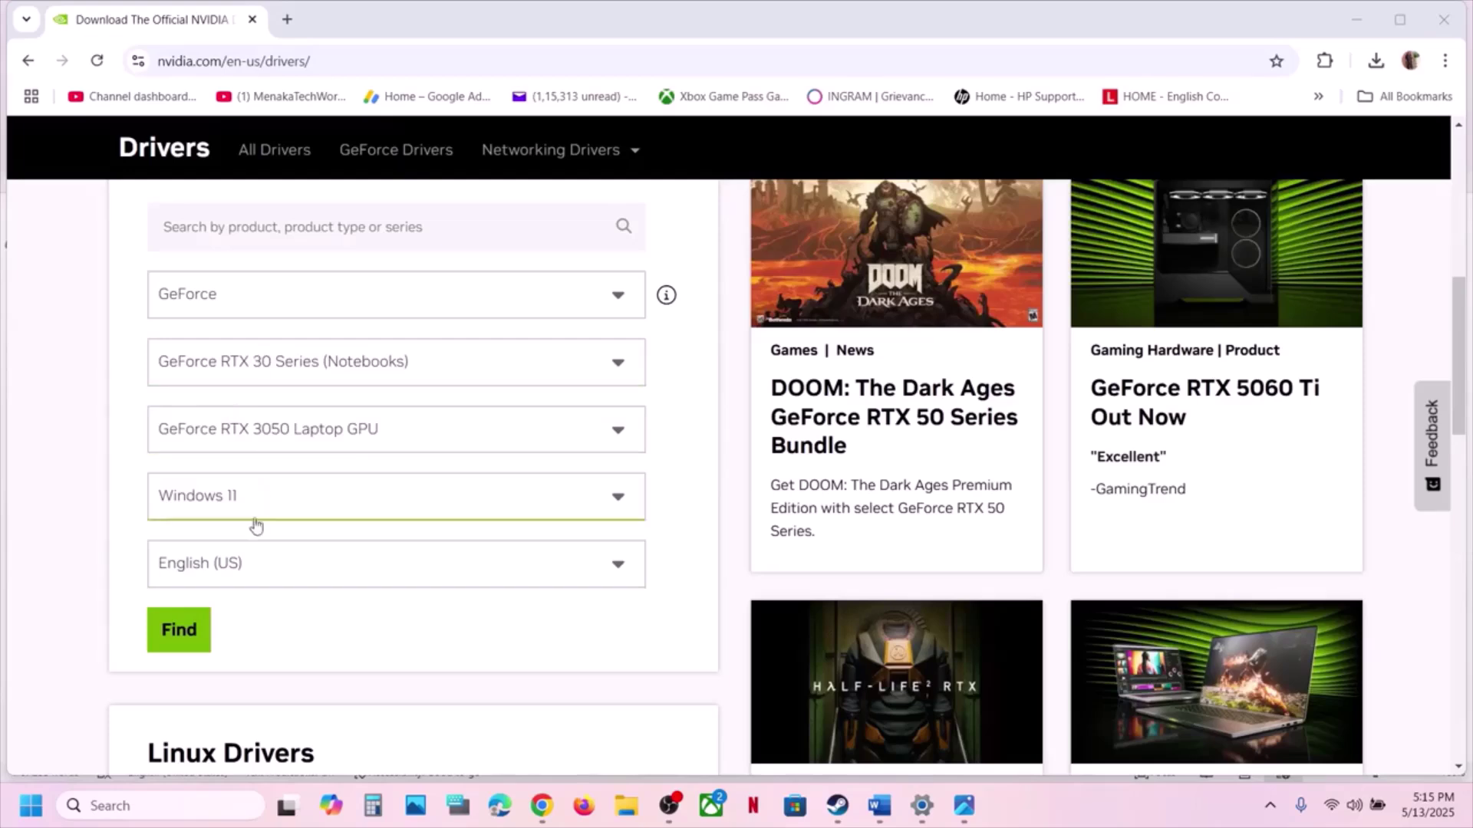
{"action": "left_click", "coordinate": [165, 629]}
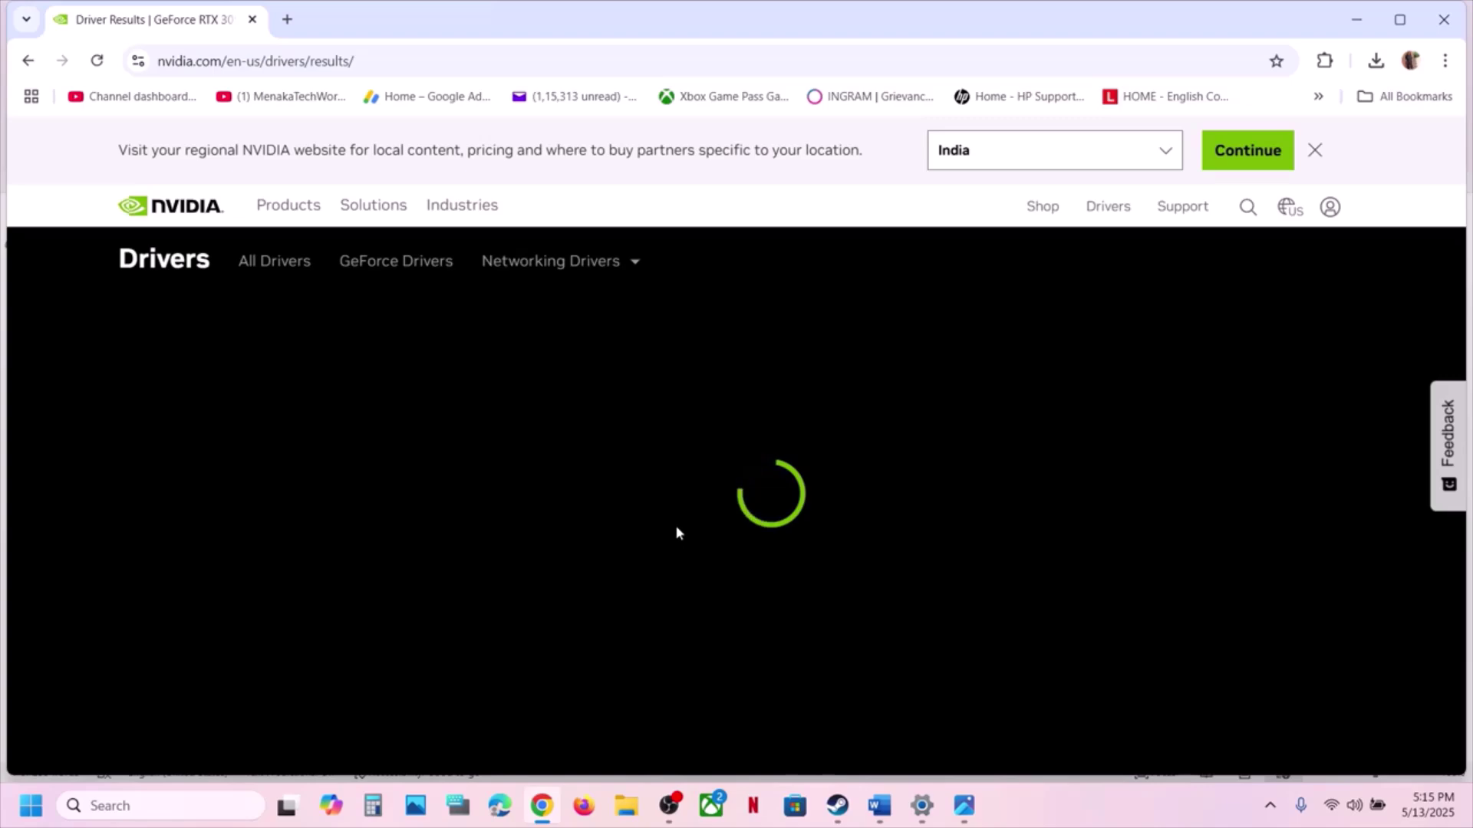
- Expand the list of older driver versions and locate GeForce Game Ready Driver 572.83, checking it against Step 8 in the Word document
{"action": "scroll", "coordinate": [675, 526], "scroll_direction": "down", "scroll_amount": 8}
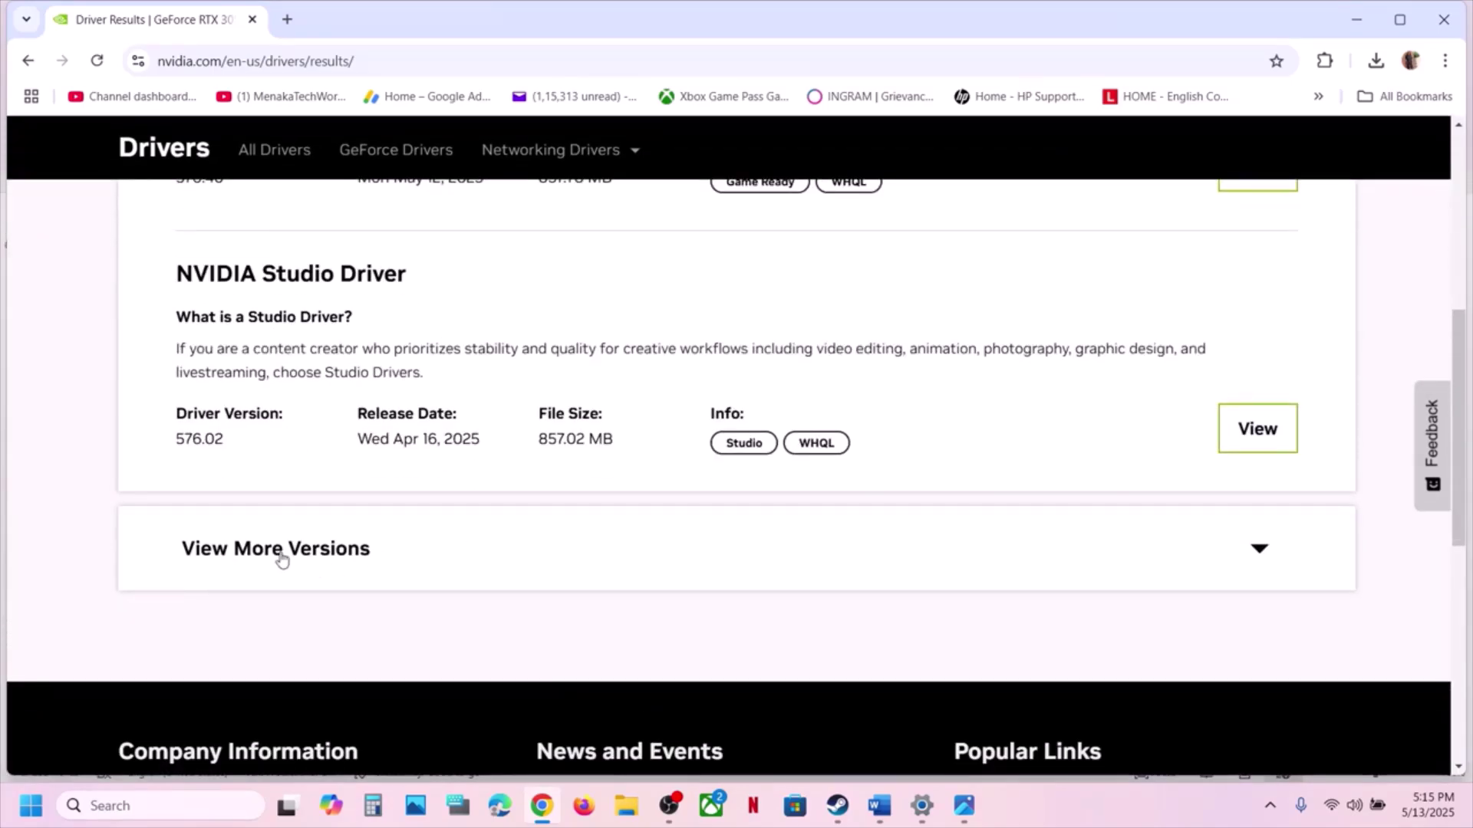
{"action": "left_click", "coordinate": [282, 549]}
{"action": "scroll", "coordinate": [282, 559], "scroll_direction": "down", "scroll_amount": 4}
{"action": "scroll", "coordinate": [281, 552], "scroll_direction": "down", "scroll_amount": 1}
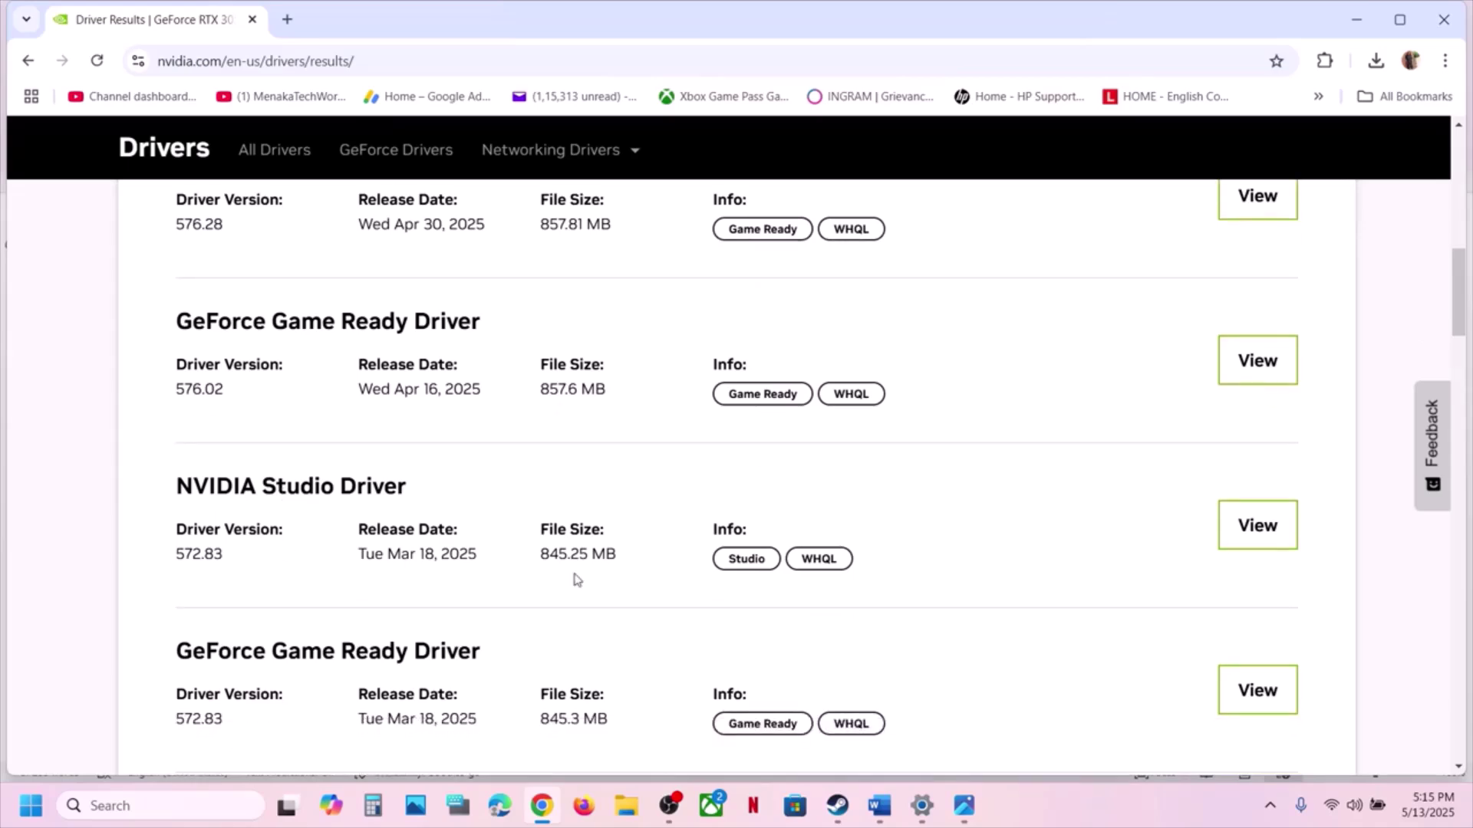
{"action": "left_click", "coordinate": [888, 806]}
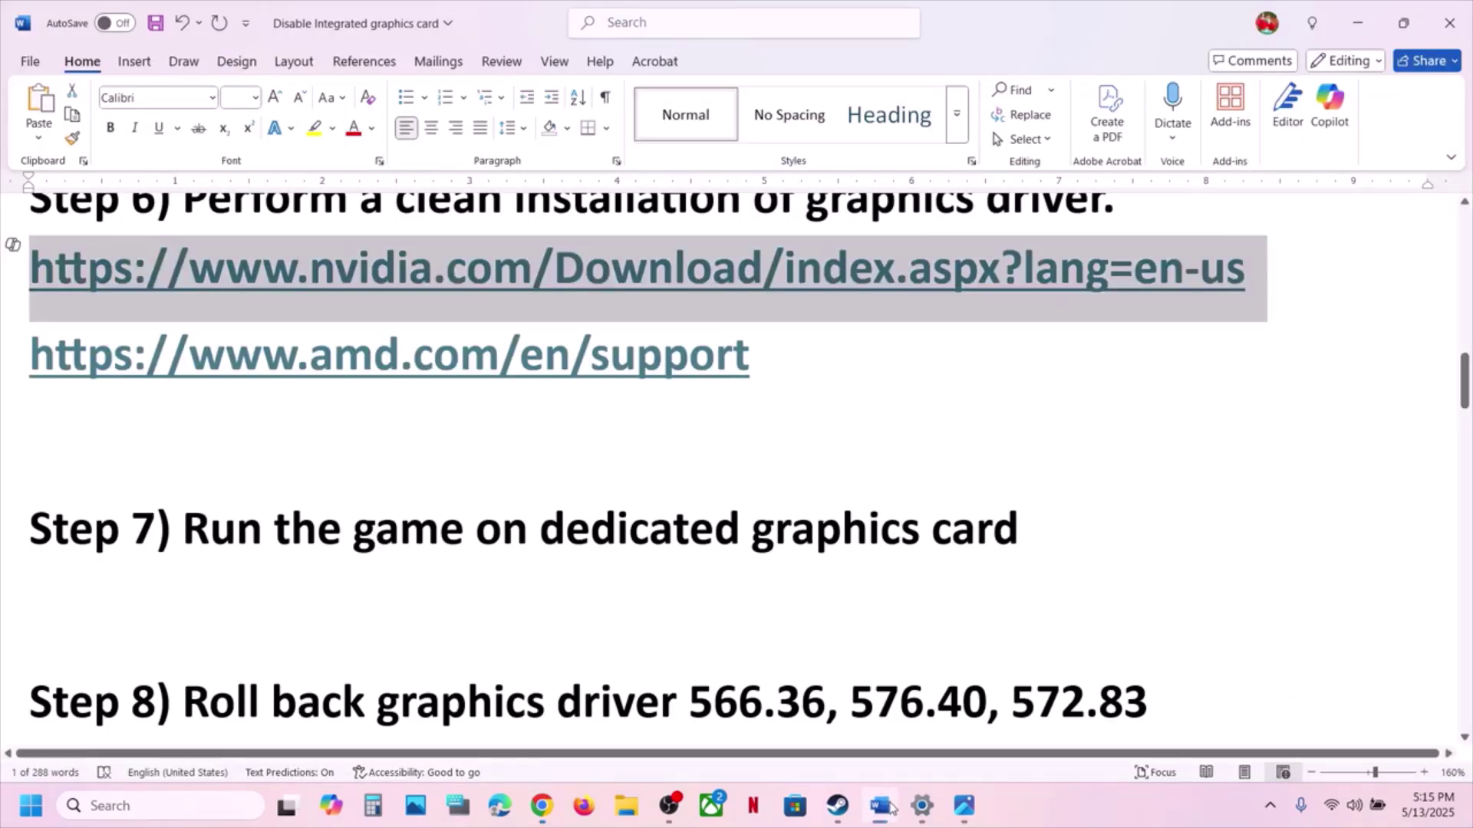
{"action": "left_click", "coordinate": [889, 806]}
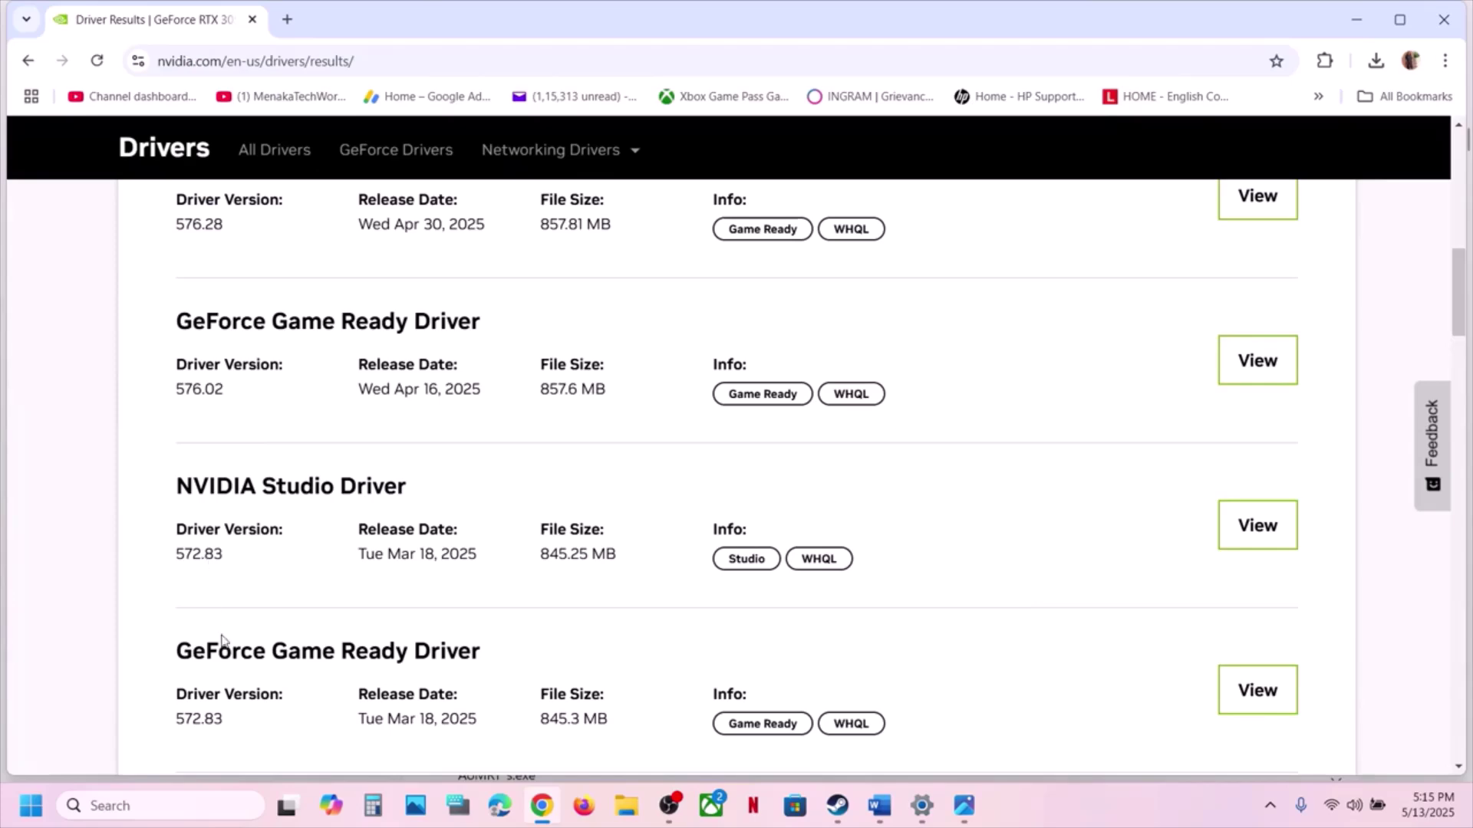
{"action": "scroll", "coordinate": [222, 640], "scroll_direction": "down", "scroll_amount": 1}
{"action": "mouse_move", "coordinate": [175, 633]}
{"action": "left_mouse_down"}
{"action": "mouse_move", "coordinate": [237, 634]}
{"action": "mouse_move", "coordinate": [175, 637]}
{"action": "left_mouse_up"}
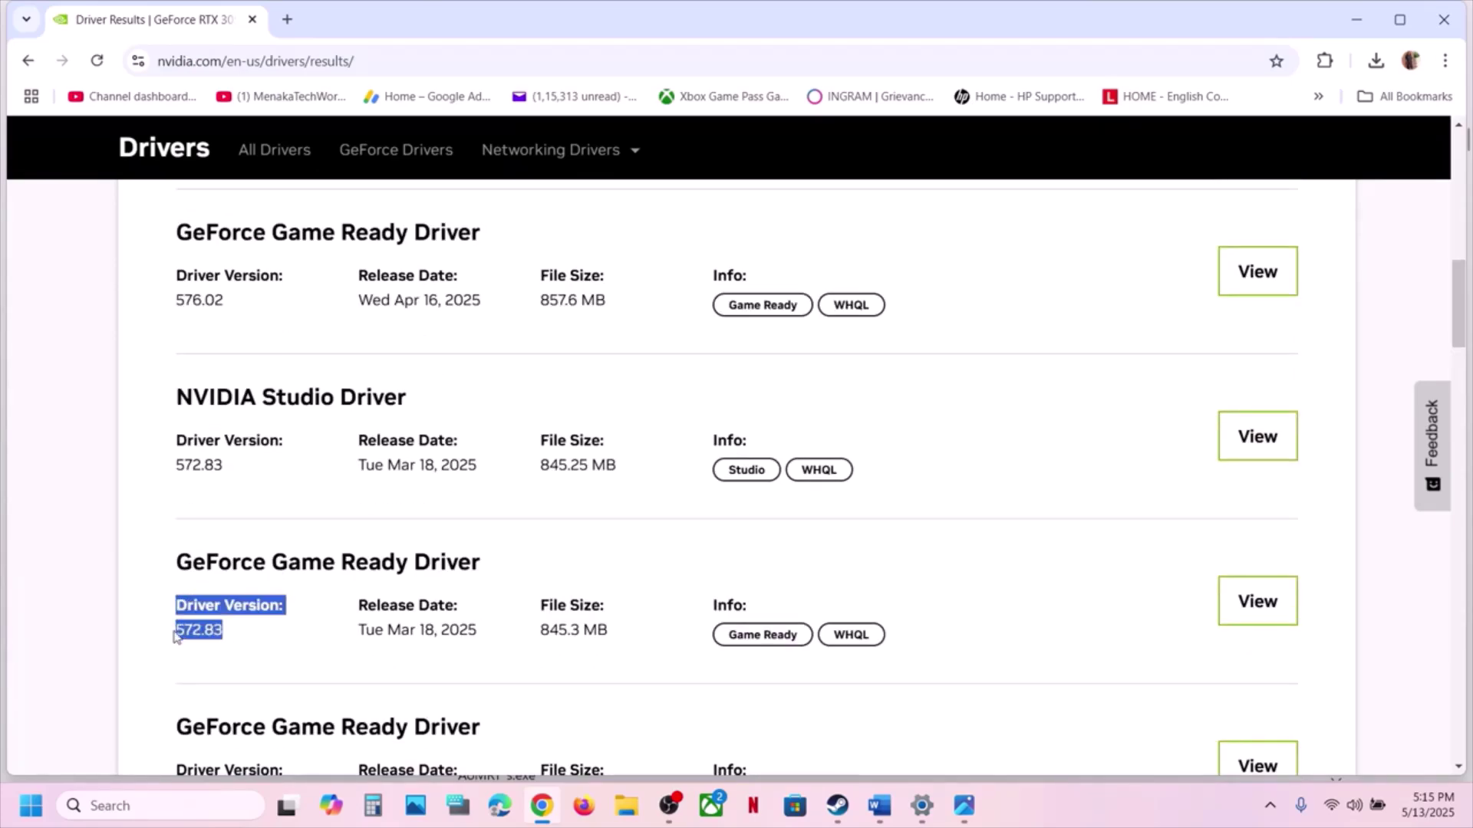
{"action": "left_click", "coordinate": [390, 610]}
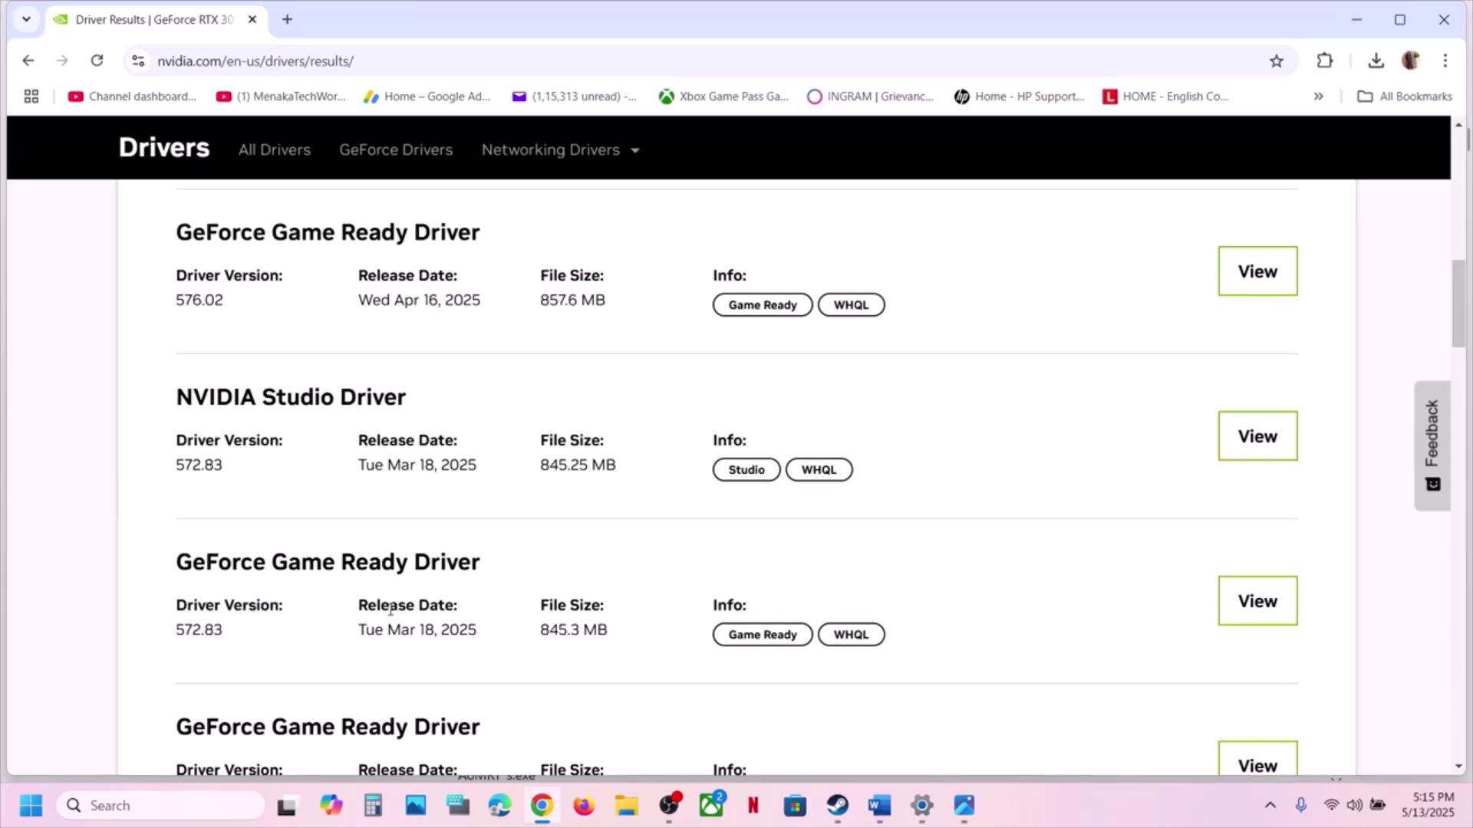
- Browse the older drivers, recheck Step 8 in the Word document, and locate GeForce Game Ready Driver 576.40 in the results
{"action": "scroll", "coordinate": [390, 610], "scroll_direction": "down", "scroll_amount": 2}
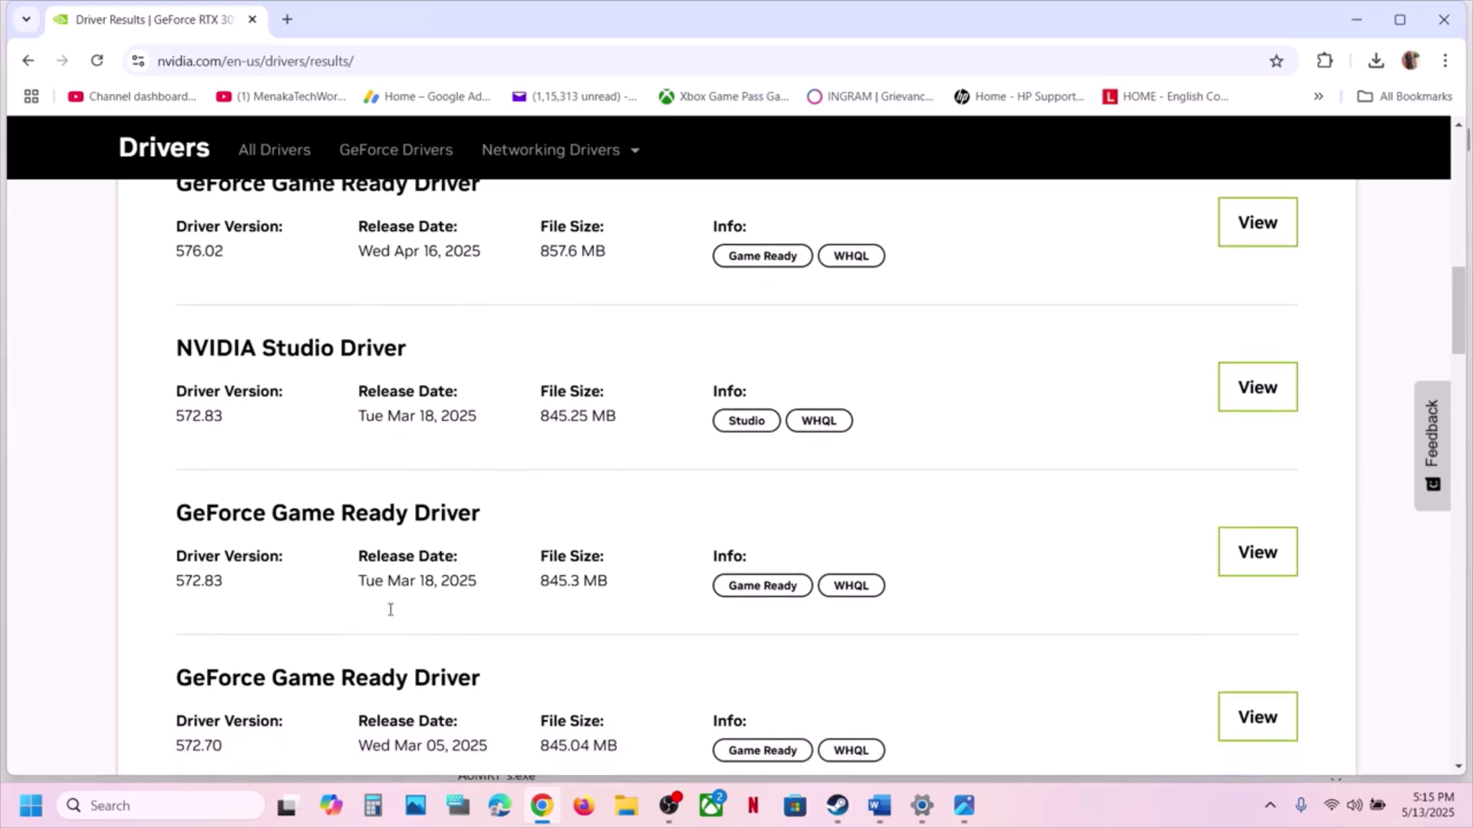
{"action": "scroll", "coordinate": [390, 610], "scroll_direction": "down", "scroll_amount": 5}
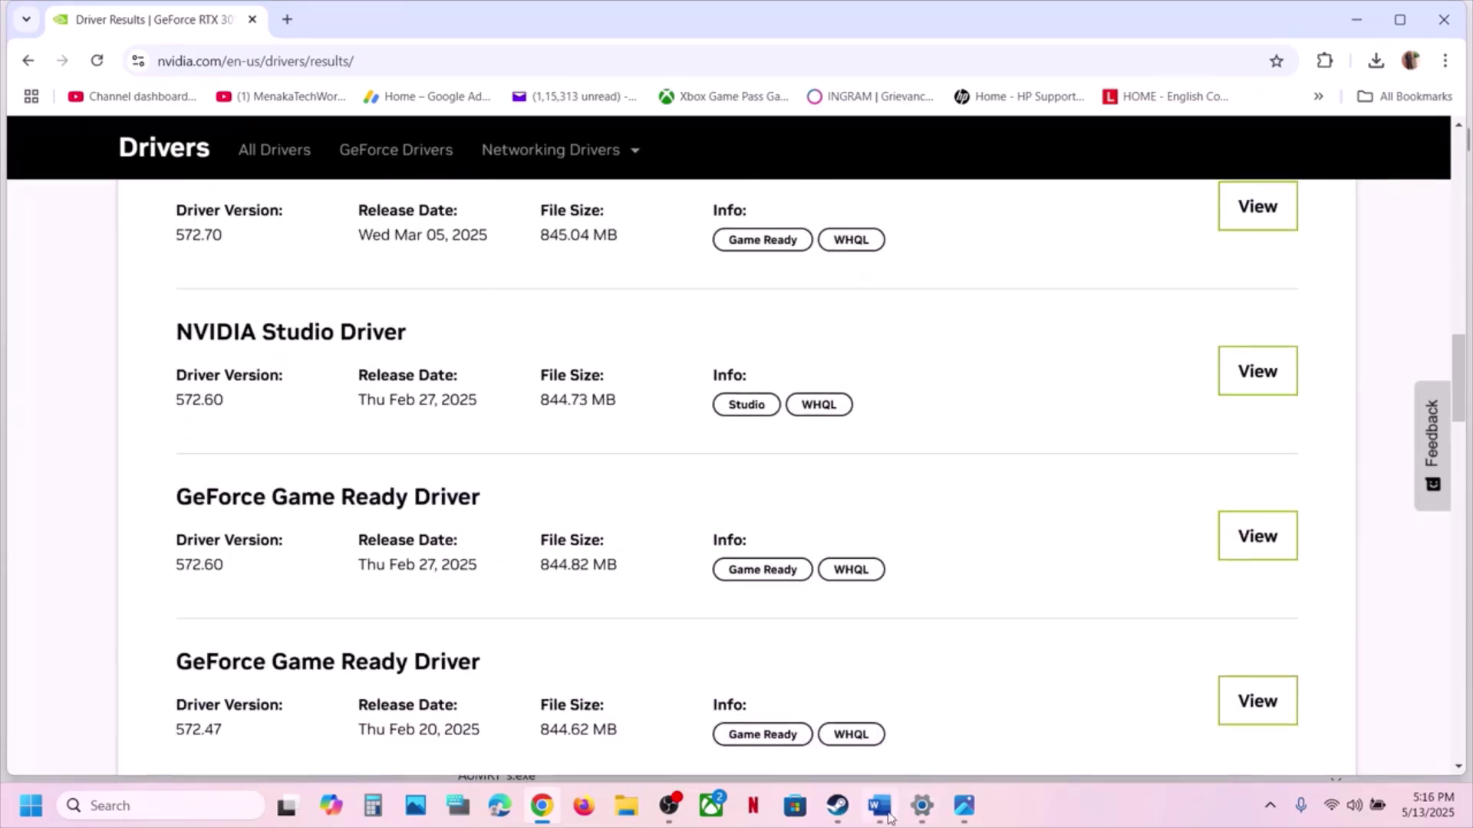
{"action": "left_click", "coordinate": [886, 813]}
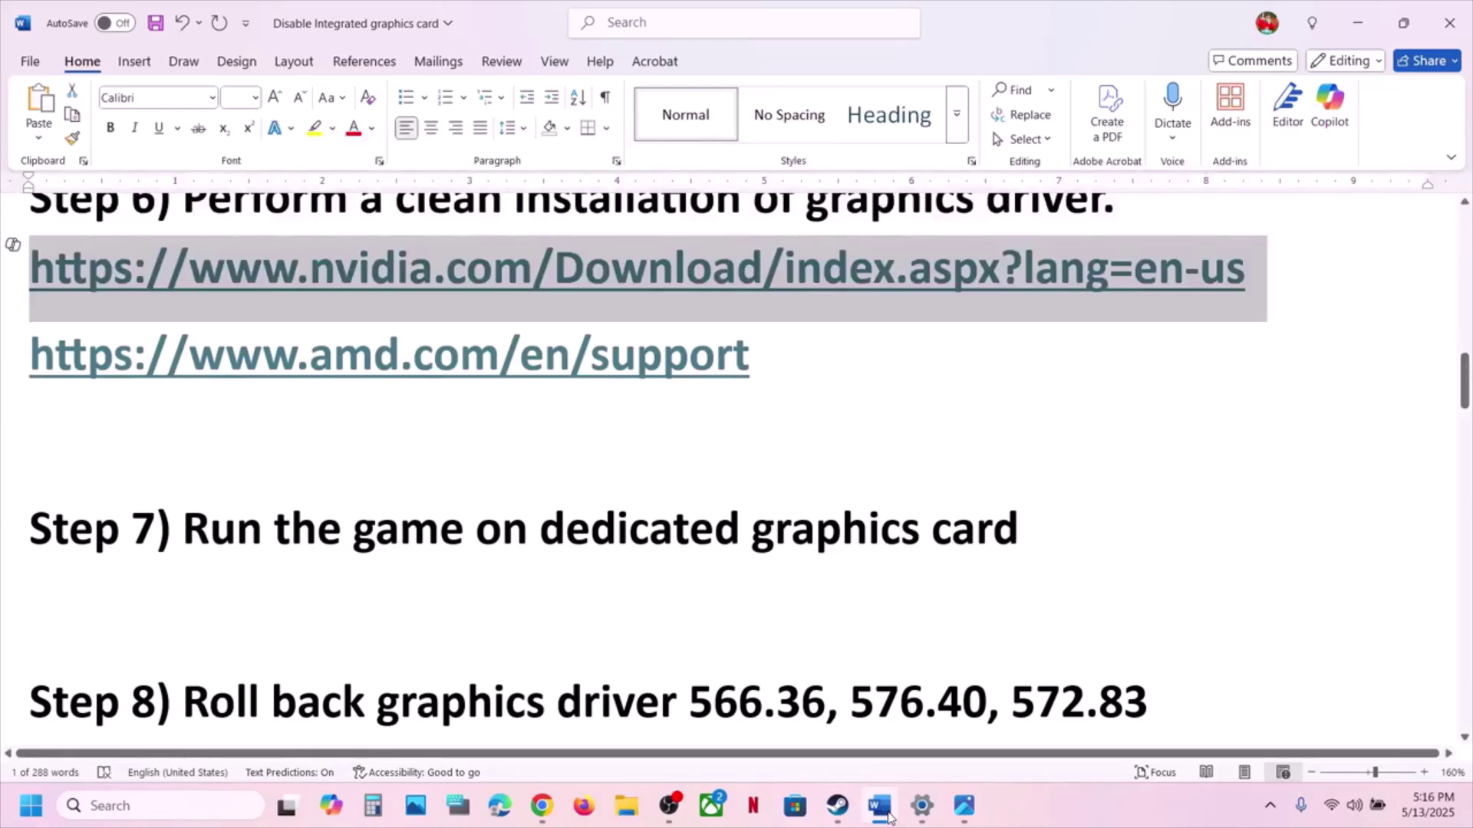
{"action": "left_click", "coordinate": [886, 813]}
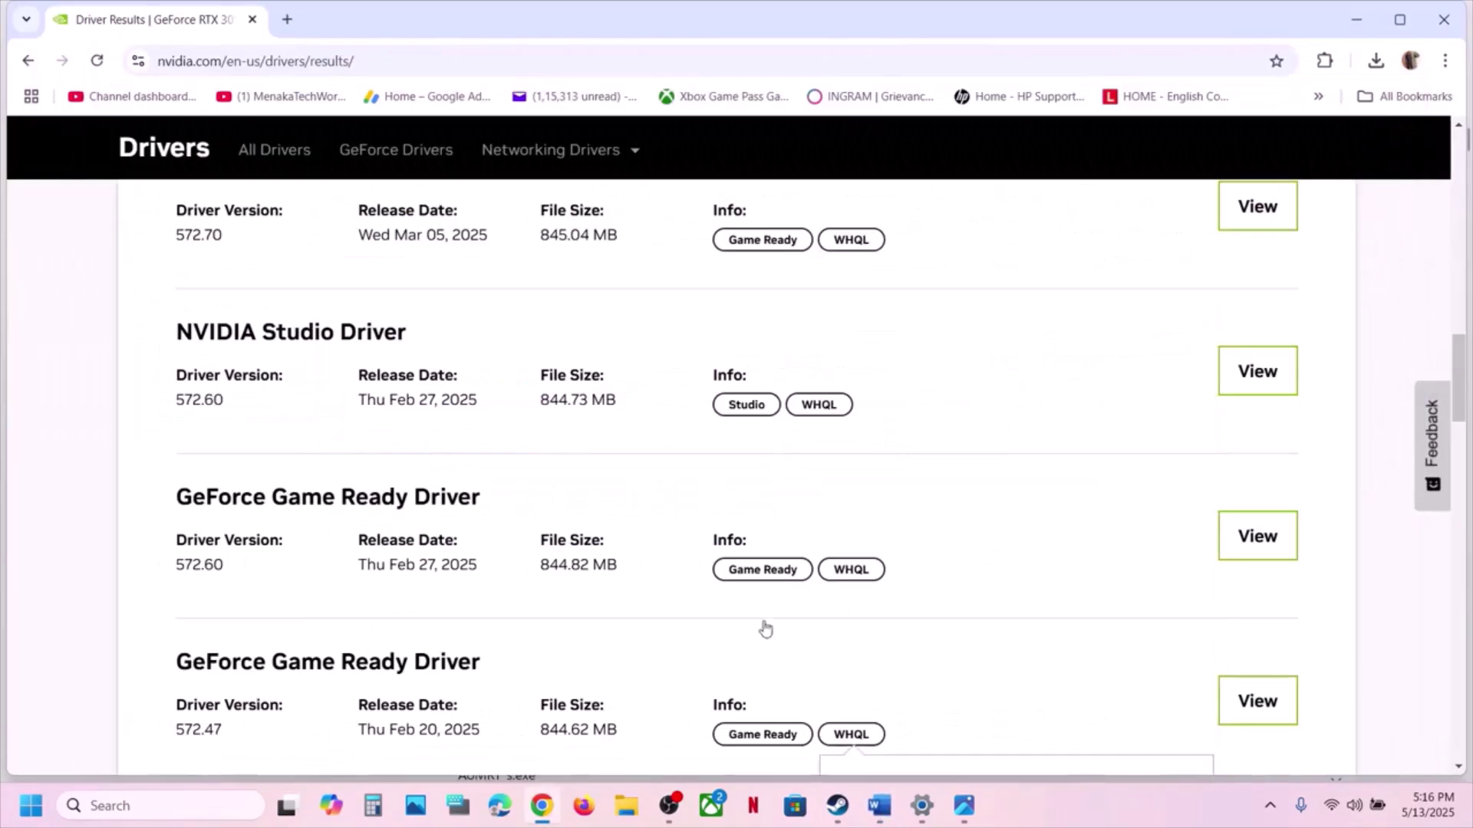
{"action": "scroll", "coordinate": [588, 491], "scroll_direction": "up", "scroll_amount": 5}
{"action": "scroll", "coordinate": [588, 491], "scroll_direction": "up", "scroll_amount": 5}
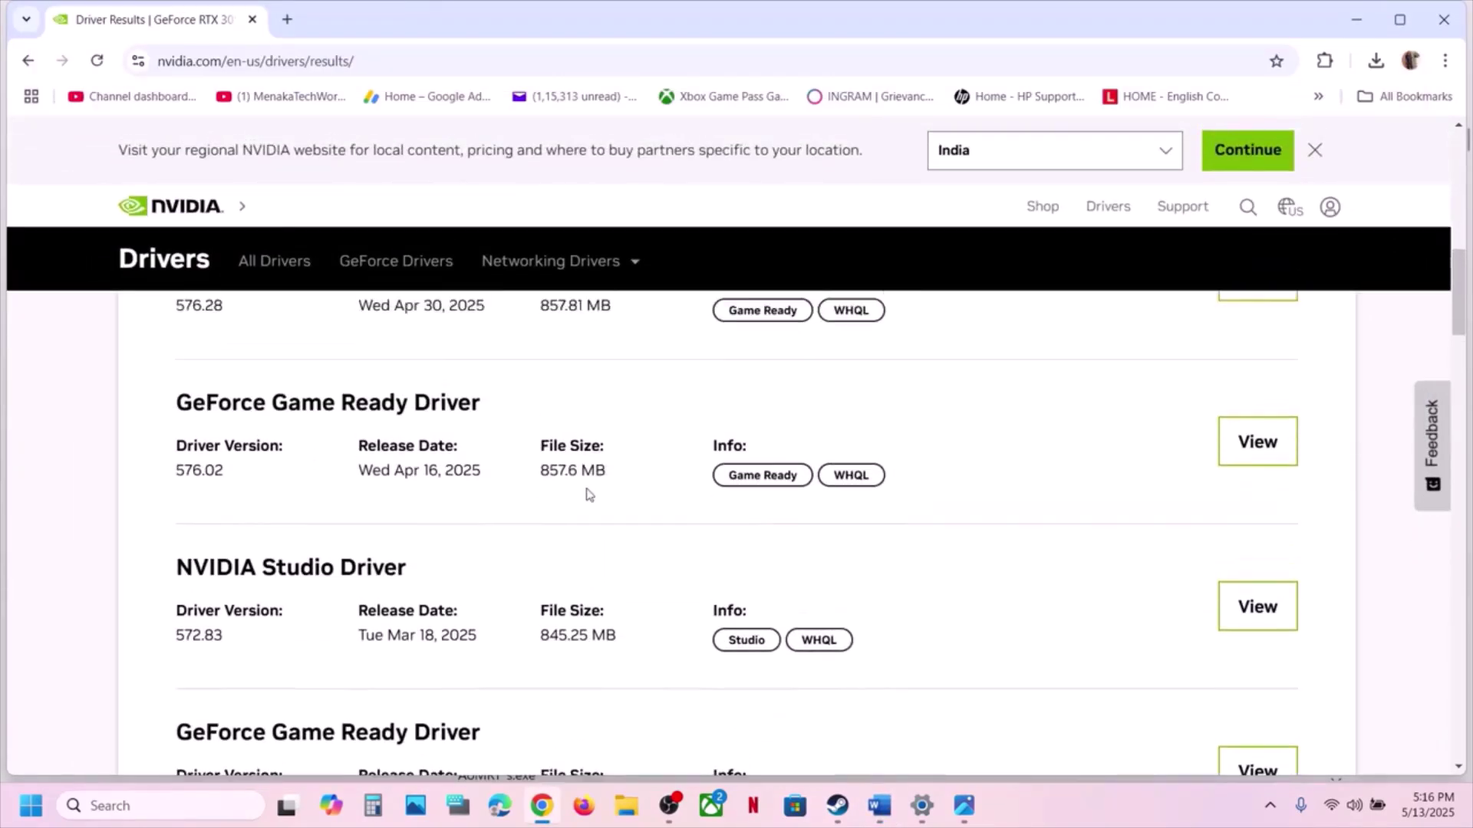
{"action": "scroll", "coordinate": [588, 493], "scroll_direction": "up", "scroll_amount": 3}
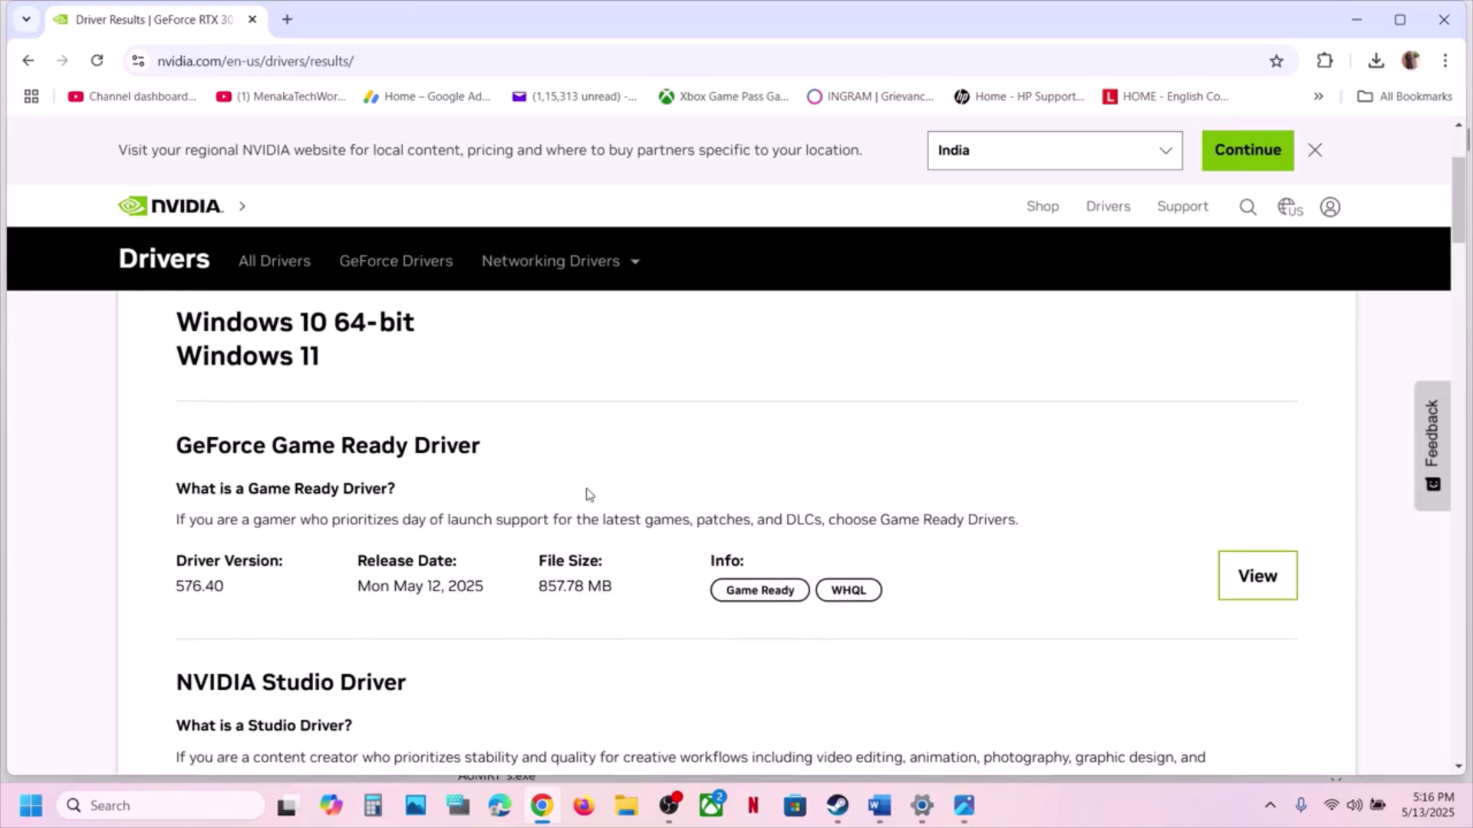
{"action": "scroll", "coordinate": [588, 494], "scroll_direction": "down", "scroll_amount": 2}
{"action": "left_click_drag", "start_coordinate": [187, 405], "coordinate": [266, 406]}
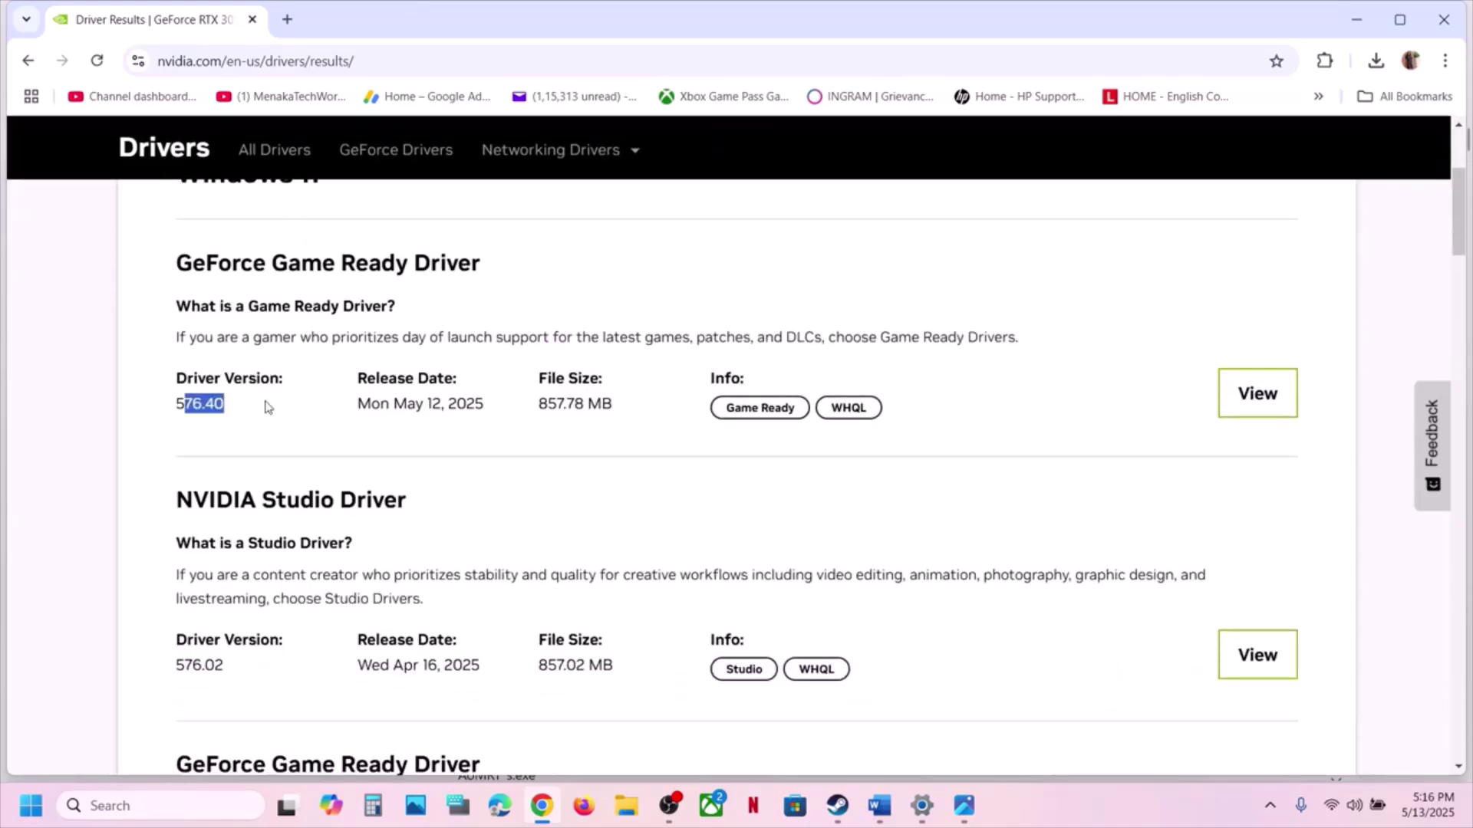
{"action": "scroll", "coordinate": [266, 407], "scroll_direction": "up", "scroll_amount": 3}
- Highlight version 572.83 in Step 8 of the Word document and the matching Game Ready Driver entry in Chrome's driver results
{"action": "scroll", "coordinate": [267, 404], "scroll_direction": "down", "scroll_amount": 8}
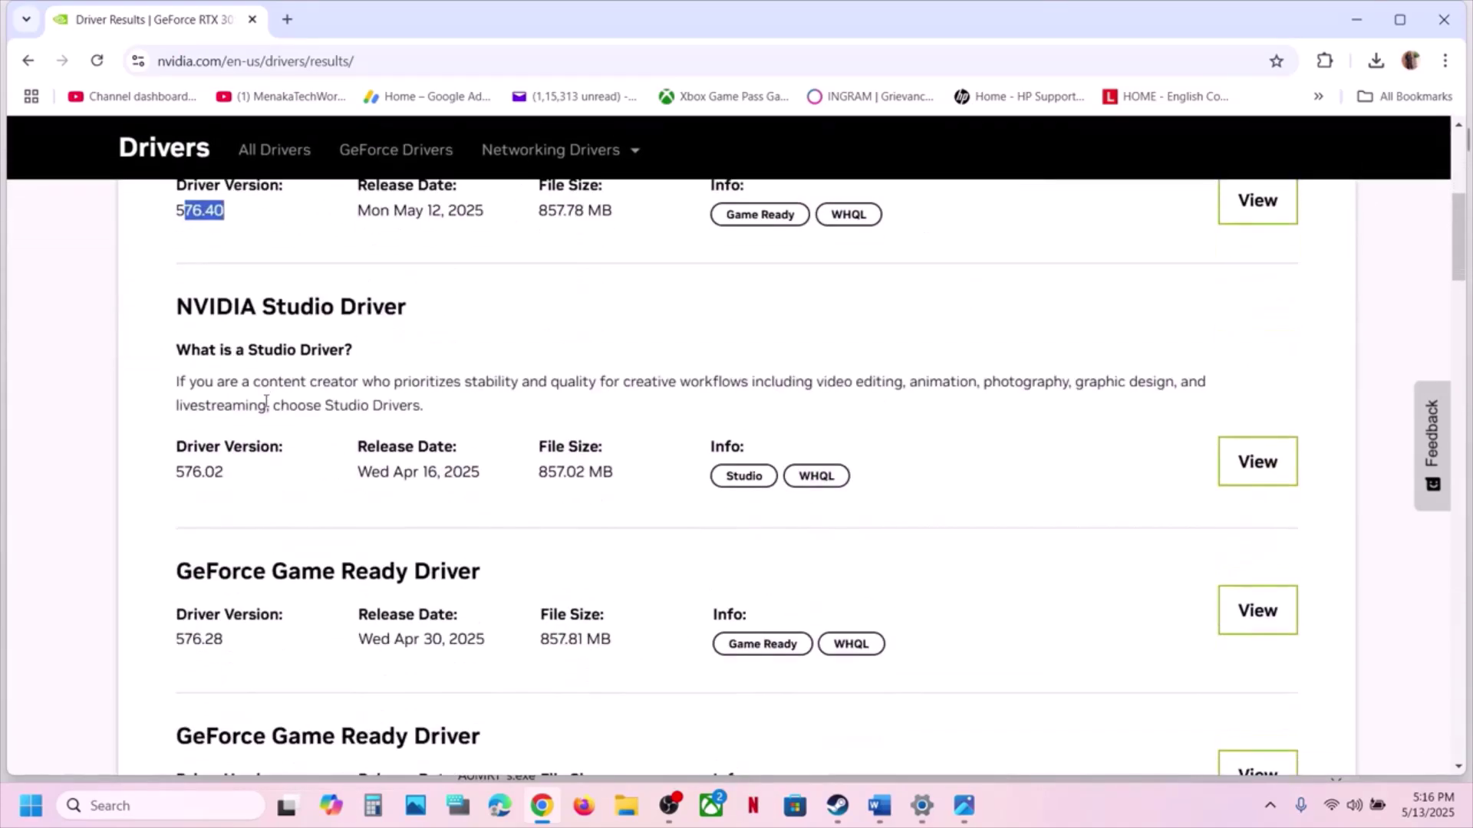
{"action": "scroll", "coordinate": [266, 401], "scroll_direction": "down", "scroll_amount": 2}
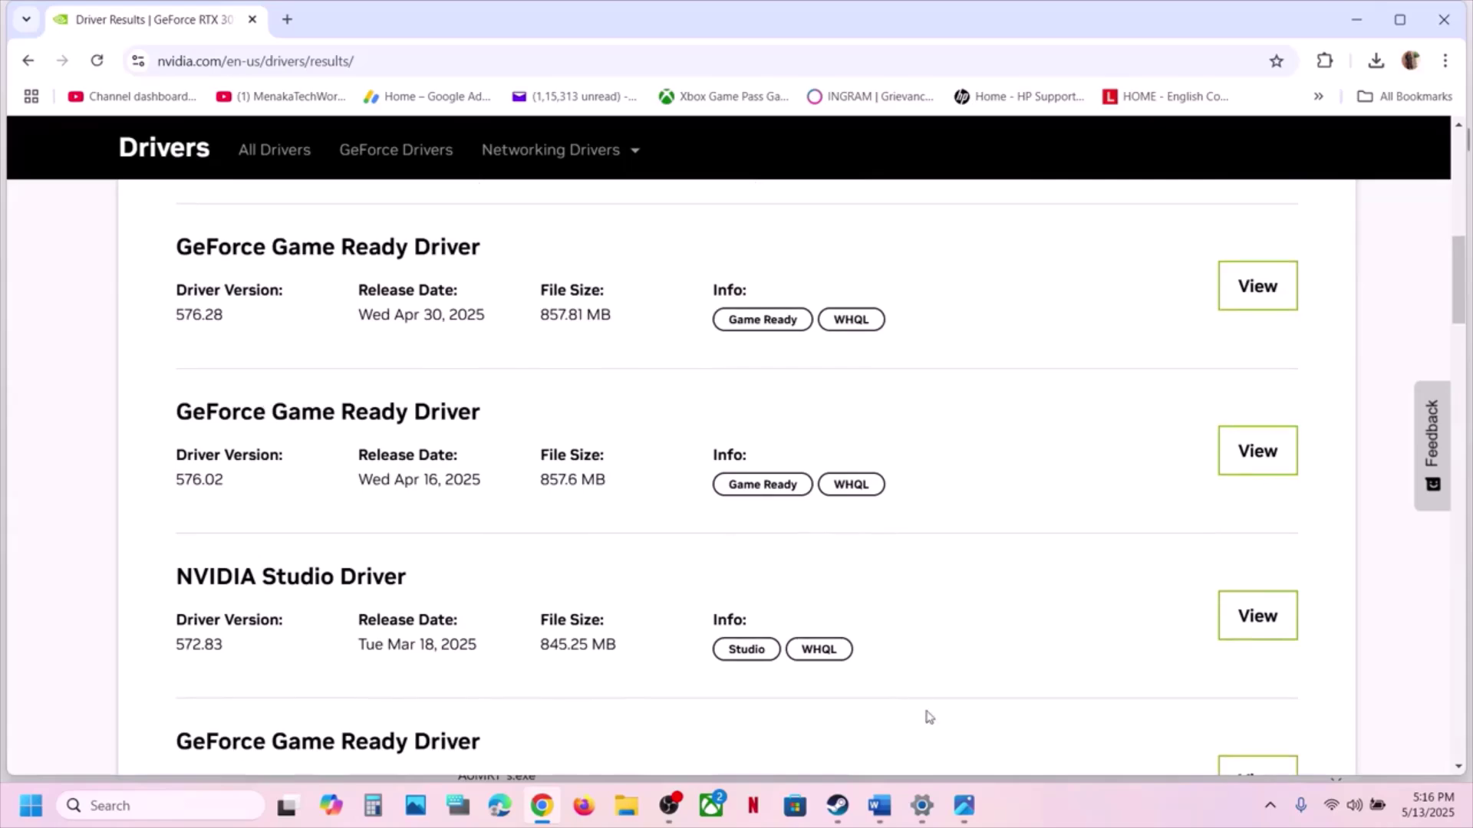
{"action": "left_click", "coordinate": [890, 802]}
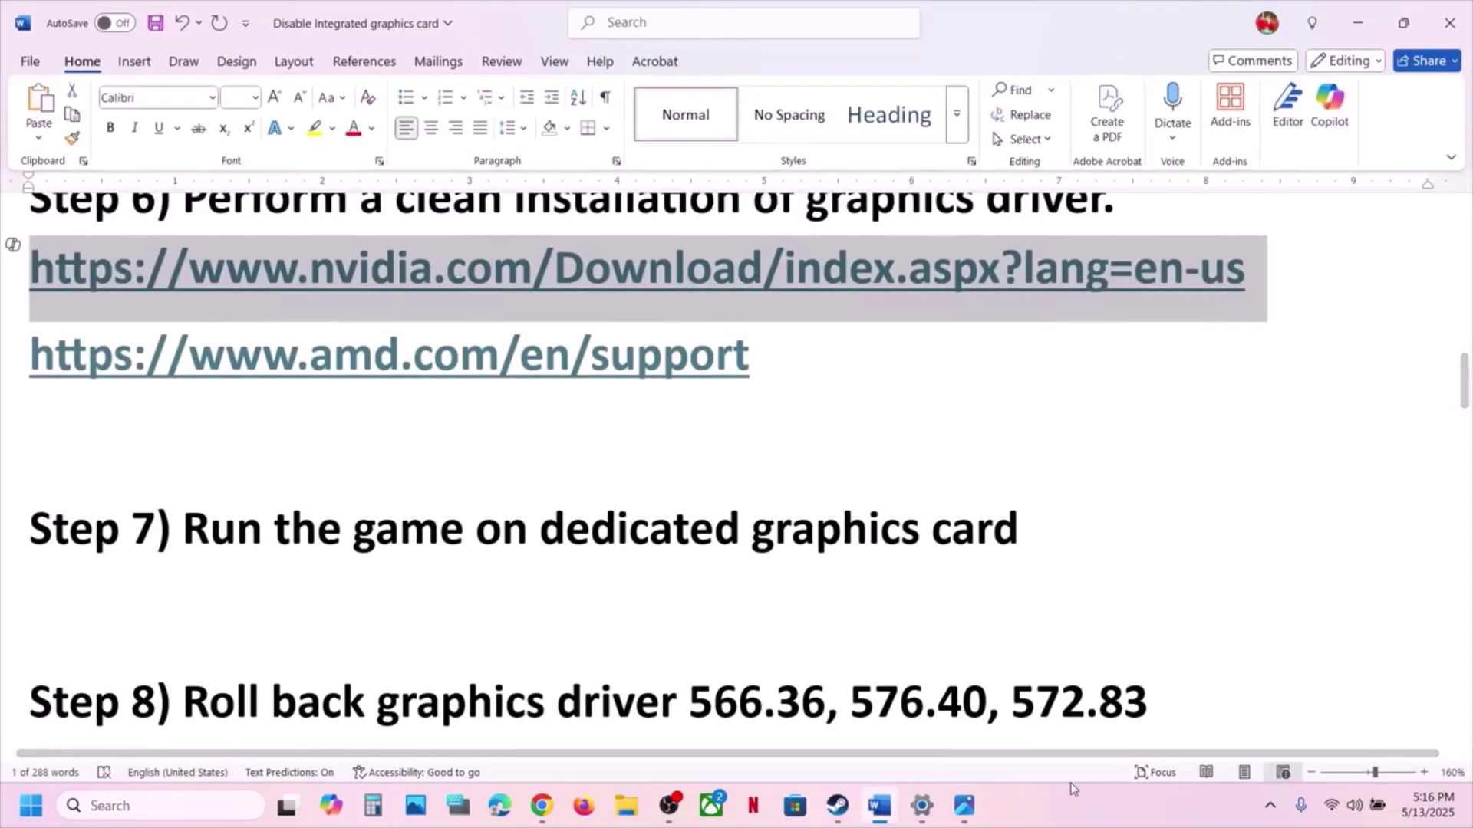
{"action": "left_click_drag", "start_coordinate": [1022, 713], "coordinate": [1173, 713]}
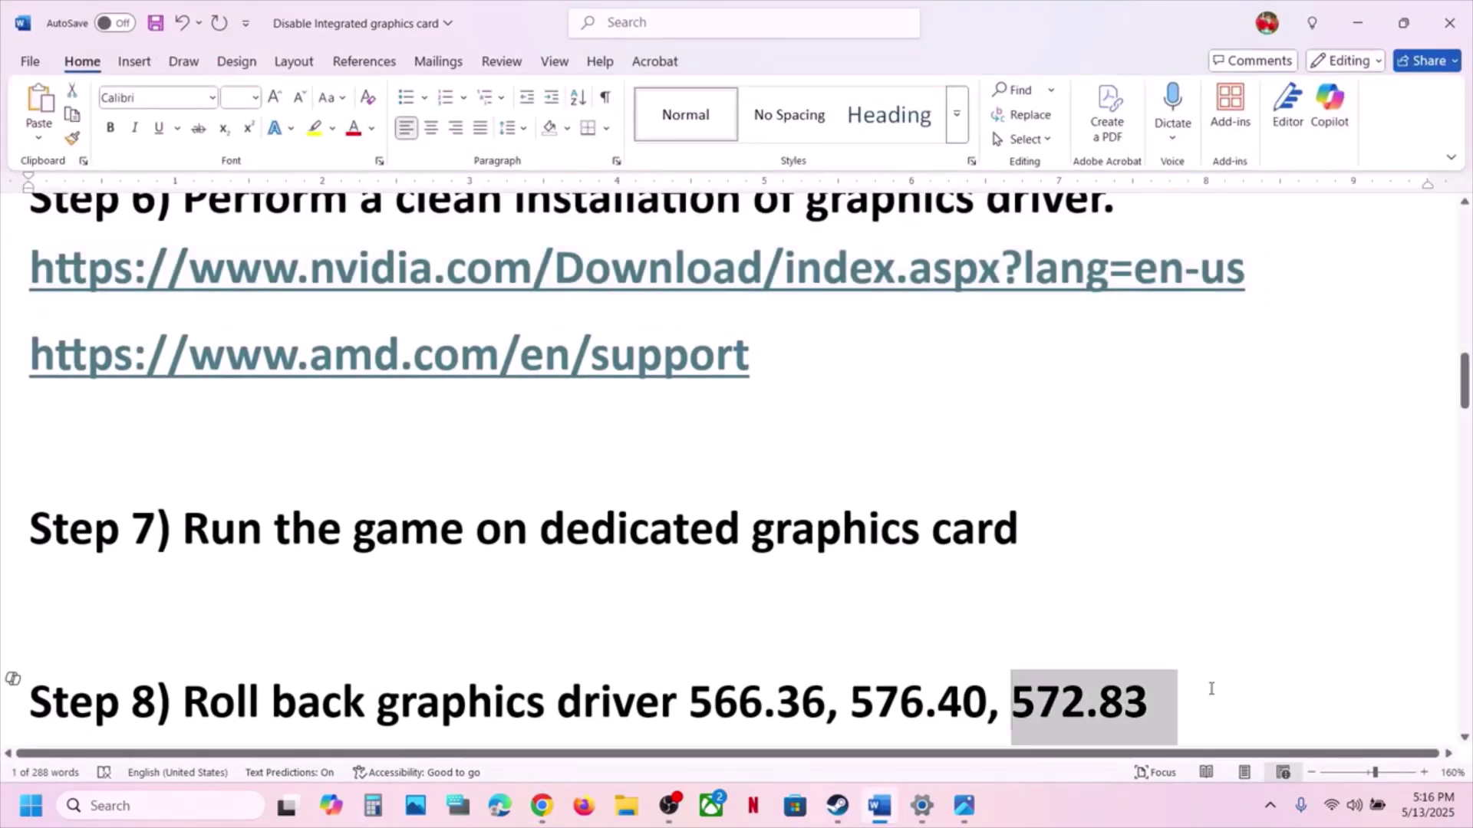
{"action": "left_click", "coordinate": [1357, 22]}
{"action": "scroll", "coordinate": [319, 591], "scroll_direction": "down", "scroll_amount": 1}
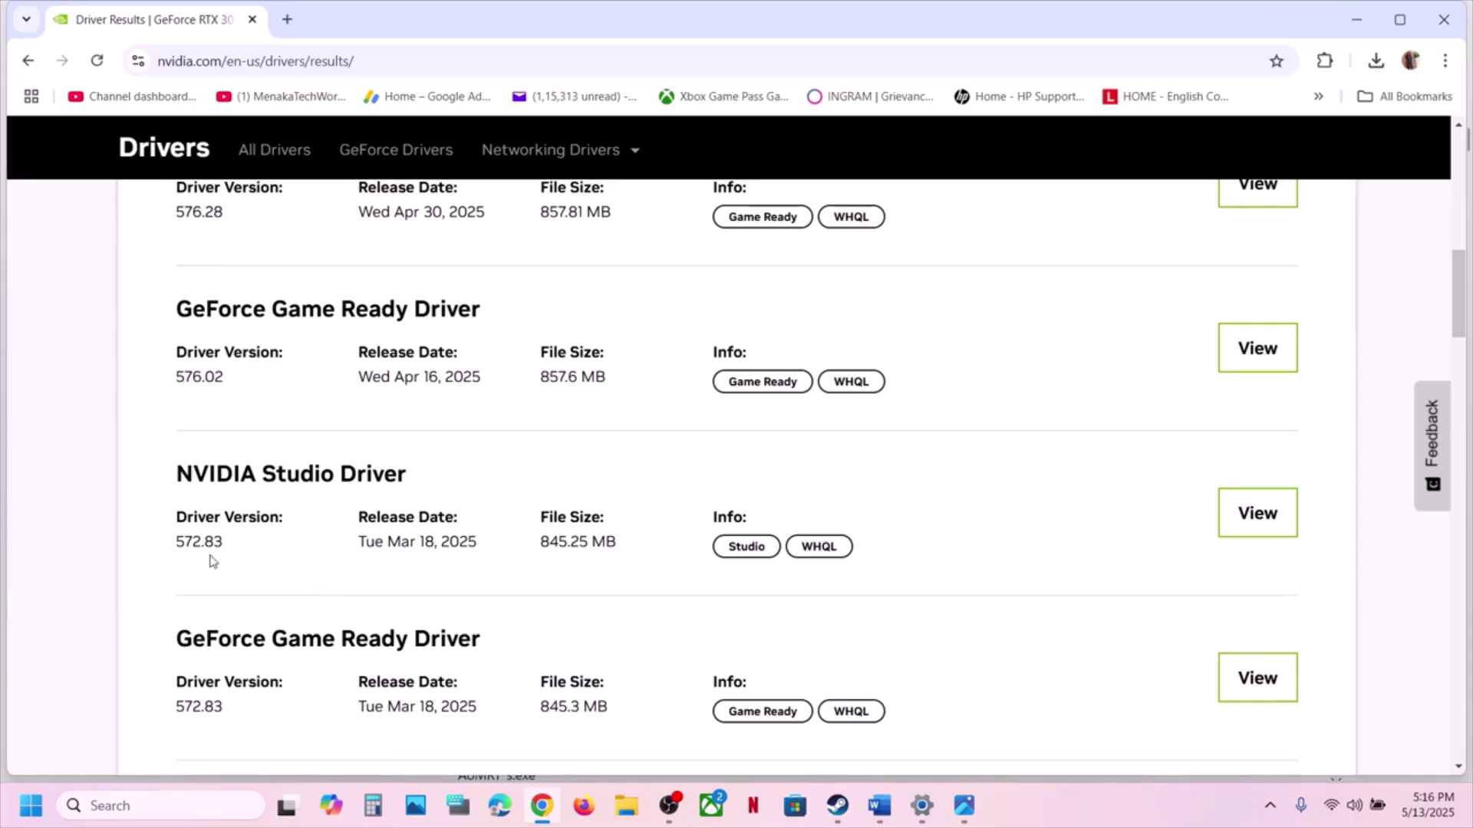
{"action": "left_click_drag", "start_coordinate": [175, 682], "coordinate": [263, 697]}
- Locate GeForce Game Ready Driver 566.36 among the older versions and highlight its version number
{"action": "scroll", "coordinate": [263, 696], "scroll_direction": "down", "scroll_amount": 8}
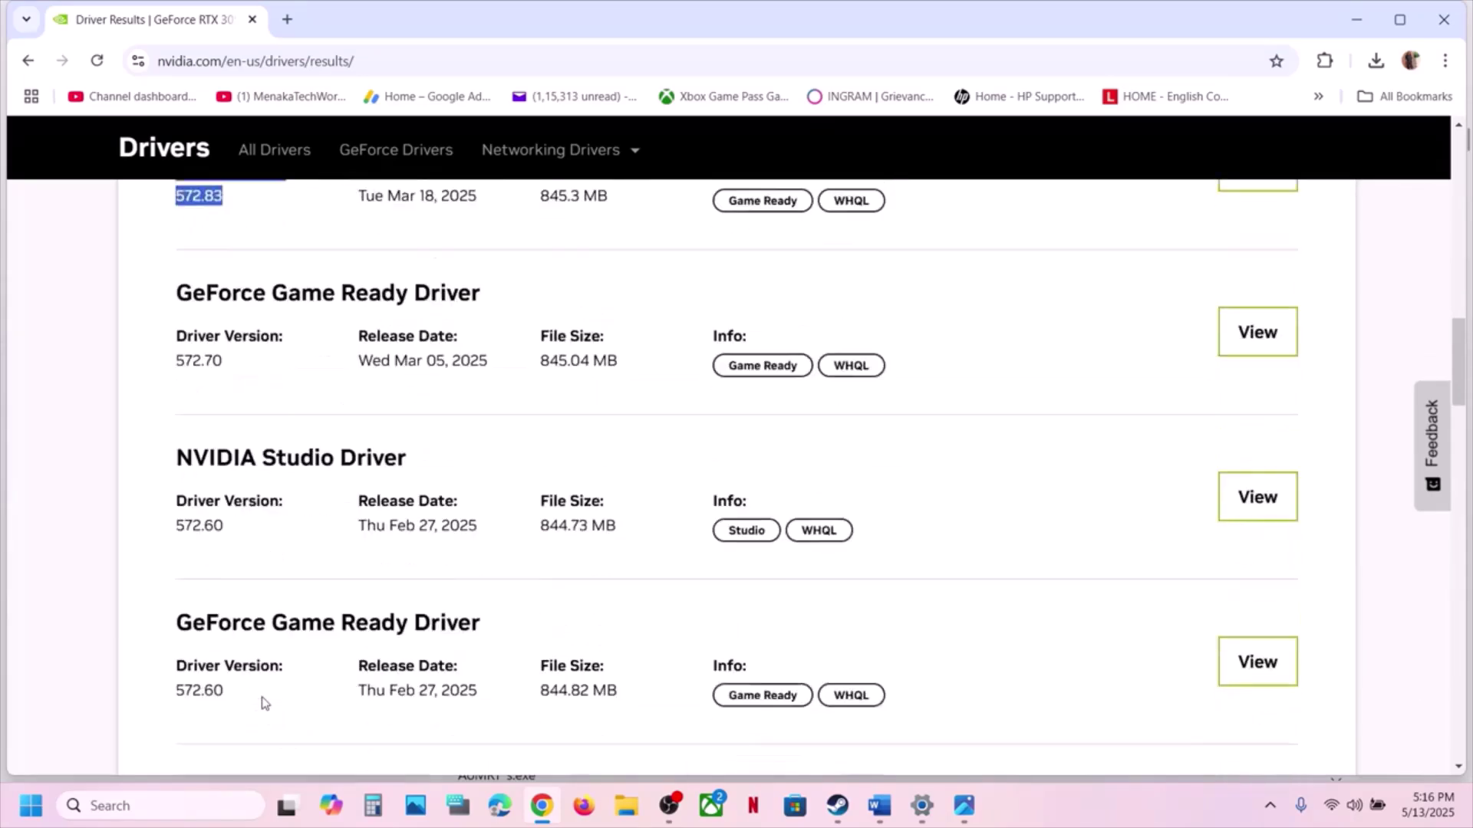
{"action": "scroll", "coordinate": [264, 696], "scroll_direction": "down", "scroll_amount": 6}
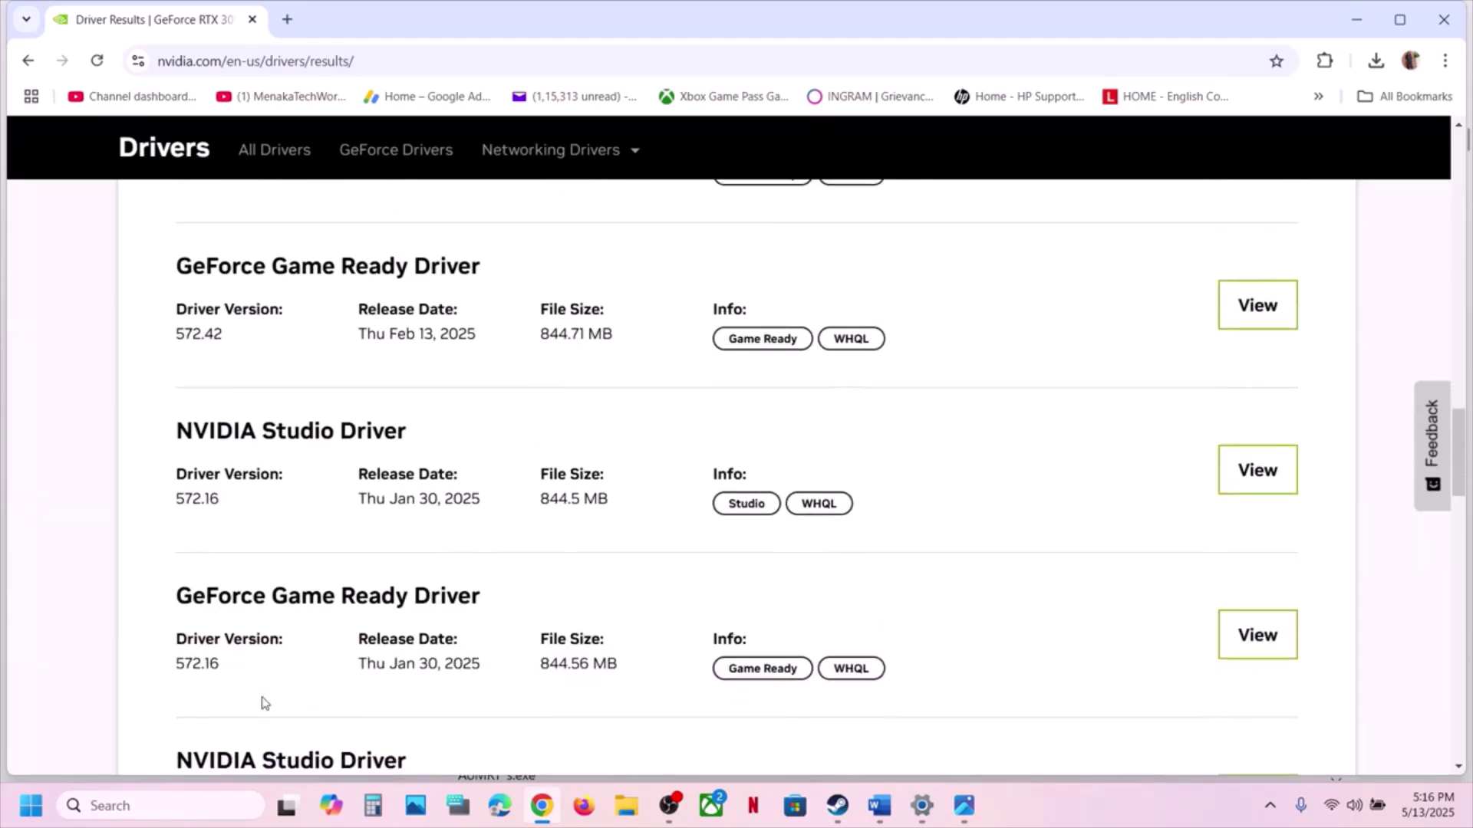
{"action": "scroll", "coordinate": [252, 537], "scroll_direction": "down", "scroll_amount": 1}
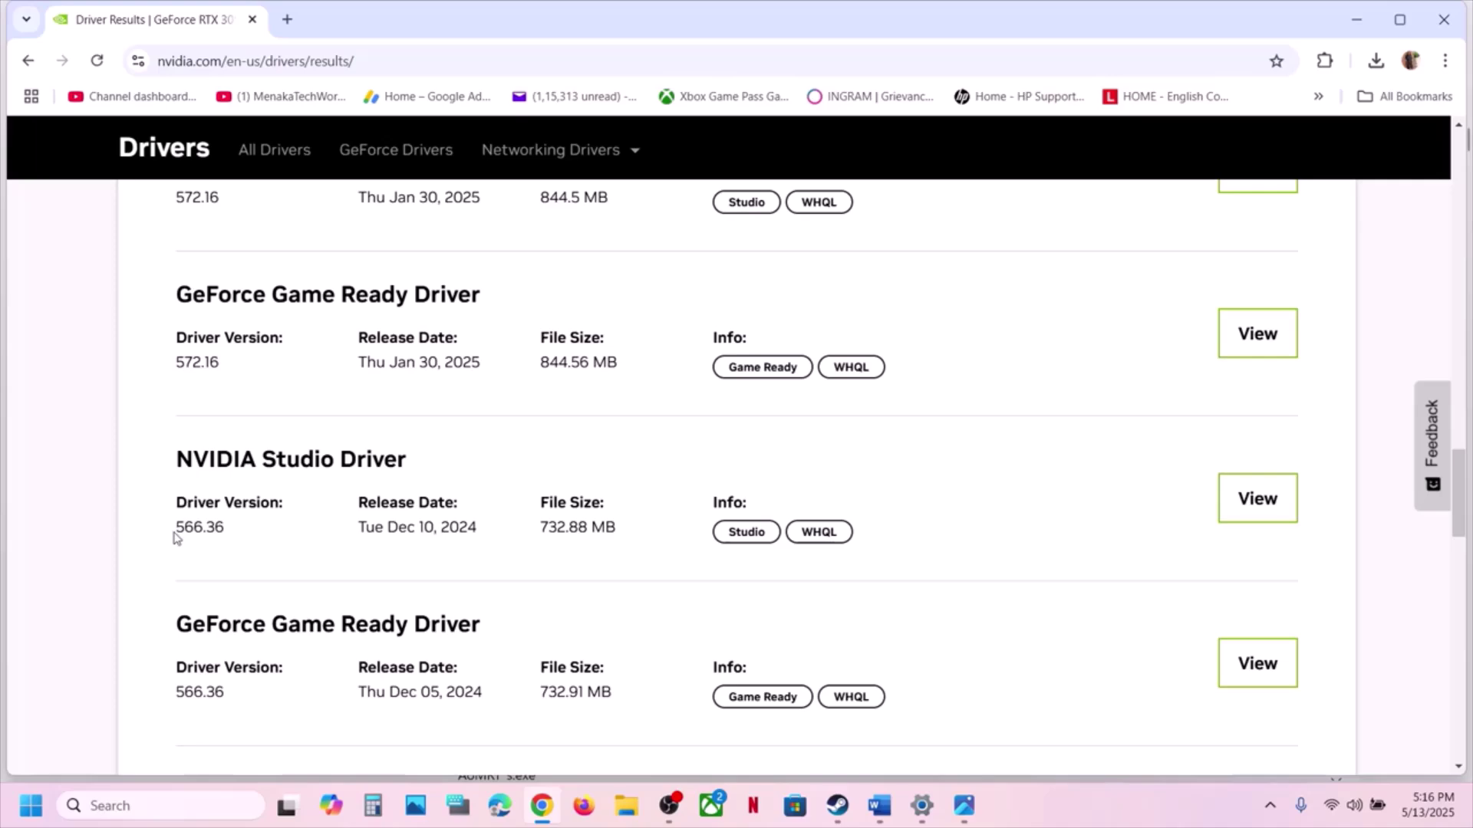
{"action": "left_click_drag", "start_coordinate": [179, 692], "coordinate": [233, 696]}
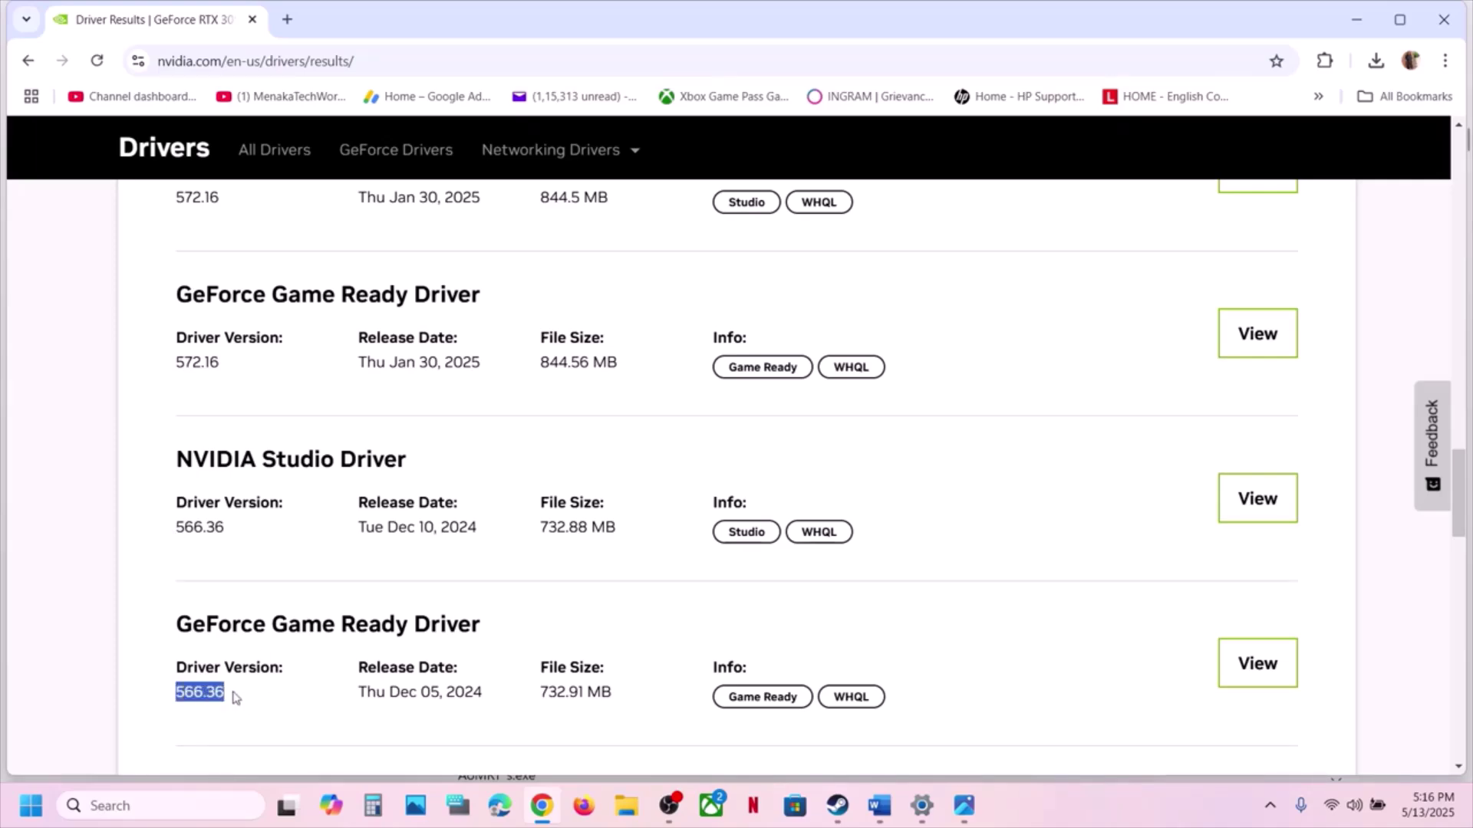
{"action": "scroll", "coordinate": [233, 696], "scroll_direction": "down", "scroll_amount": 1}
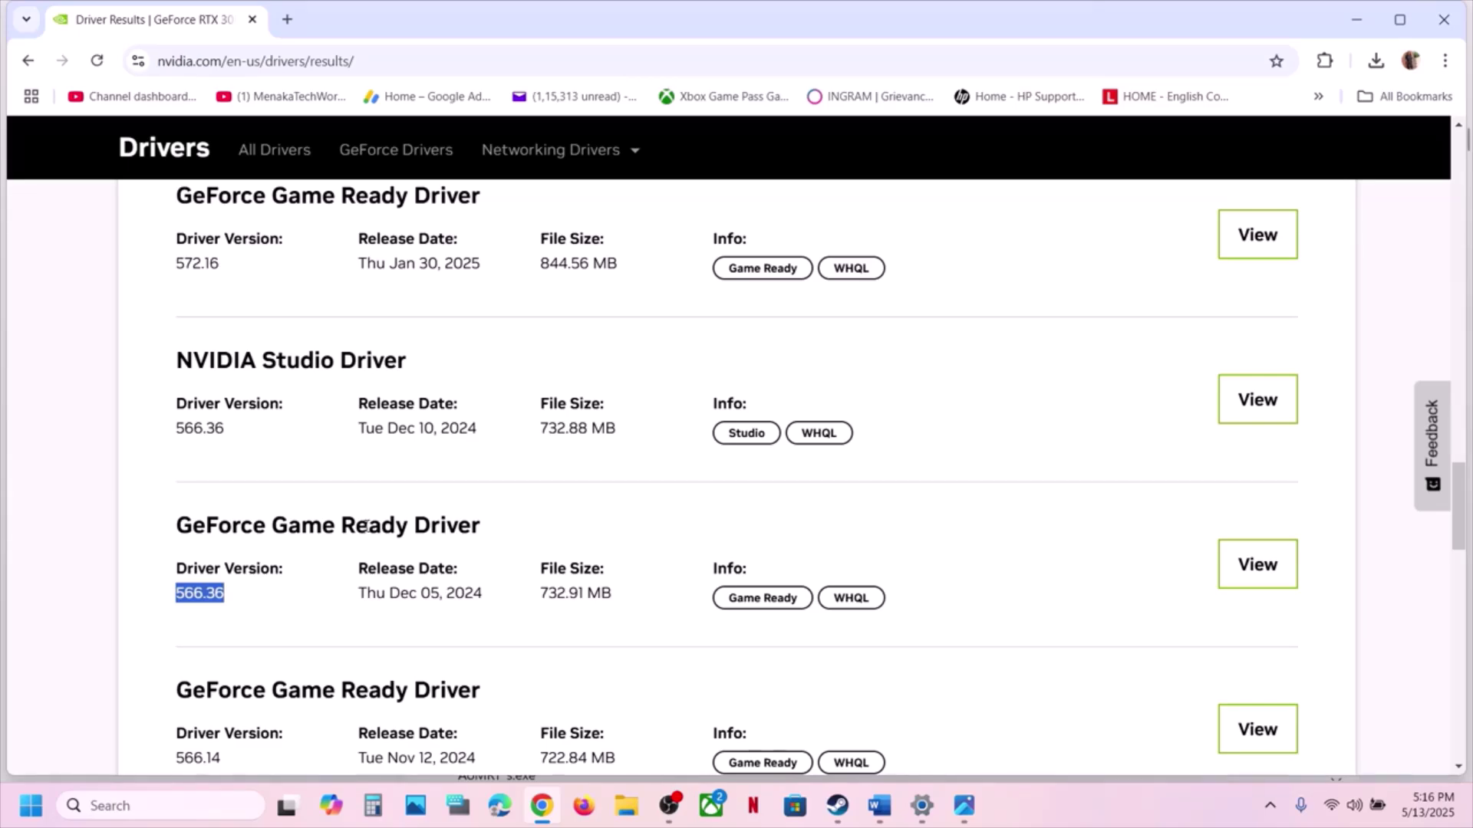
- Review Step 8 in the Word document and view the GPU Driver Error screenshot in Photos for the required driver version
{"action": "left_click", "coordinate": [880, 805]}
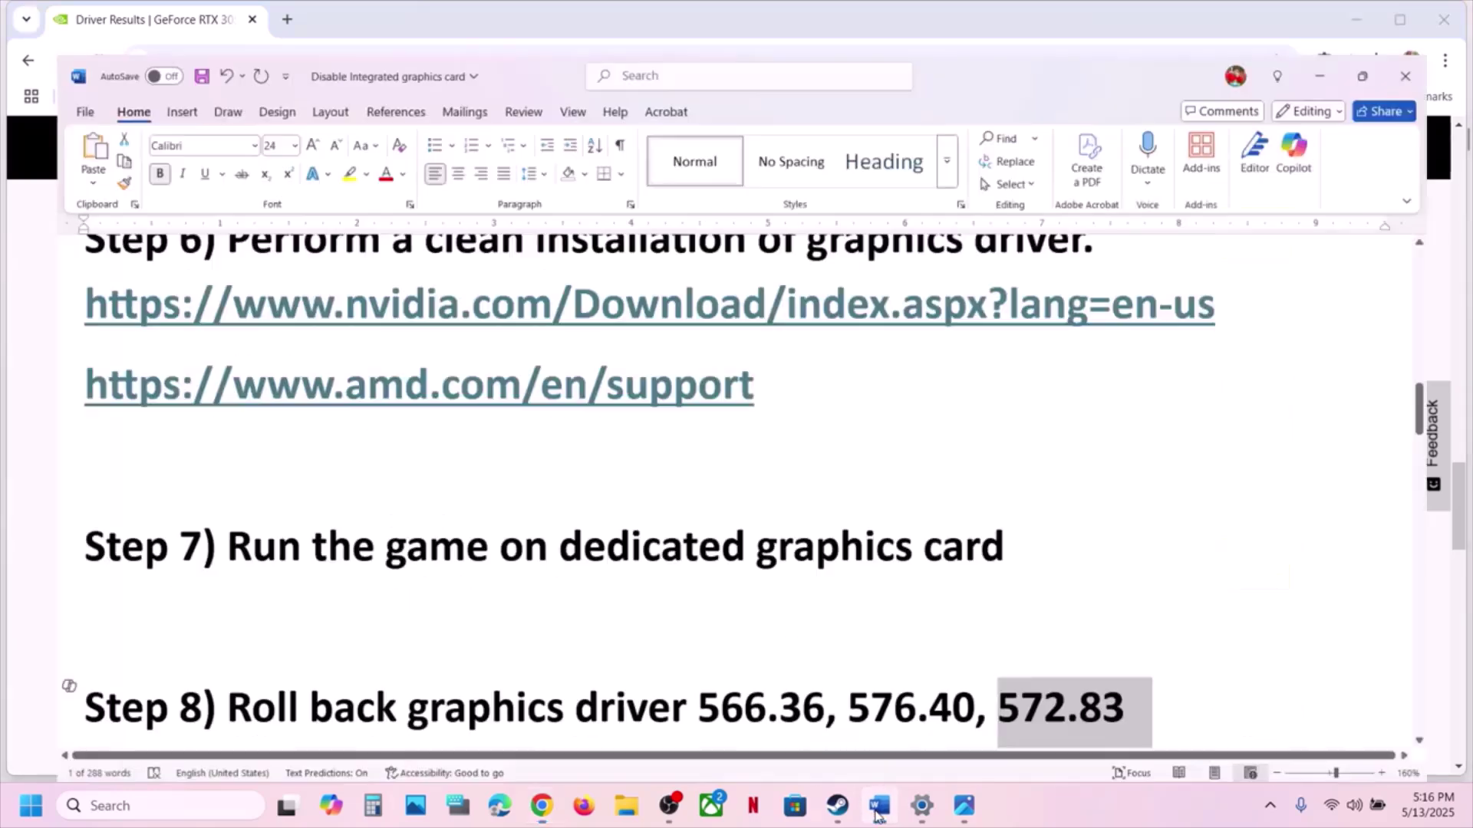
{"action": "scroll", "coordinate": [633, 649], "scroll_direction": "down", "scroll_amount": 1}
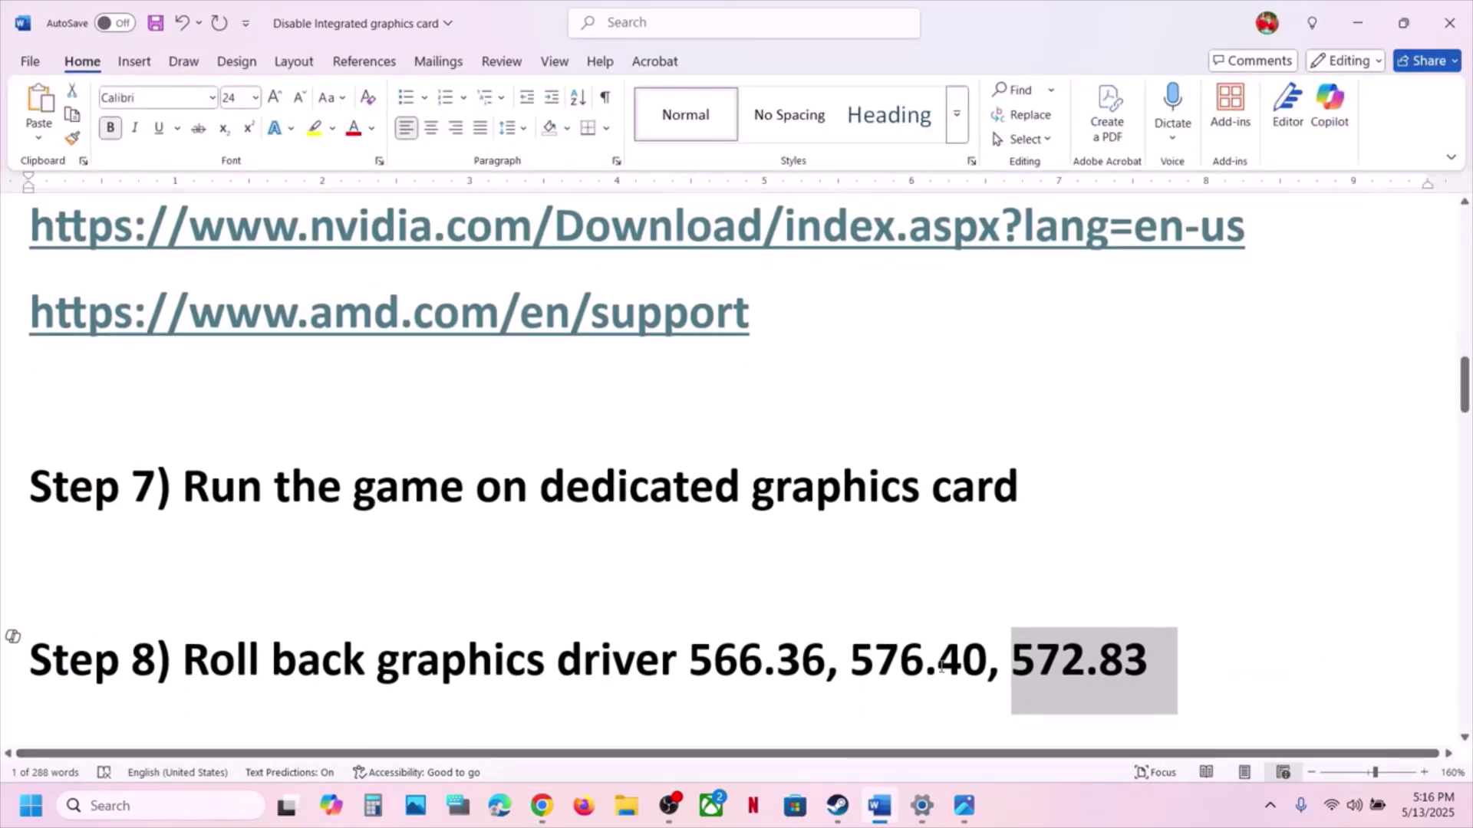
{"action": "left_click", "coordinate": [964, 805]}
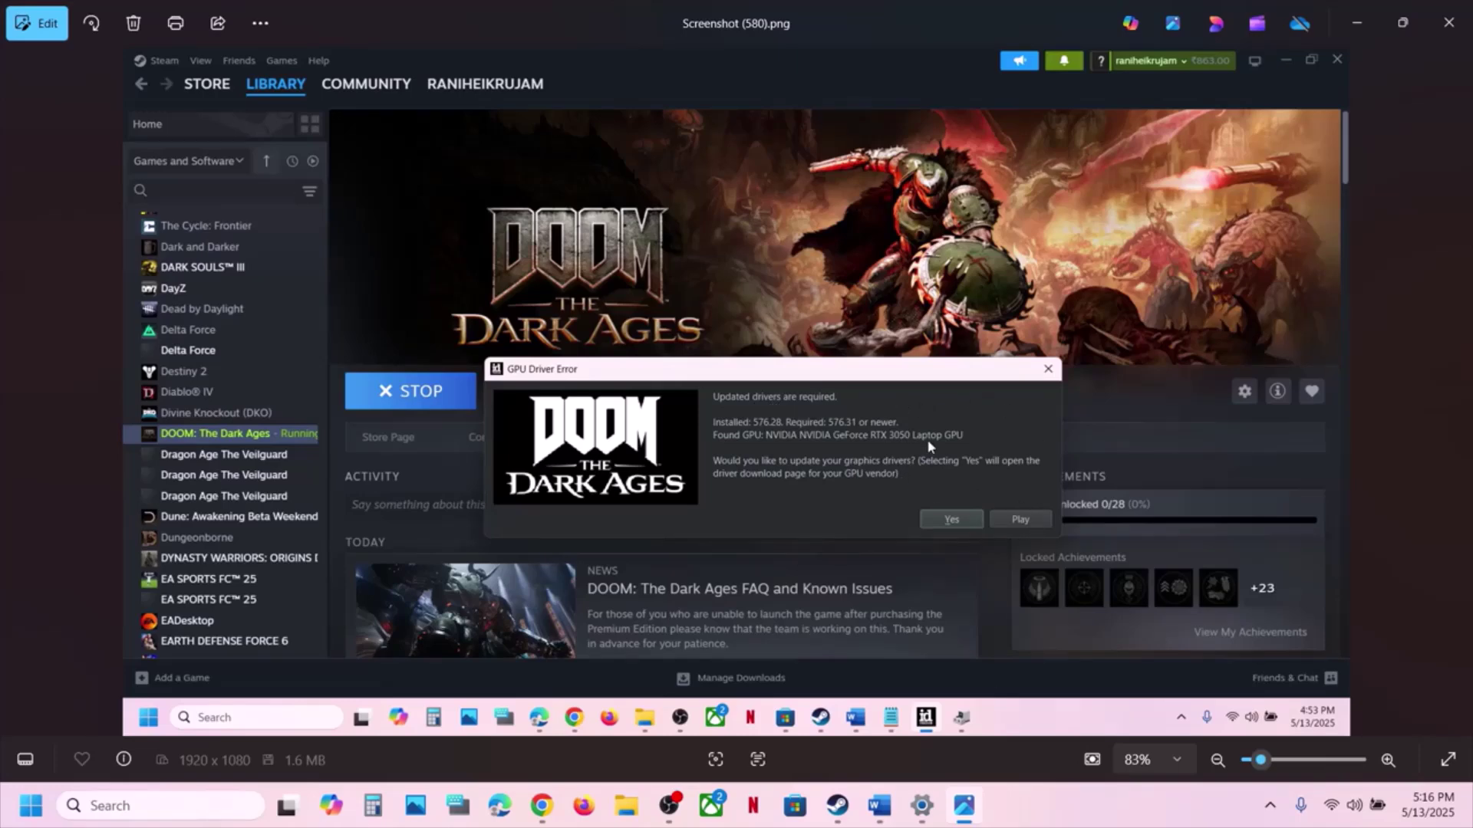
- Return to the Word document and highlight Step 9's instruction about running the game from its installation folder
{"action": "left_click", "coordinate": [879, 809]}
{"action": "left_click", "coordinate": [586, 678]}
{"action": "scroll", "coordinate": [585, 679], "scroll_direction": "down", "scroll_amount": 3}
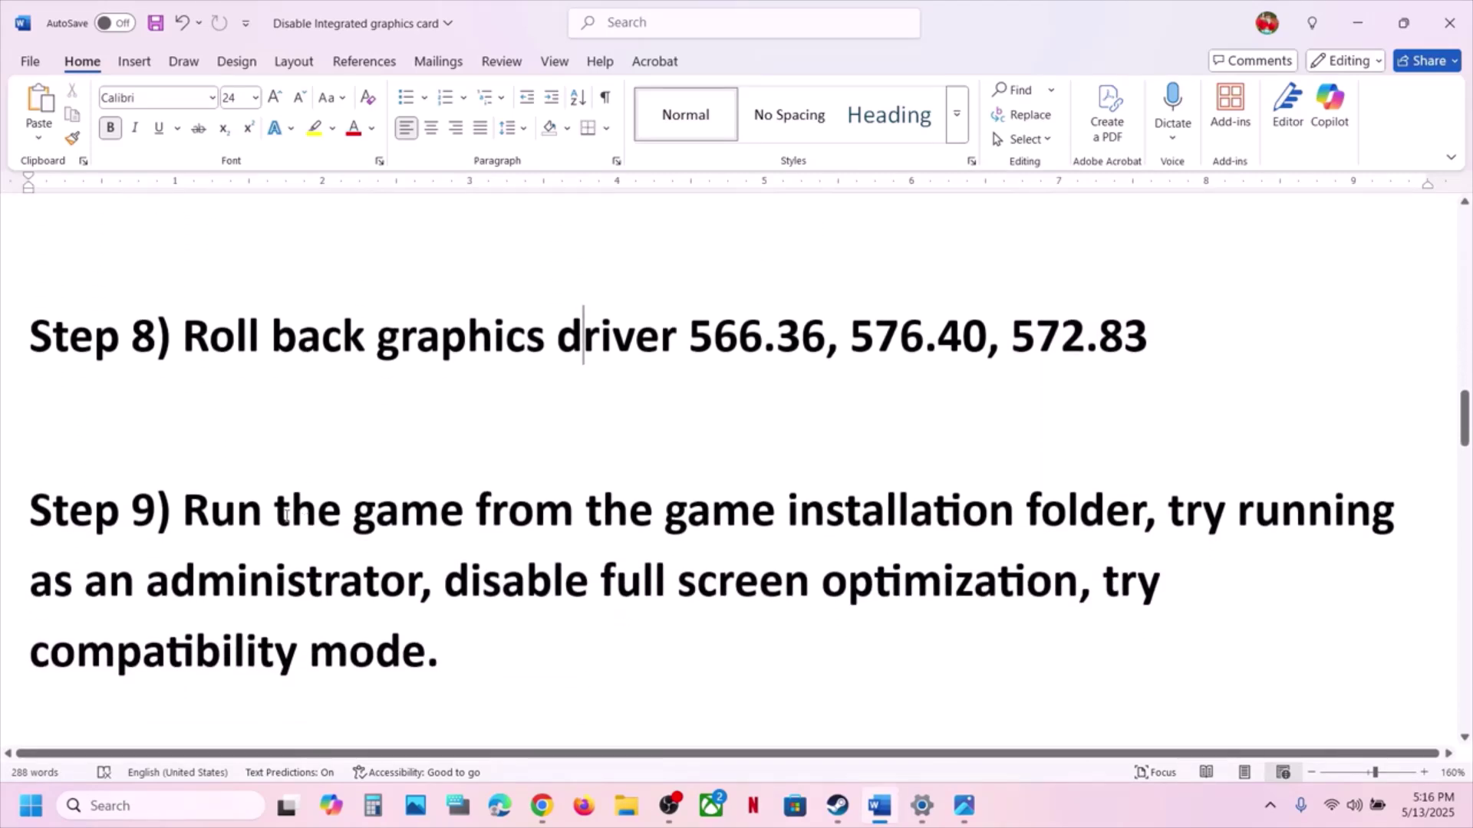
{"action": "left_click_drag", "start_coordinate": [275, 513], "coordinate": [1143, 513]}
- Switch to Steam and browse the local files of DOOM: The Dark Ages
{"action": "left_click", "coordinate": [838, 805]}
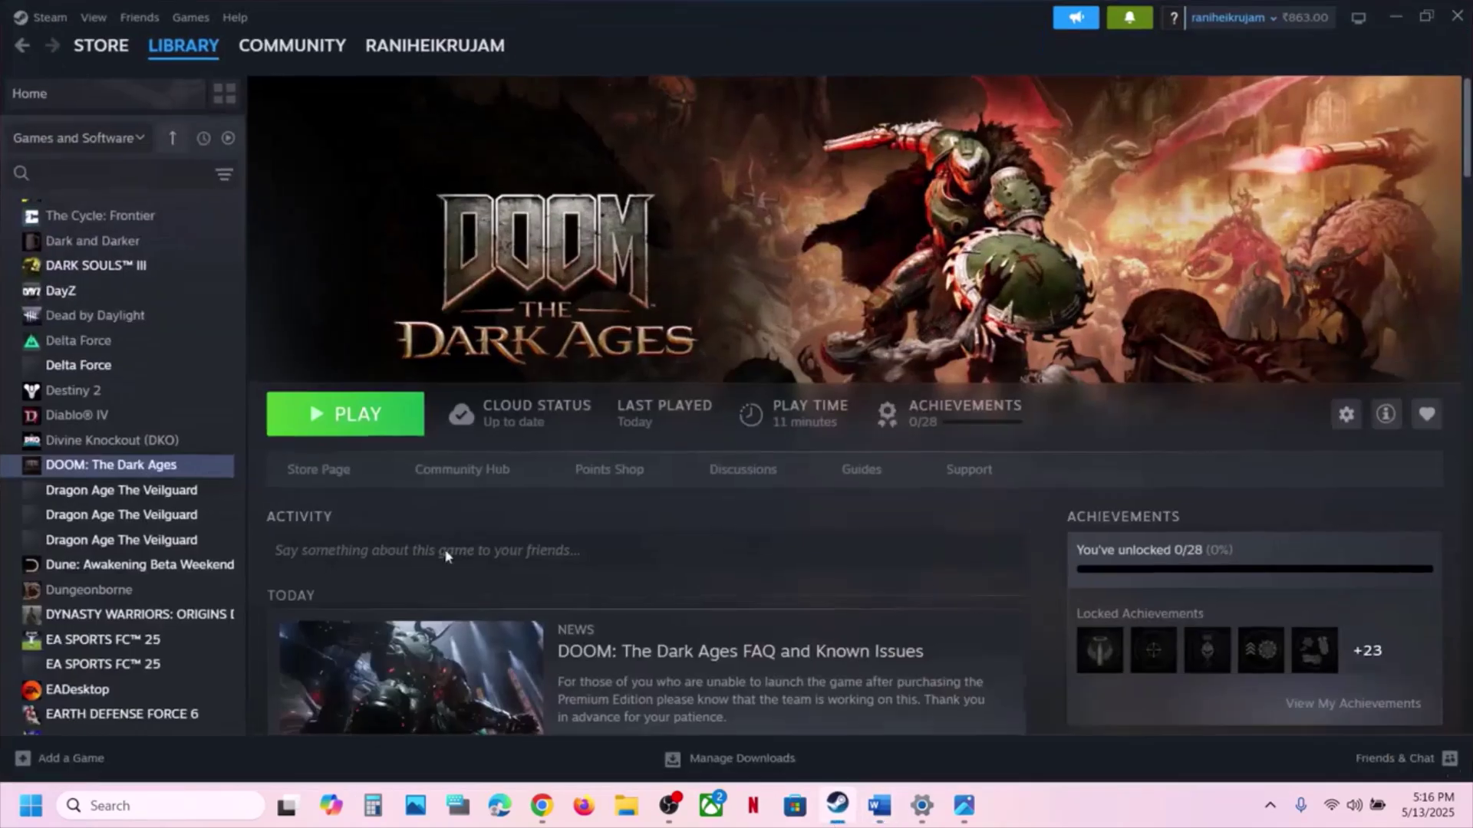
{"action": "right_click", "coordinate": [120, 463]}
{"action": "mouse_move", "coordinate": [215, 571]}
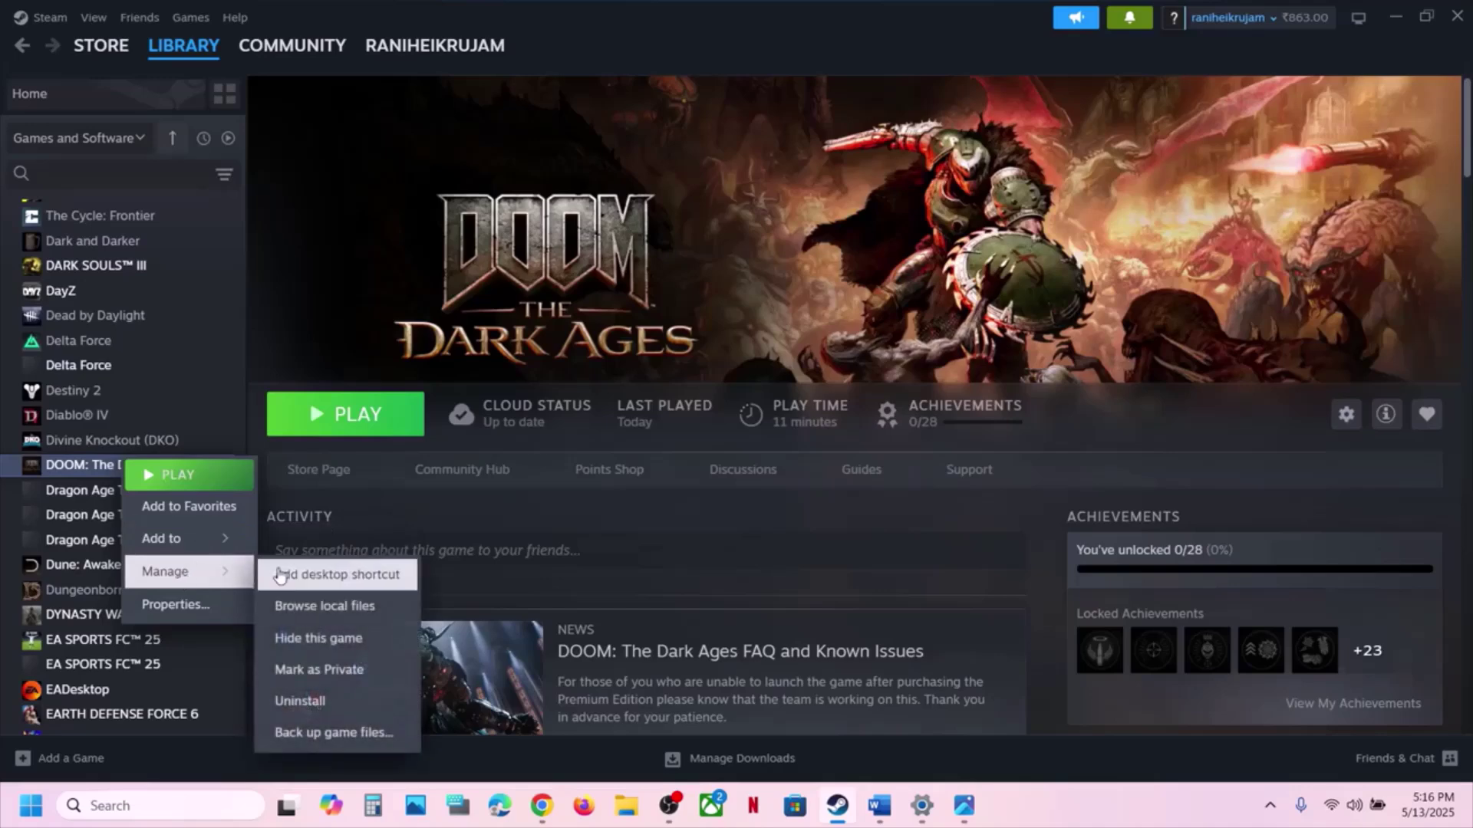
{"action": "left_click", "coordinate": [330, 513]}
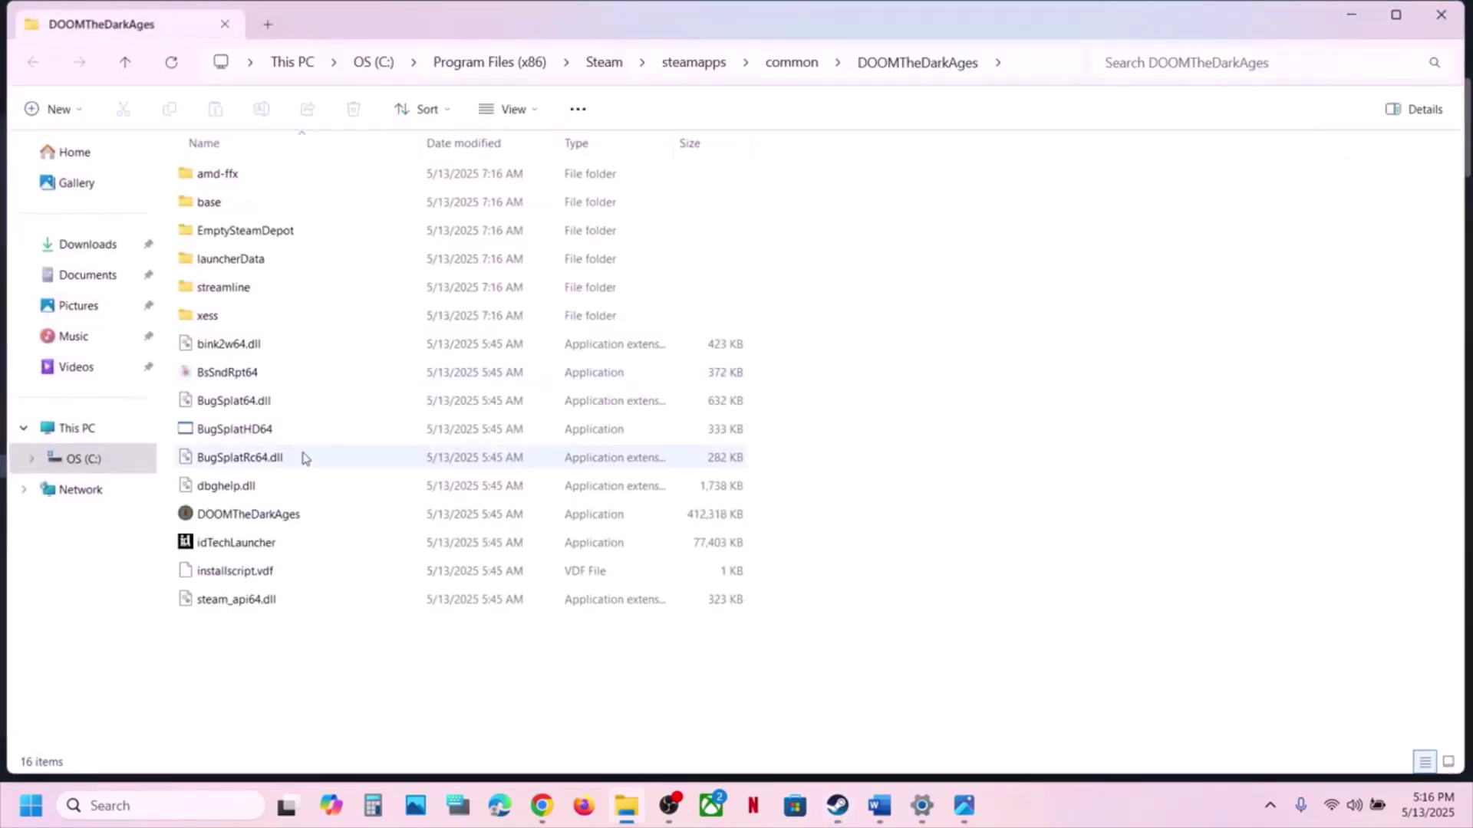
- Open the compatibility properties of the DOOMTheDarkAges application and apply the option to run this program as an administrator
{"action": "left_click", "coordinate": [236, 525]}
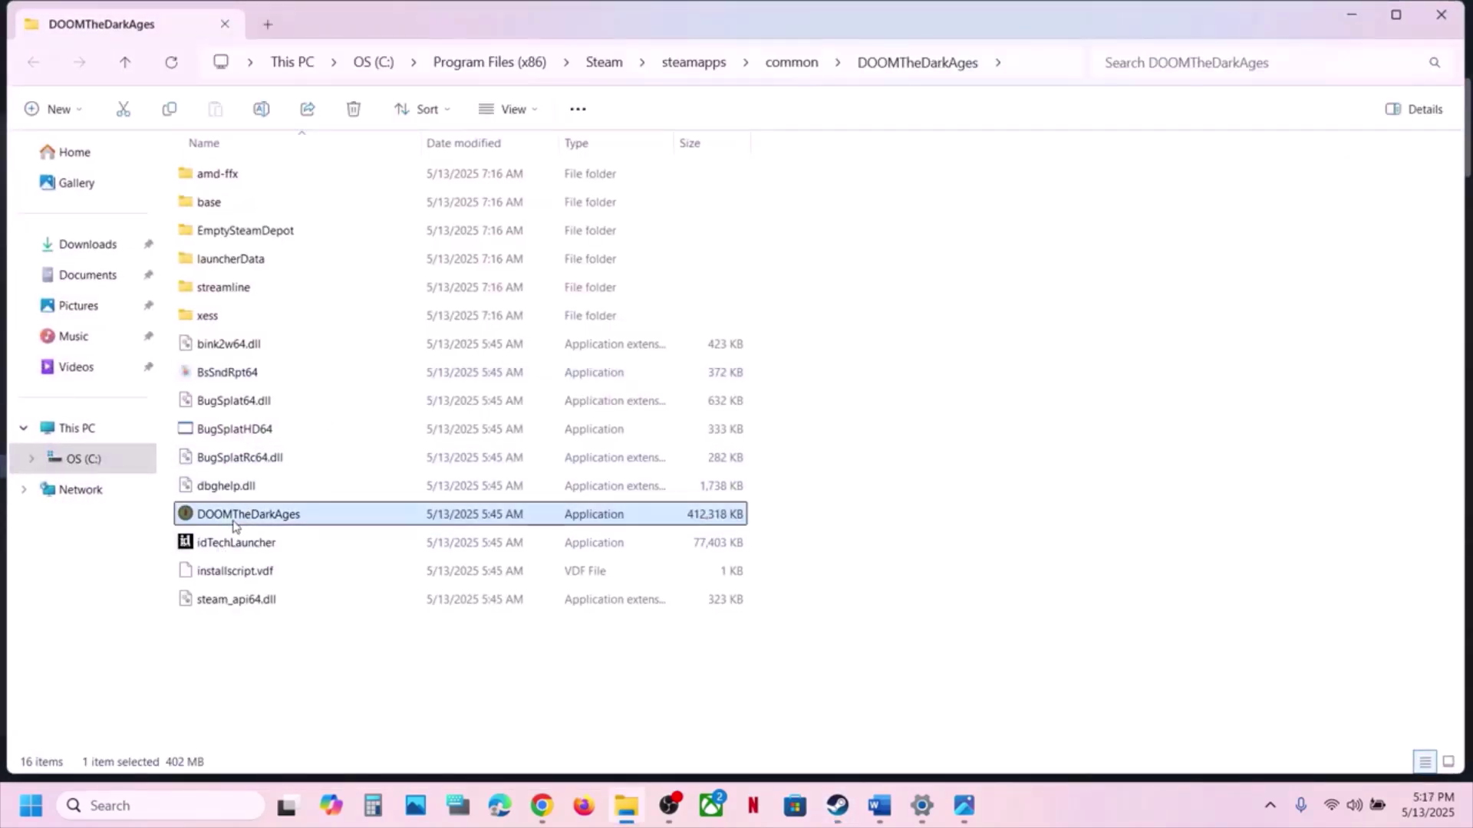
{"action": "right_click", "coordinate": [269, 526]}
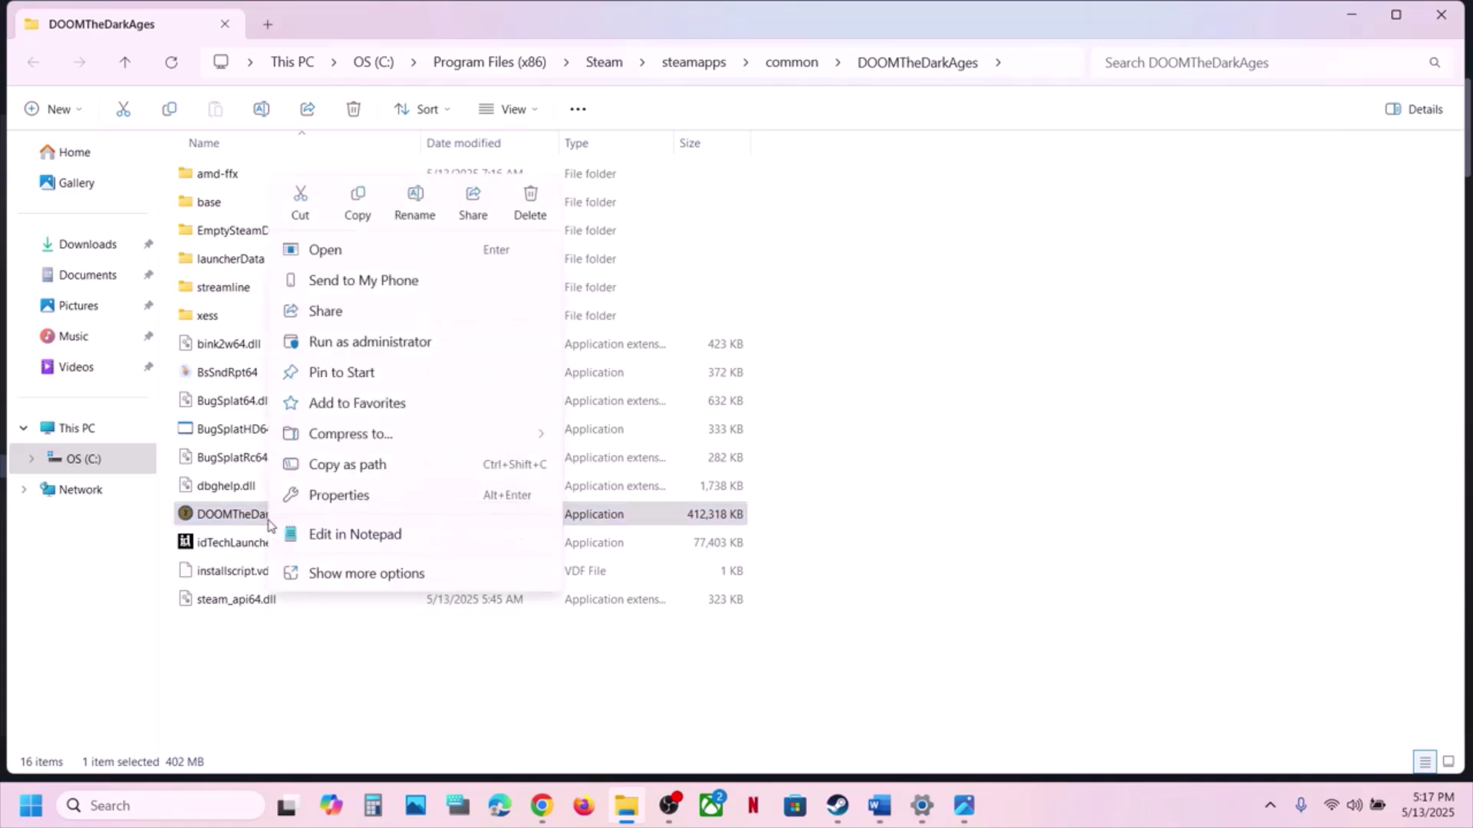
{"action": "left_click", "coordinate": [365, 500]}
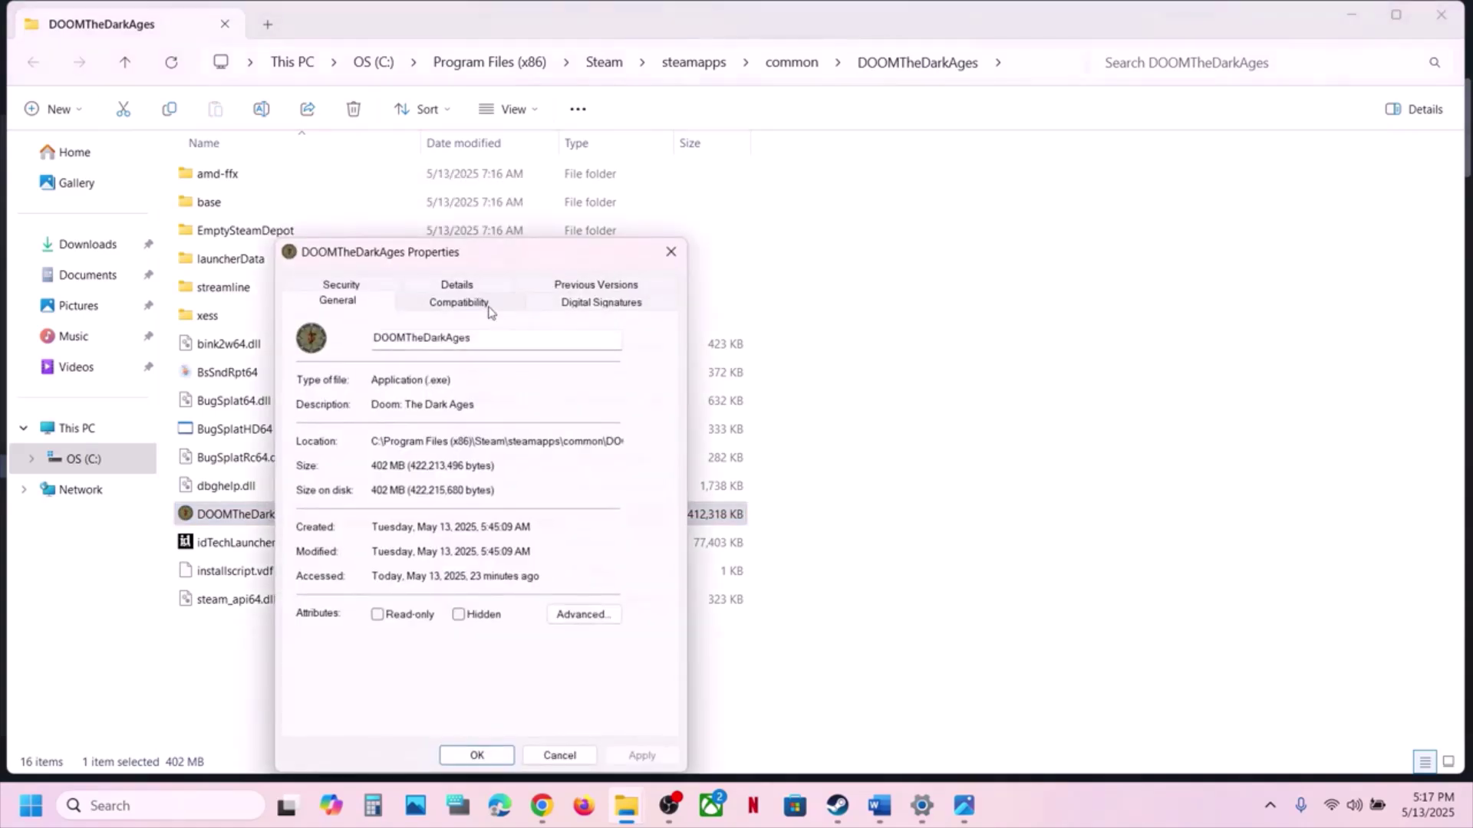
{"action": "left_click", "coordinate": [491, 311]}
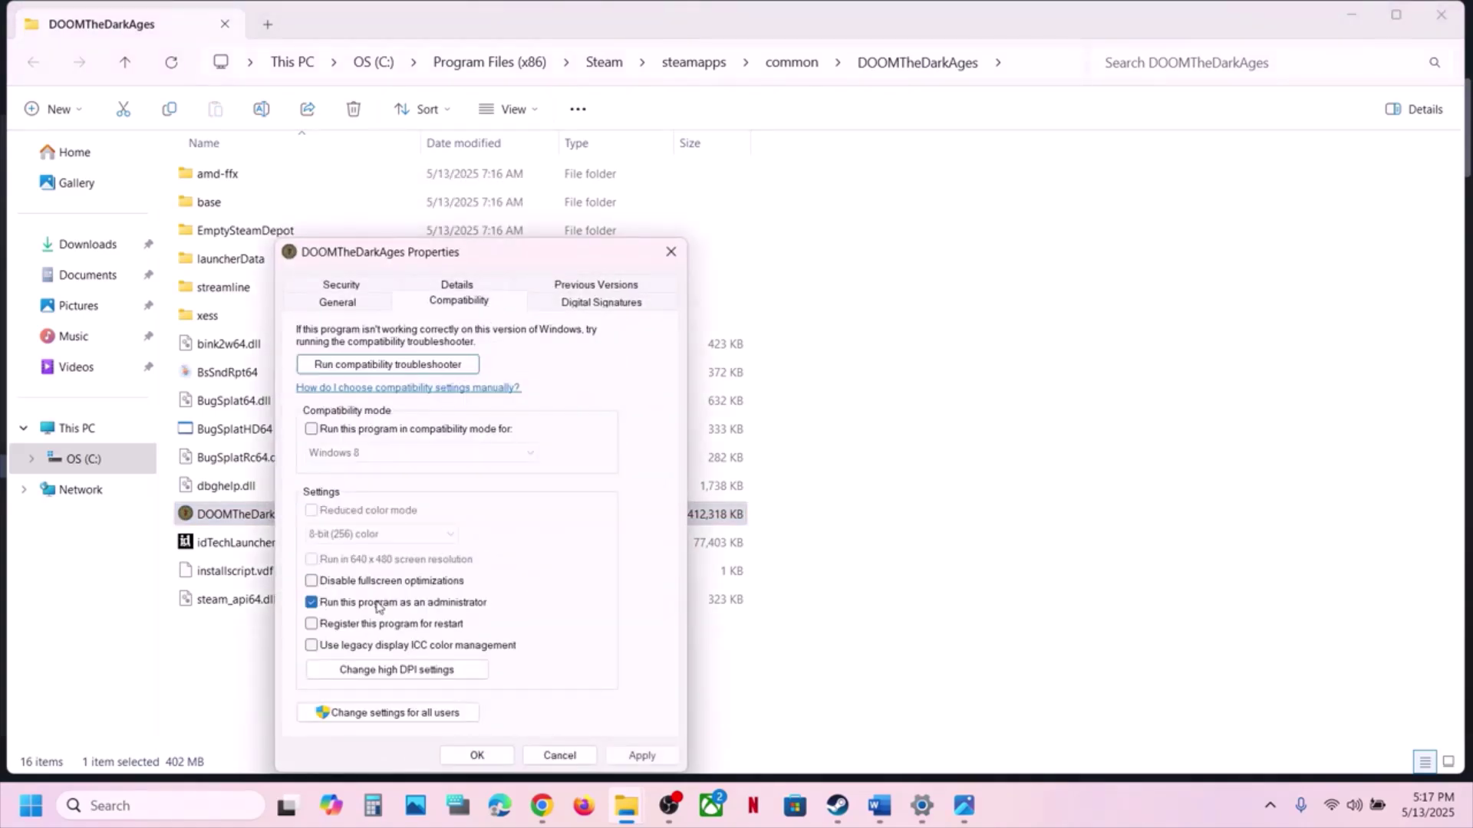
{"action": "left_click", "coordinate": [641, 754]}
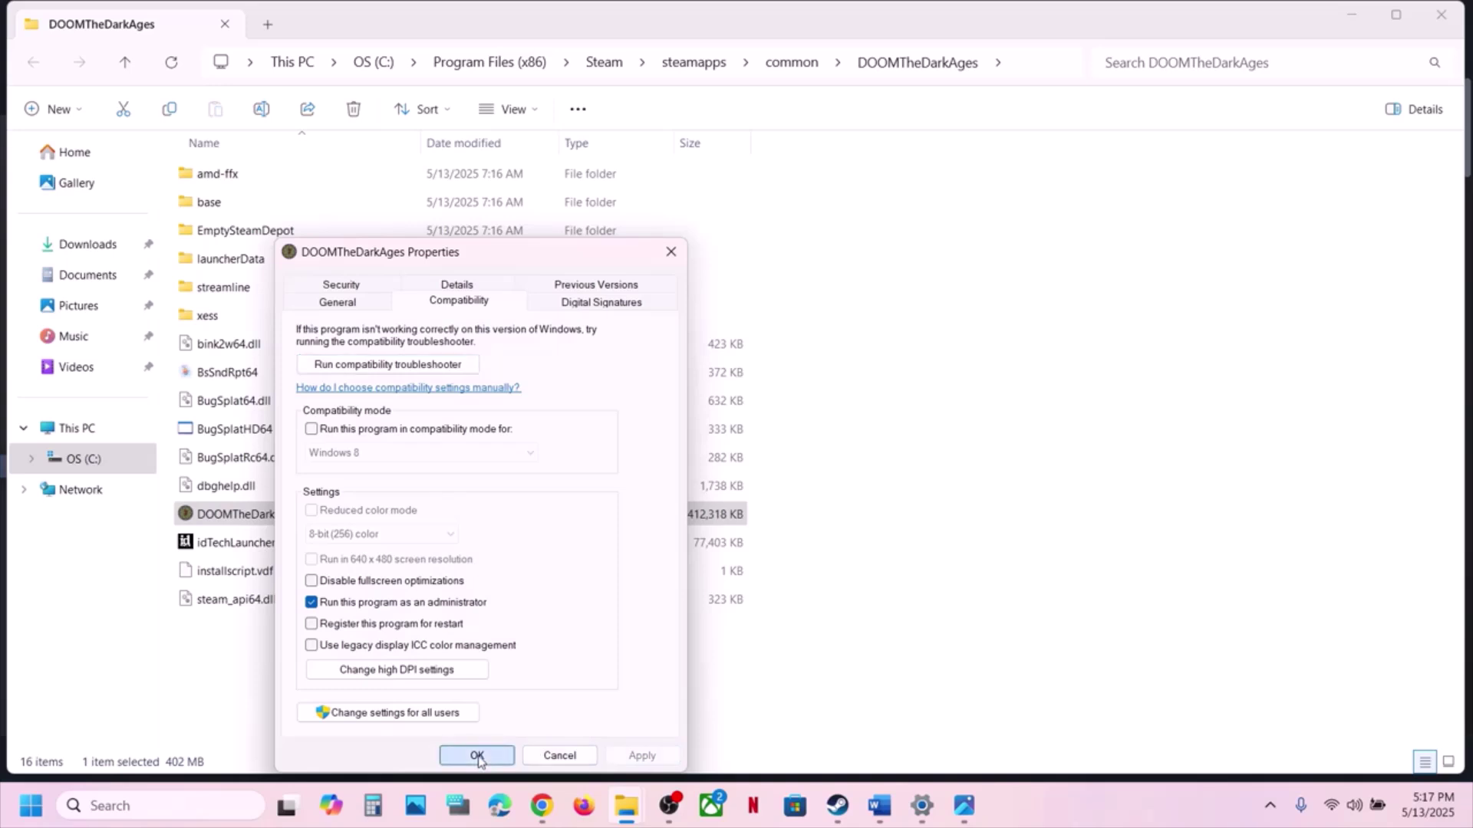
- Close the properties, reopen the compatibility settings of the DOOMTheDarkAges application, and apply compatibility mode for Windows 8
{"action": "left_click", "coordinate": [477, 755]}
{"action": "right_click", "coordinate": [274, 521]}
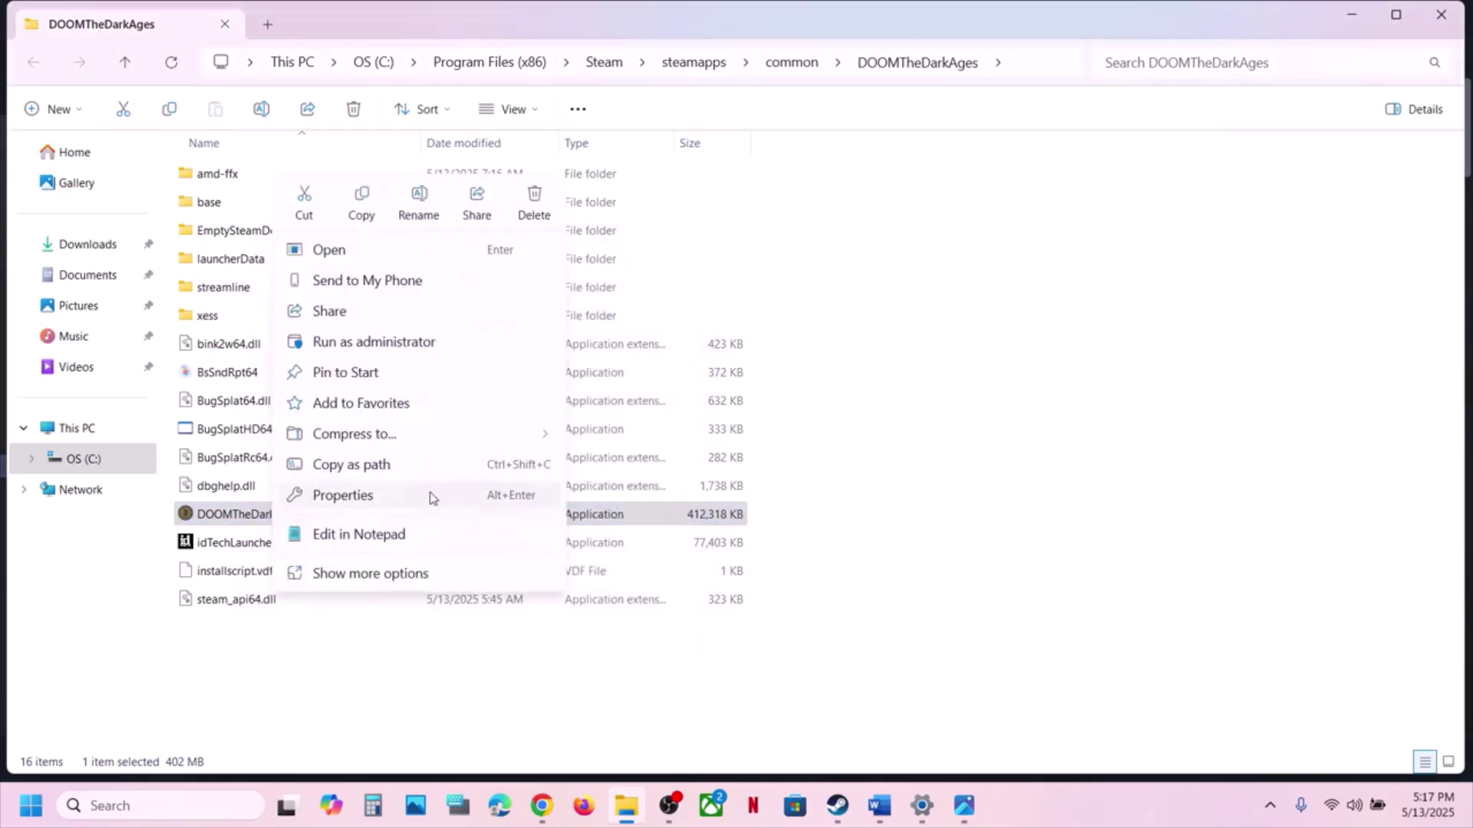
{"action": "left_click", "coordinate": [401, 492]}
{"action": "left_click", "coordinate": [489, 306]}
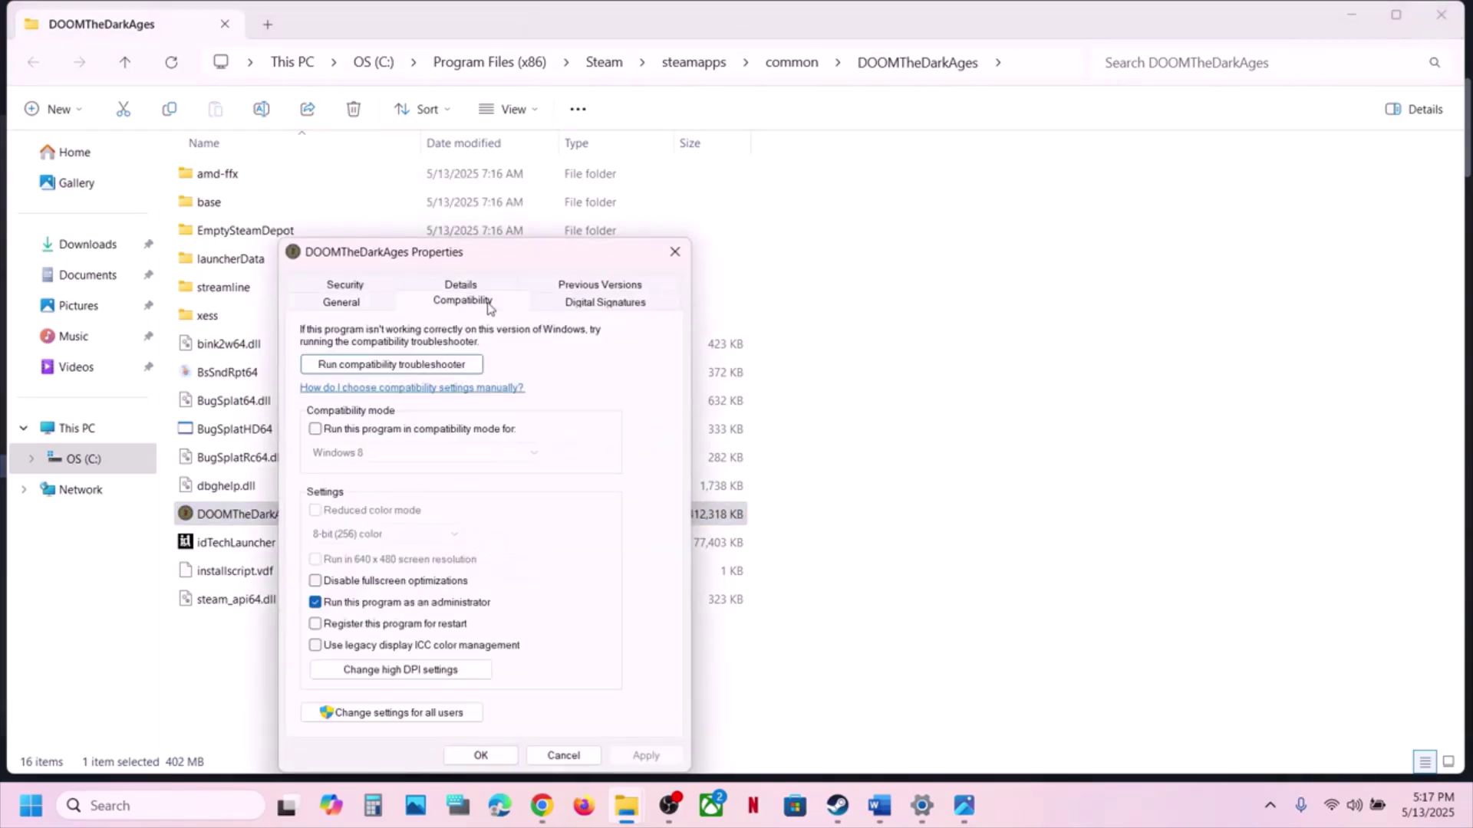
{"action": "left_click", "coordinate": [316, 431]}
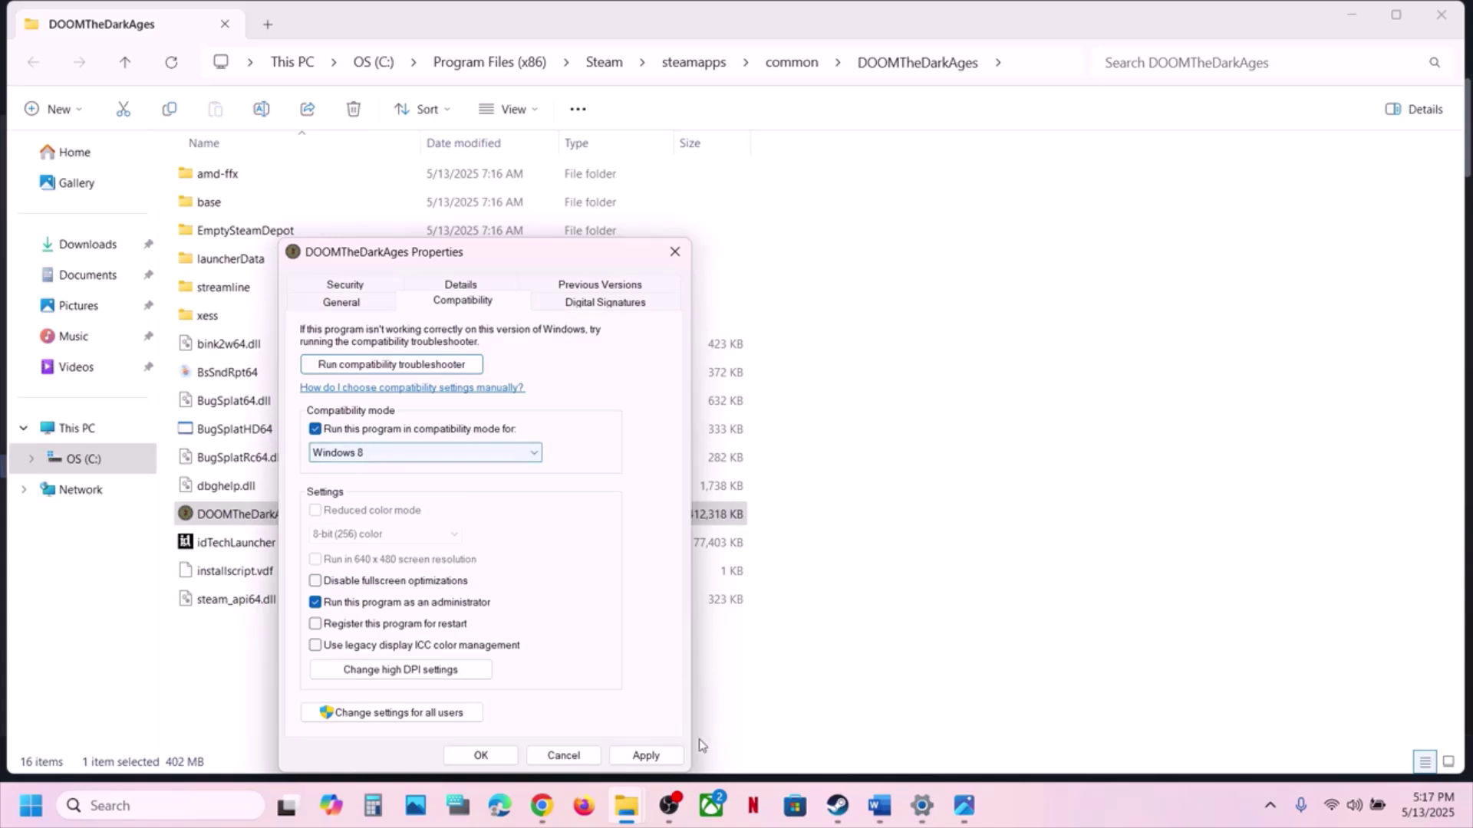
{"action": "left_click", "coordinate": [646, 755]}
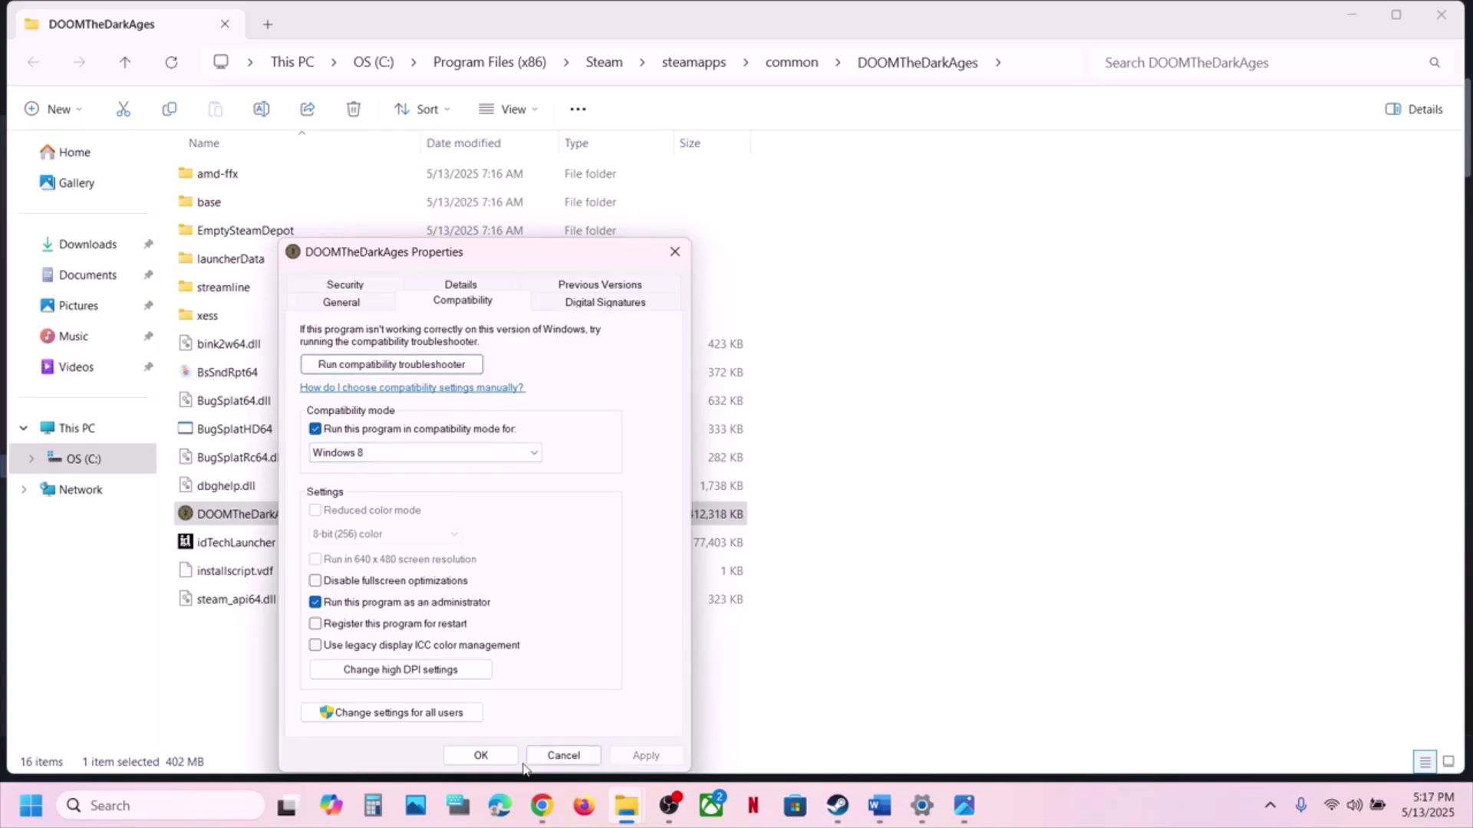
- Set the application's compatibility mode to Windows 7, disable fullscreen optimizations, and apply and confirm the properties
{"action": "left_click", "coordinate": [391, 459]}
{"action": "left_click", "coordinate": [372, 512]}
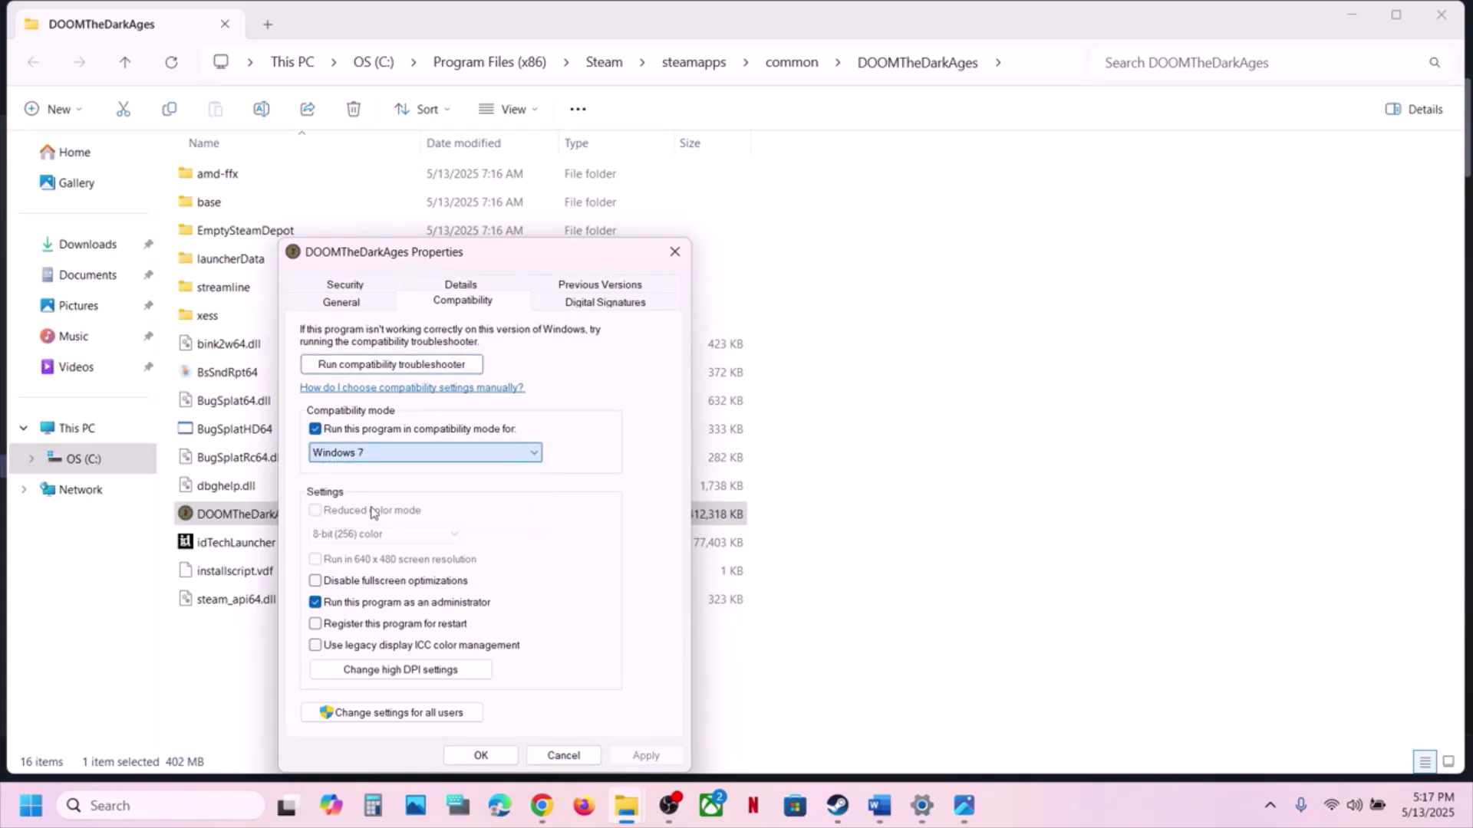
{"action": "left_click", "coordinate": [645, 756]}
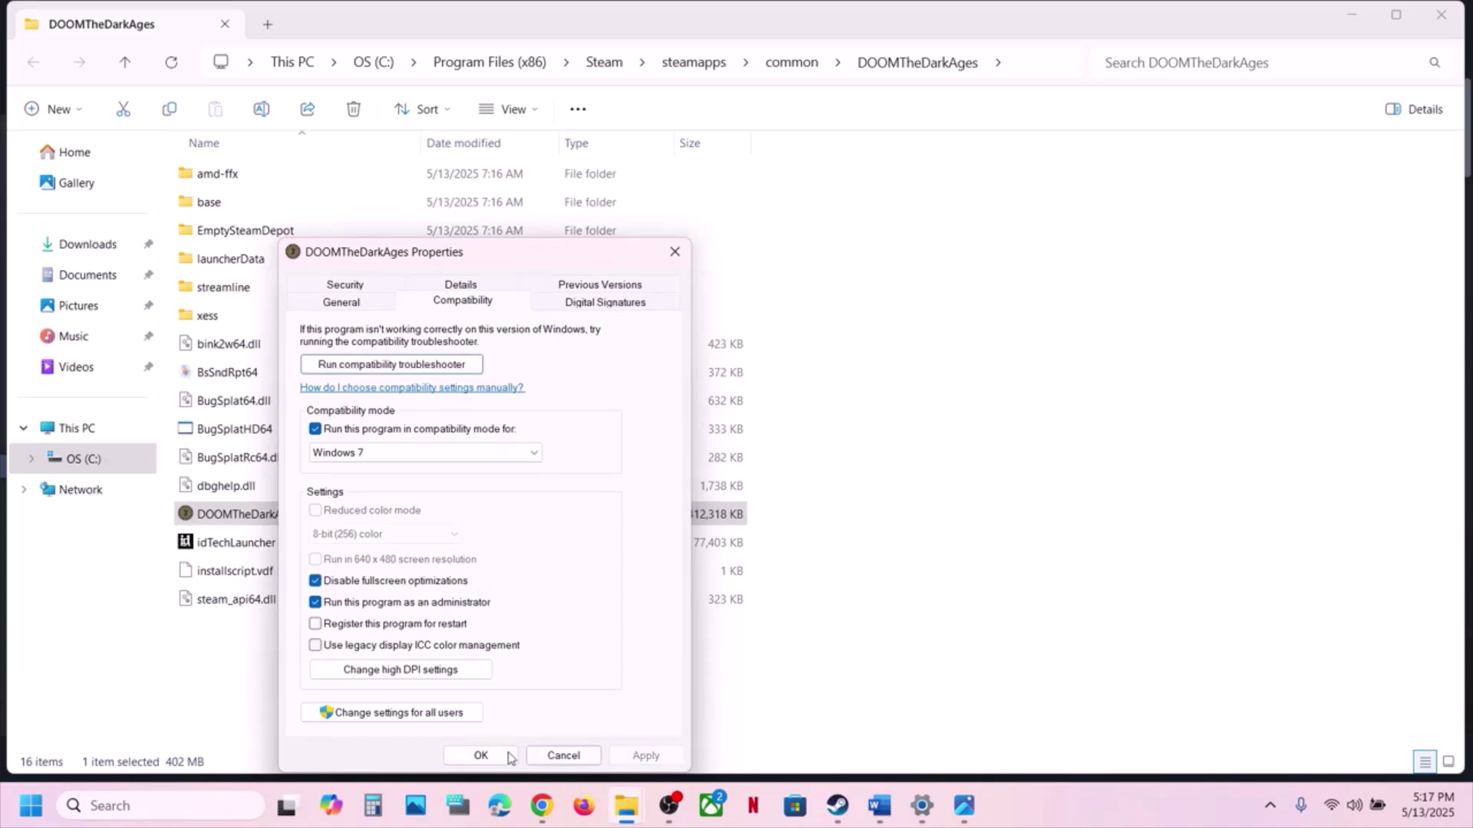
{"action": "left_click", "coordinate": [481, 756]}
- Reopen the compatibility properties of DOOMTheDarkAges and clear compatibility mode, disabled fullscreen optimizations, and running as administrator, applying the changes
{"action": "right_click", "coordinate": [253, 514]}
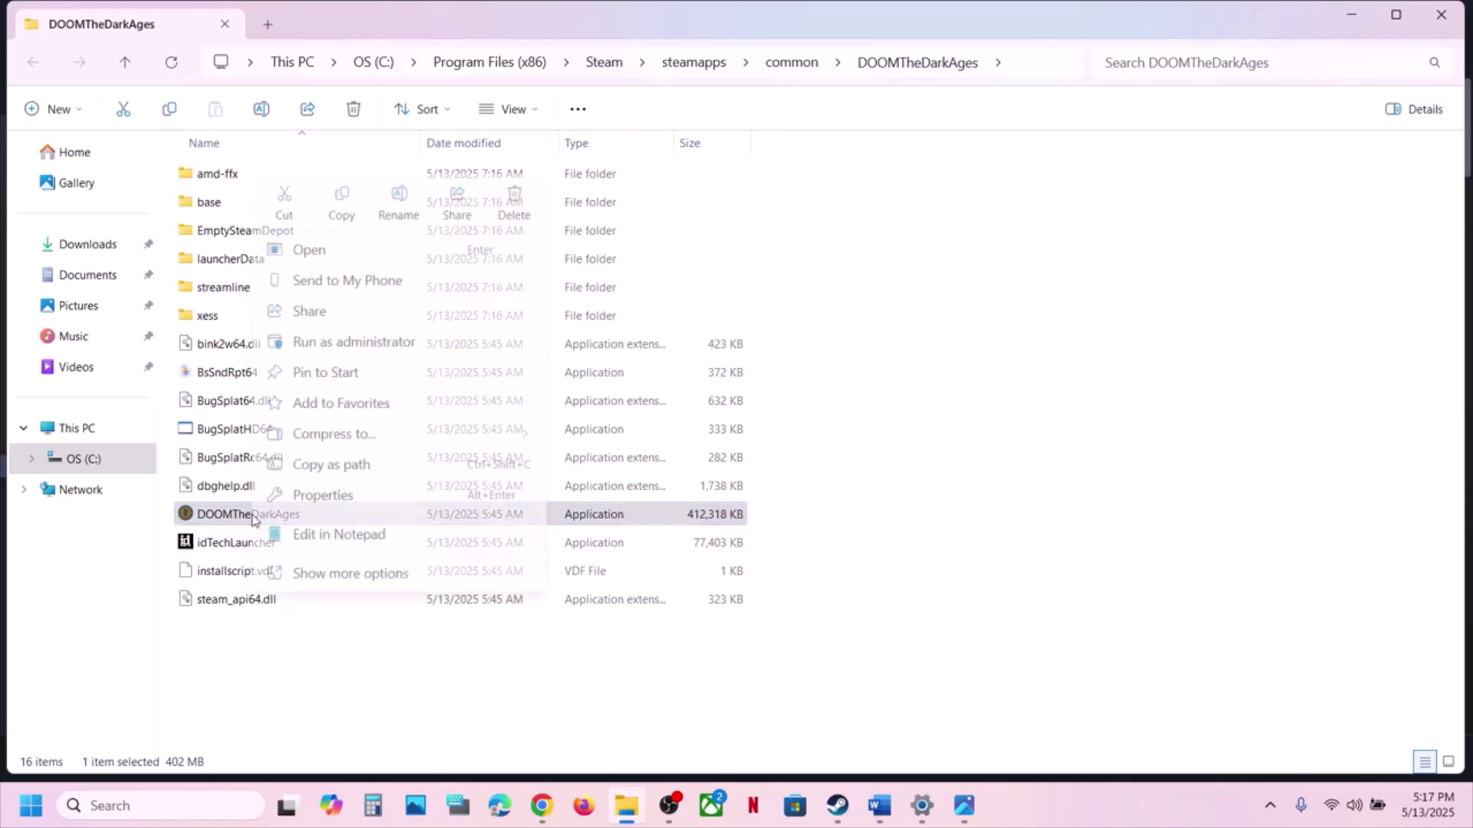
{"action": "left_click", "coordinate": [325, 496]}
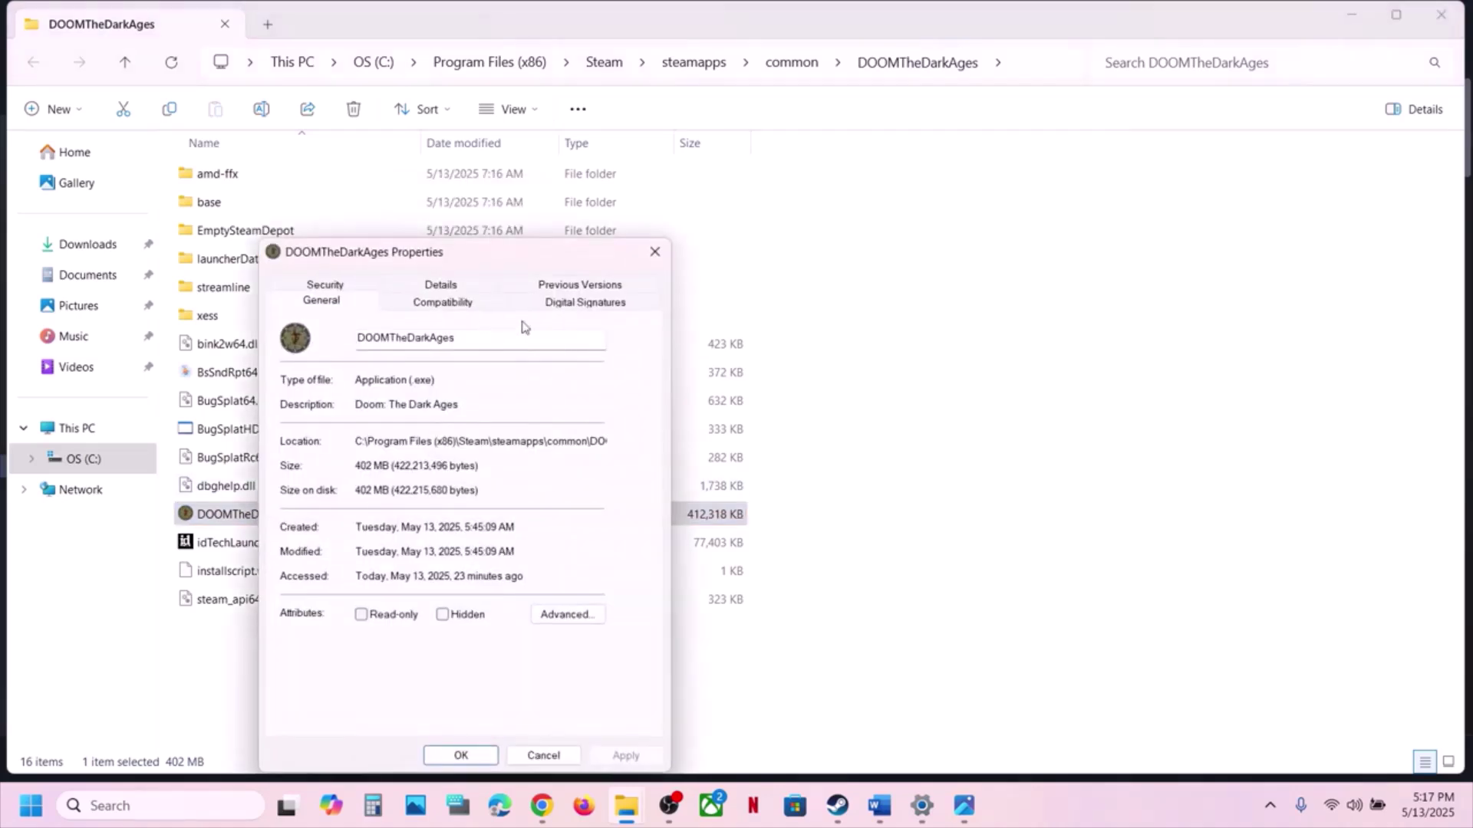
{"action": "left_click", "coordinate": [442, 302]}
{"action": "left_click", "coordinate": [295, 429]}
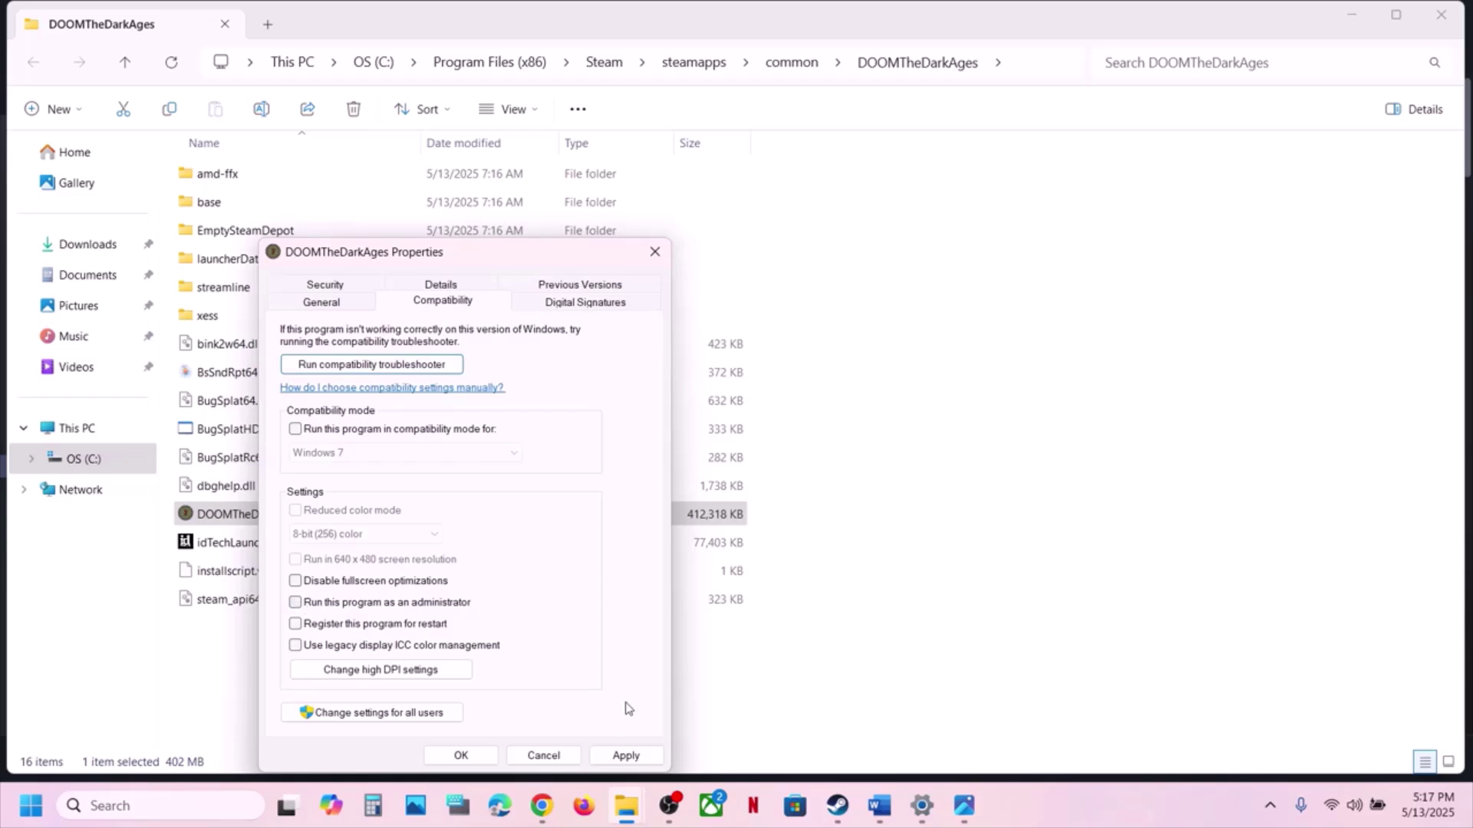
{"action": "left_click", "coordinate": [625, 755]}
{"action": "left_click", "coordinate": [460, 756]}
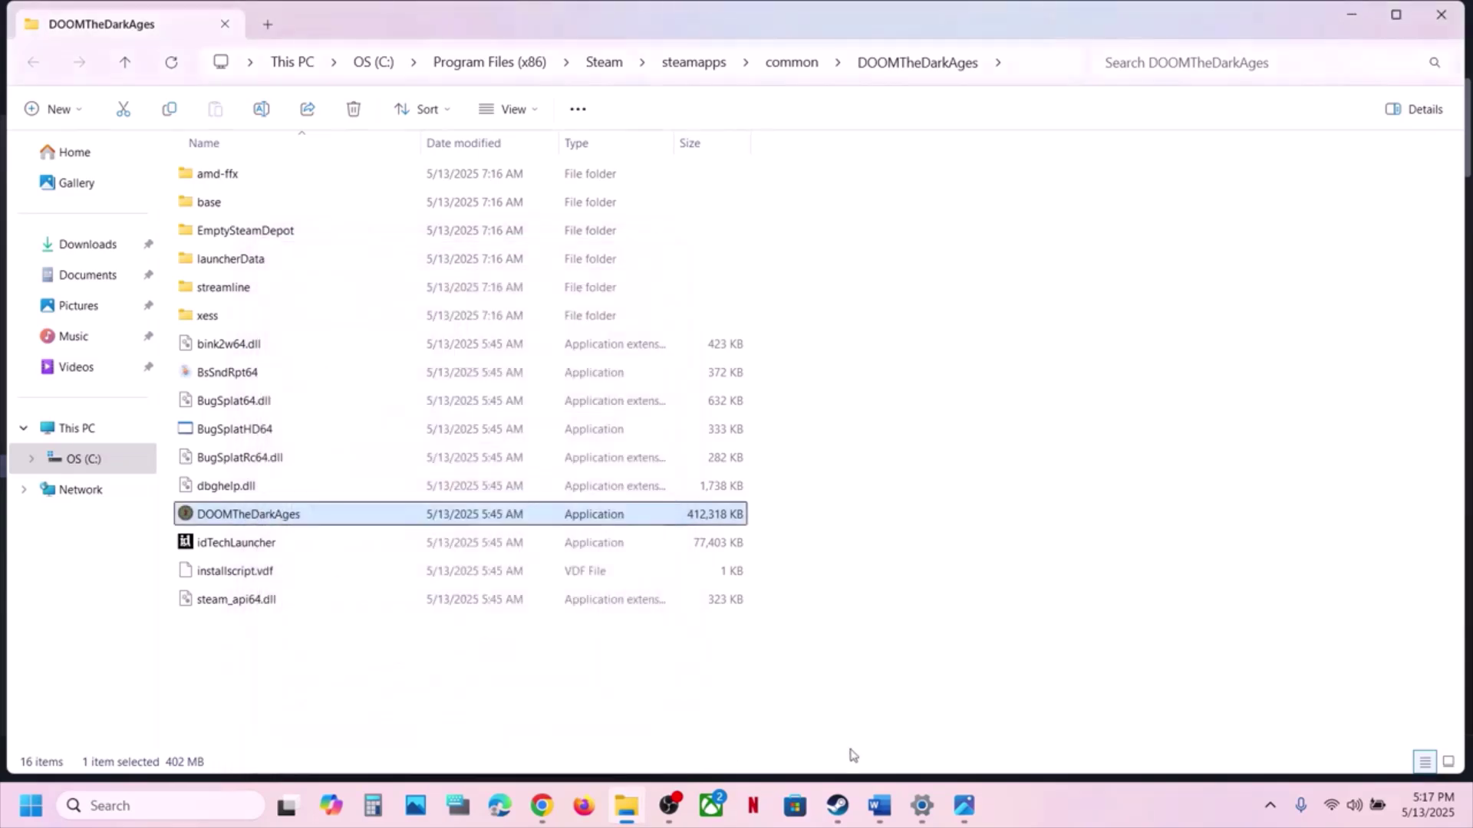
- Return to the Word document and highlight Step 10's instruction about allowing the game exe file in the antivirus program
{"action": "left_click", "coordinate": [837, 805]}
{"action": "left_click", "coordinate": [879, 805]}
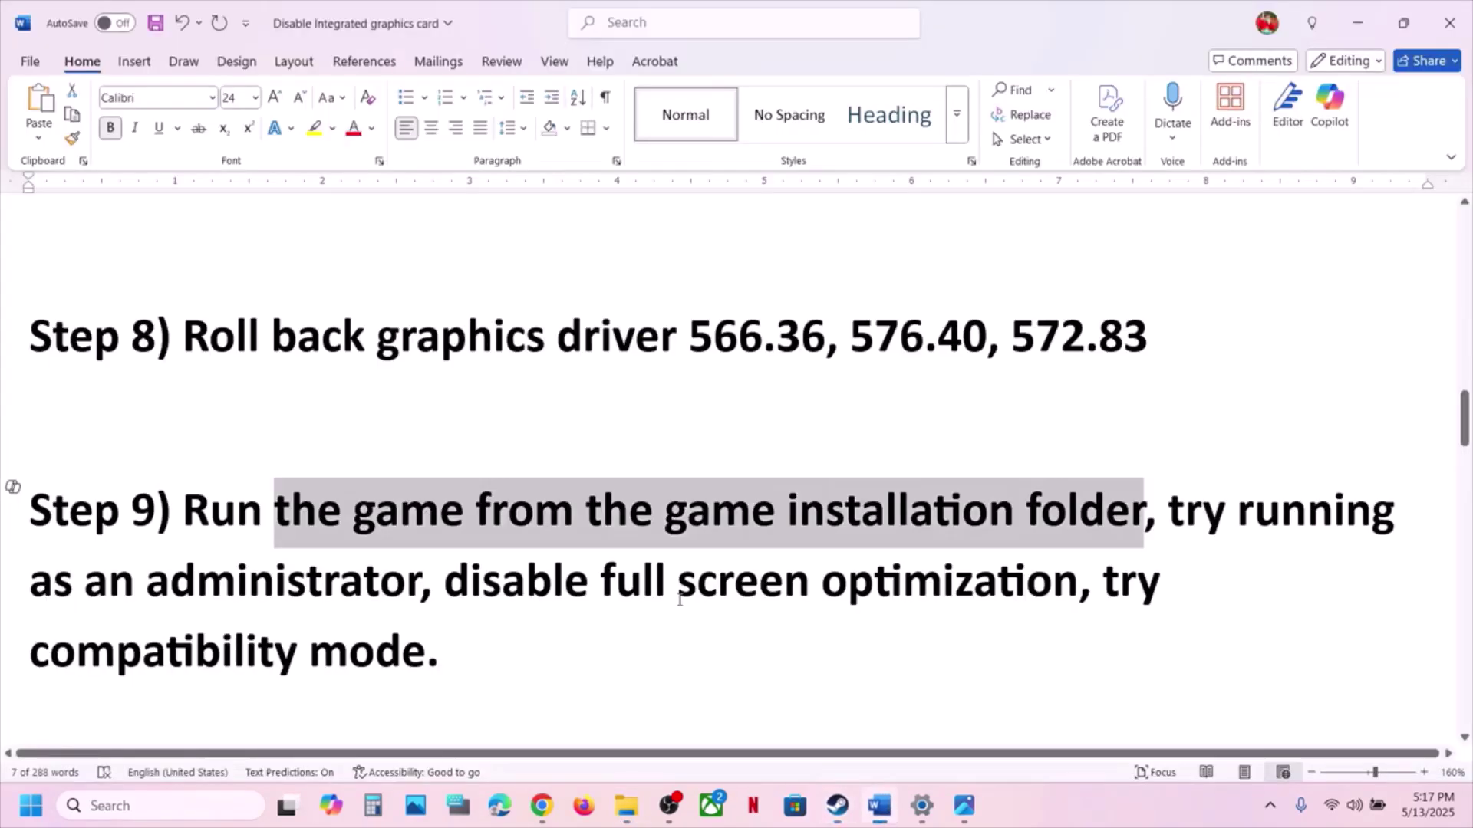
{"action": "scroll", "coordinate": [679, 599], "scroll_direction": "down", "scroll_amount": 3}
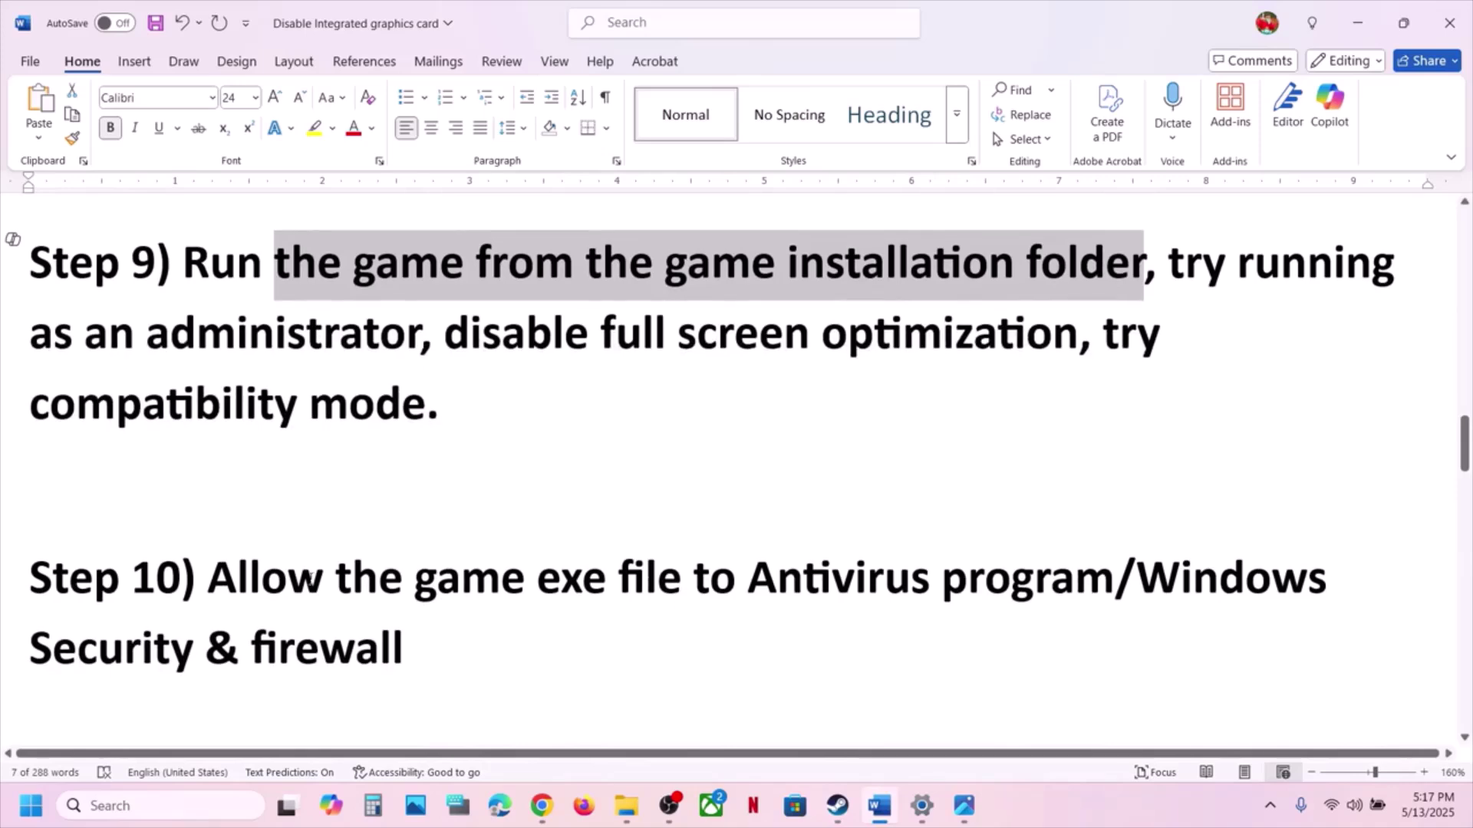
{"action": "left_click_drag", "start_coordinate": [213, 573], "coordinate": [977, 566]}
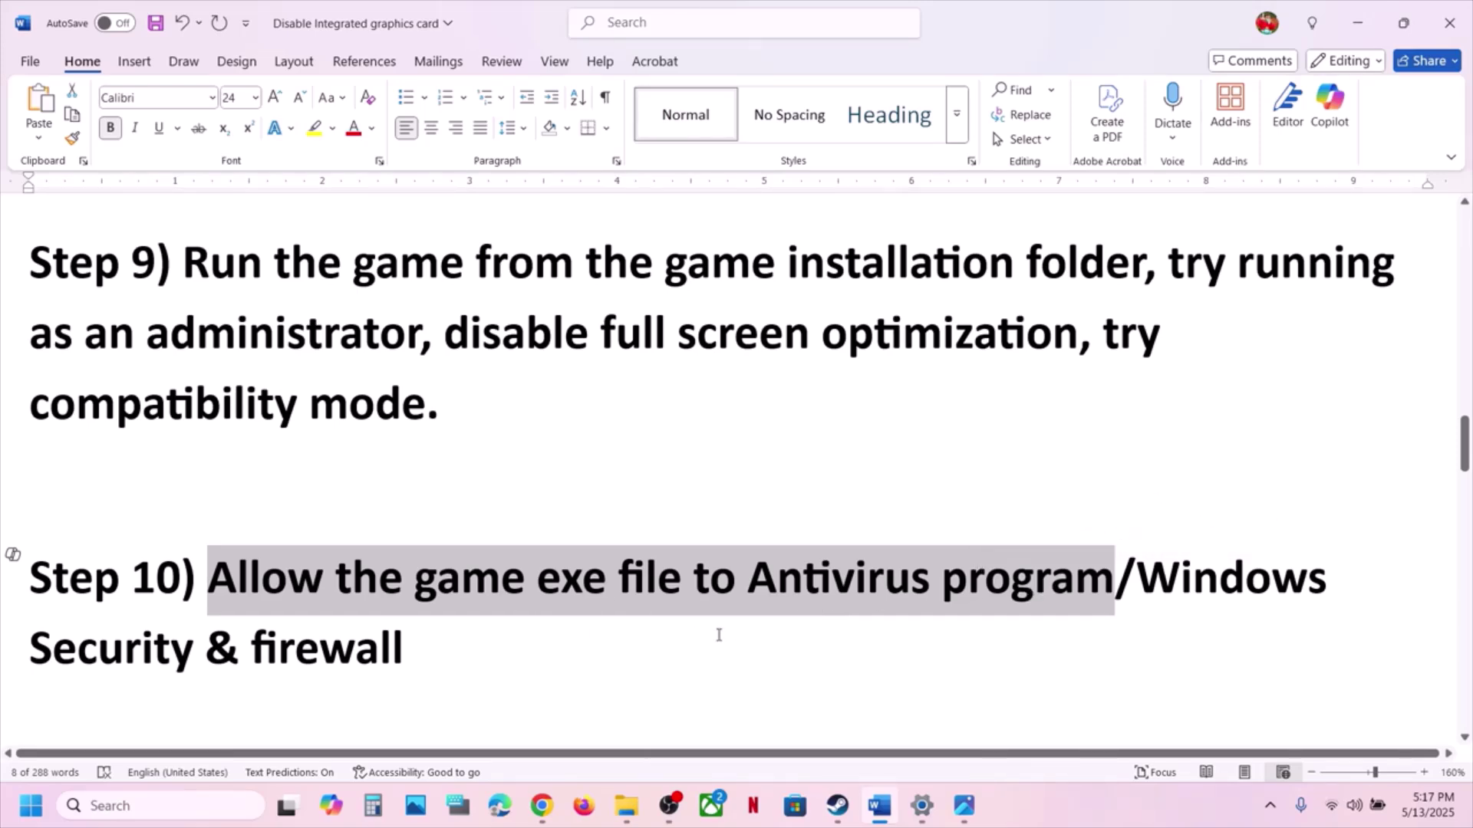
- Switch to Windows Settings and open Virus & threat protection from the Windows Security page under Privacy & security
{"action": "key", "text": "alt+Tab"}
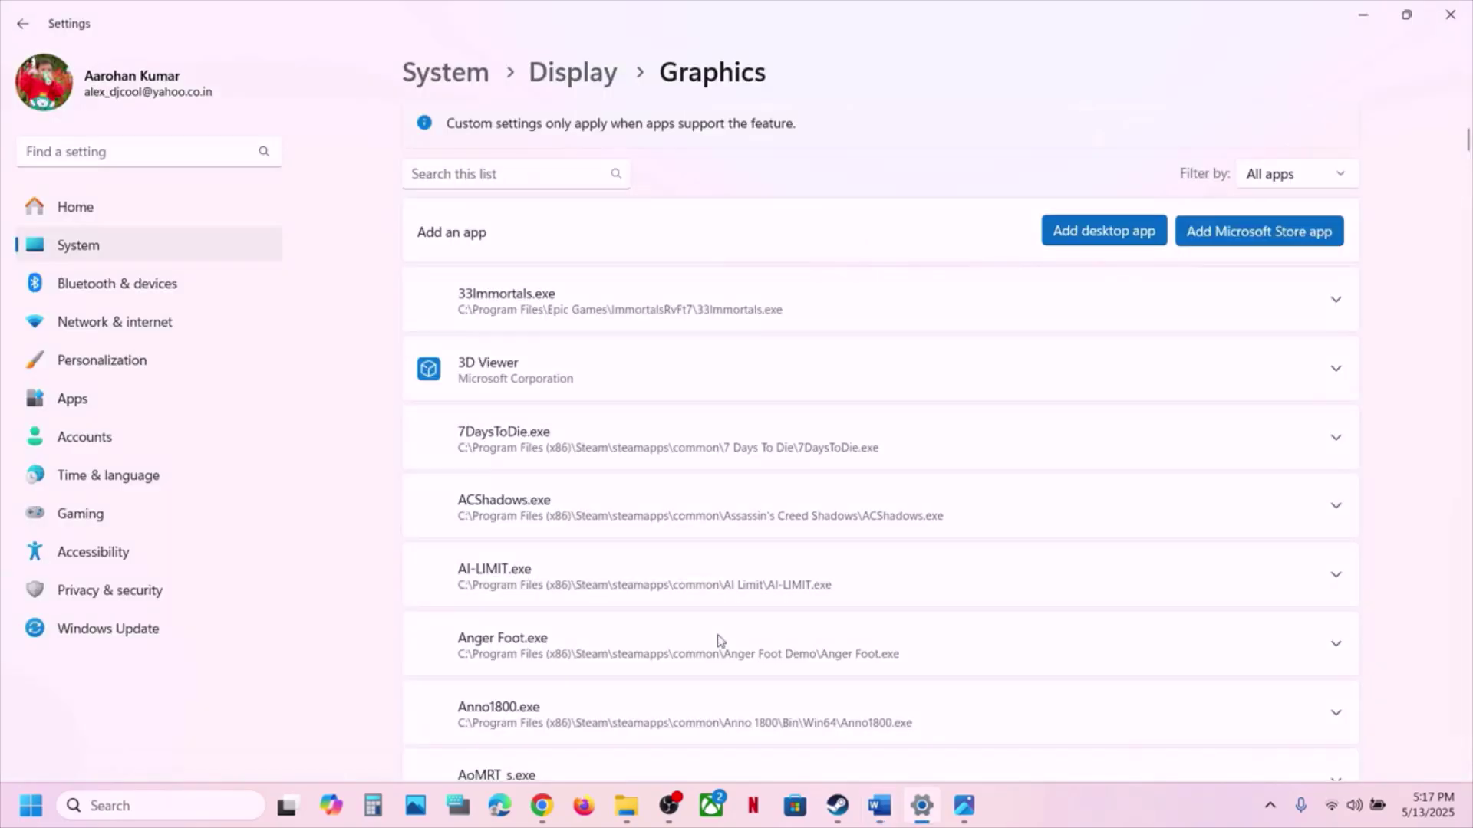
{"action": "left_click", "coordinate": [139, 590]}
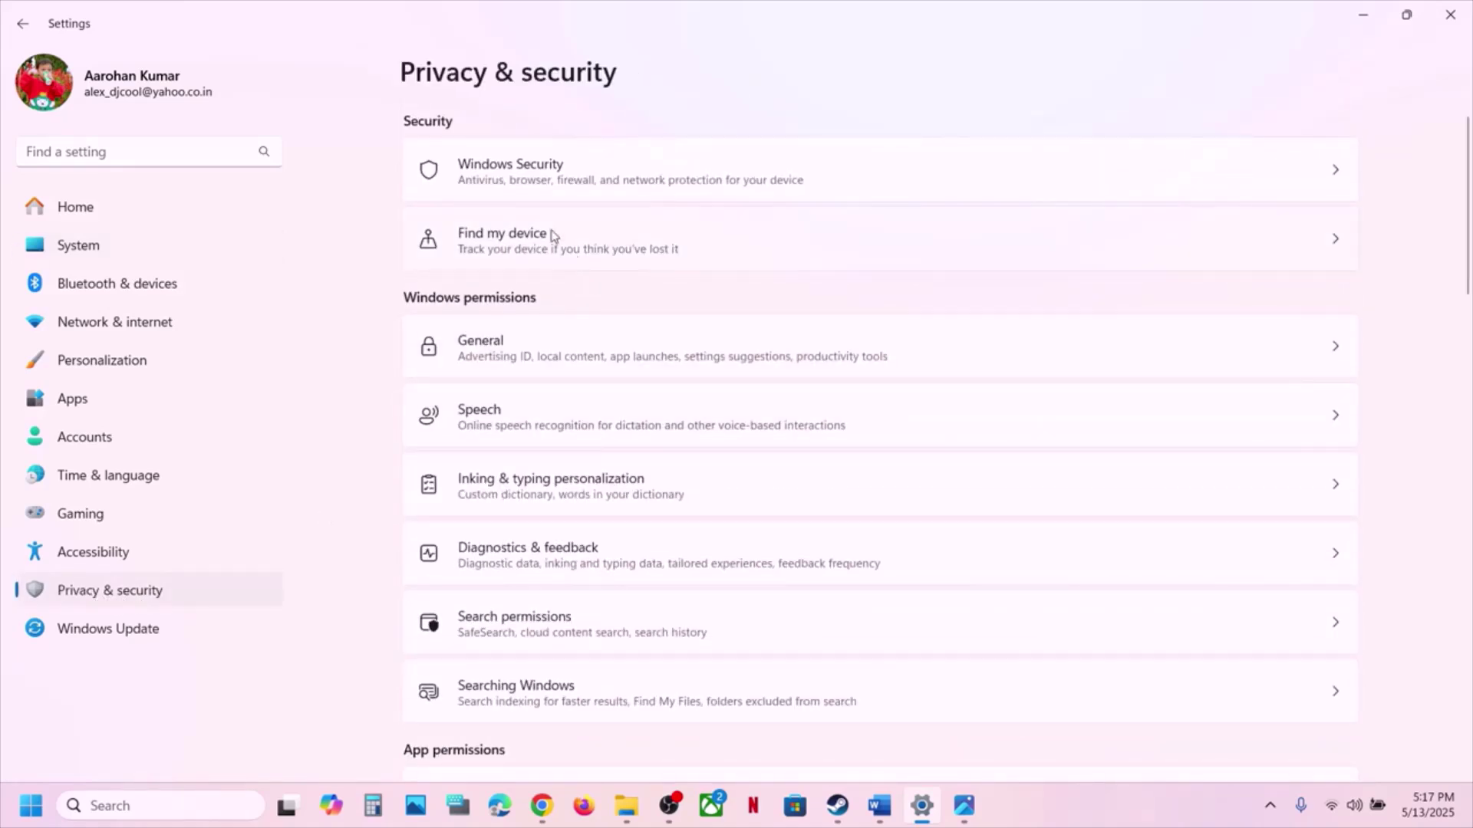
{"action": "left_click", "coordinate": [601, 188]}
{"action": "scroll", "coordinate": [529, 453], "scroll_direction": "down", "scroll_amount": 3}
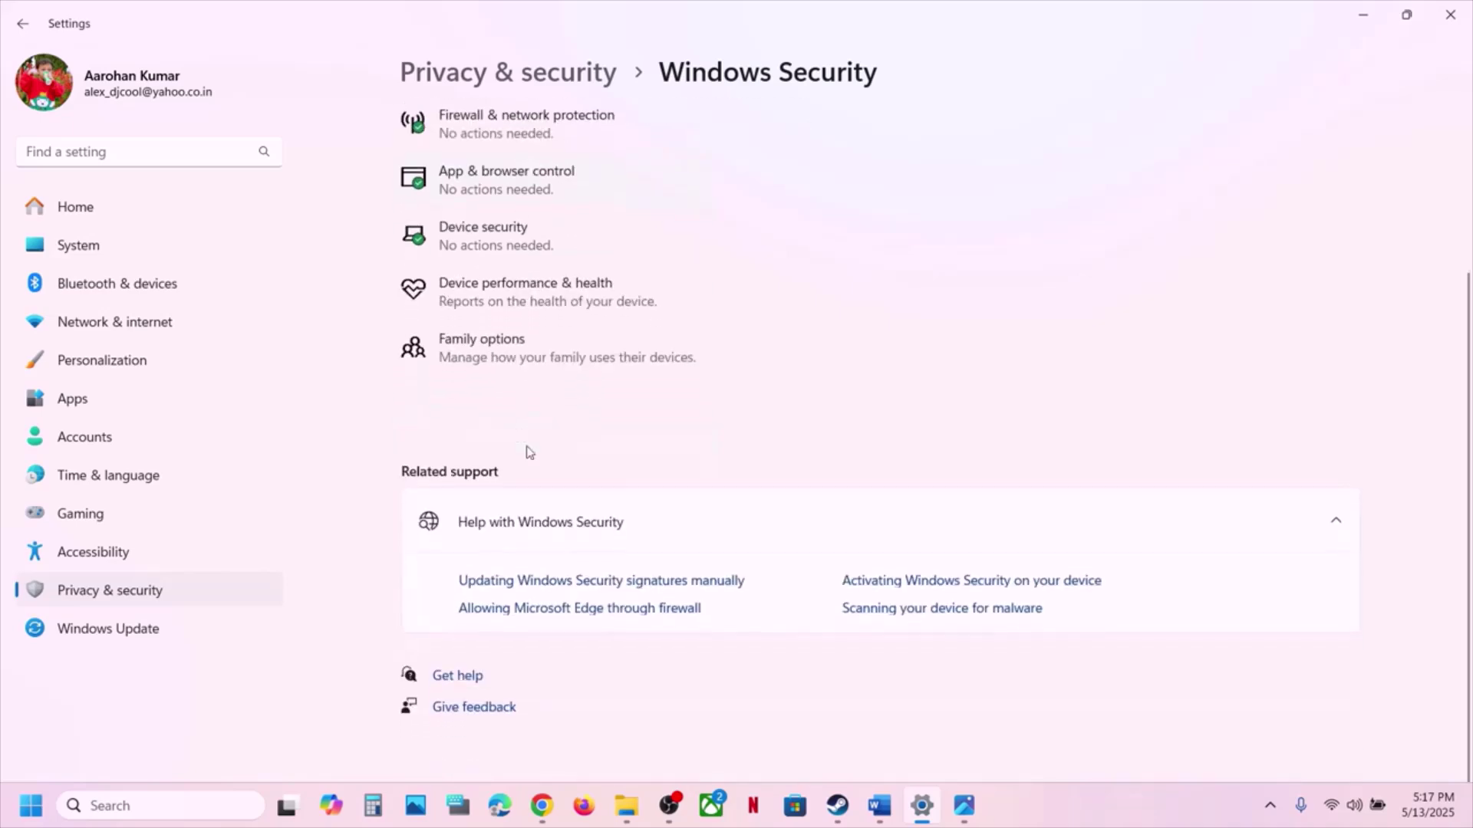
{"action": "scroll", "coordinate": [469, 404], "scroll_direction": "up", "scroll_amount": 1}
{"action": "scroll", "coordinate": [519, 376], "scroll_direction": "up", "scroll_amount": 3}
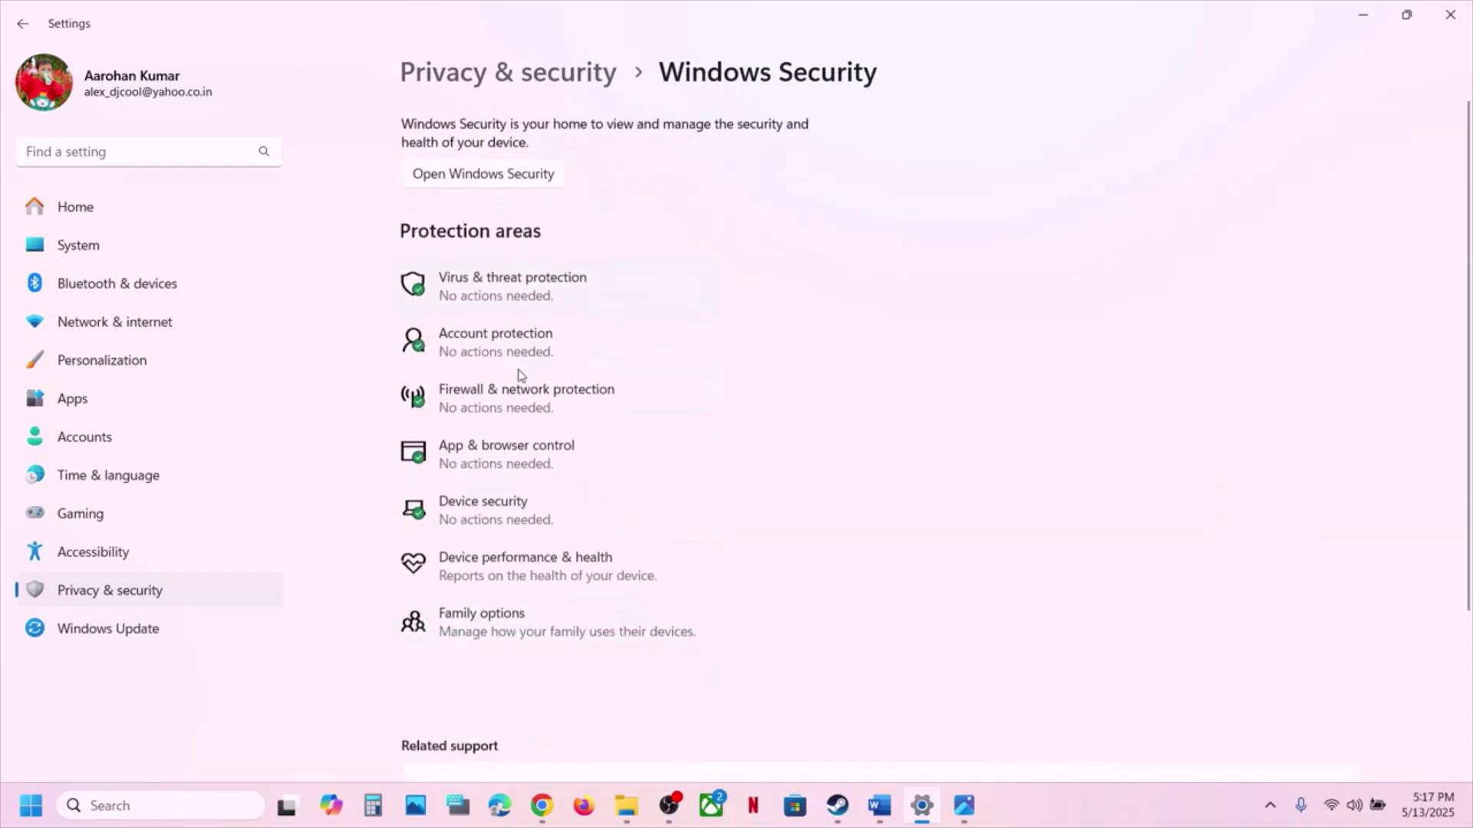
{"action": "left_click", "coordinate": [526, 286]}
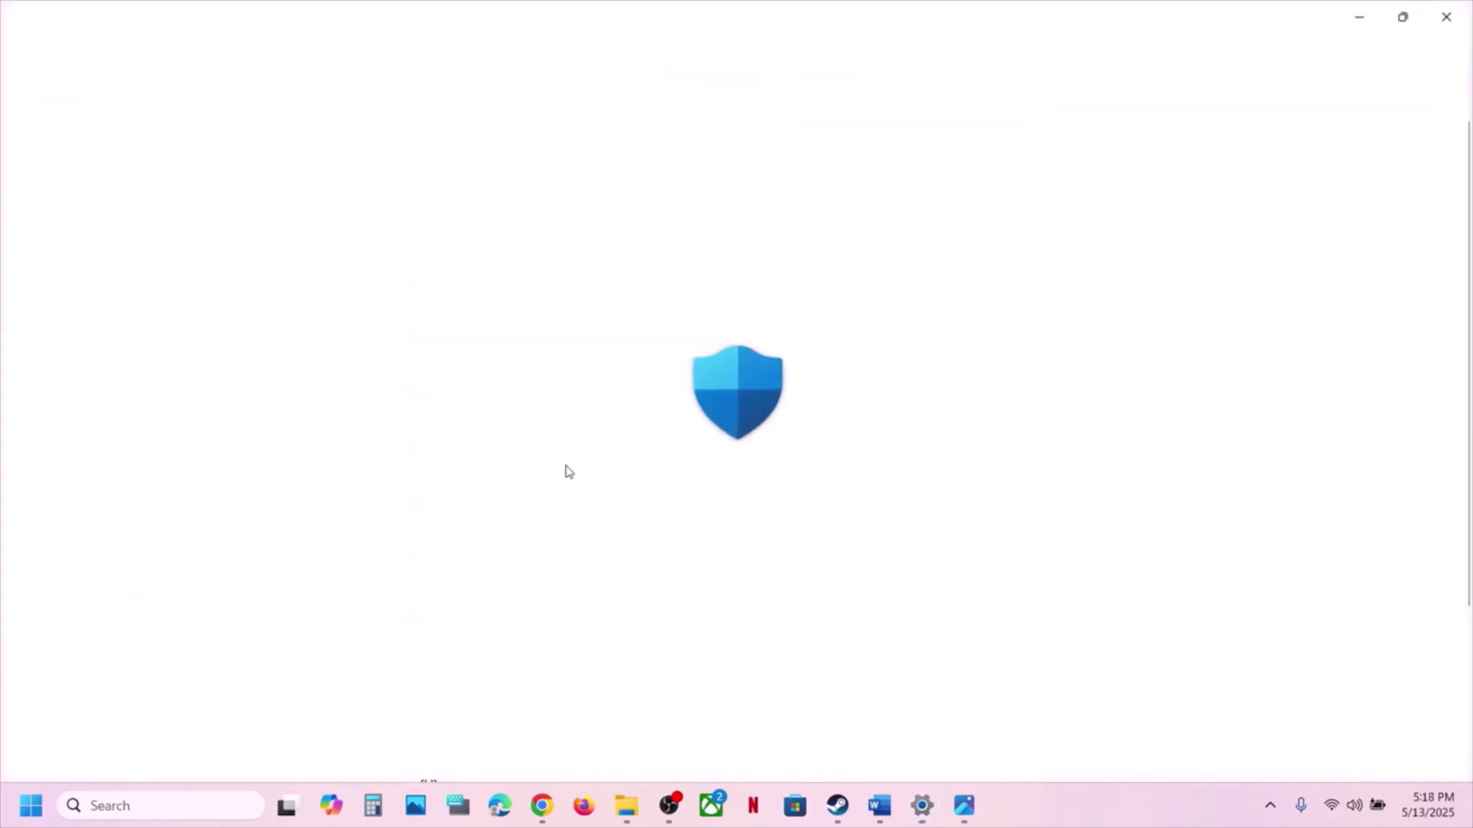
- Go to the ransomware protection's Controlled folder access allowed apps and start adding an allowed app by browsing all apps
{"action": "scroll", "coordinate": [565, 470], "scroll_direction": "down", "scroll_amount": 3}
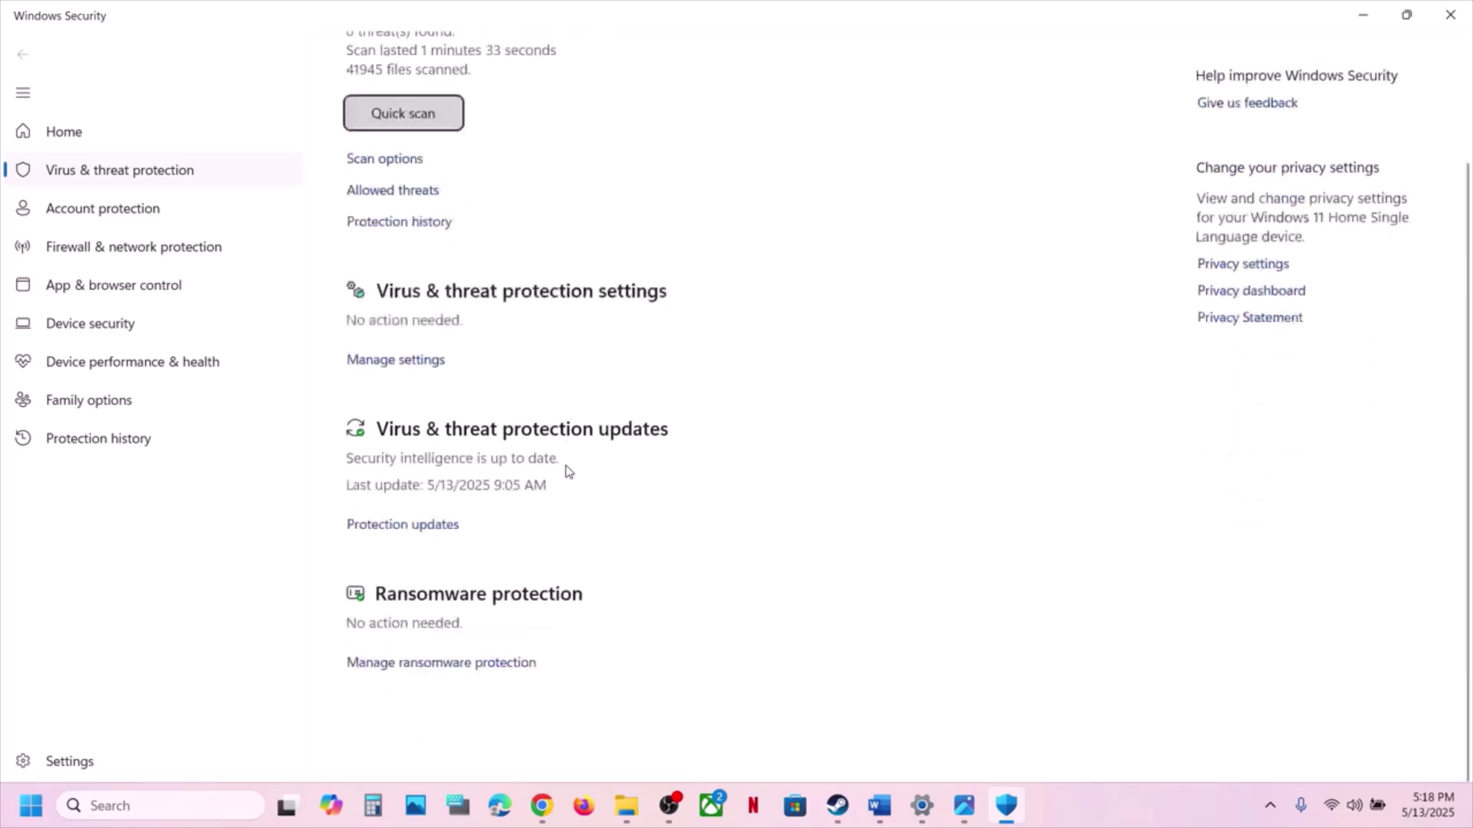
{"action": "left_click", "coordinate": [456, 714]}
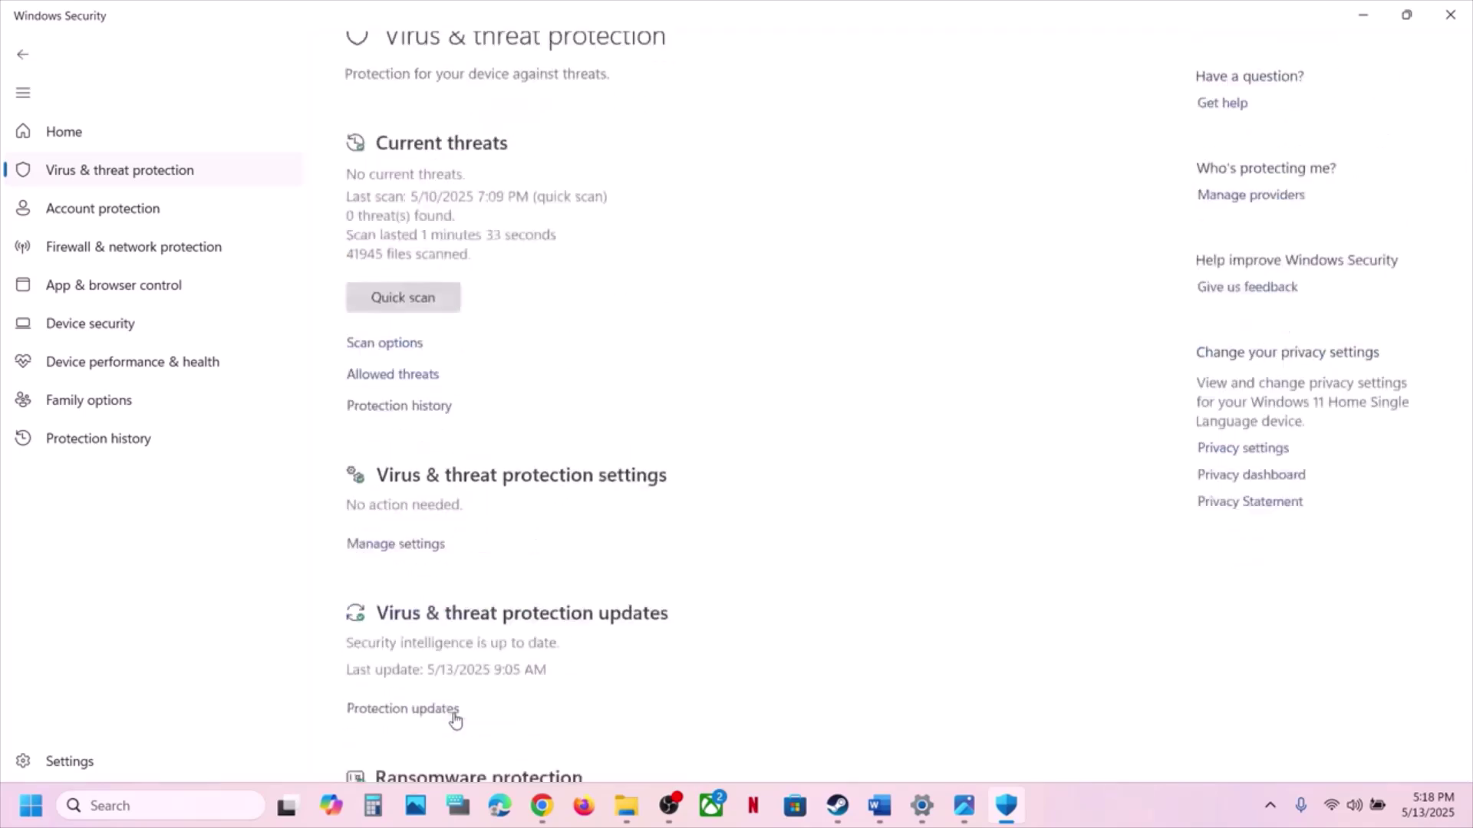
{"action": "left_click", "coordinate": [495, 409]}
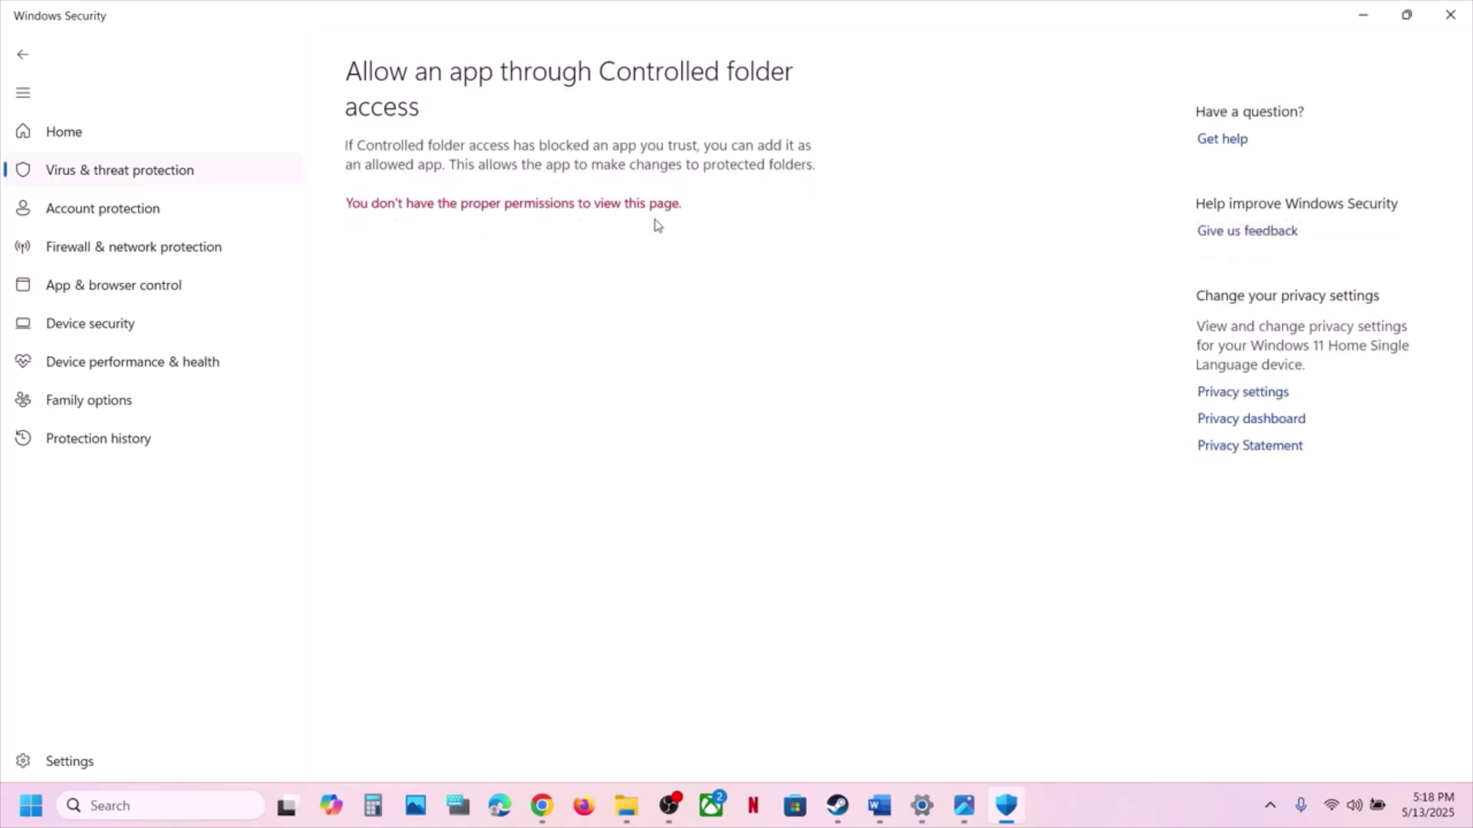
{"action": "scroll", "coordinate": [654, 227], "scroll_direction": "down", "scroll_amount": 2}
{"action": "left_click", "coordinate": [463, 81]}
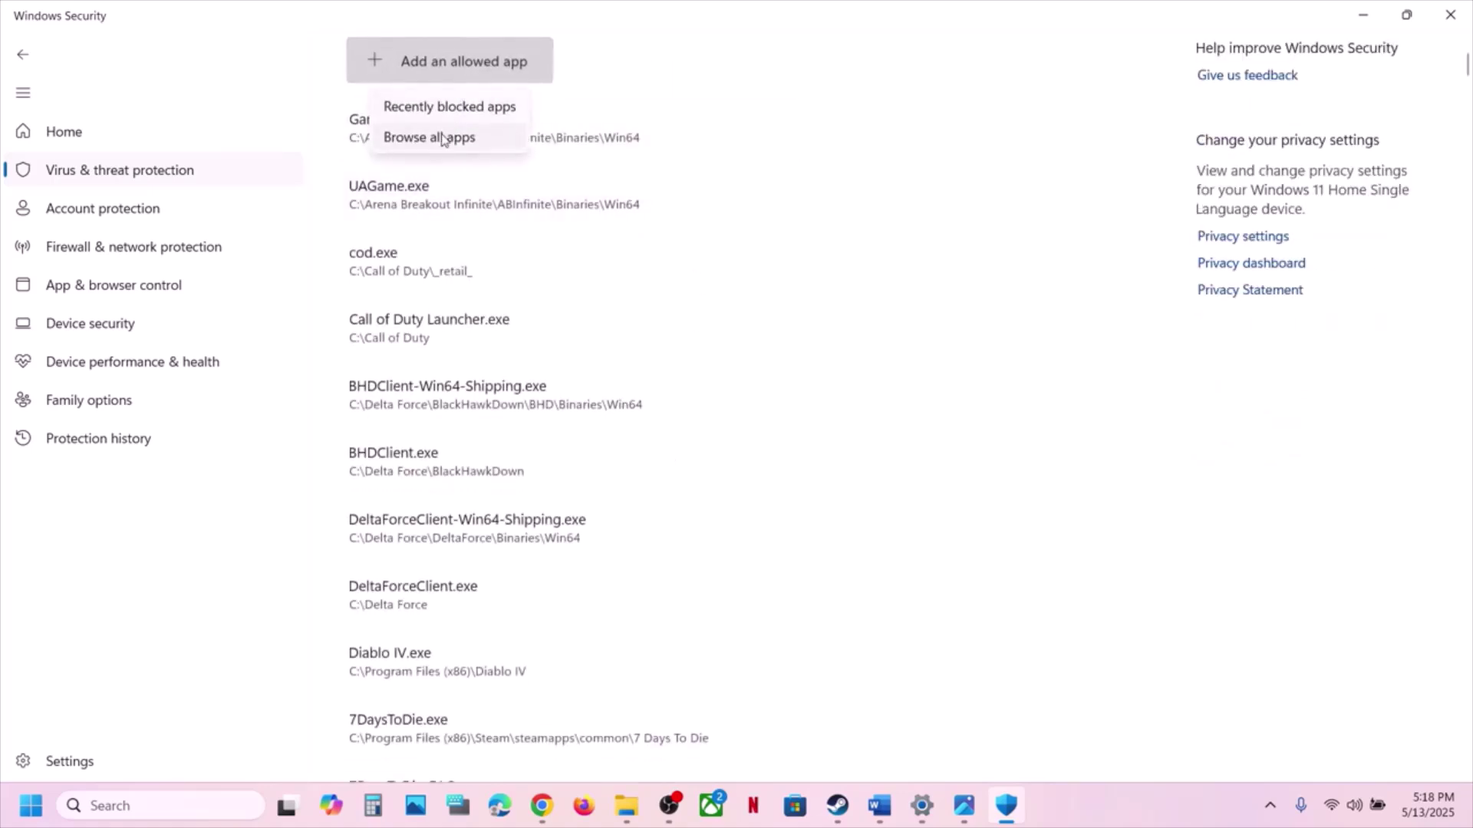
{"action": "left_click", "coordinate": [440, 140]}
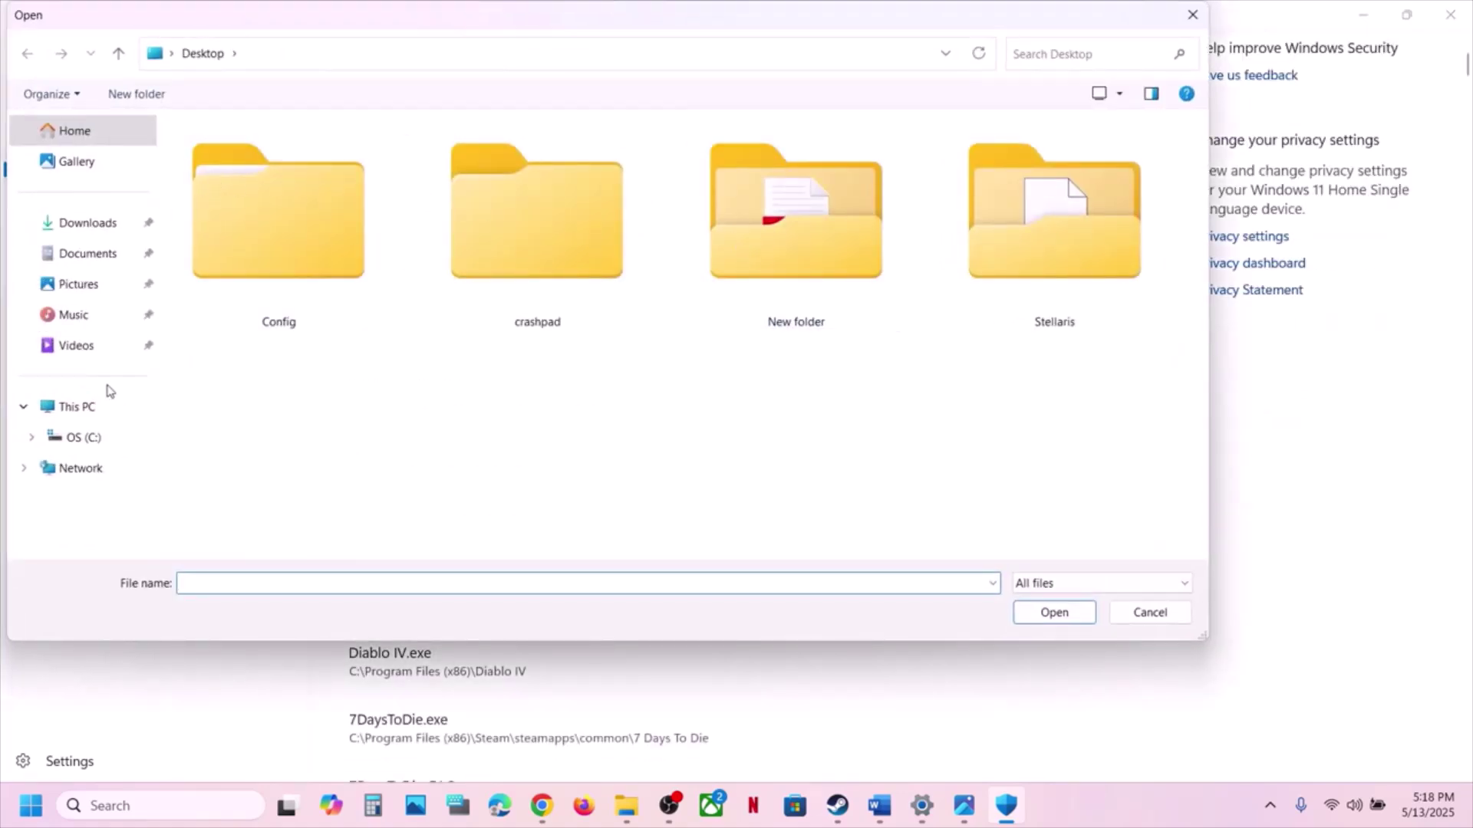
- Add the DOOMTheDarkAges application from C:\Program Files (x86)\Steam\steamapps\common\DOOMTheDarkAges as an allowed app
{"action": "left_click", "coordinate": [84, 438]}
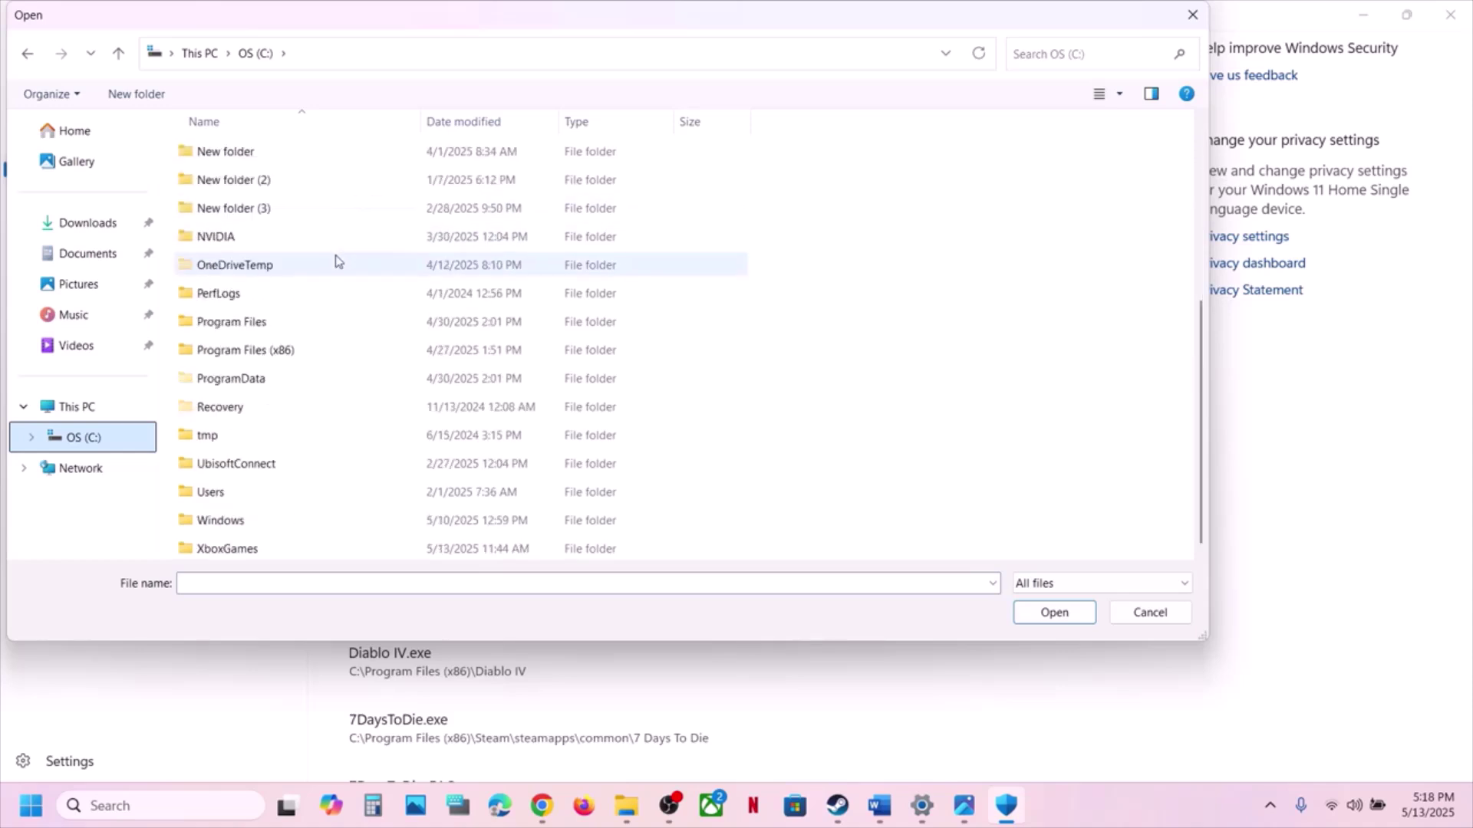
{"action": "double_click", "coordinate": [268, 349]}
{"action": "scroll", "coordinate": [270, 351], "scroll_direction": "down", "scroll_amount": 8}
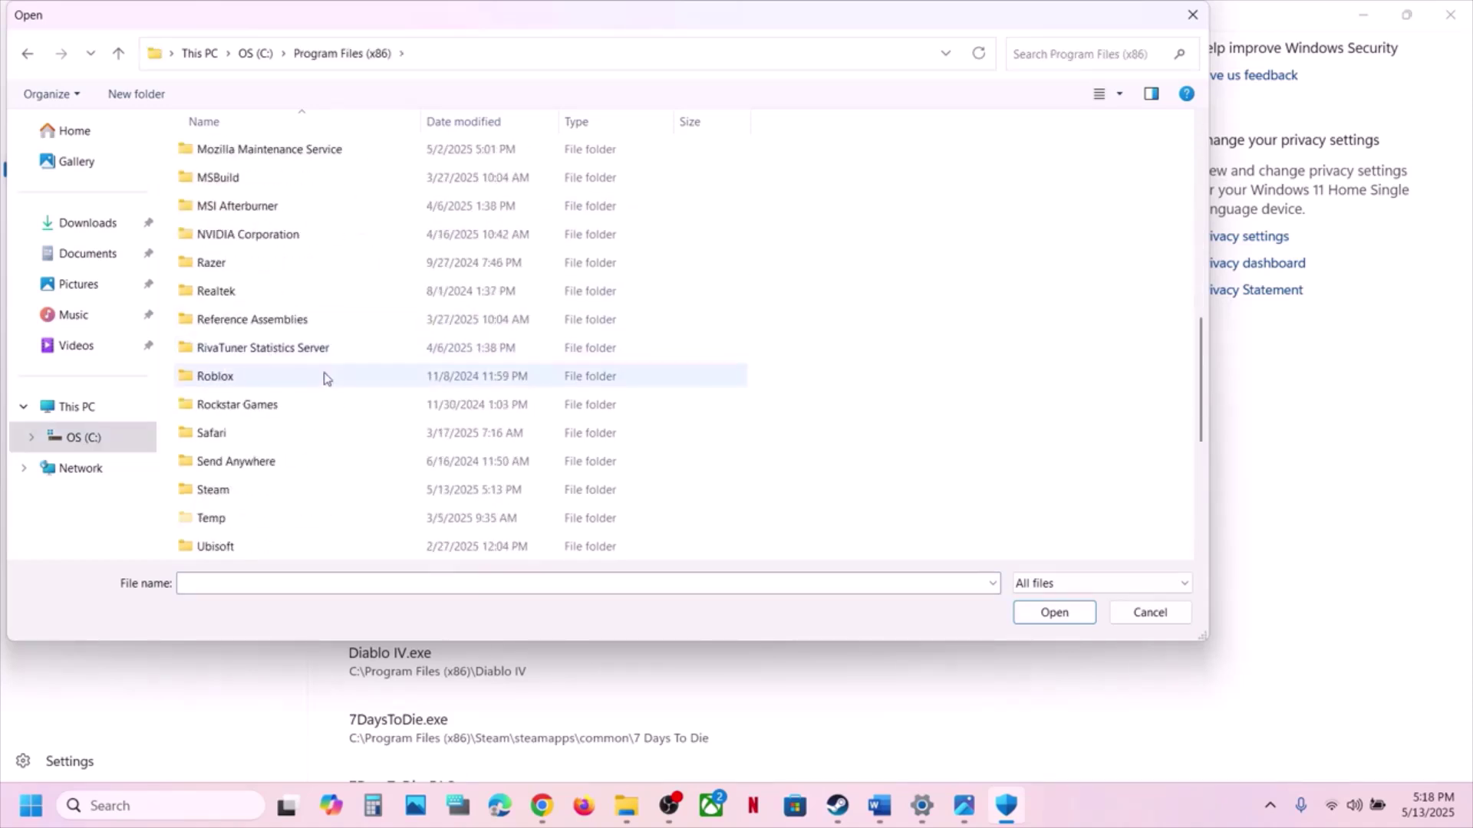
{"action": "scroll", "coordinate": [270, 428], "scroll_direction": "down", "scroll_amount": 1}
{"action": "double_click", "coordinate": [268, 404]}
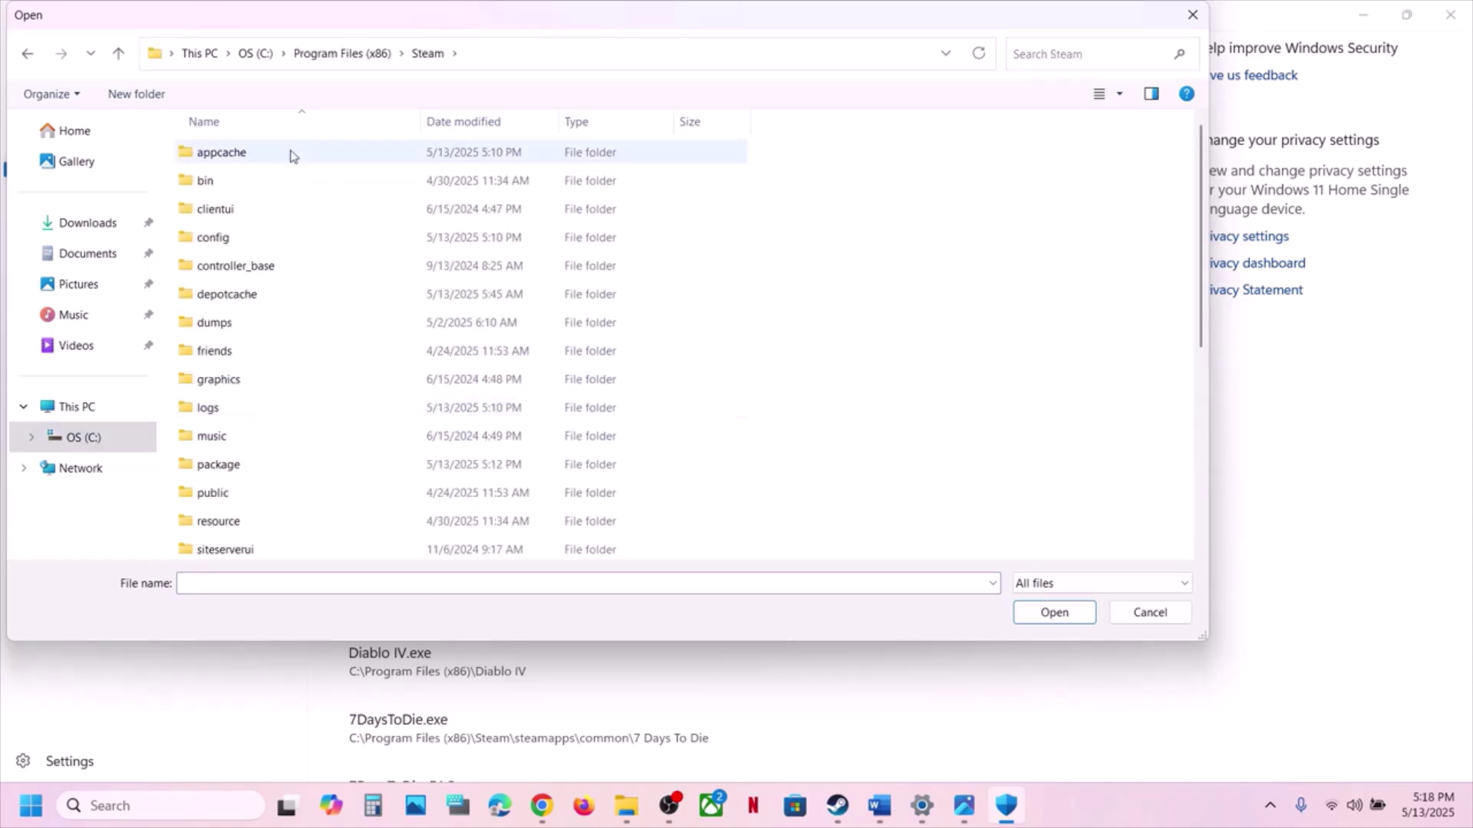
{"action": "scroll", "coordinate": [270, 345], "scroll_direction": "down", "scroll_amount": 3}
{"action": "double_click", "coordinate": [269, 375]}
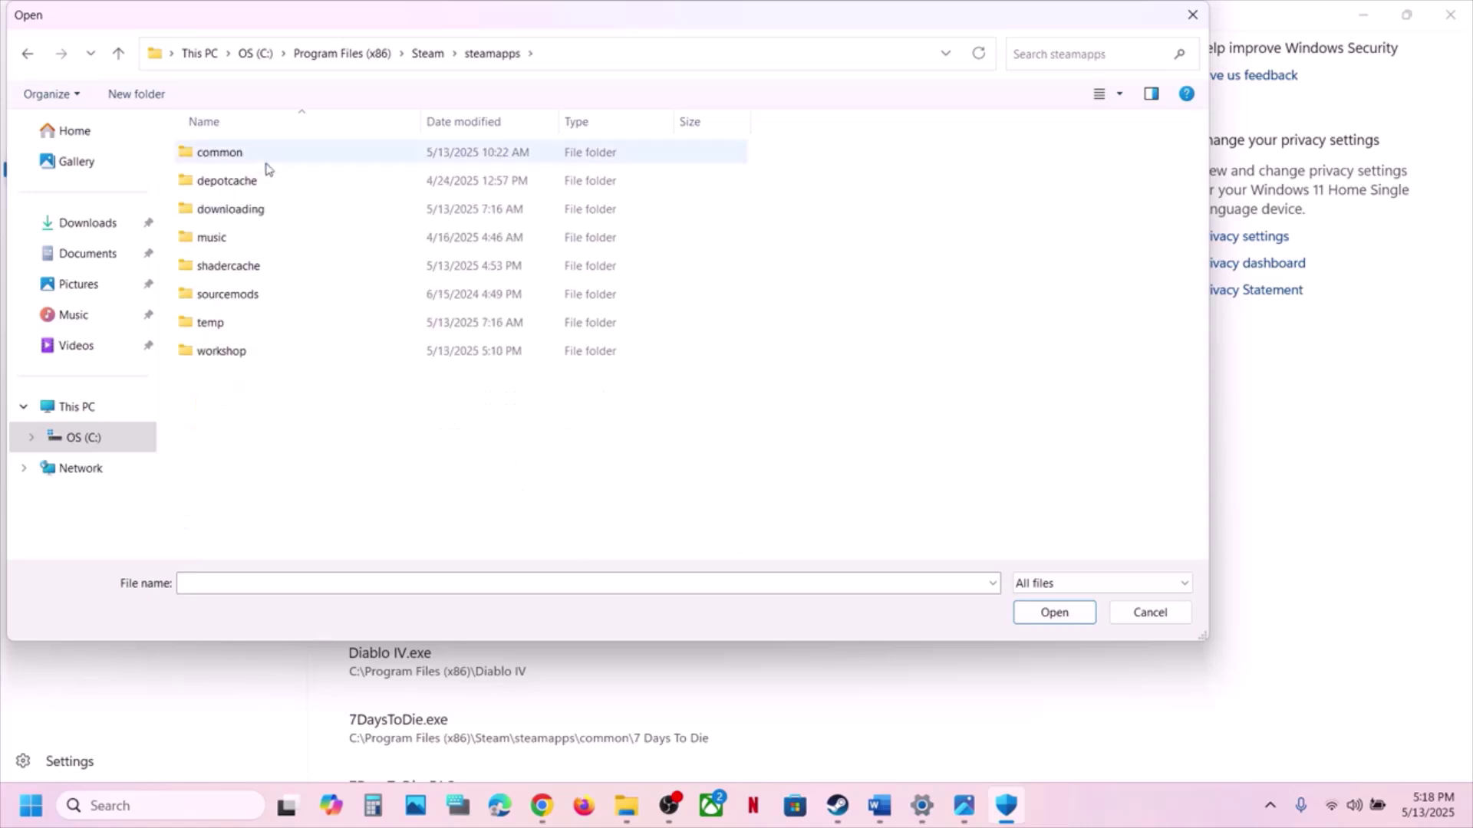
{"action": "left_click", "coordinate": [245, 153]}
{"action": "double_click", "coordinate": [246, 154]}
{"action": "double_click", "coordinate": [268, 153]}
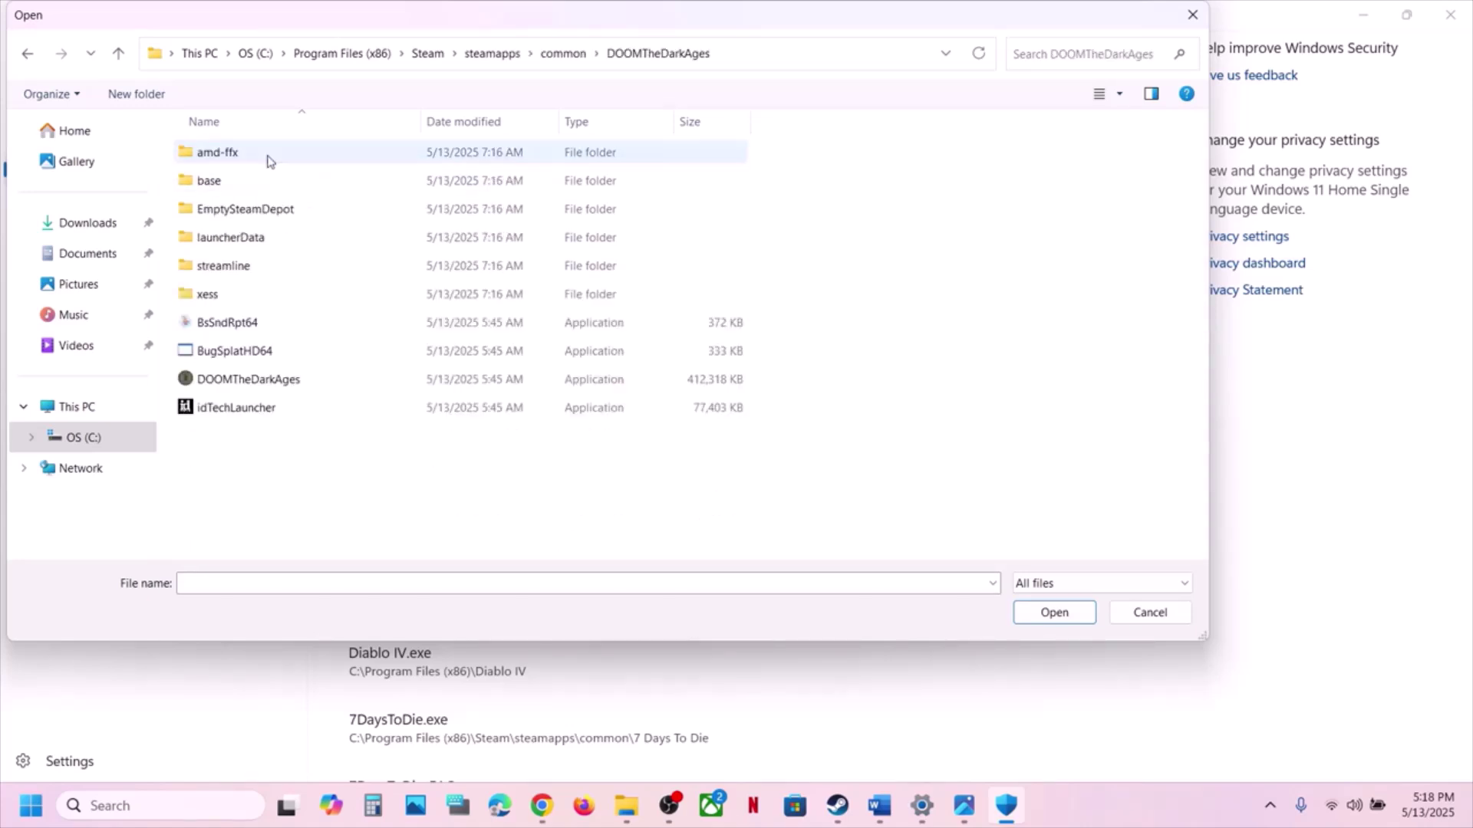
{"action": "left_click", "coordinate": [272, 379]}
{"action": "left_click", "coordinate": [1054, 612]}
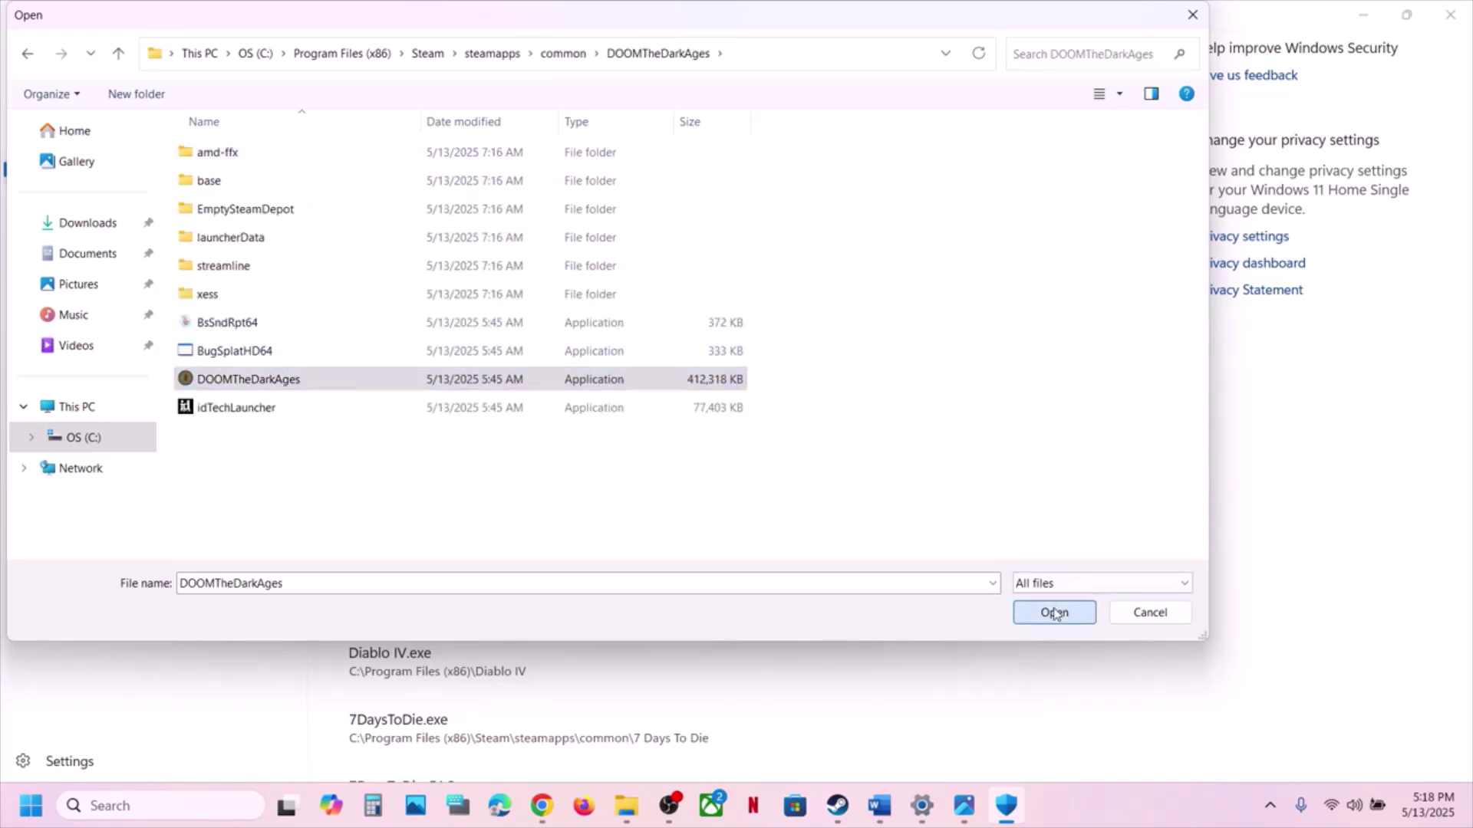
- Search Windows for "control", open Control Panel, and set its view to Category
{"action": "left_click", "coordinate": [177, 817]}
{"action": "type", "text": "control"}
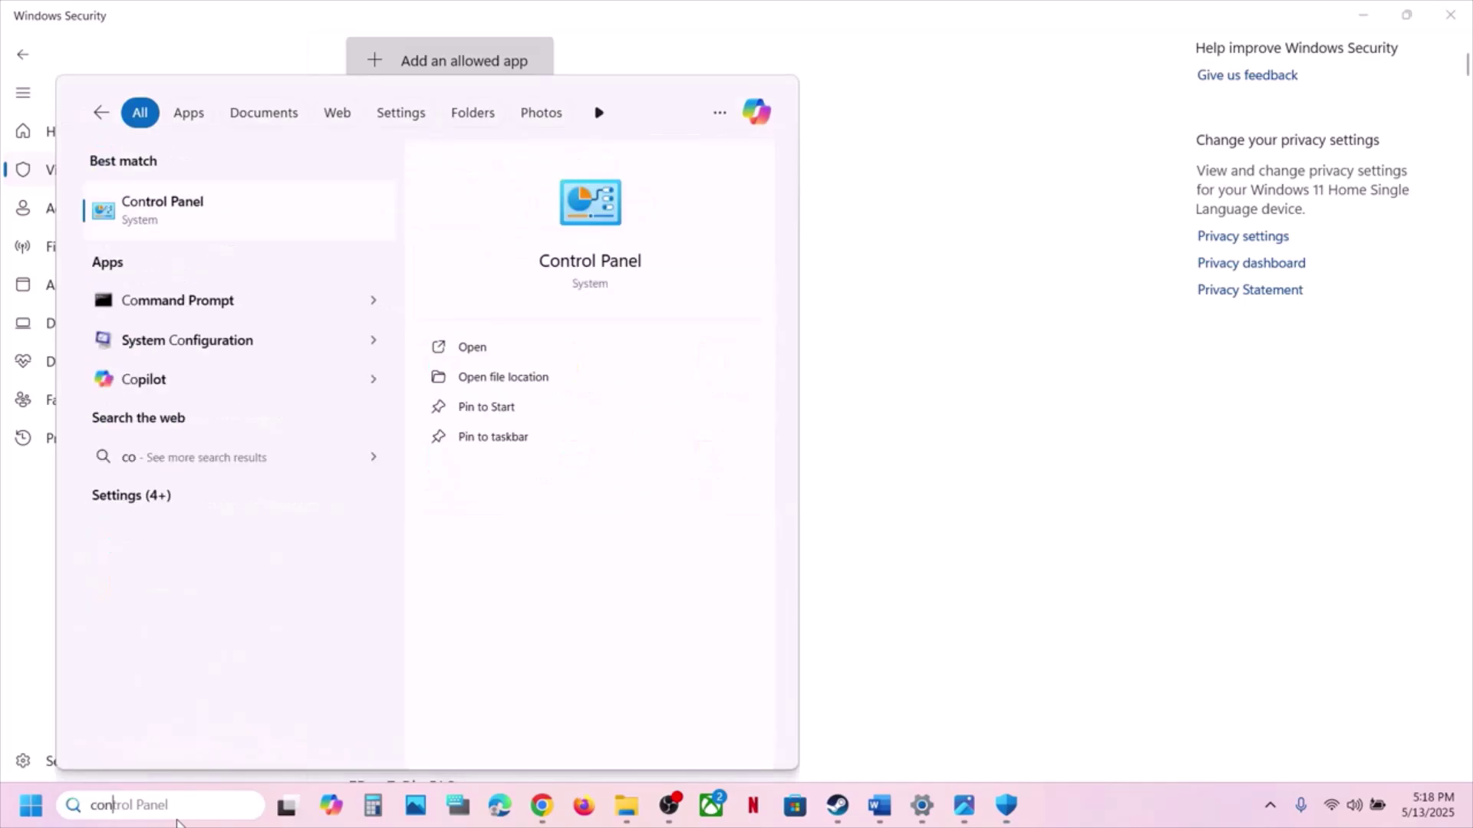
{"action": "key", "text": "Return"}
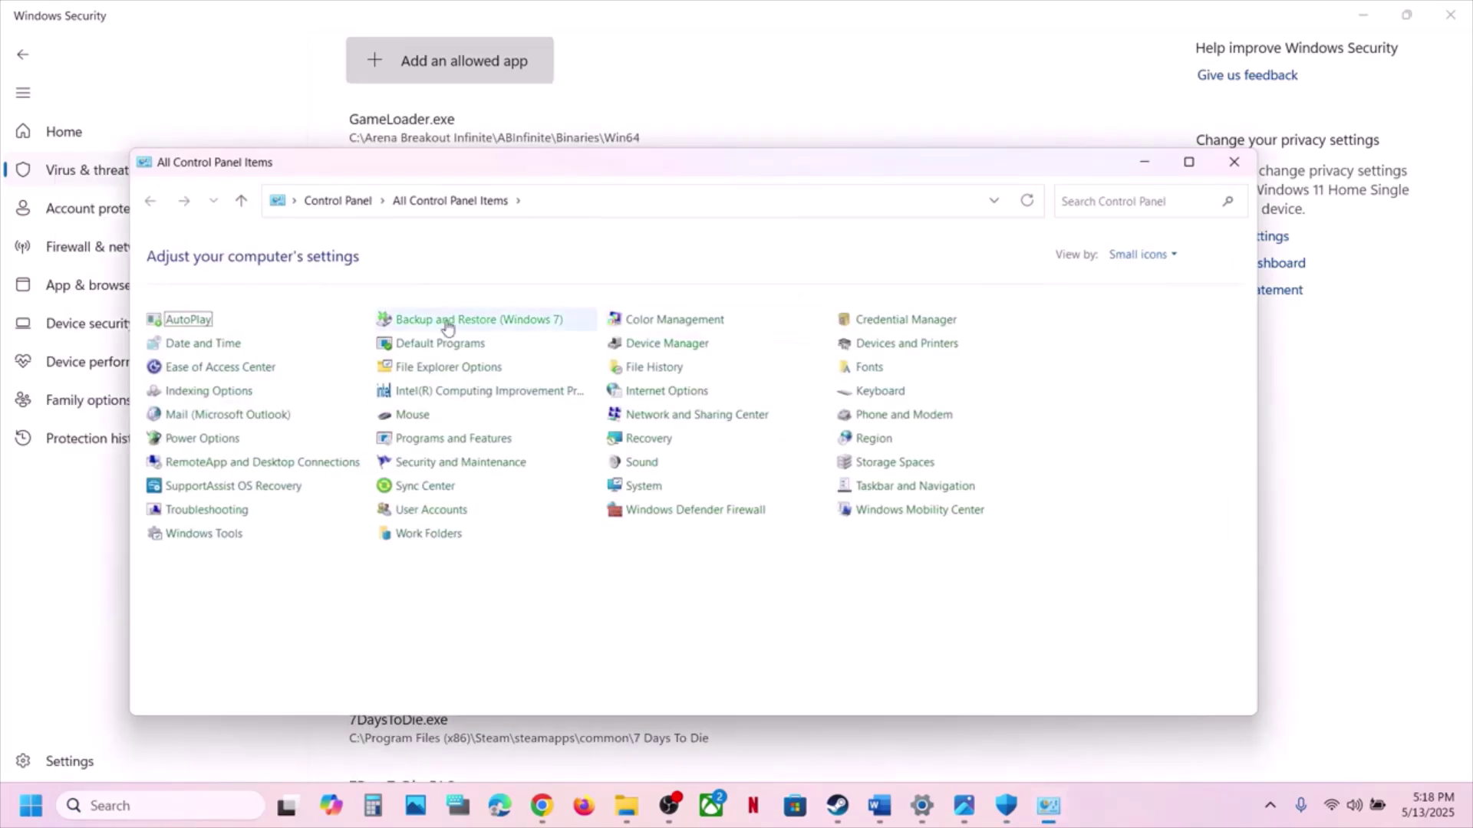
{"action": "left_click", "coordinate": [1159, 256]}
{"action": "left_click", "coordinate": [1157, 277]}
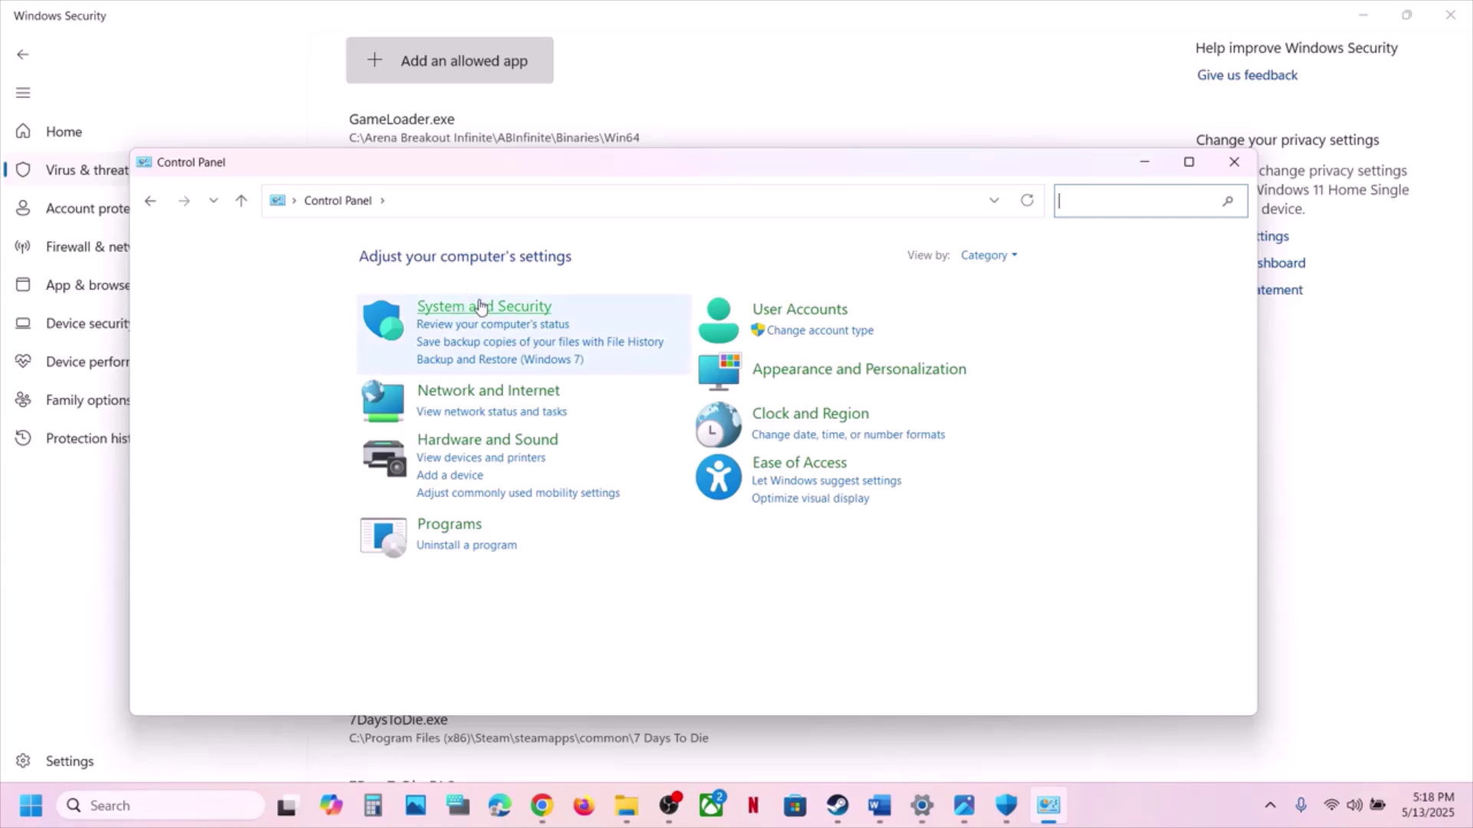
- Open the Windows Defender Firewall's allowed apps list under System and Security and request to change its settings
{"action": "left_click", "coordinate": [477, 306]}
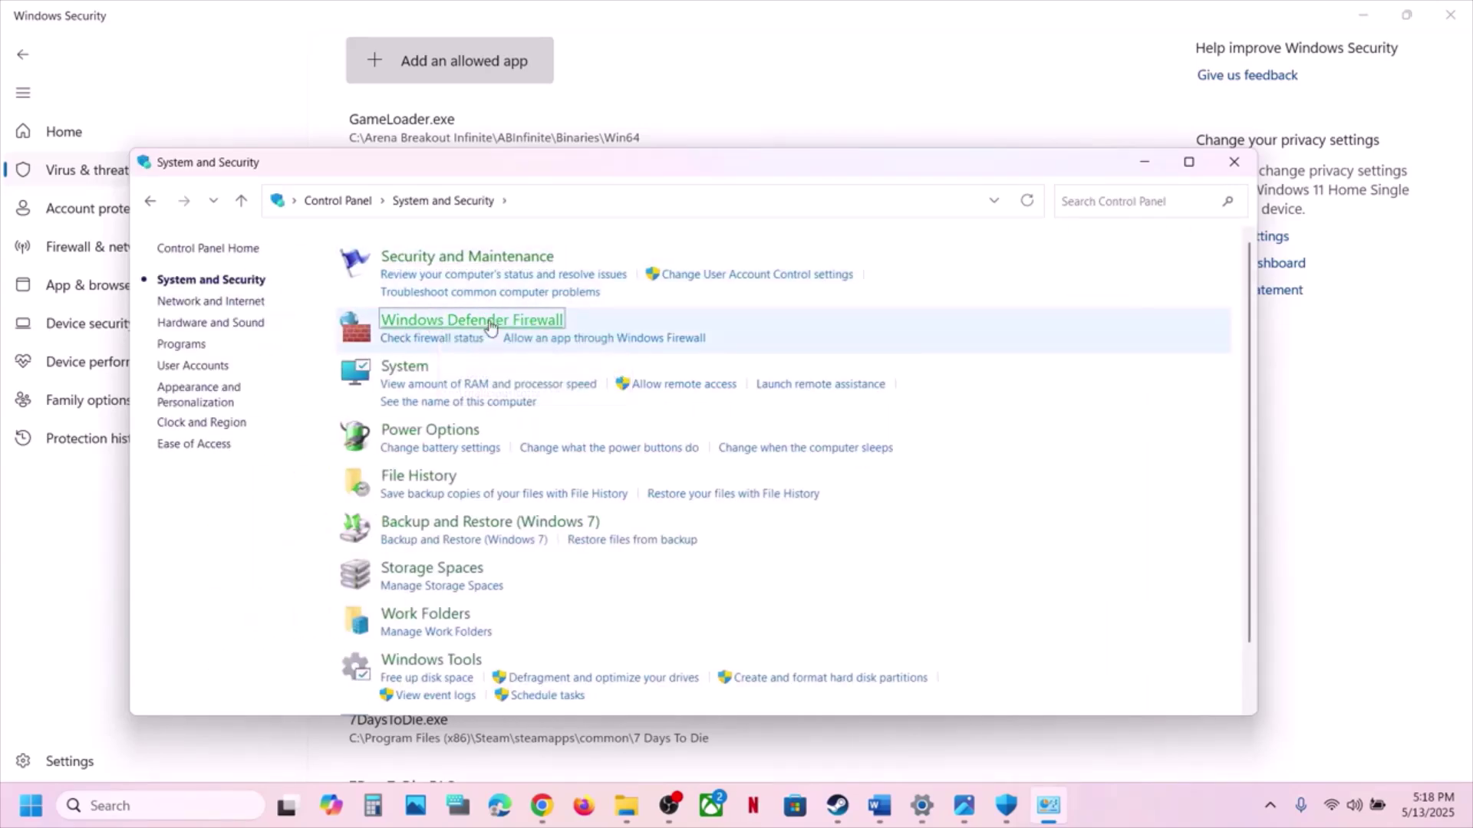
{"action": "left_click", "coordinate": [529, 322]}
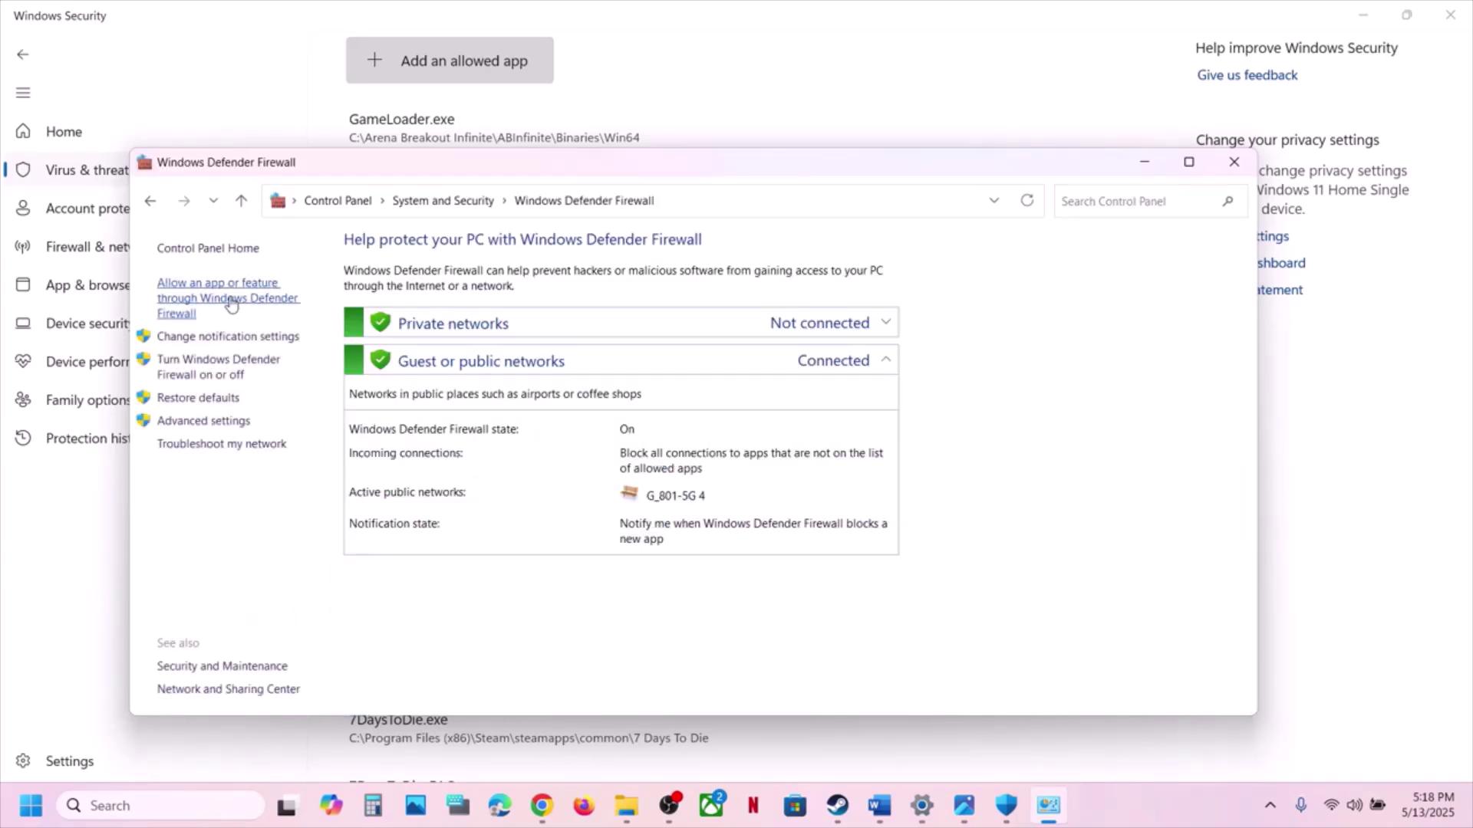
{"action": "left_click", "coordinate": [231, 305]}
{"action": "left_click", "coordinate": [959, 305]}
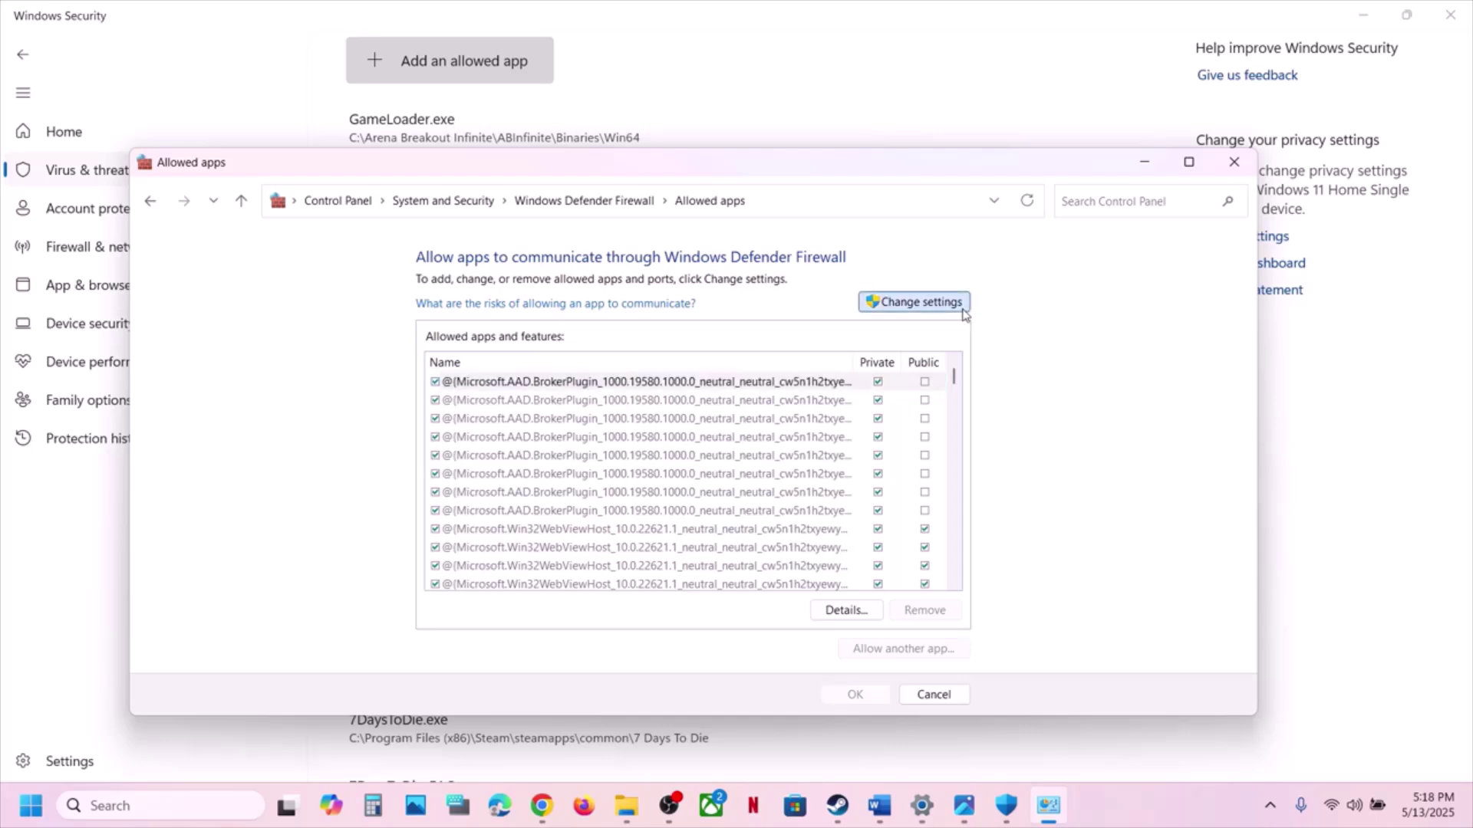
- Start allowing another app through the firewall and browse to C:\Program Files (x86)\Steam
{"action": "left_click", "coordinate": [904, 652]}
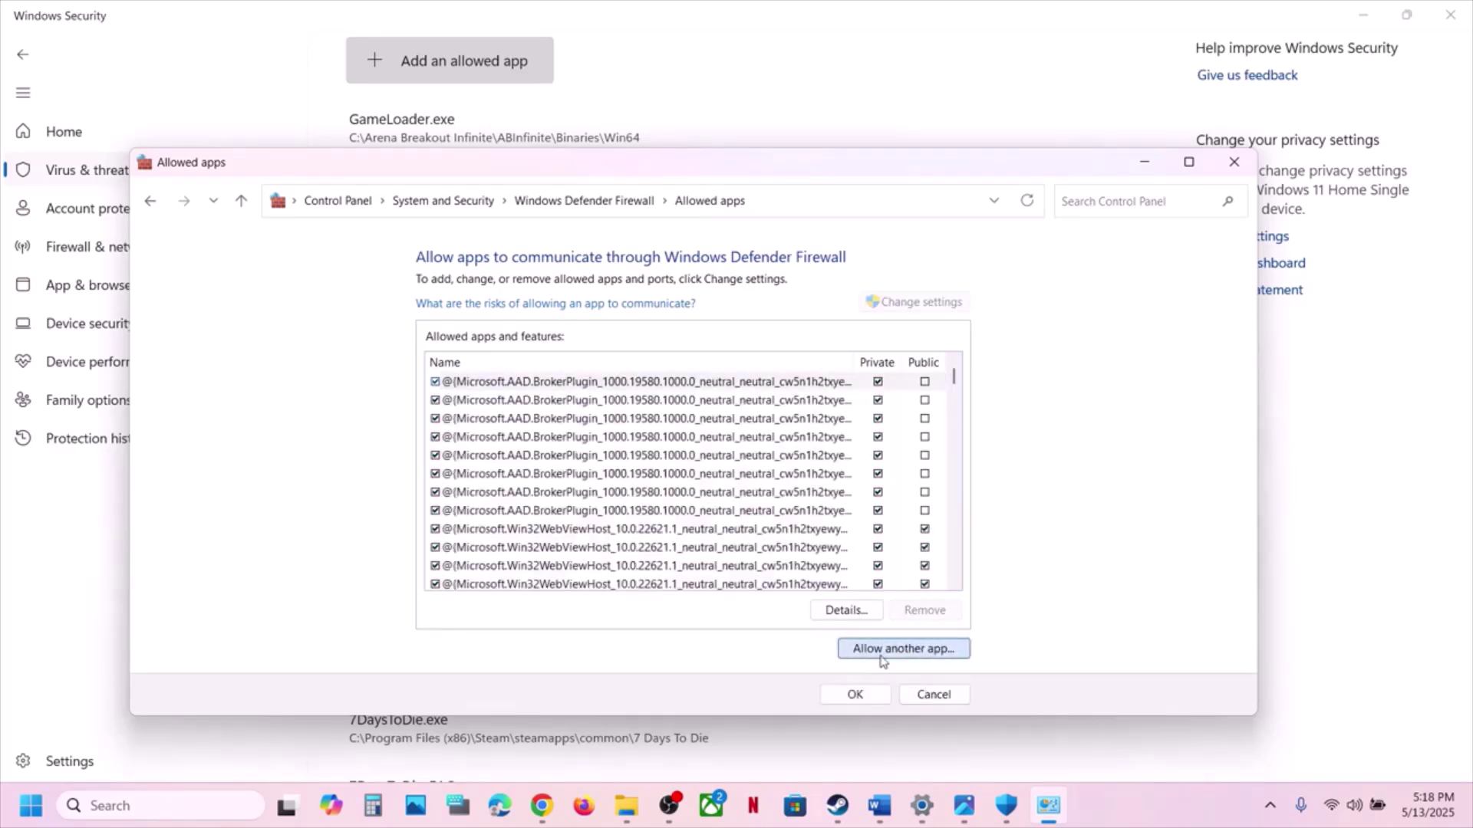
{"action": "left_click", "coordinate": [820, 546]}
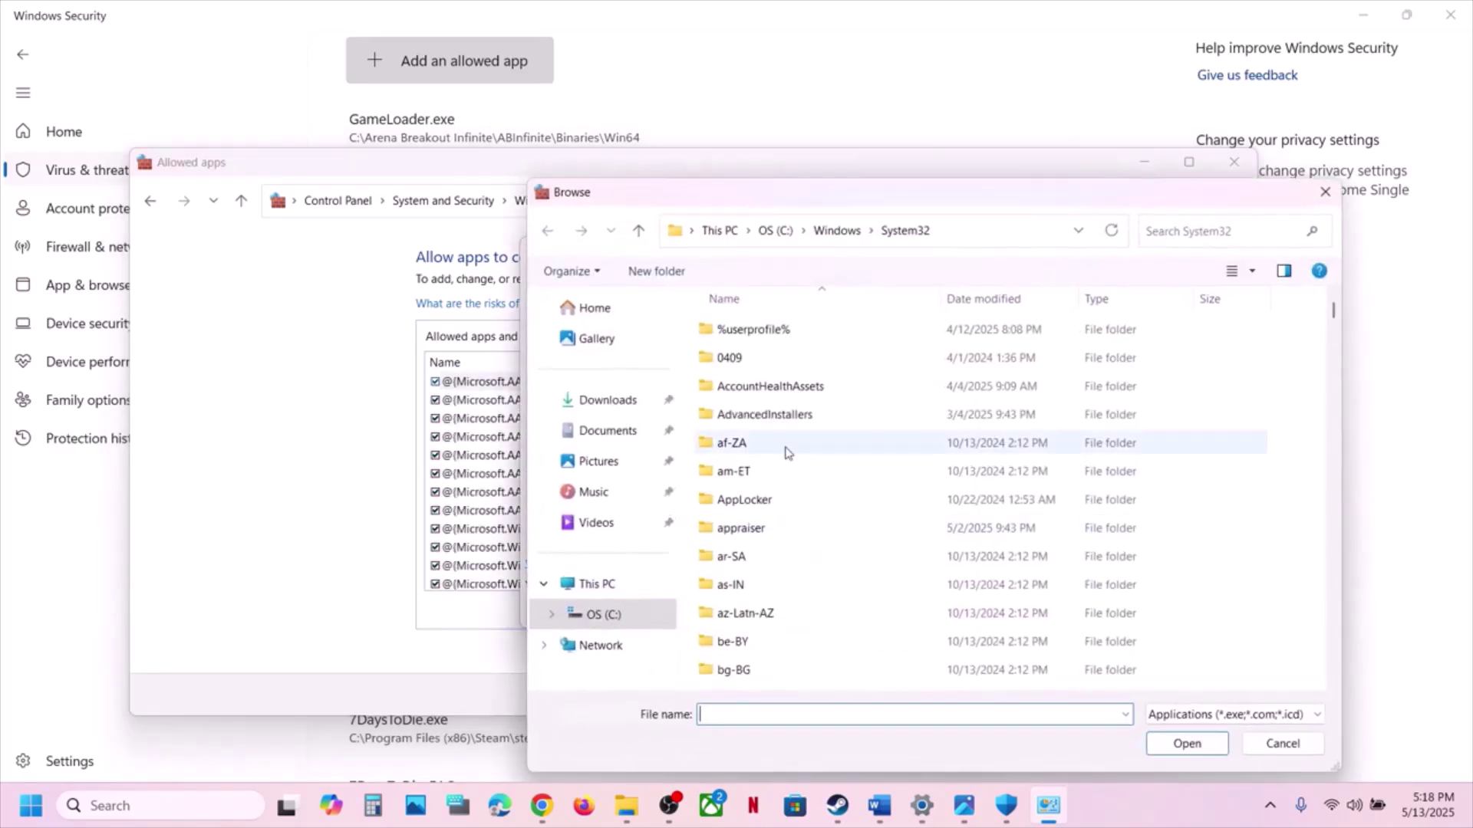
{"action": "left_click", "coordinate": [774, 231]}
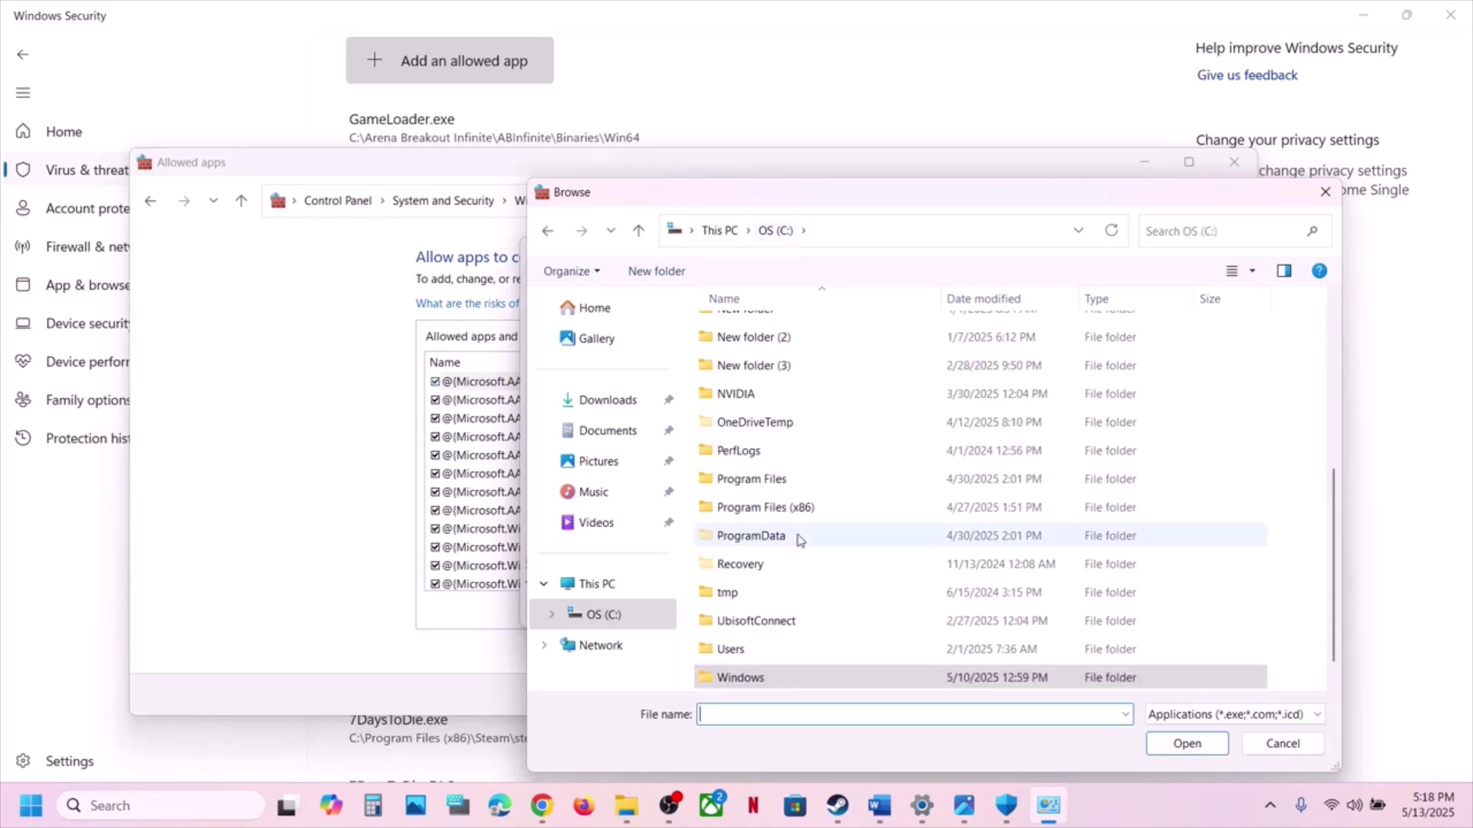
{"action": "double_click", "coordinate": [796, 483]}
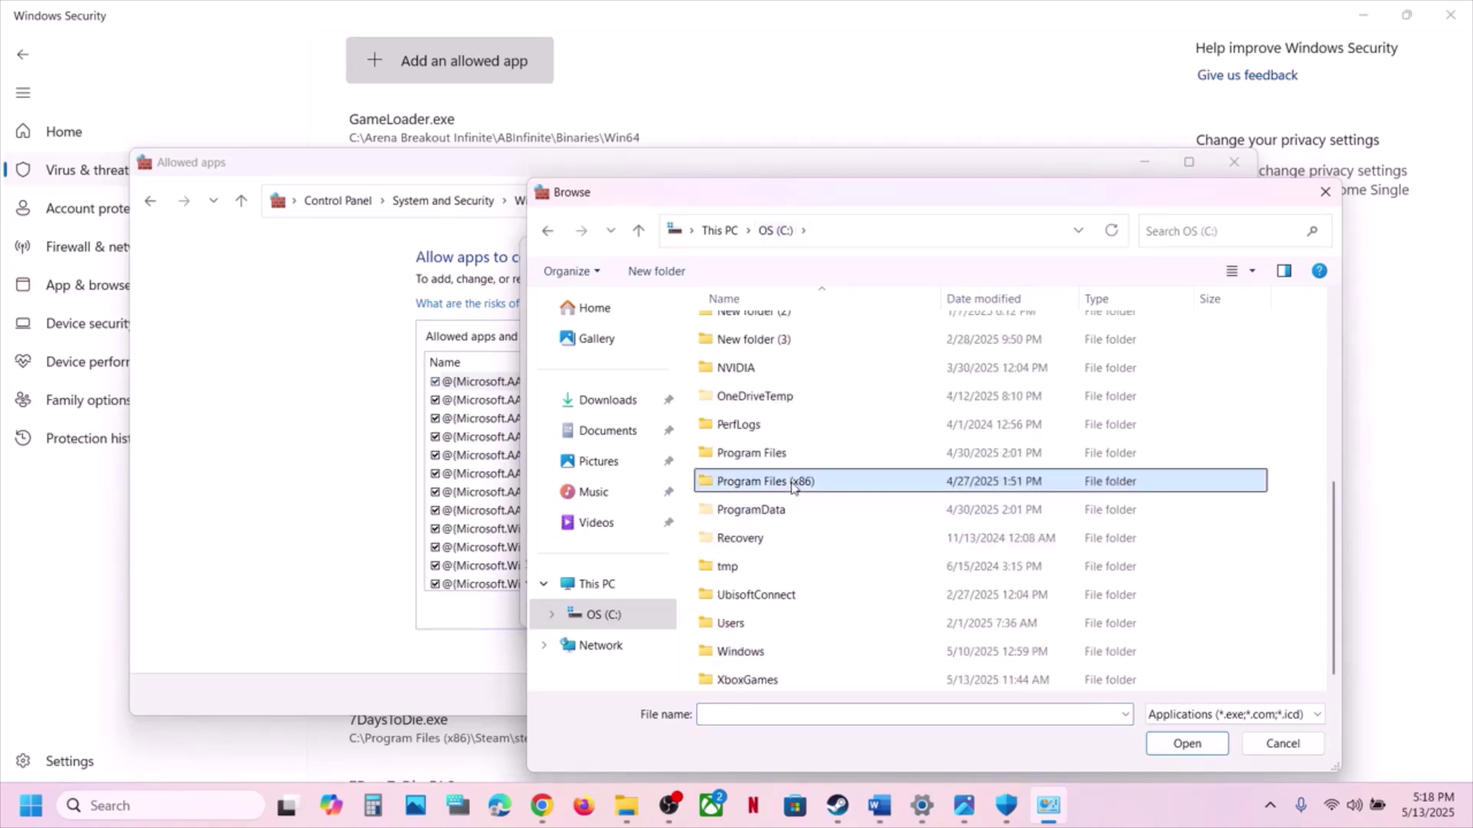
{"action": "scroll", "coordinate": [783, 495], "scroll_direction": "down", "scroll_amount": 10}
{"action": "double_click", "coordinate": [752, 457]}
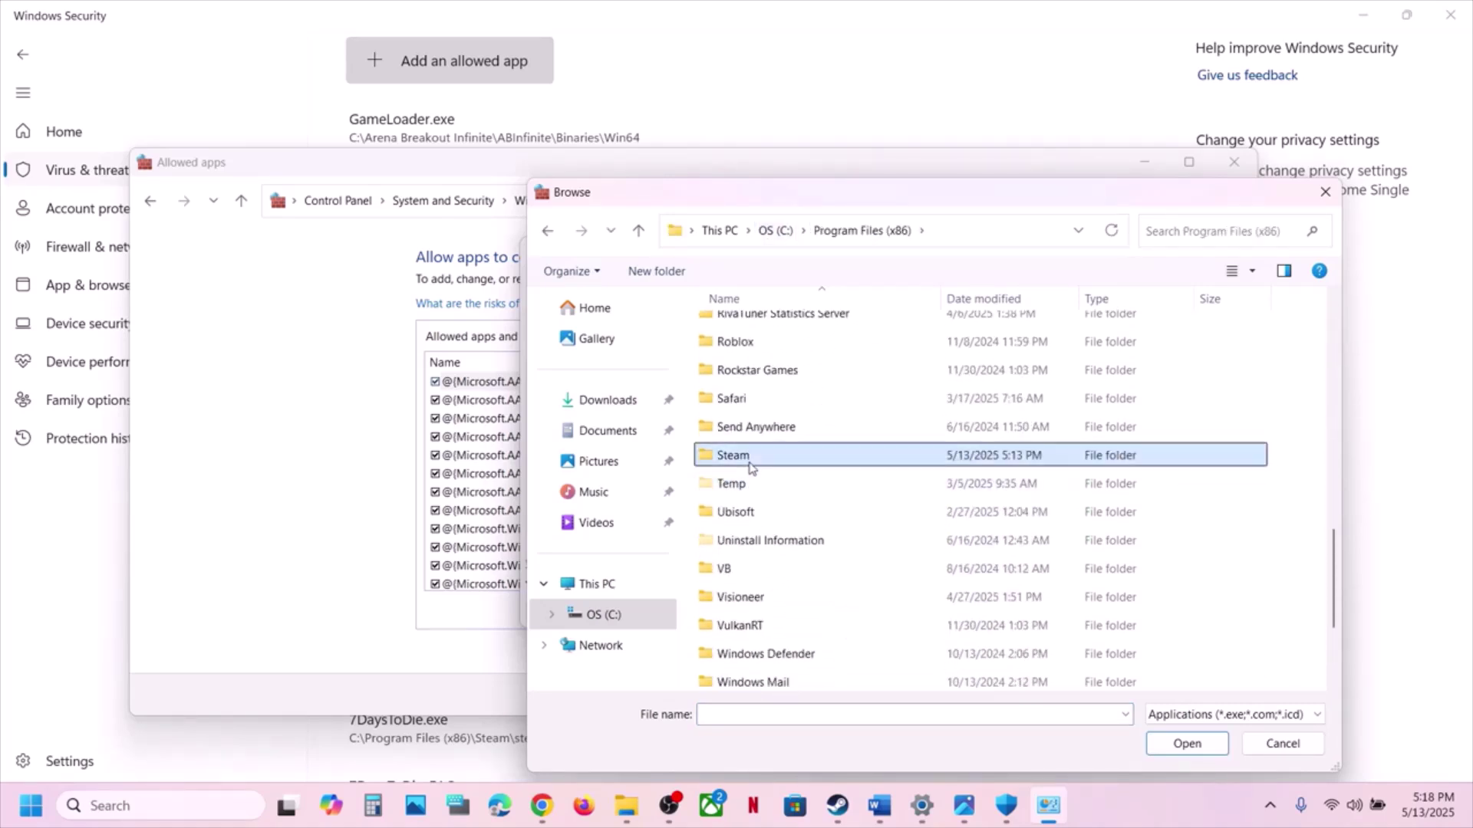
- Choose the DOOMTheDarkAges application from steamapps\common\DOOMTheDarkAges as the app to allow through the firewall
{"action": "scroll", "coordinate": [767, 453], "scroll_direction": "down", "scroll_amount": 1}
{"action": "double_click", "coordinate": [750, 407]}
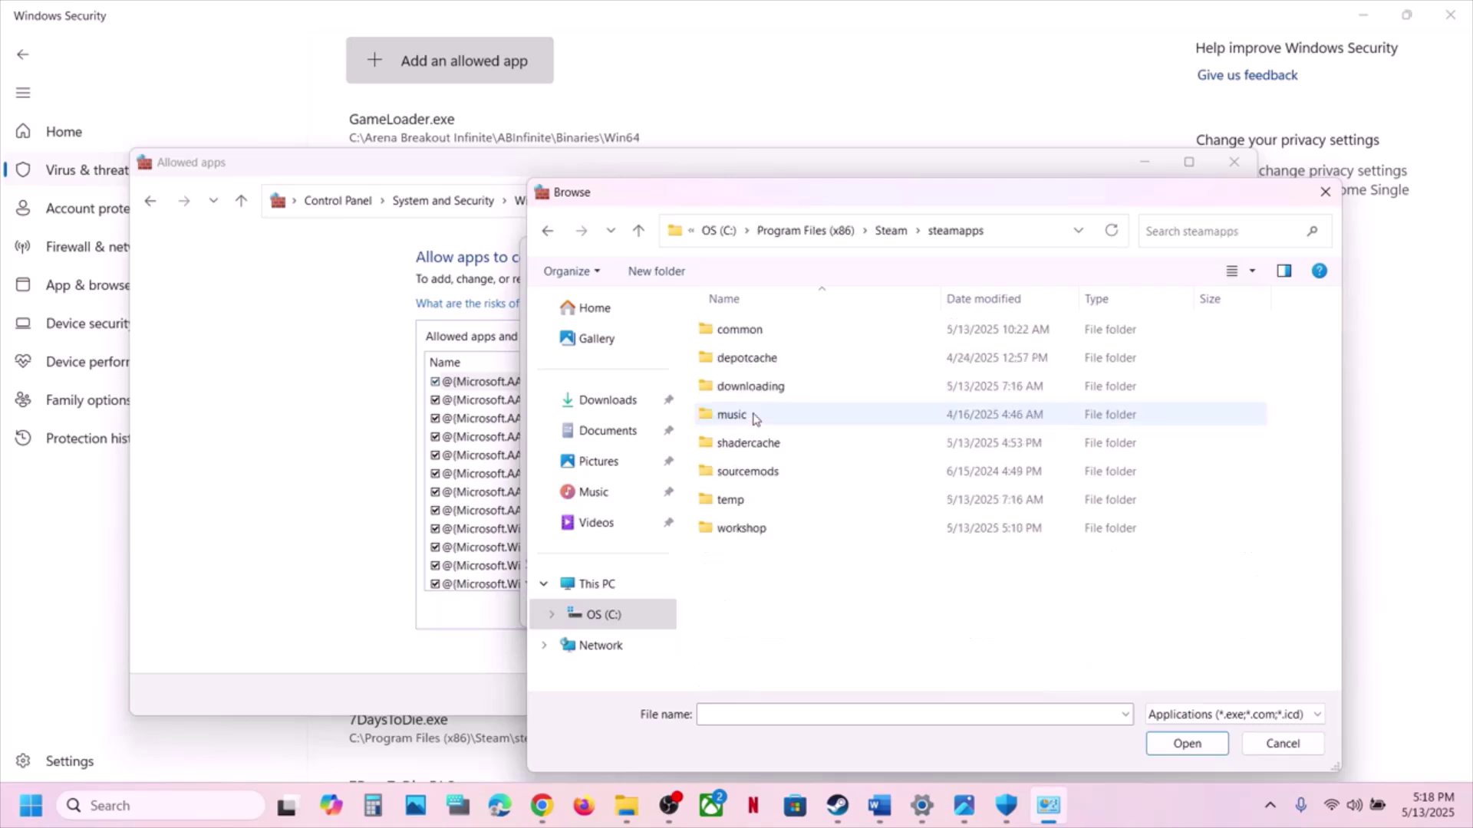
{"action": "double_click", "coordinate": [746, 335]}
{"action": "double_click", "coordinate": [746, 332]}
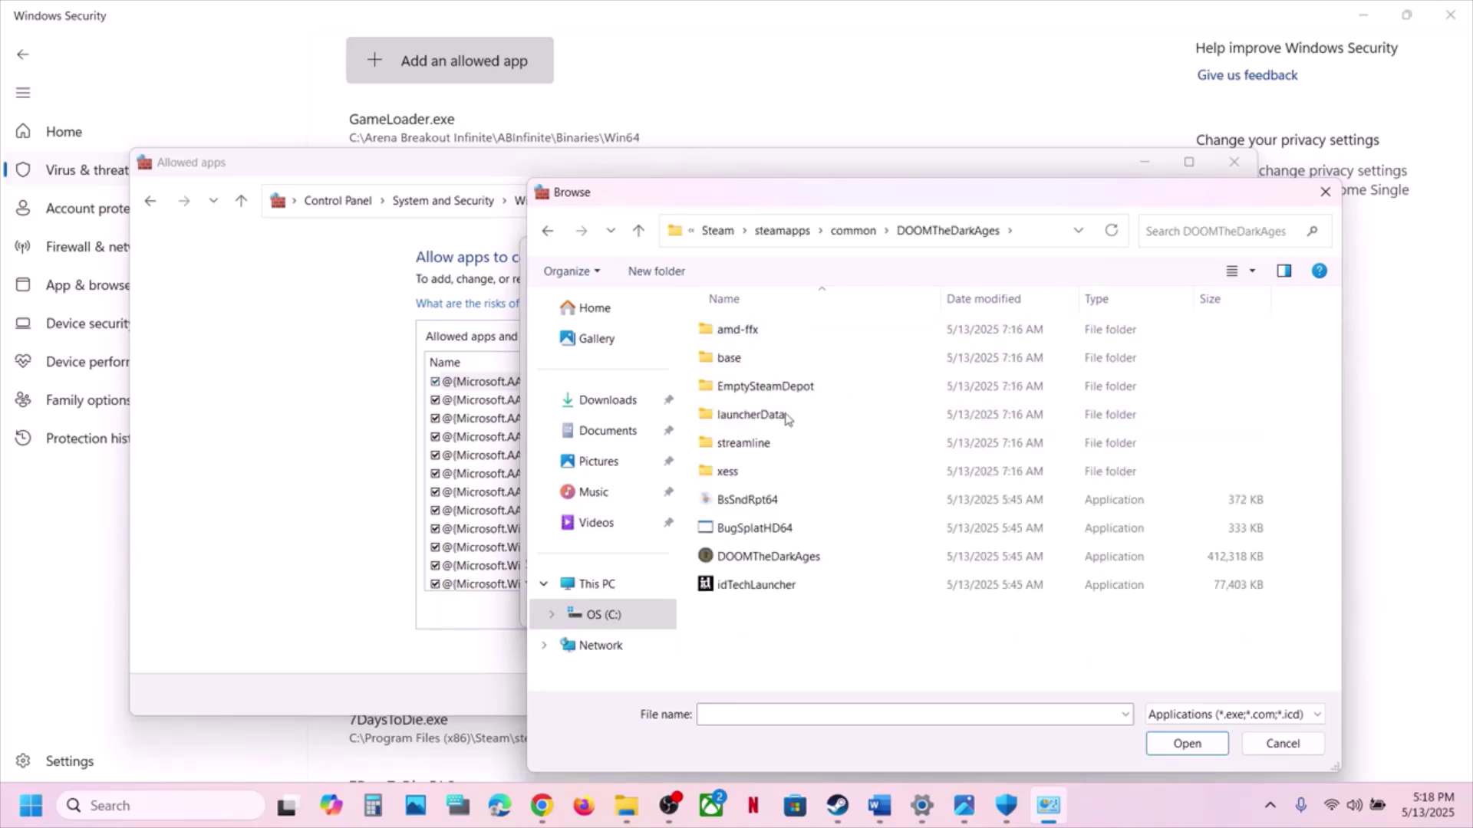
{"action": "left_click", "coordinate": [747, 558]}
{"action": "left_click", "coordinate": [1186, 744]}
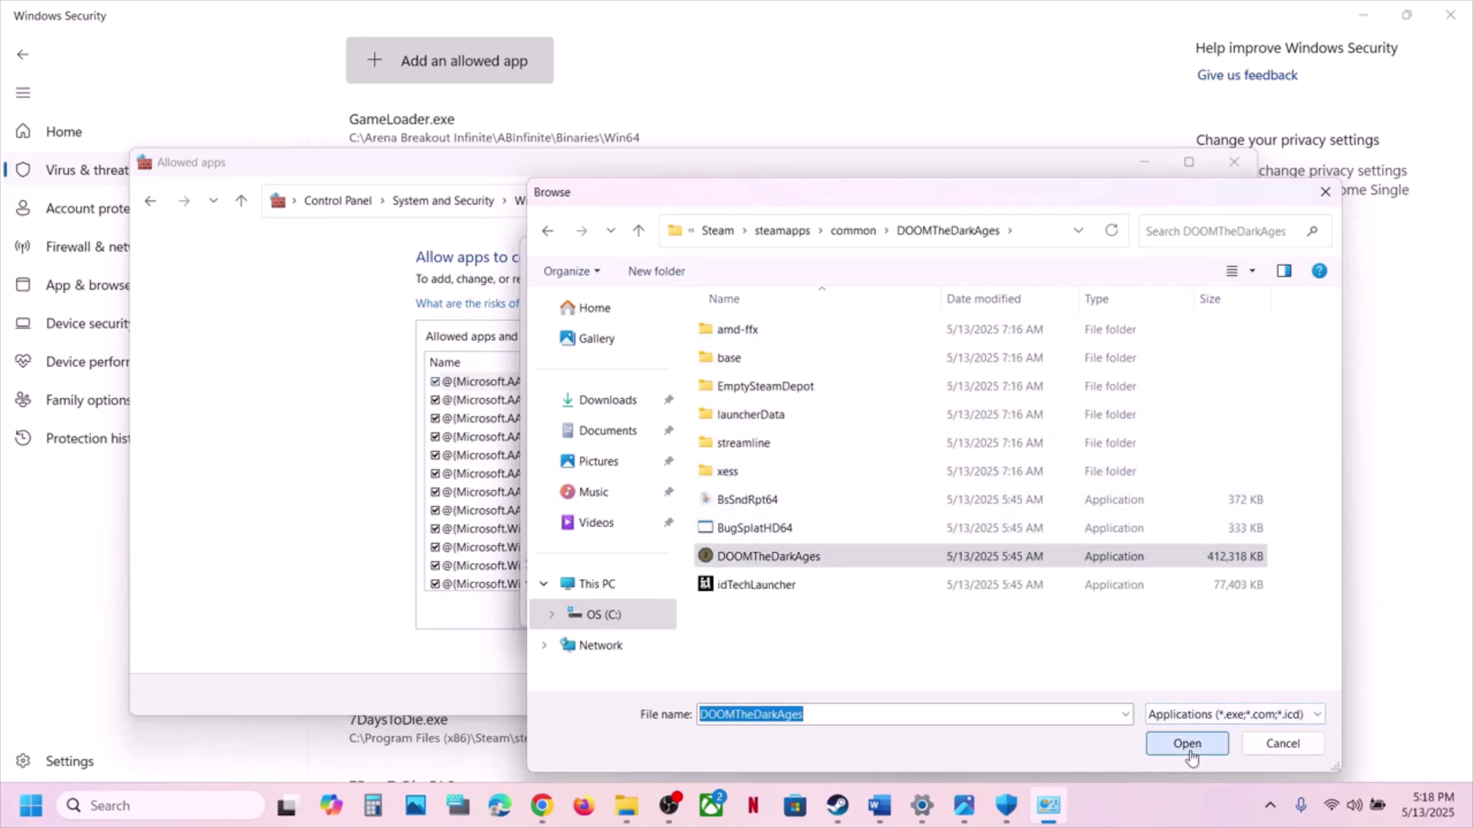
{"action": "left_click", "coordinate": [756, 613]}
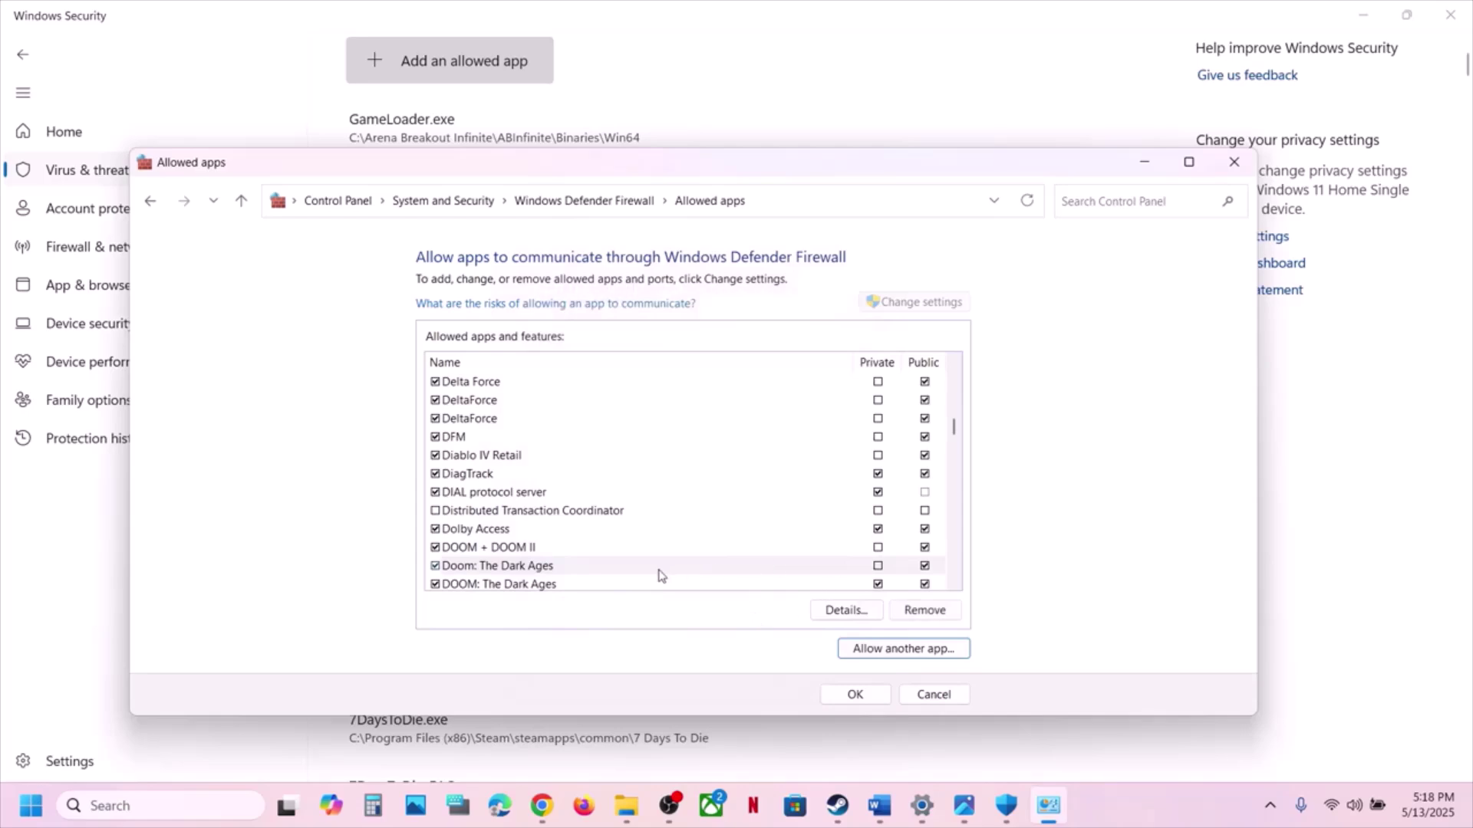
- Select the Doom: The Dark Ages entry among the firewall's allowed apps, and close the Allowed apps, Windows Security and Settings windows
{"action": "left_click", "coordinate": [508, 569]}
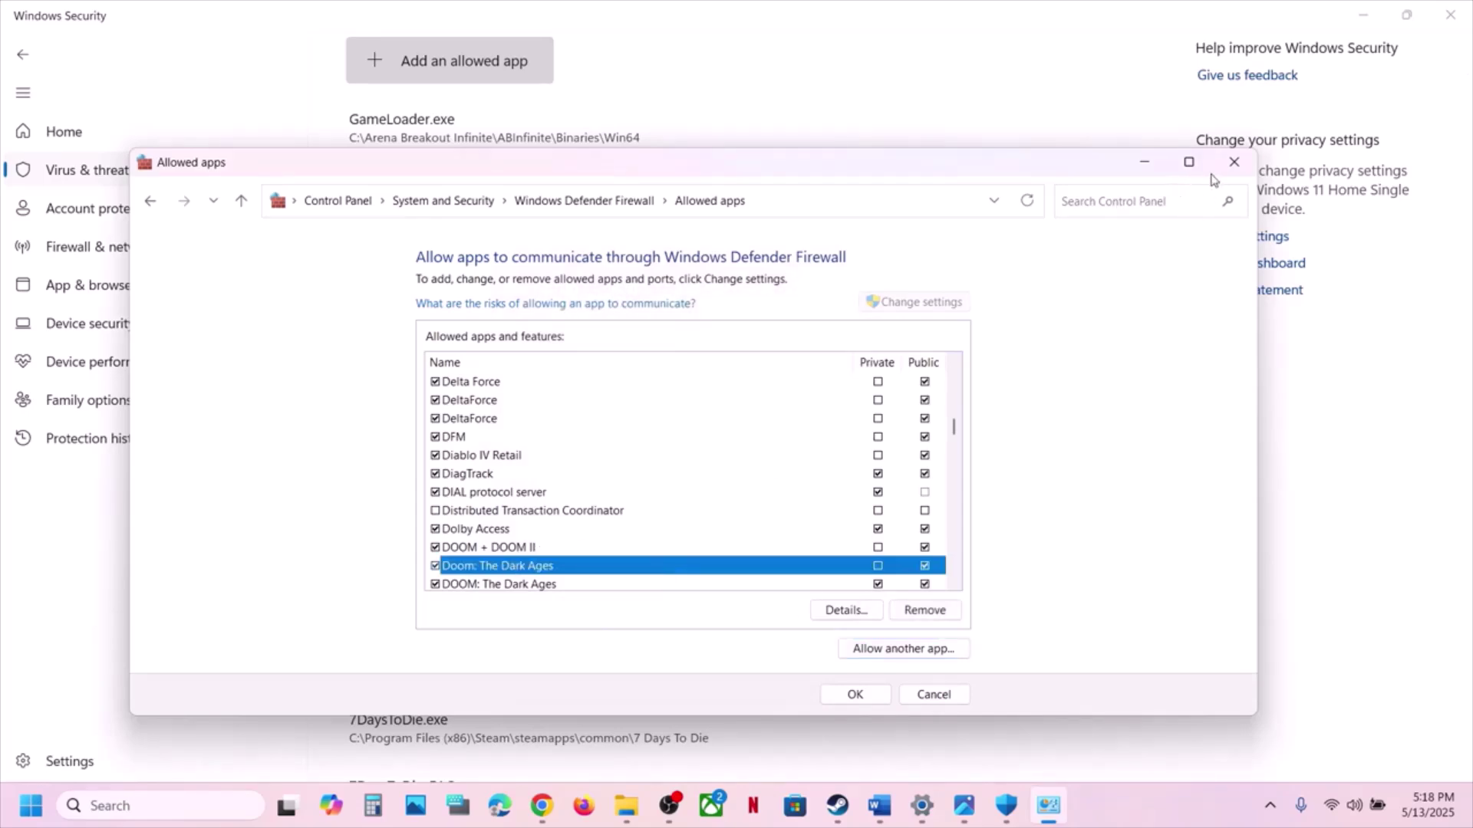
{"action": "left_click", "coordinate": [1234, 162]}
{"action": "left_click", "coordinate": [1450, 14]}
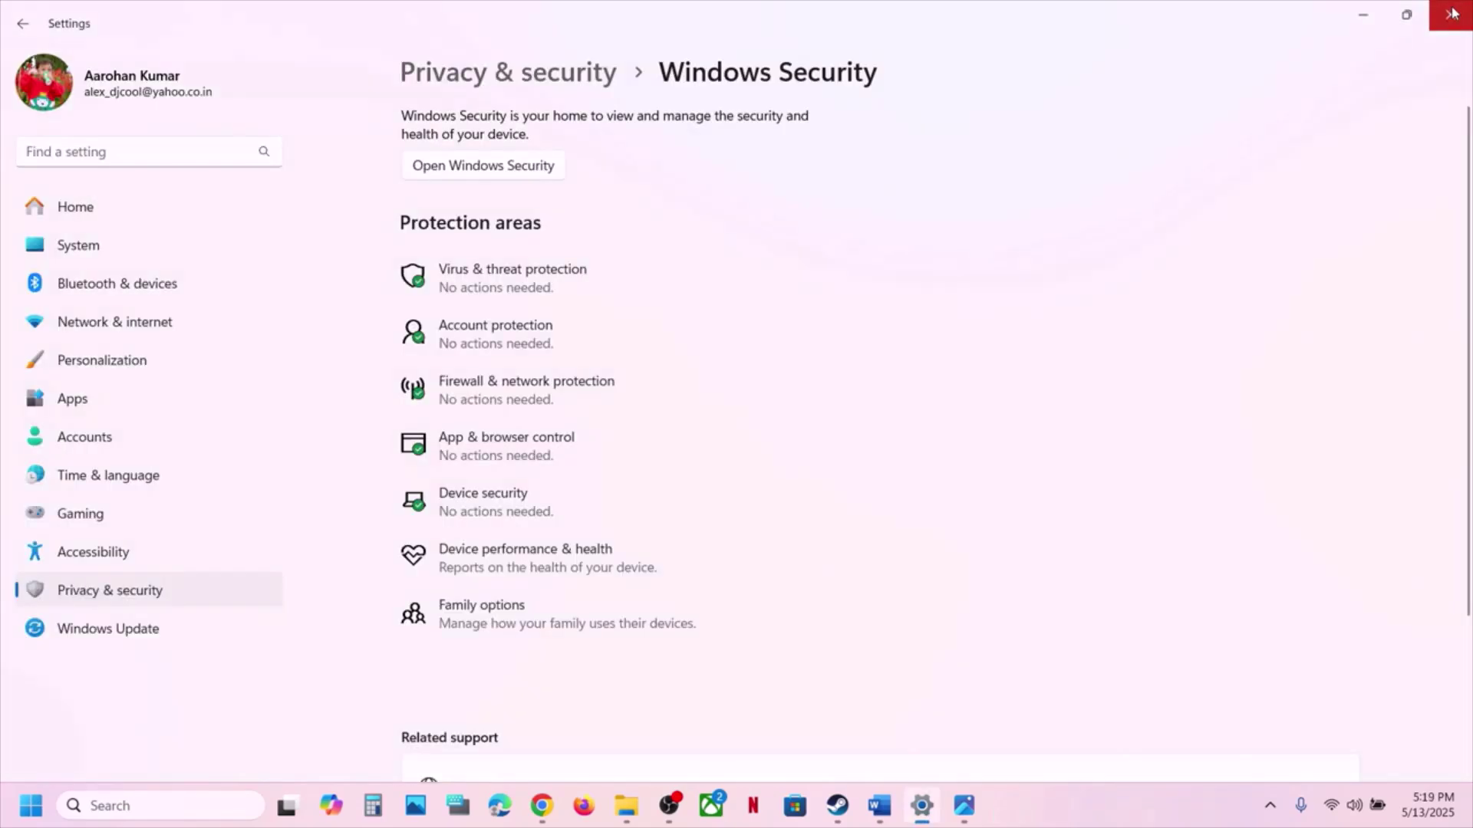
{"action": "left_click", "coordinate": [1452, 12]}
- Switch to Steam and view the file verification option in the Installed Files properties of DOOM: The Dark Ages
{"action": "scroll", "coordinate": [894, 376], "scroll_direction": "down", "scroll_amount": 2}
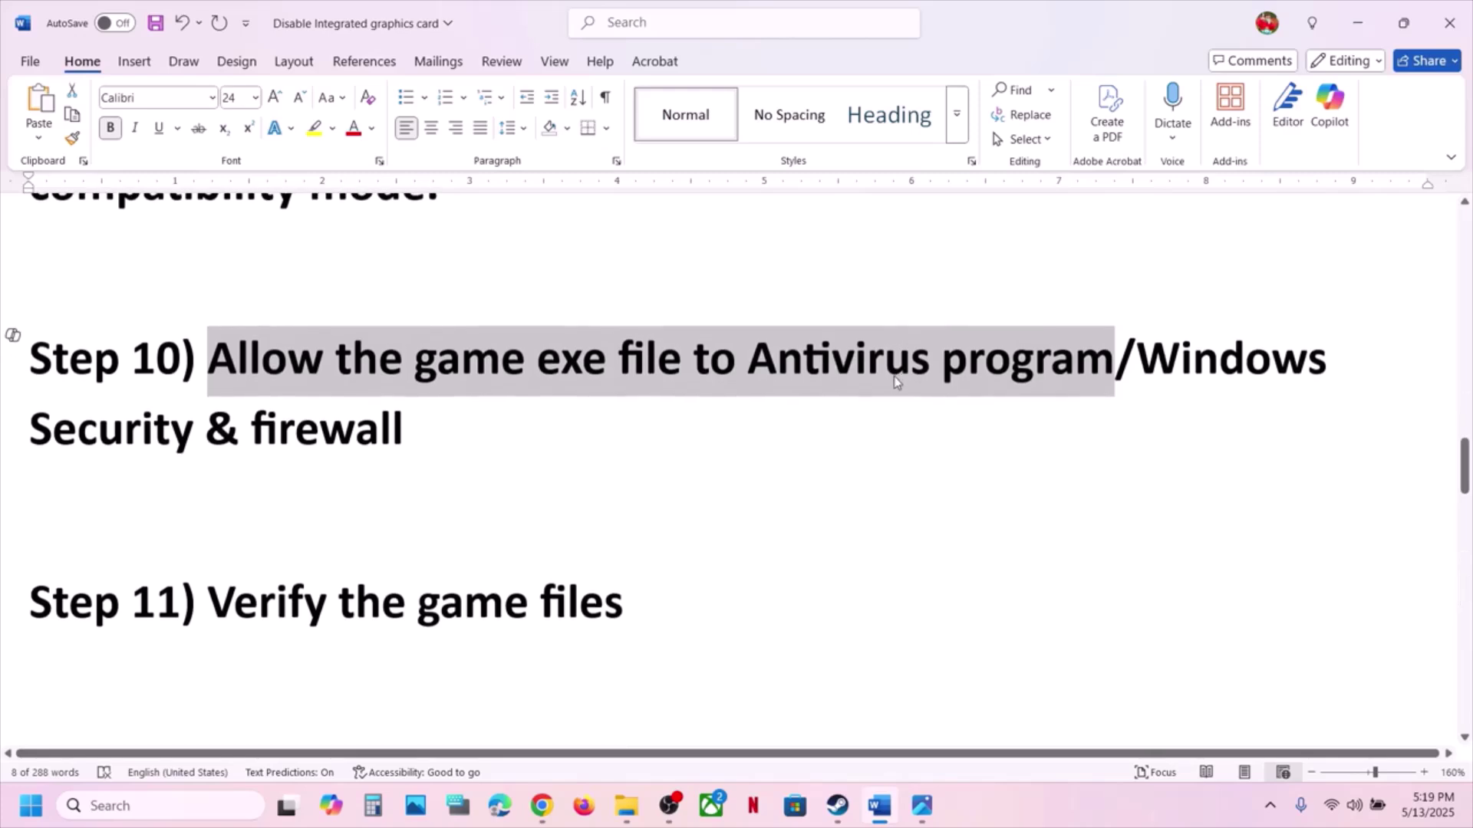
{"action": "left_click", "coordinate": [838, 806]}
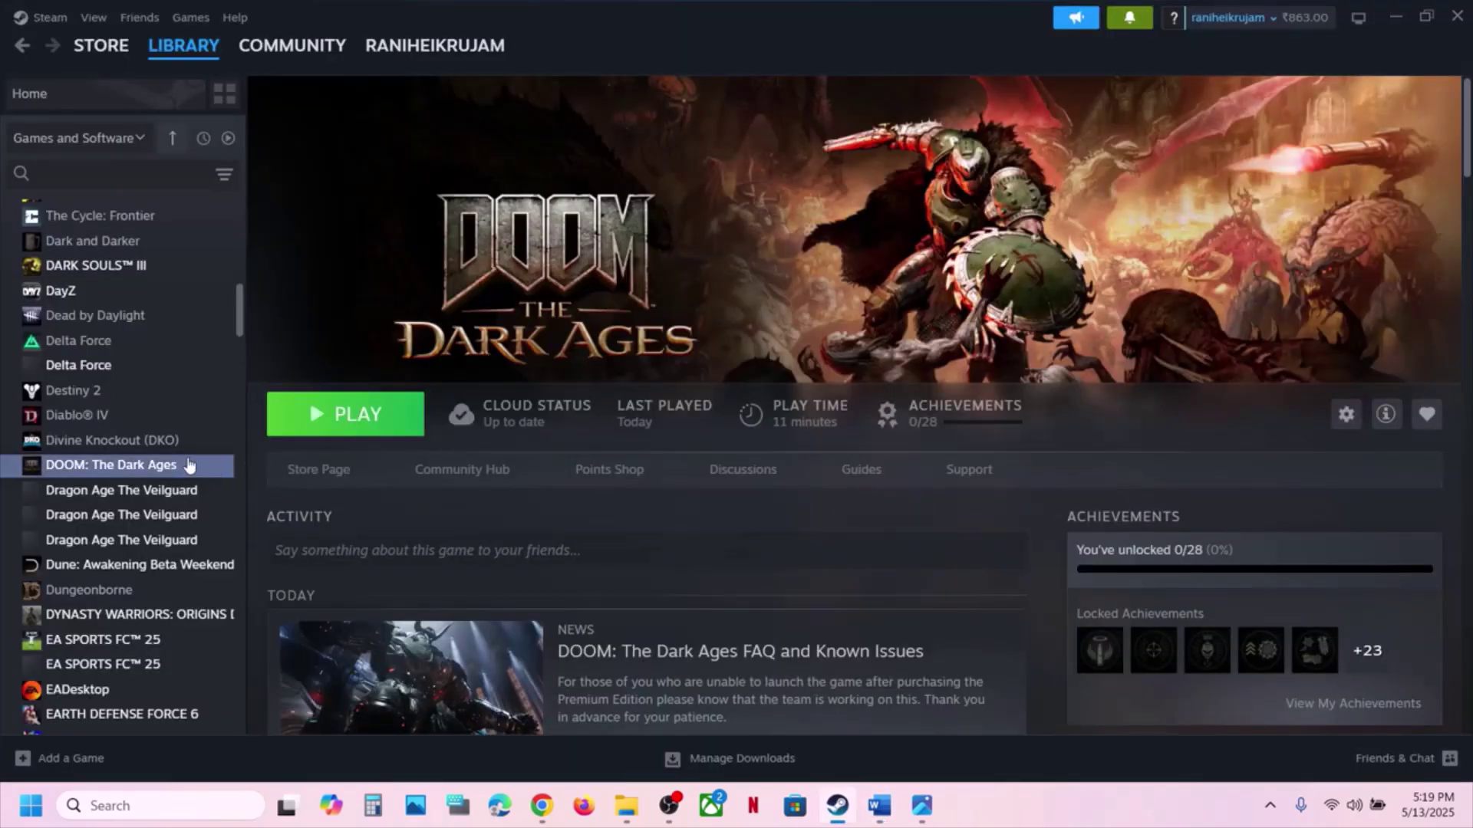
{"action": "right_click", "coordinate": [187, 465]}
{"action": "left_click", "coordinate": [247, 604]}
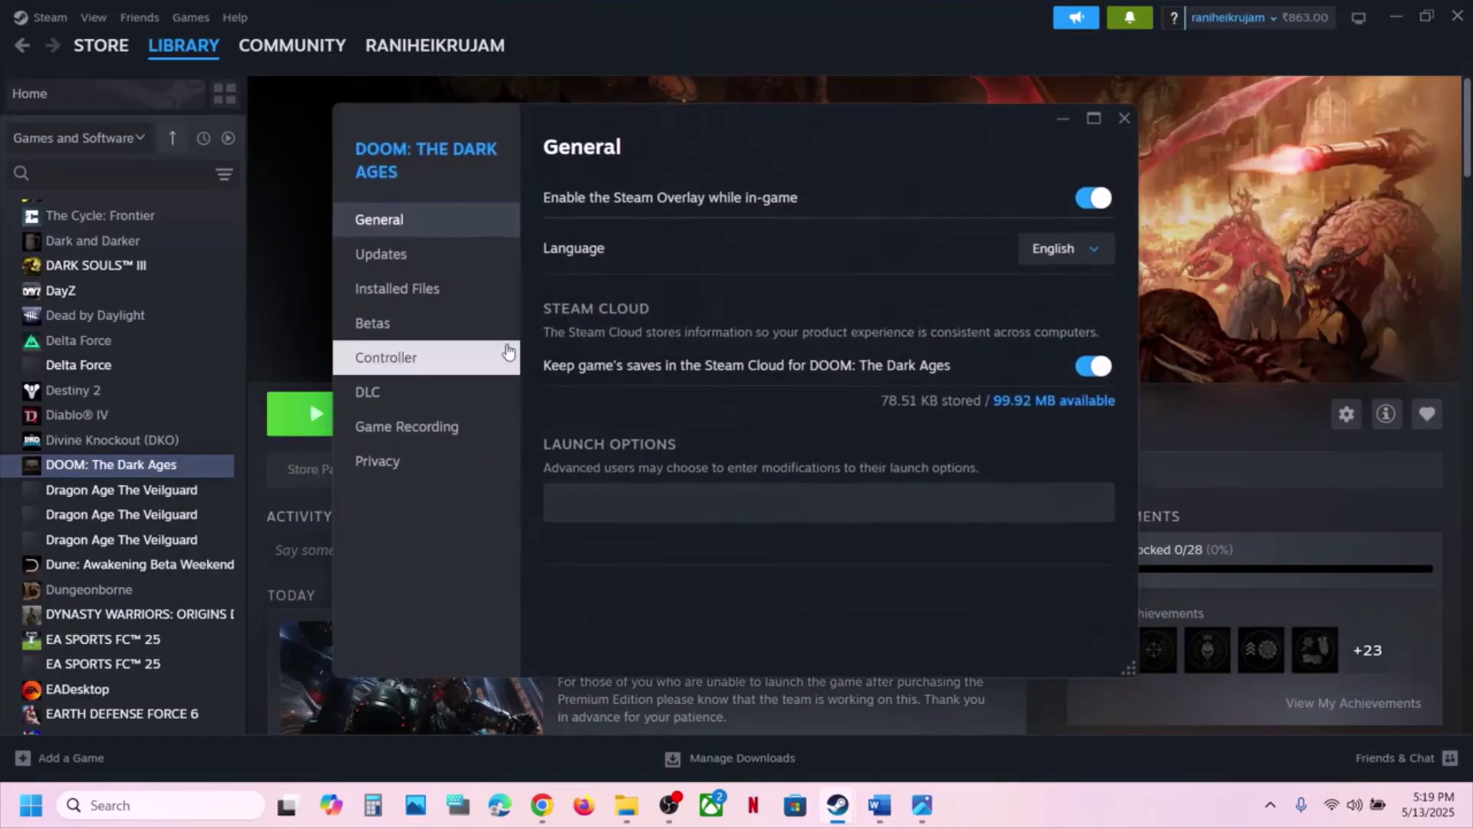
{"action": "left_click", "coordinate": [429, 289]}
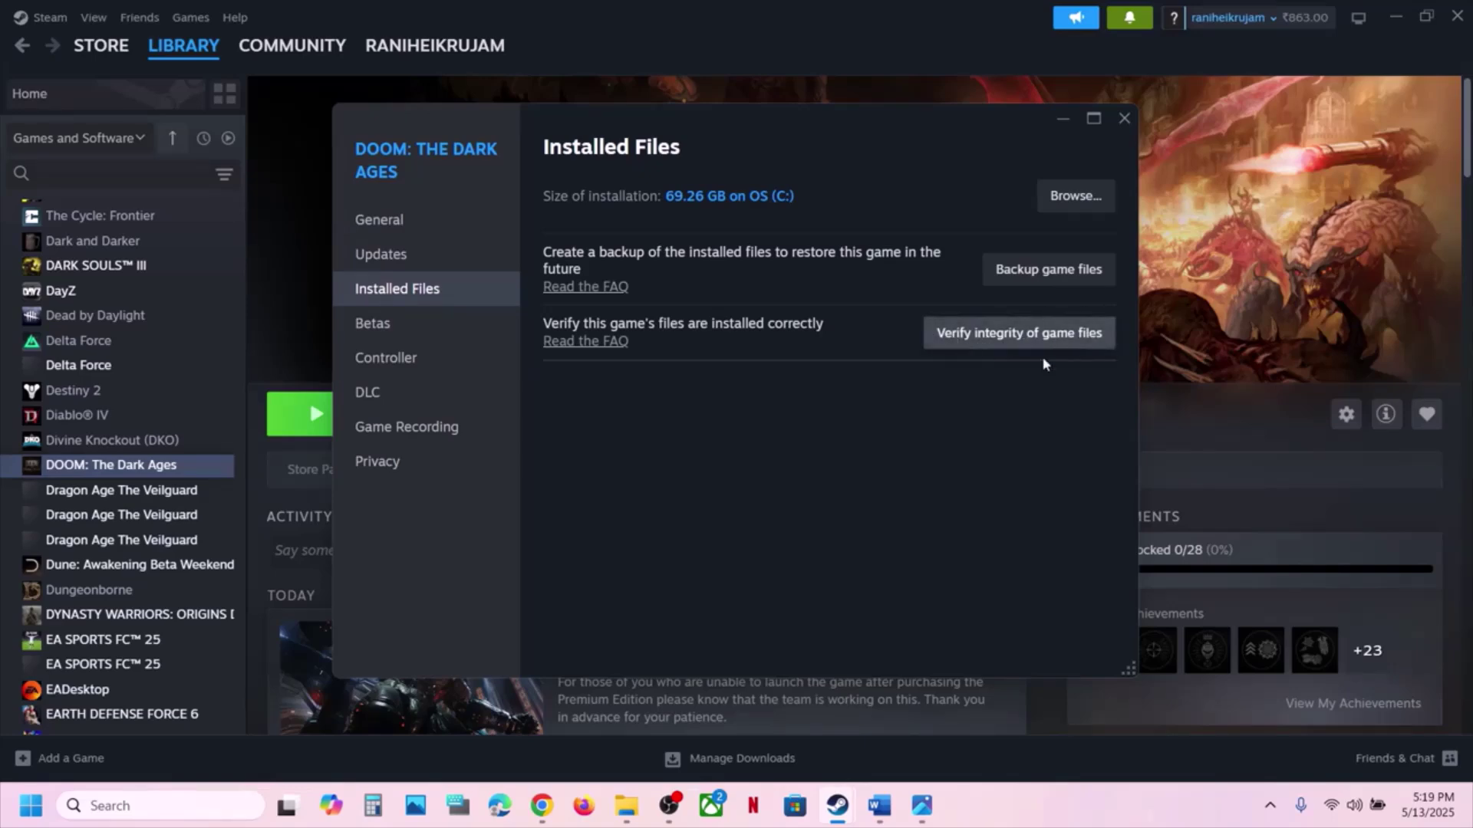
{"action": "left_click", "coordinate": [1123, 118]}
- Switch to the Word guide and read Step 12 about avoiding overclocking, closing overclocking applications and disabling the Steam overlay
{"action": "left_click", "coordinate": [882, 806]}
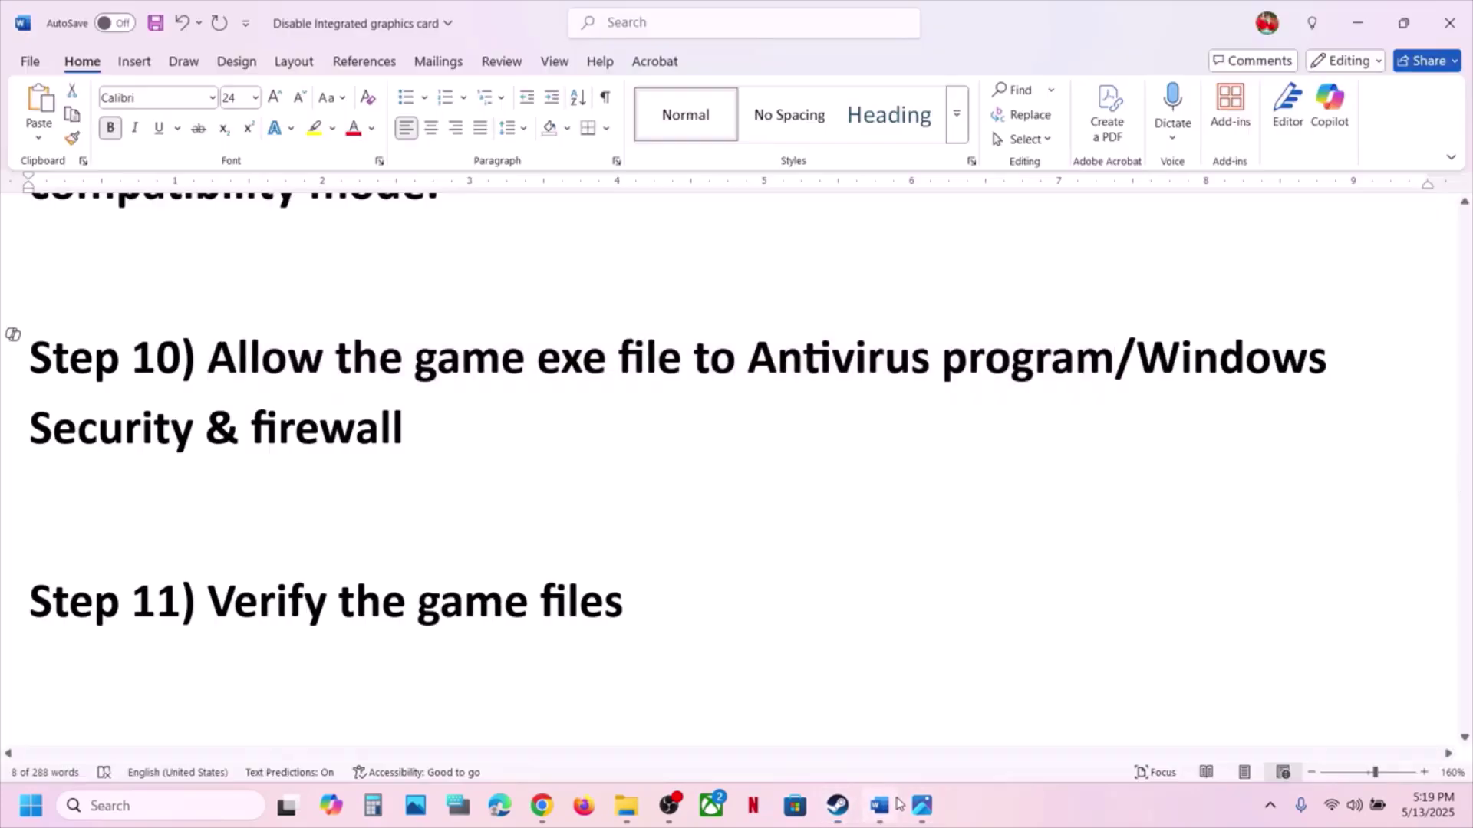
{"action": "scroll", "coordinate": [661, 550], "scroll_direction": "down", "scroll_amount": 3}
{"action": "scroll", "coordinate": [664, 552], "scroll_direction": "down", "scroll_amount": 1}
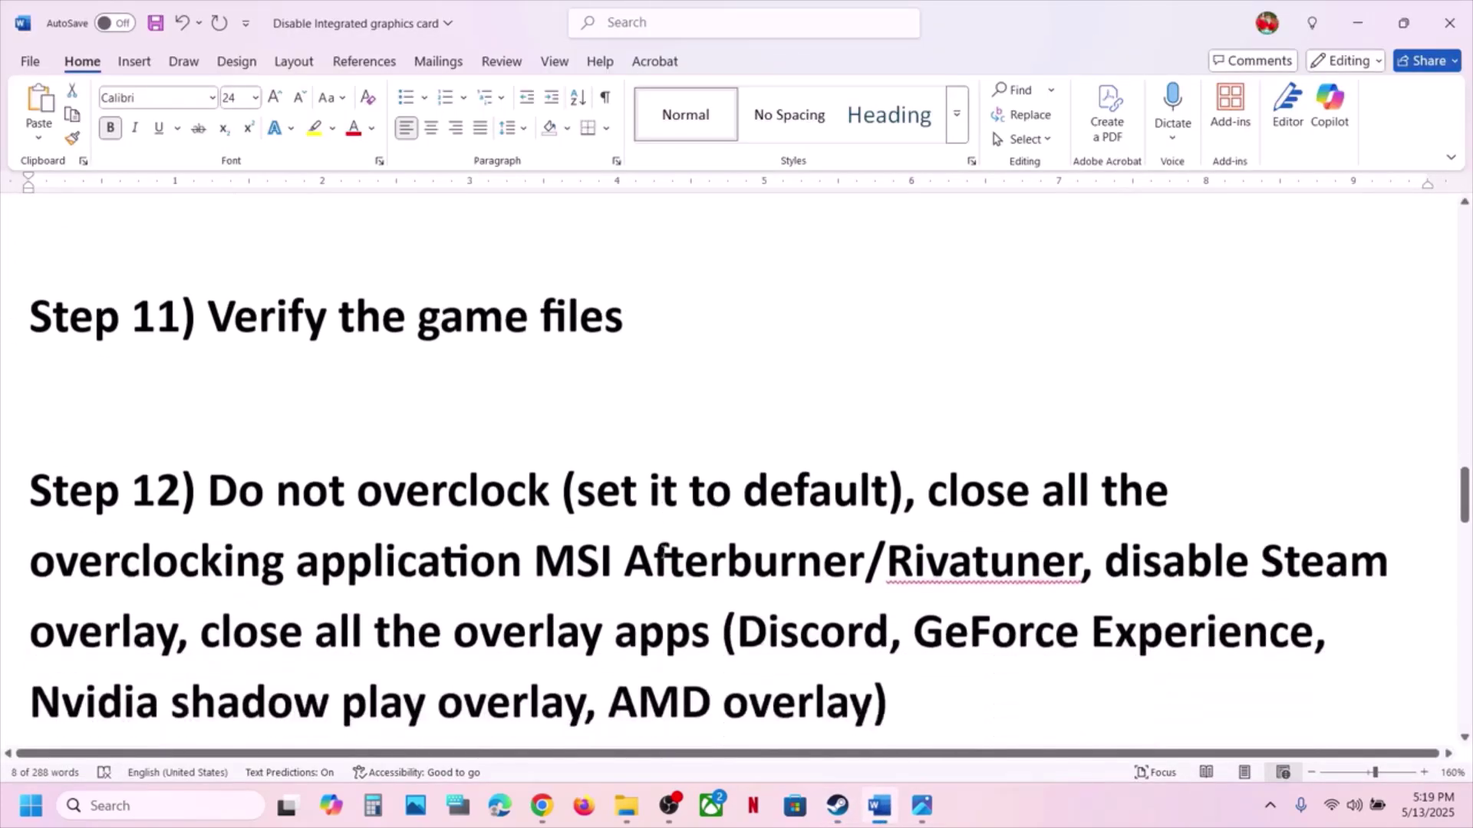
{"action": "left_click_drag", "start_coordinate": [218, 481], "coordinate": [853, 472]}
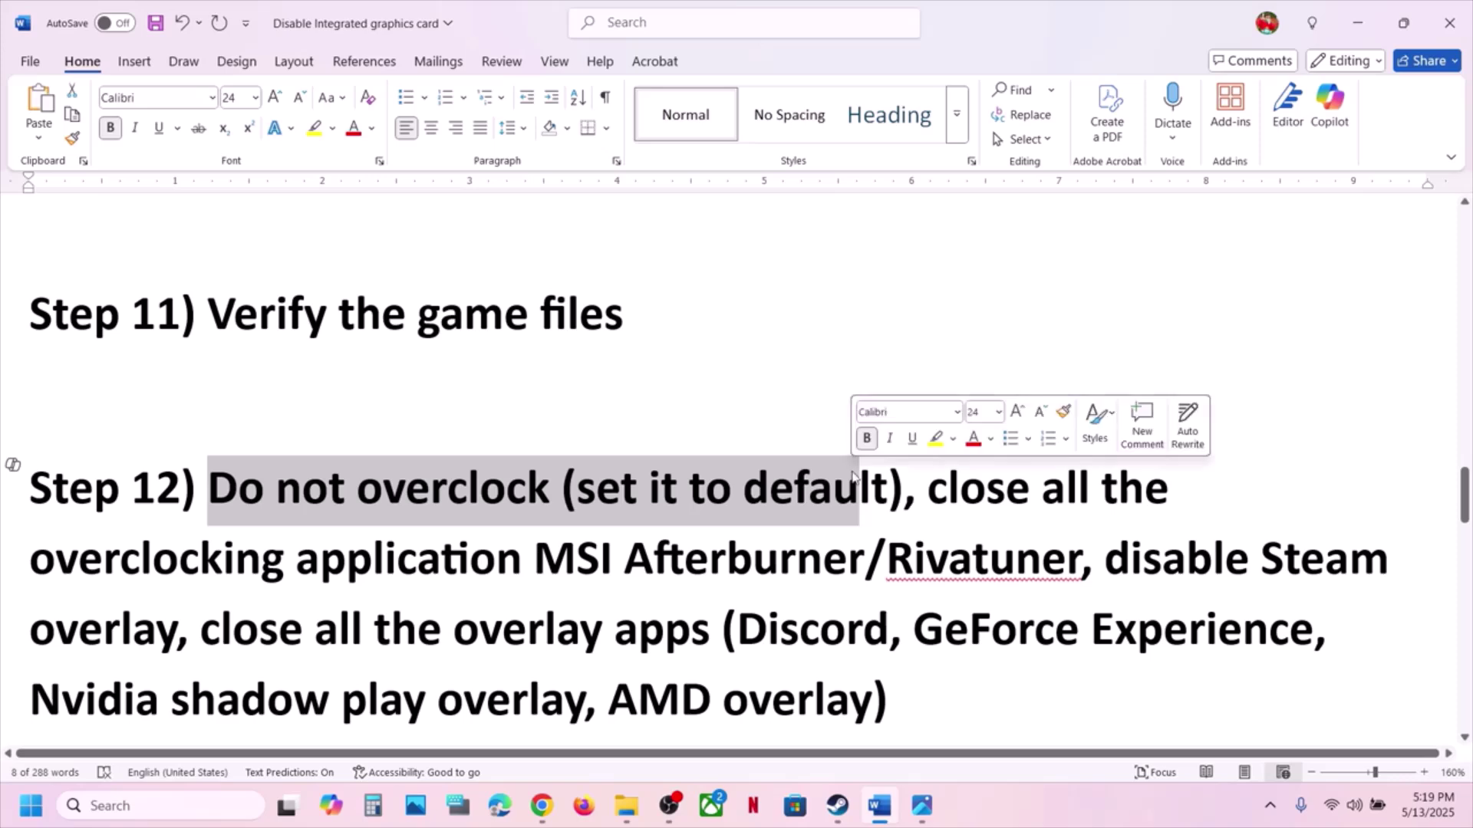
{"action": "key", "text": "Right"}
{"action": "left_click_drag", "start_coordinate": [592, 490], "coordinate": [767, 491]}
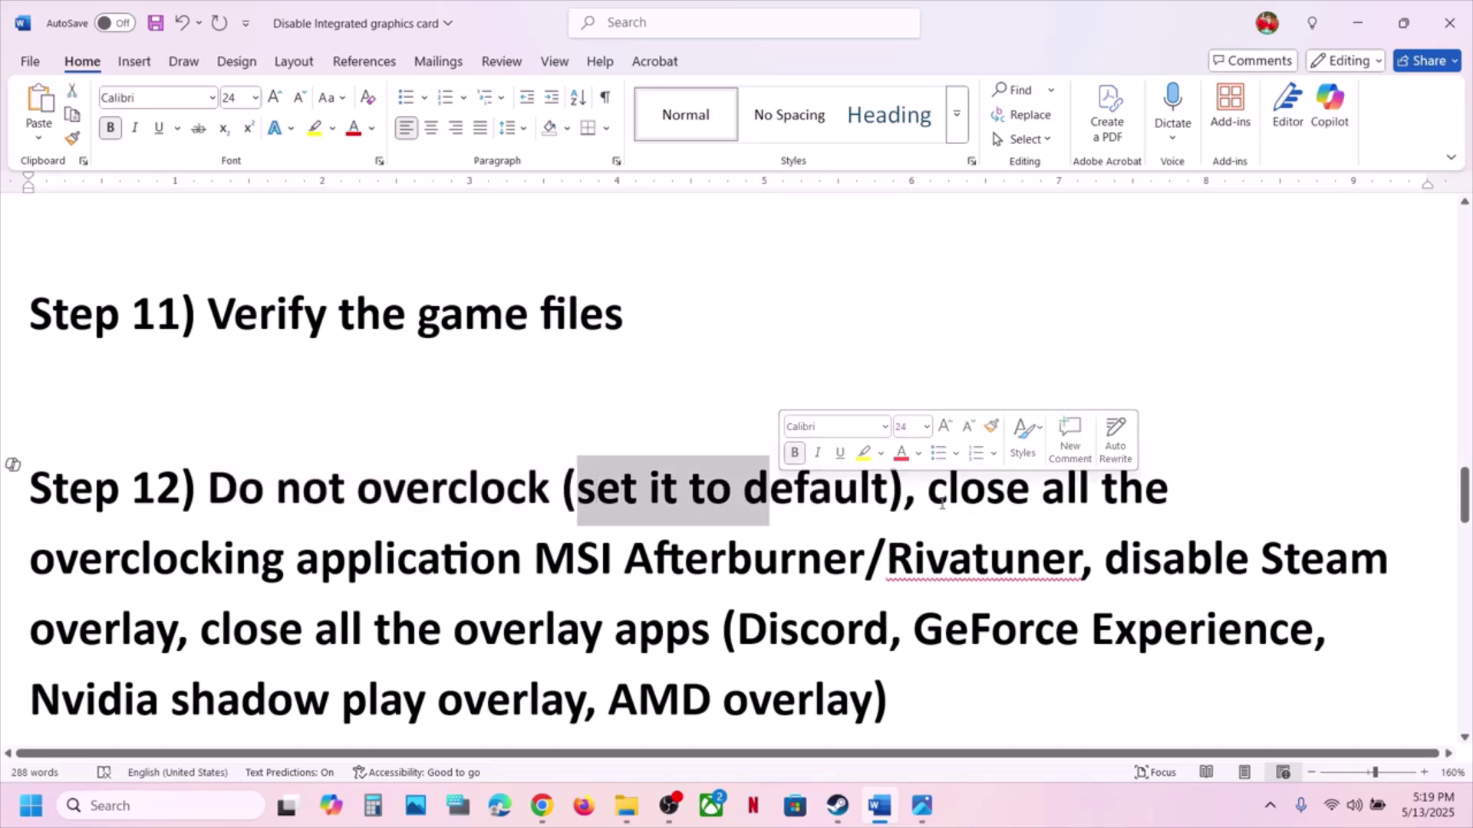
{"action": "left_click_drag", "start_coordinate": [929, 491], "coordinate": [1082, 559]}
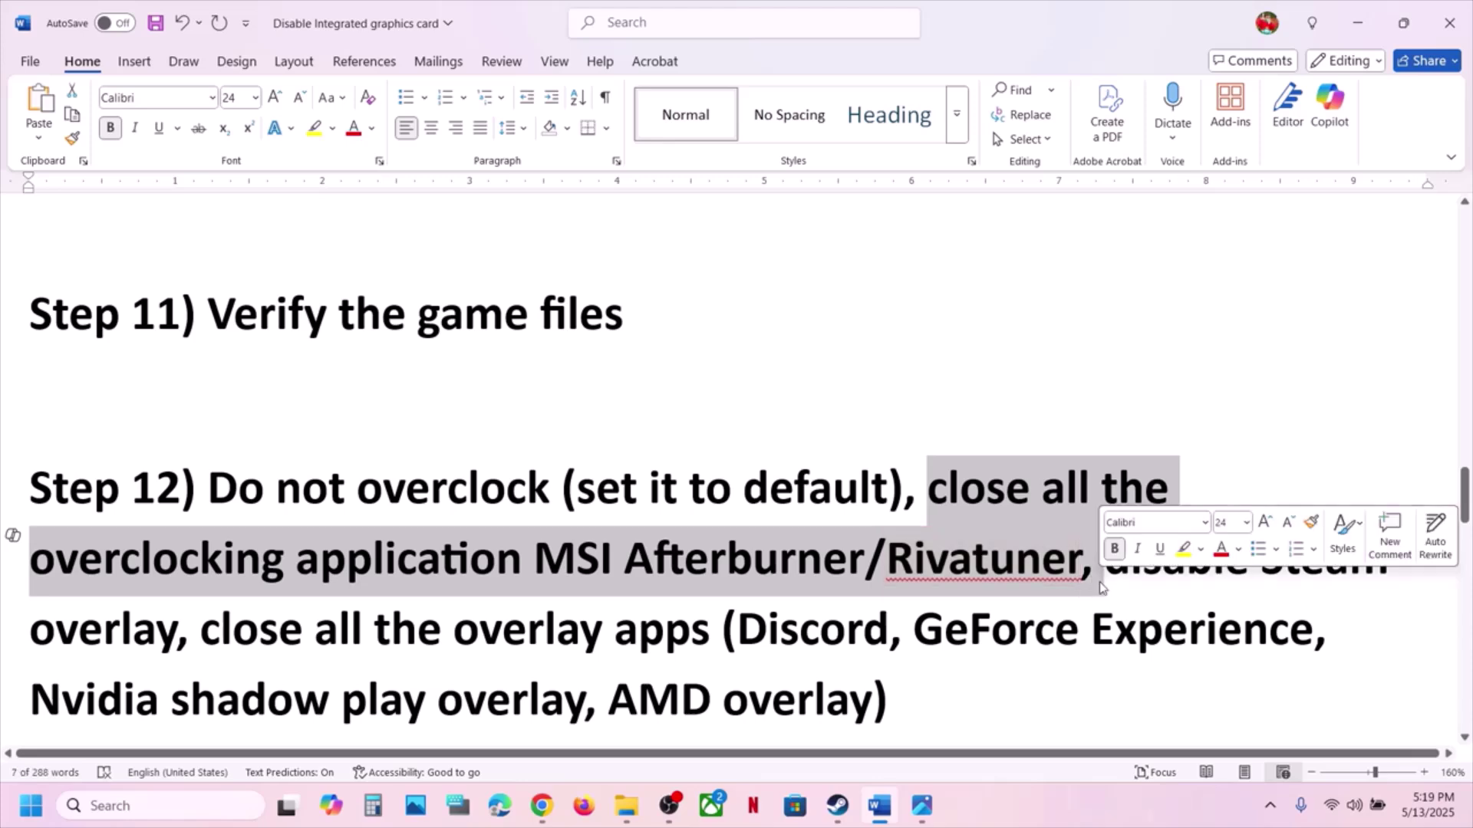
{"action": "key", "text": "Right"}
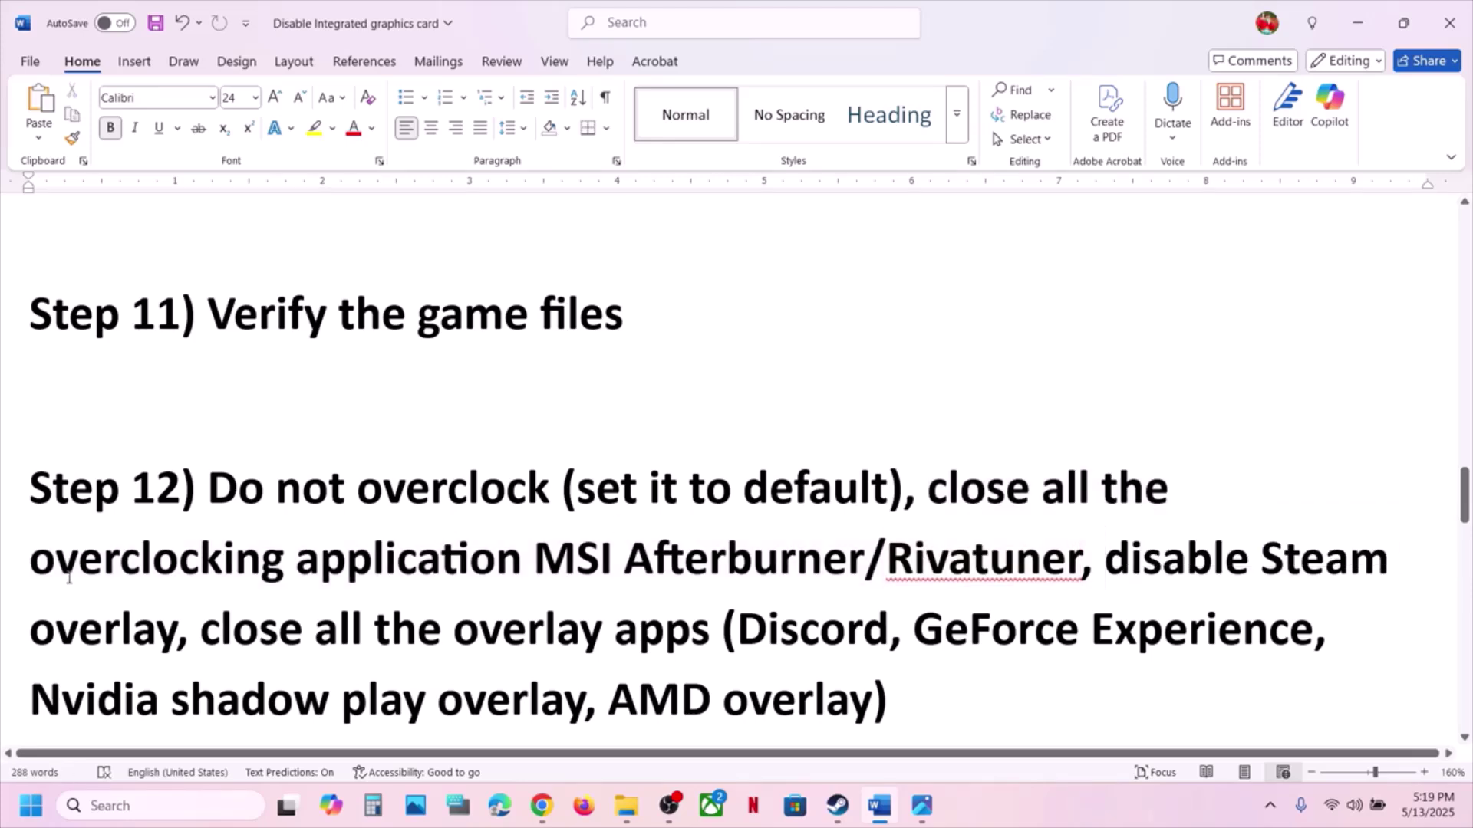
{"action": "left_click_drag", "start_coordinate": [58, 575], "coordinate": [530, 564]}
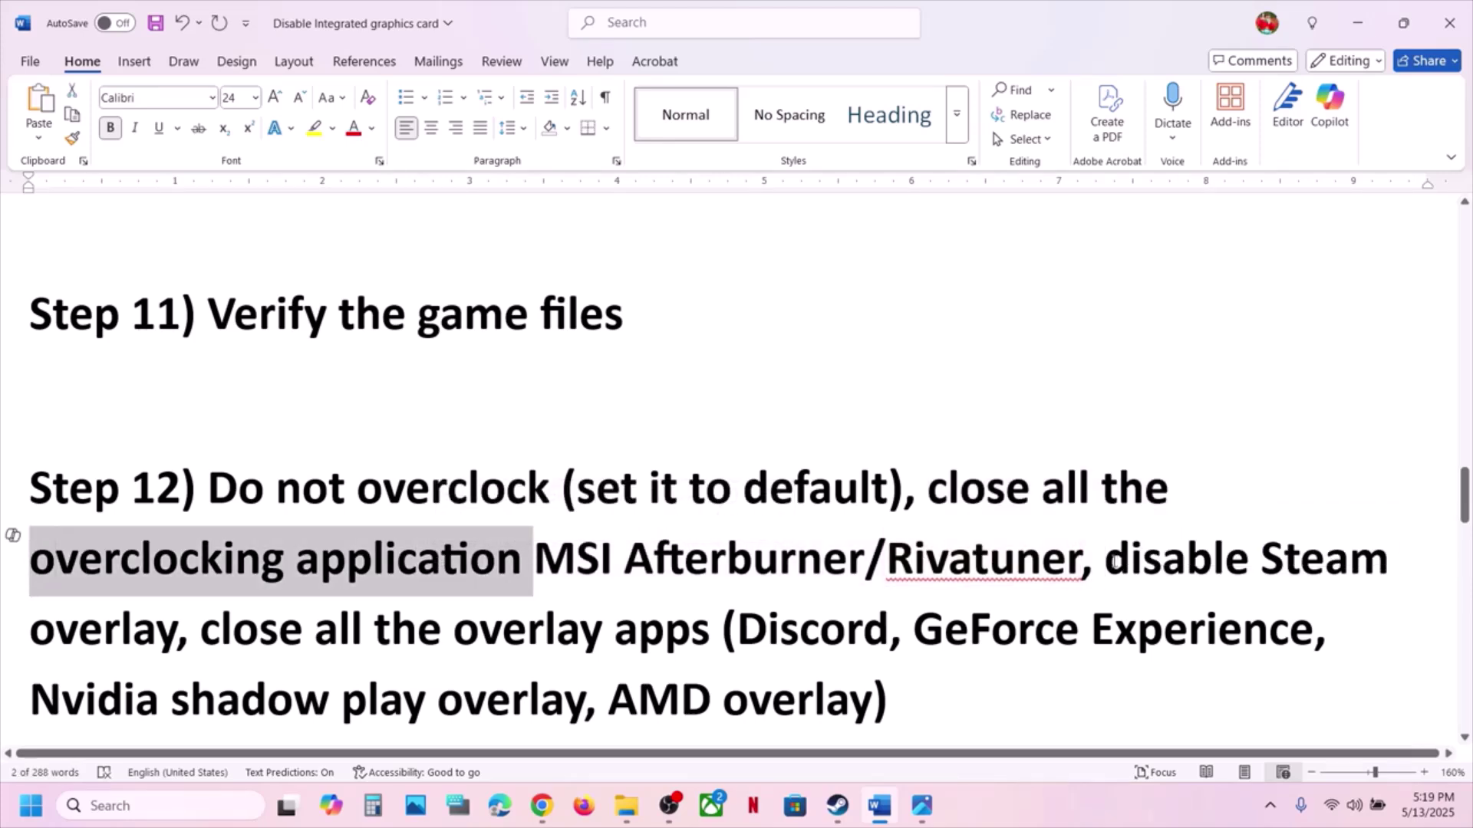
{"action": "left_click_drag", "start_coordinate": [1104, 562], "coordinate": [303, 629]}
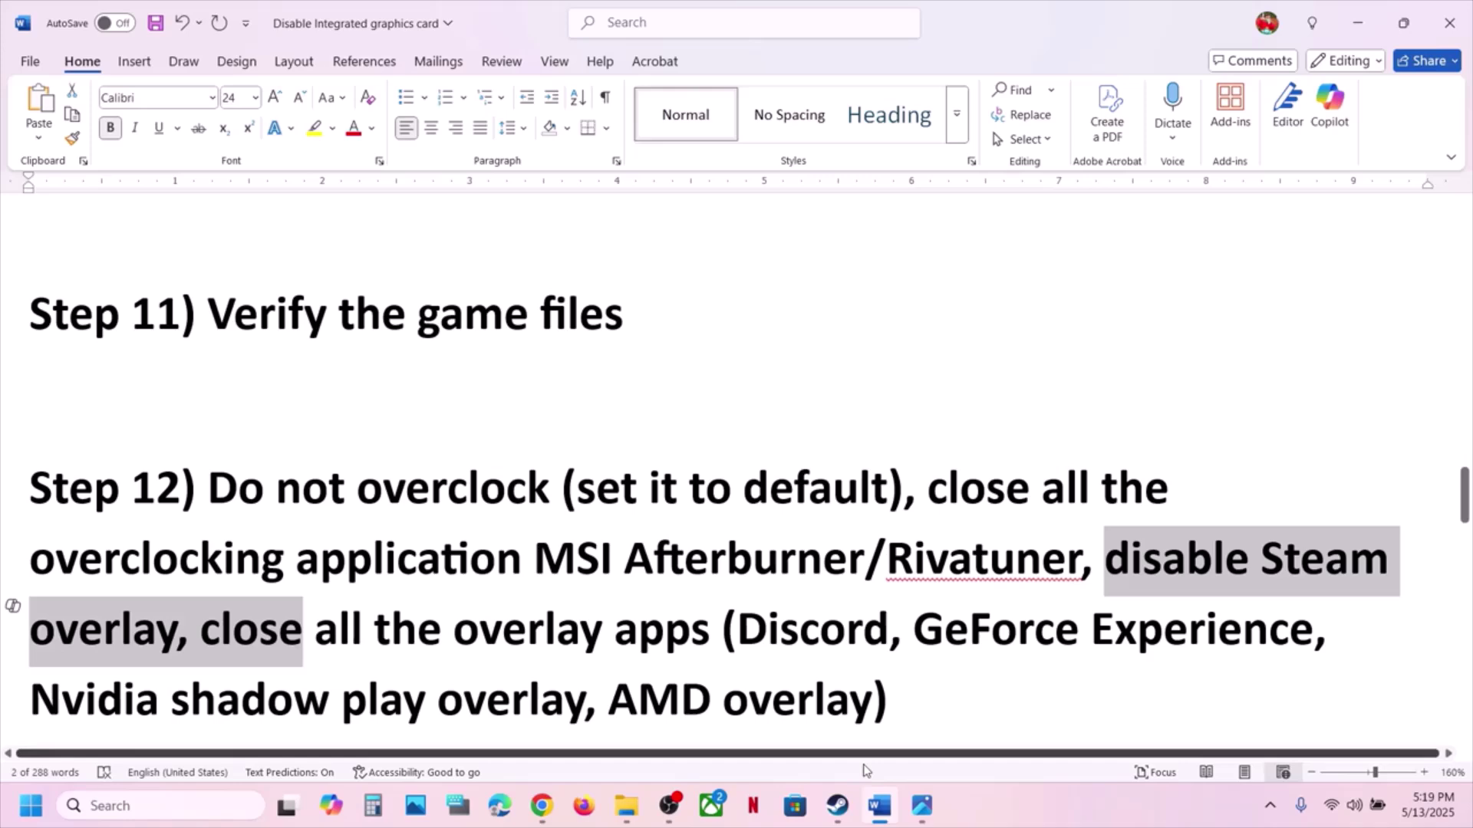
{"action": "left_click", "coordinate": [844, 818]}
{"action": "right_click", "coordinate": [93, 465]}
{"action": "mouse_move", "coordinate": [165, 584]}
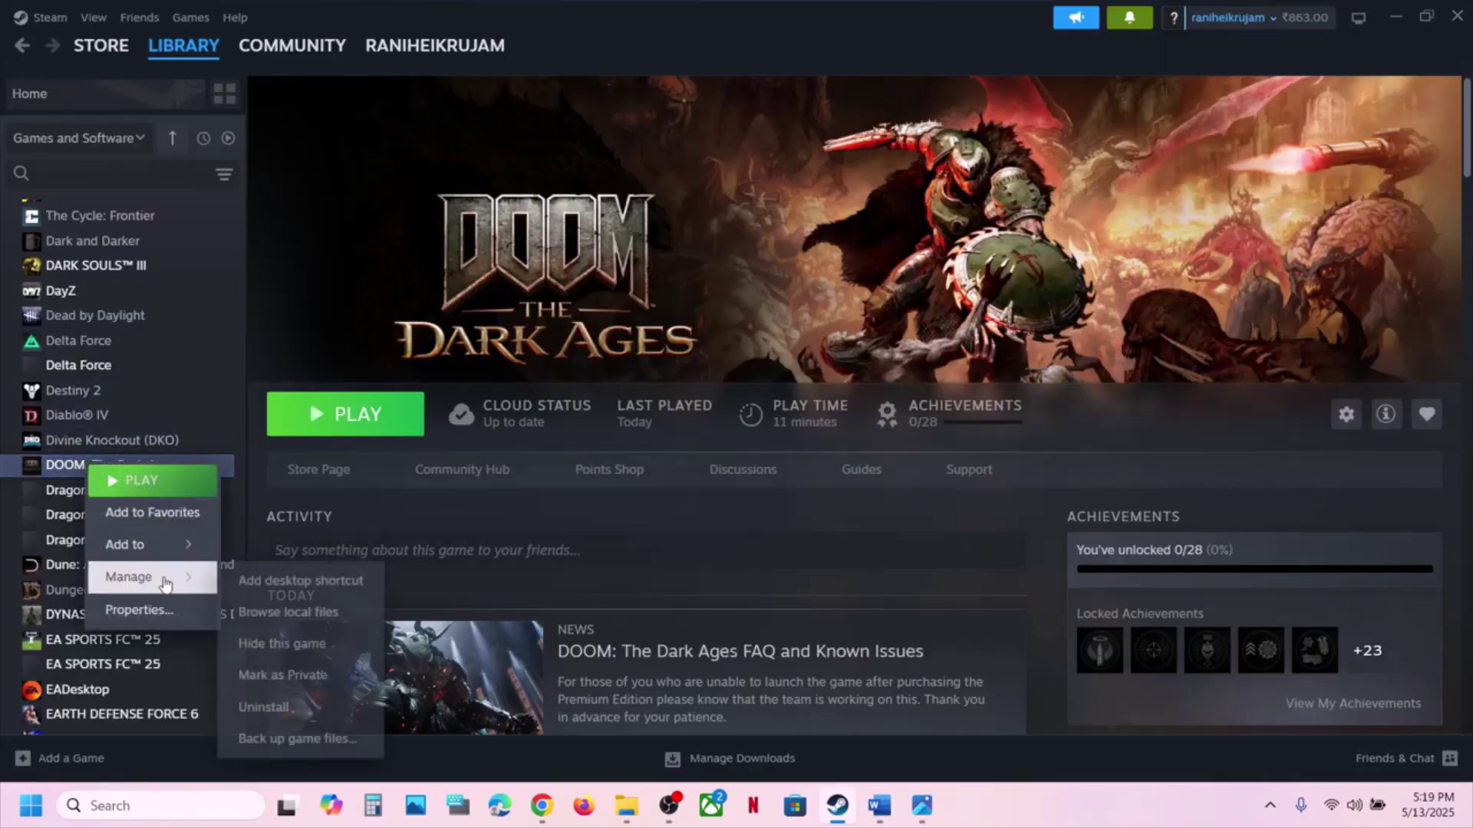
{"action": "left_click", "coordinate": [142, 610]}
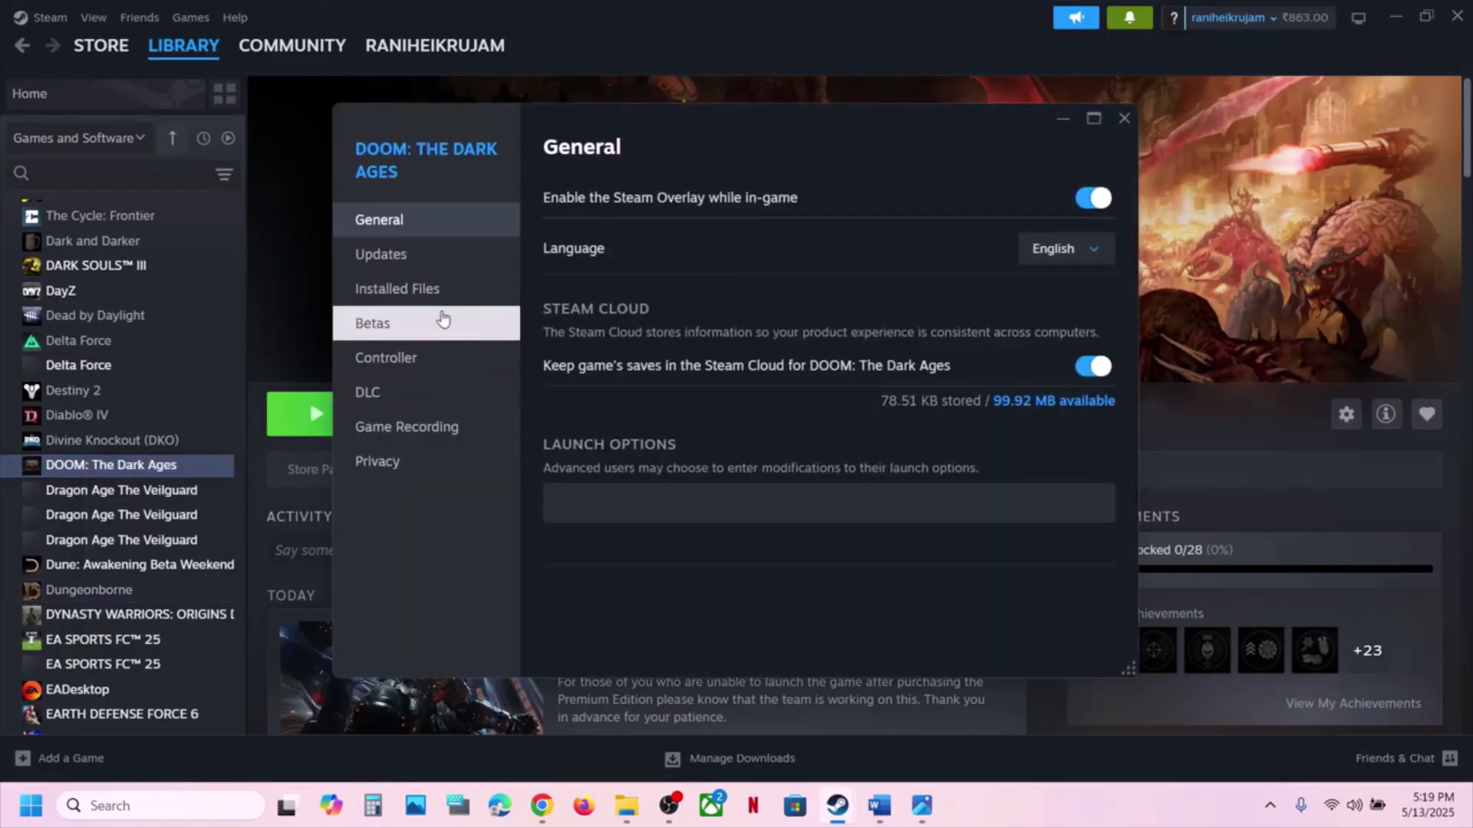
{"action": "left_click", "coordinate": [396, 289]}
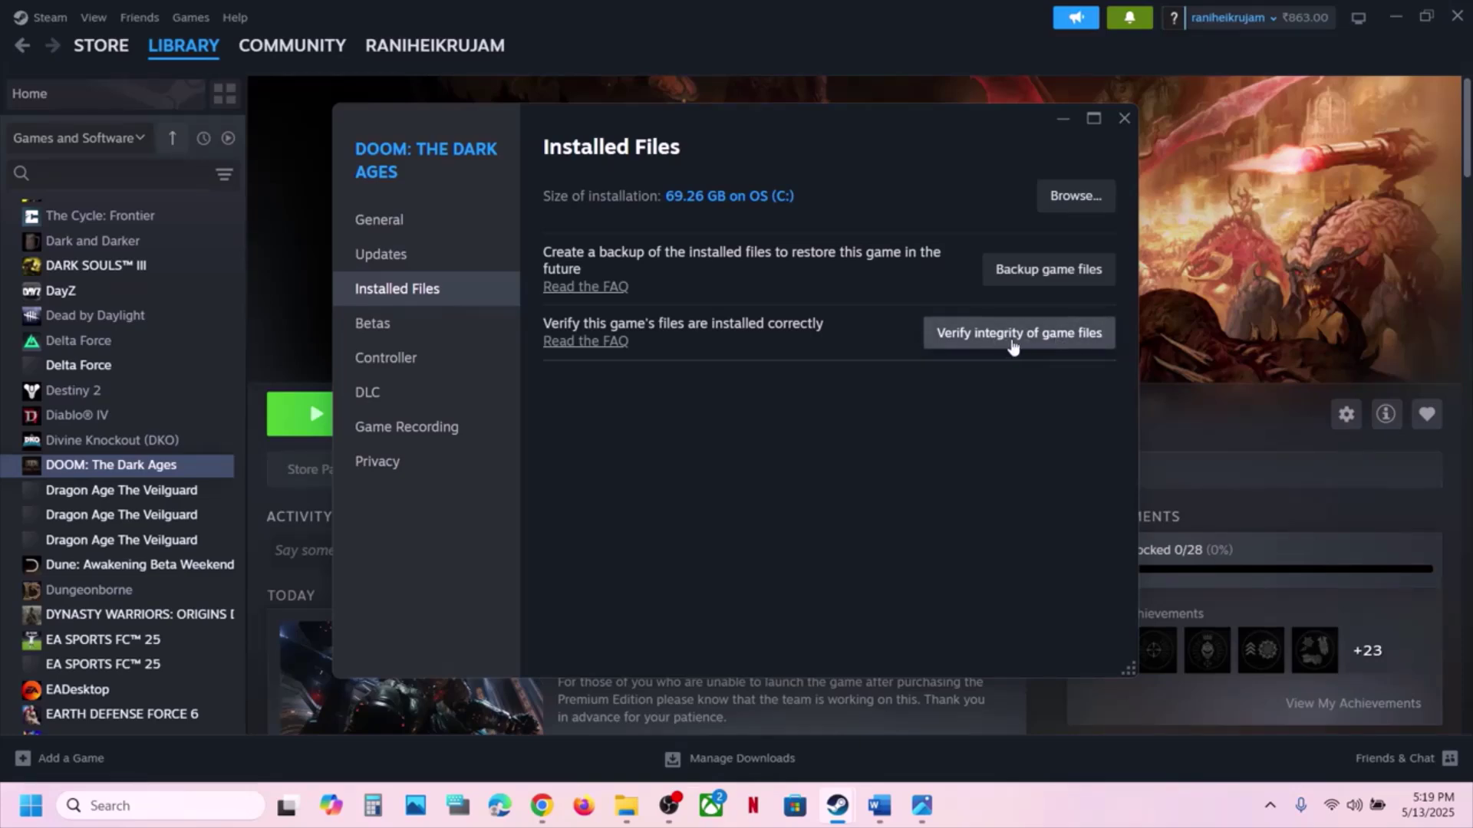
{"action": "left_click", "coordinate": [1124, 119]}
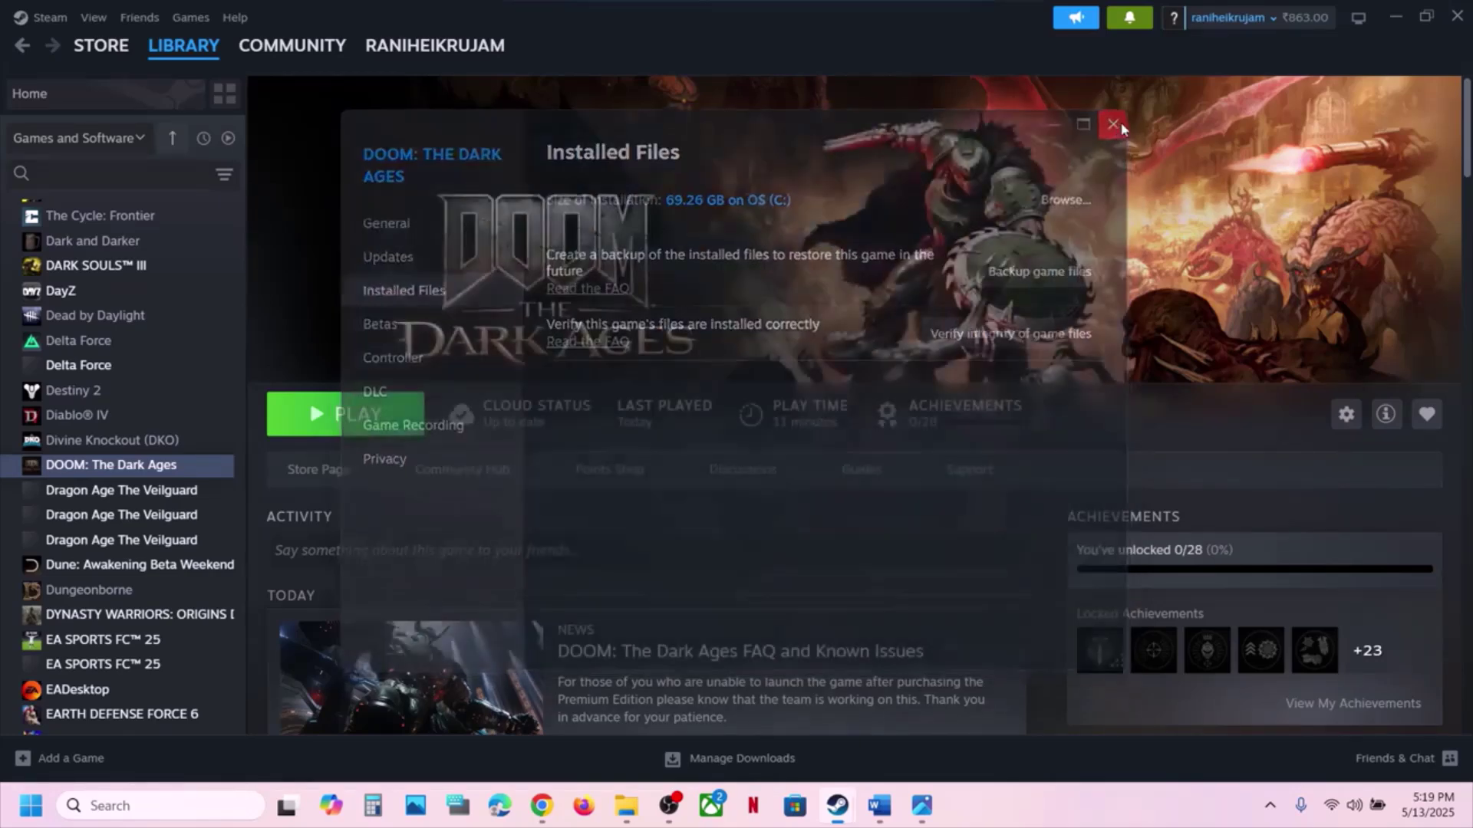
{"action": "left_click", "coordinate": [890, 806]}
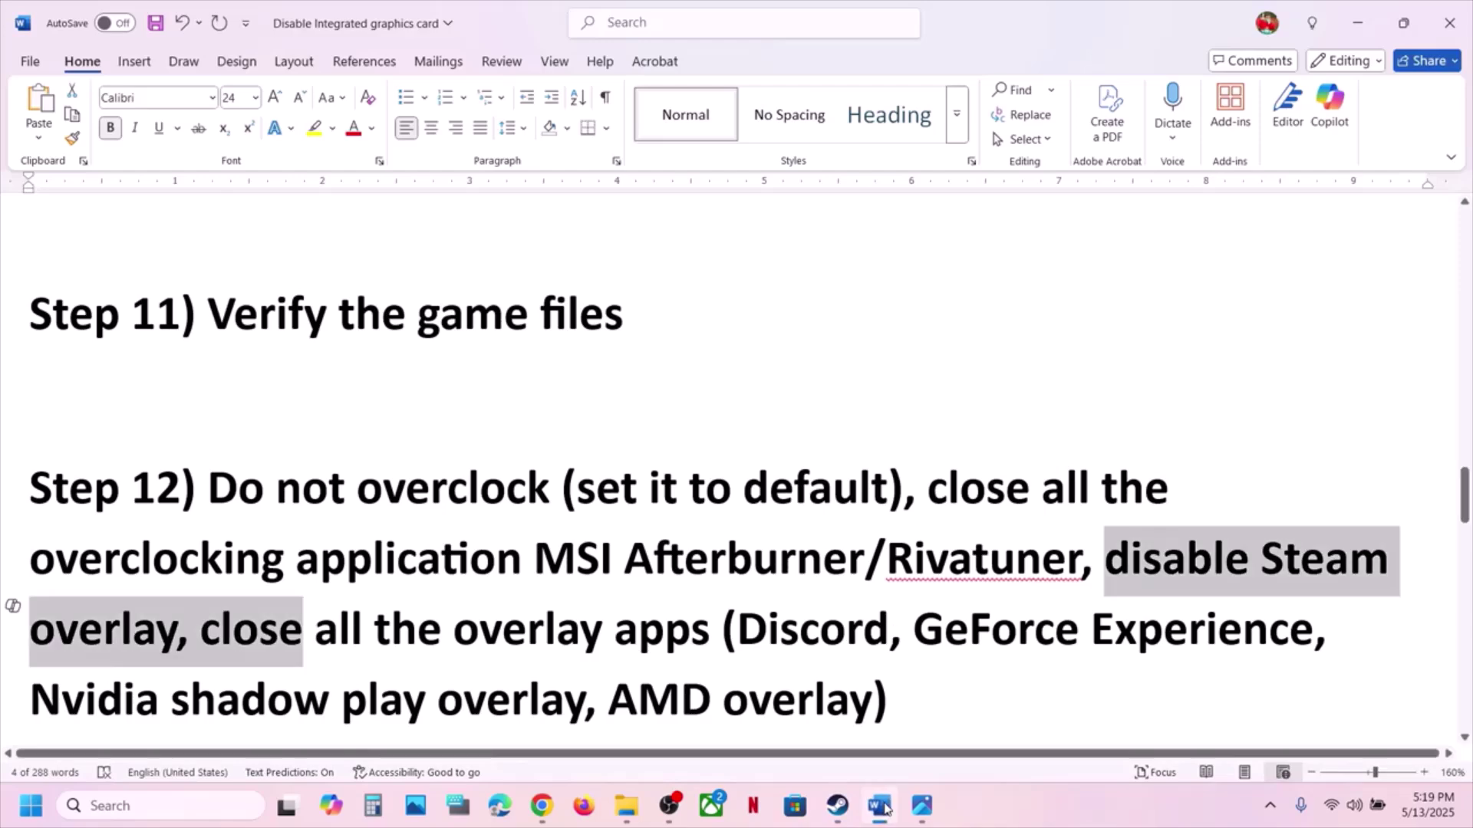
- Switch to Steam and turn off the in-game Steam Overlay in the properties of DOOM: The Dark Ages
{"action": "left_click", "coordinate": [884, 808]}
{"action": "right_click", "coordinate": [173, 467]}
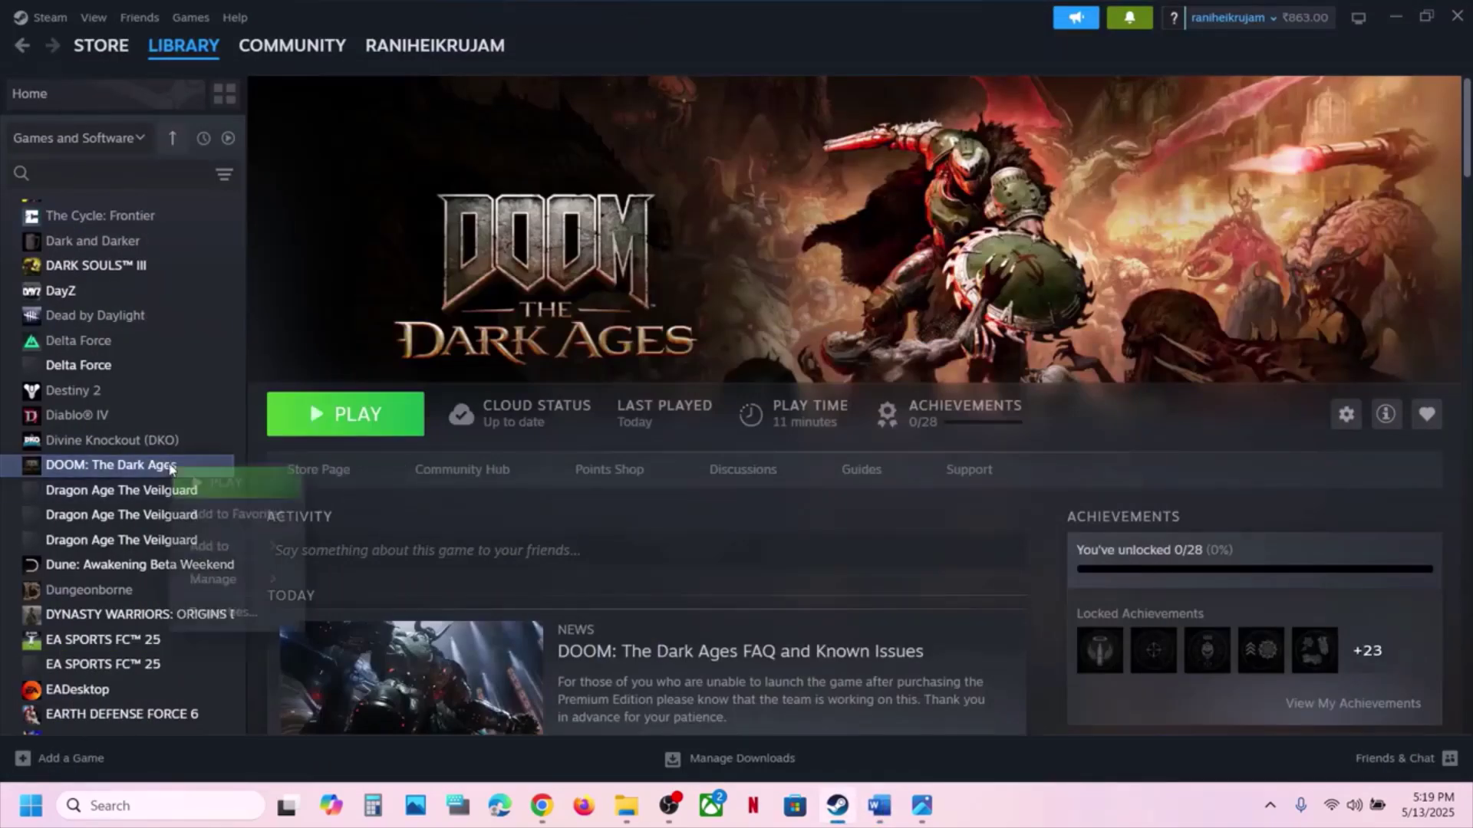
{"action": "left_click", "coordinate": [224, 613]}
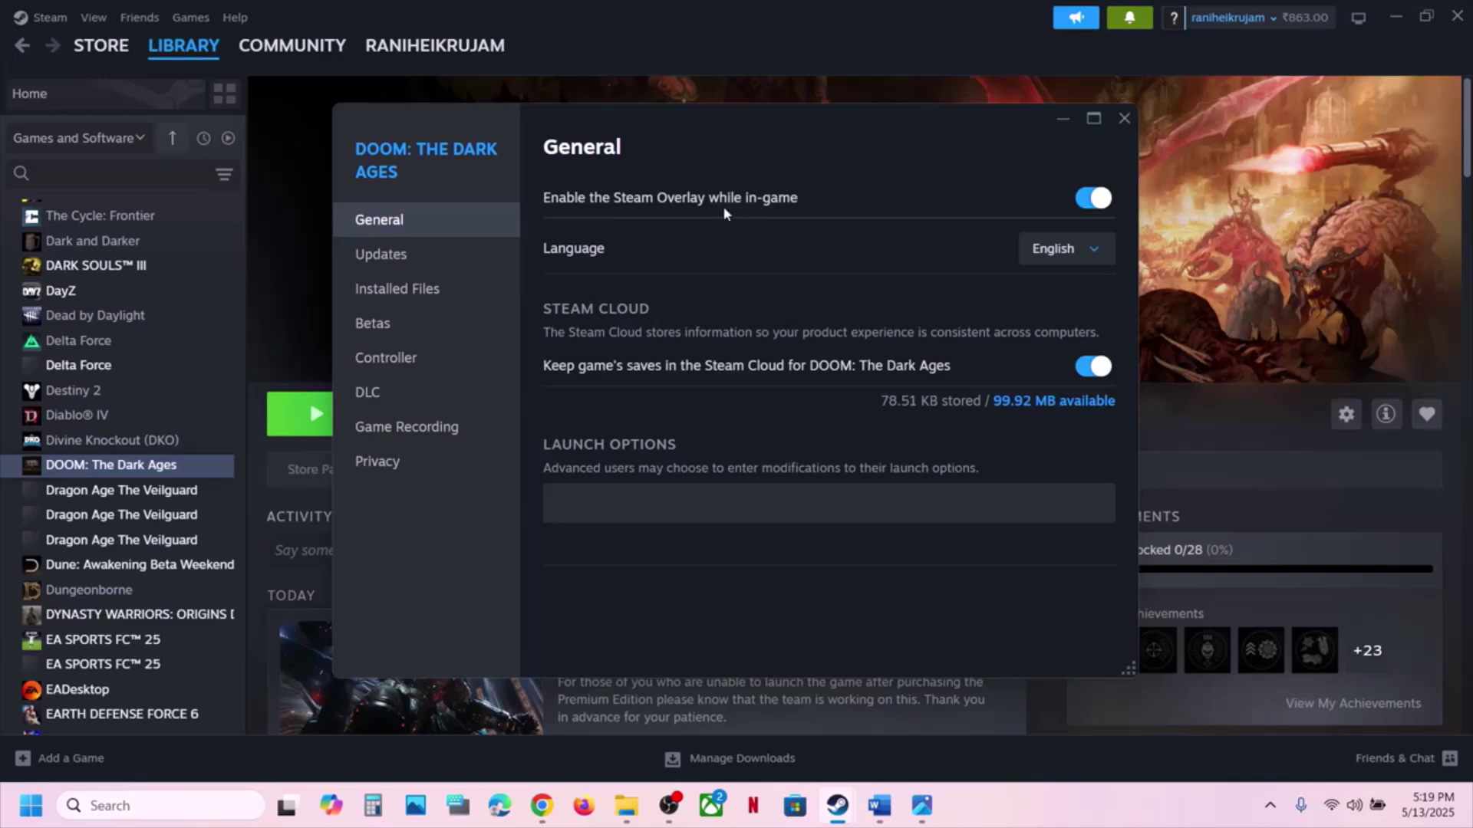
{"action": "left_click", "coordinate": [1089, 199]}
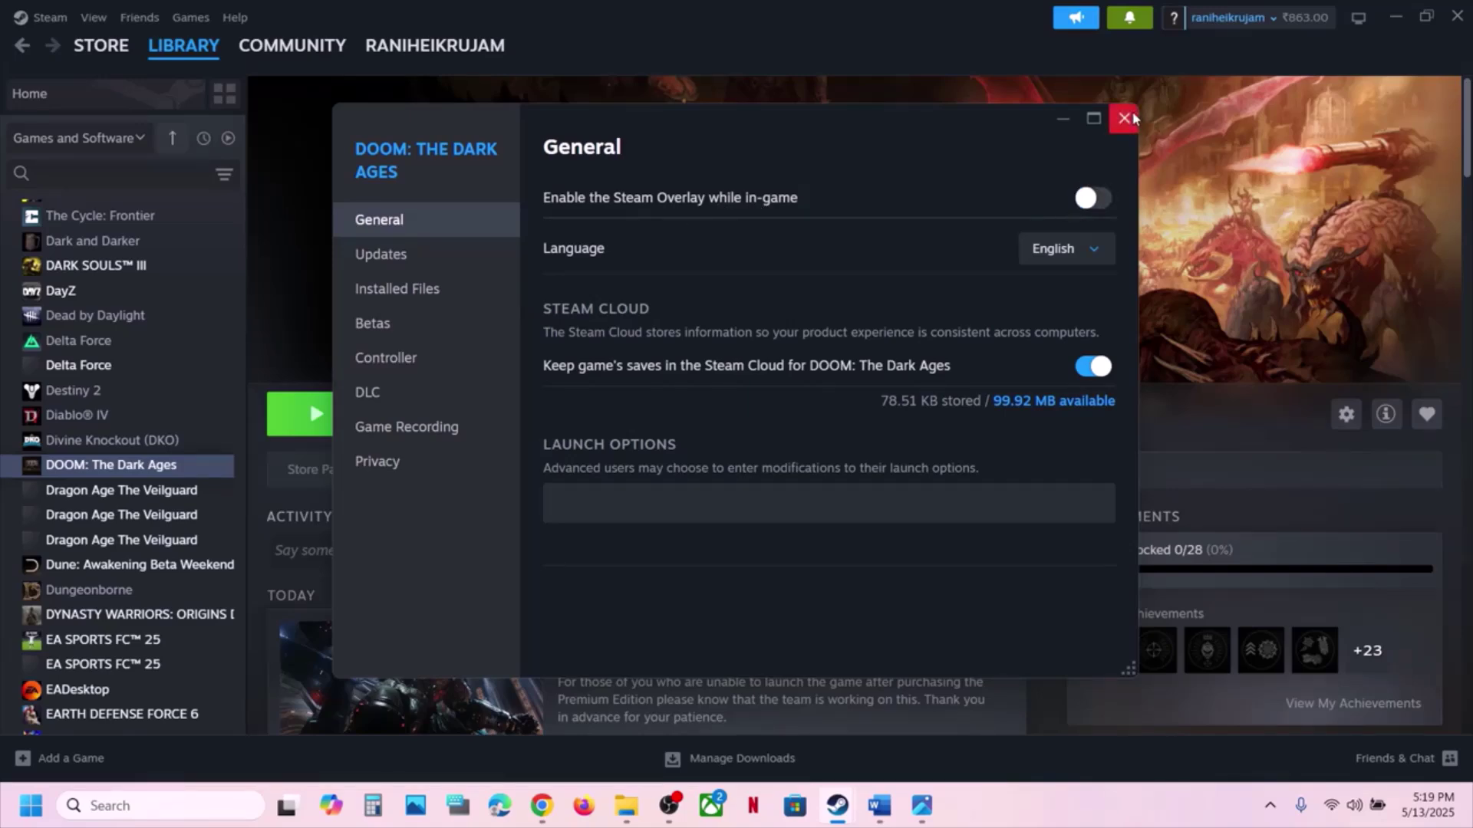
{"action": "left_click", "coordinate": [1123, 119]}
- Return to the Word guide, highlight Discord among Step 12's overlay apps, and search Windows for "nvi"
{"action": "left_click", "coordinate": [880, 803]}
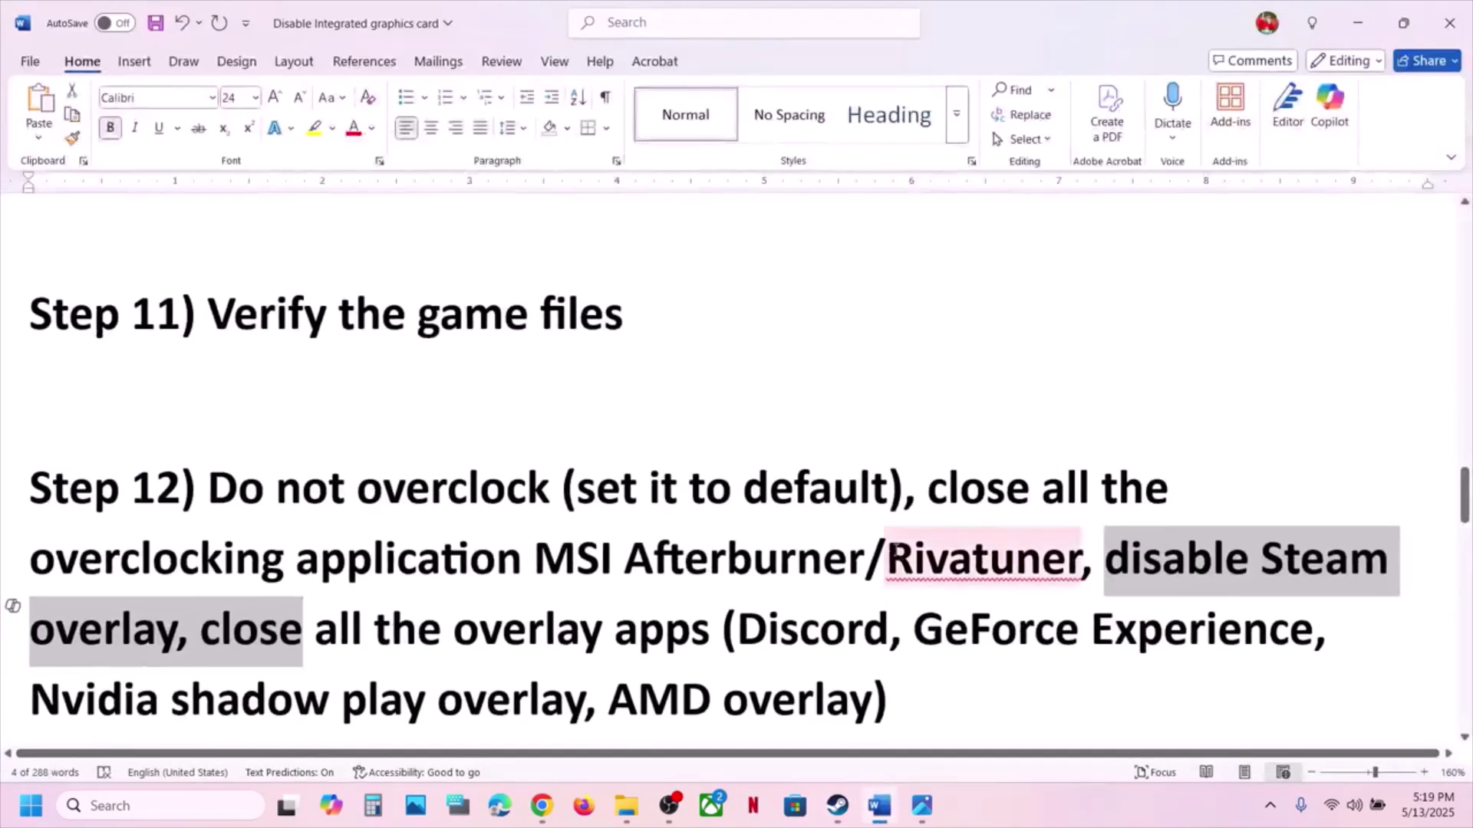
{"action": "left_click_drag", "start_coordinate": [736, 632], "coordinate": [846, 632]}
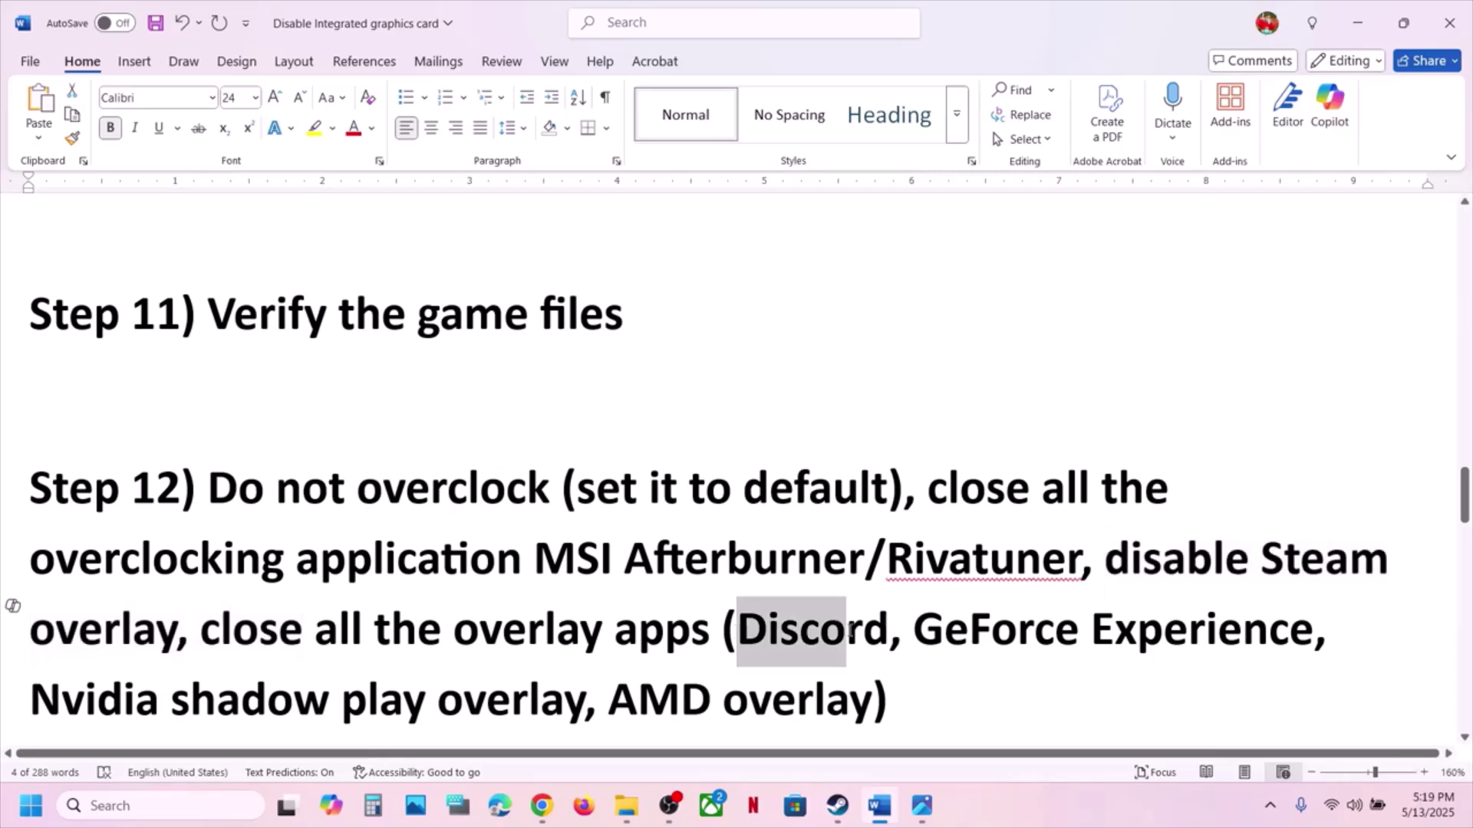
{"action": "left_click", "coordinate": [99, 802]}
{"action": "type", "text": "nvi"}
{"action": "key", "text": "Escape"}
- Highlight "close all the overlay apps" in Step 12 and read on to Step 13 about installing Visual C++ Files
{"action": "left_click_drag", "start_coordinate": [222, 634], "coordinate": [714, 634]}
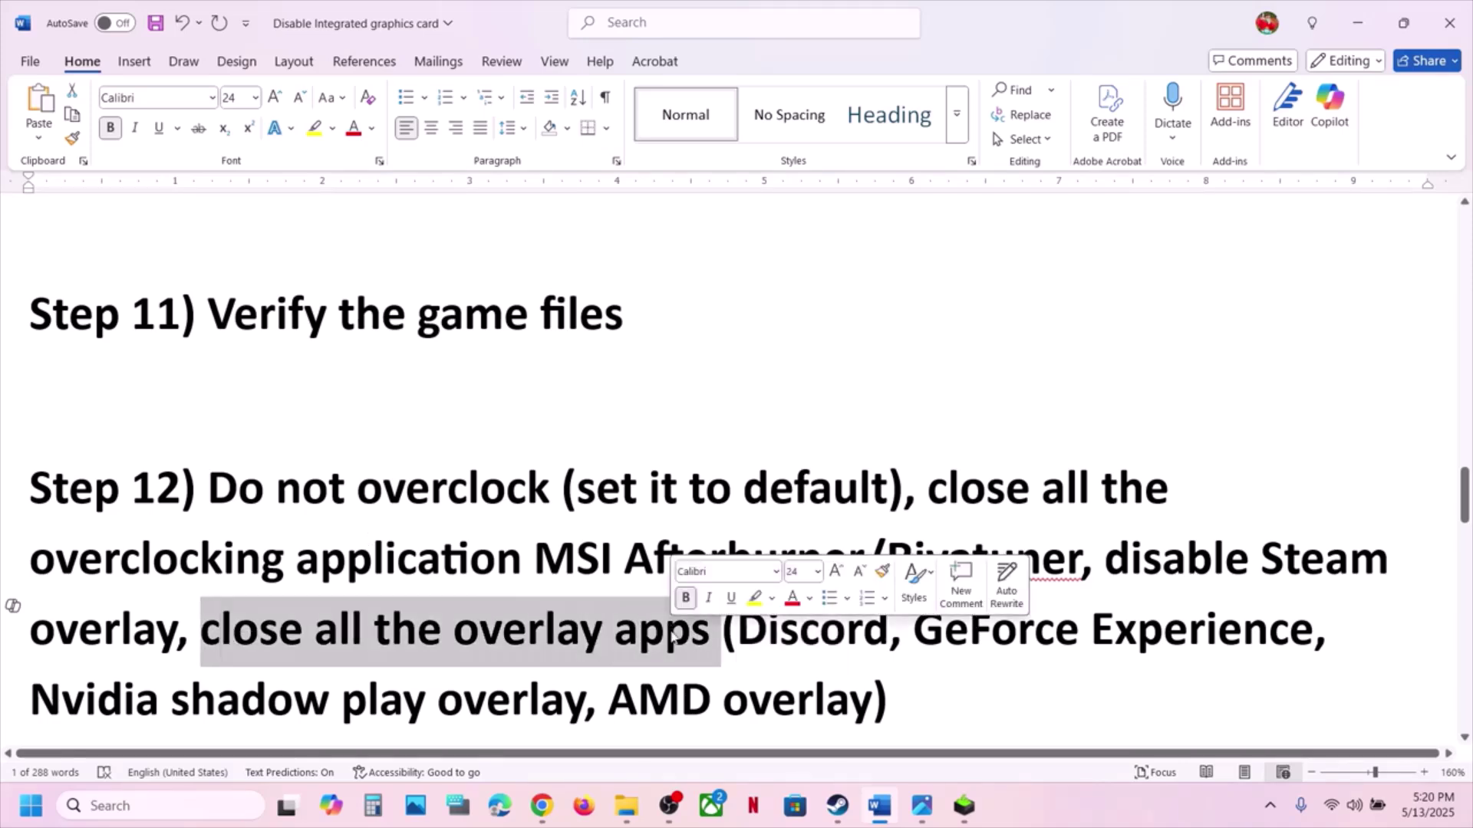
{"action": "scroll", "coordinate": [672, 630], "scroll_direction": "down", "scroll_amount": 3}
{"action": "scroll", "coordinate": [672, 631], "scroll_direction": "down", "scroll_amount": 2}
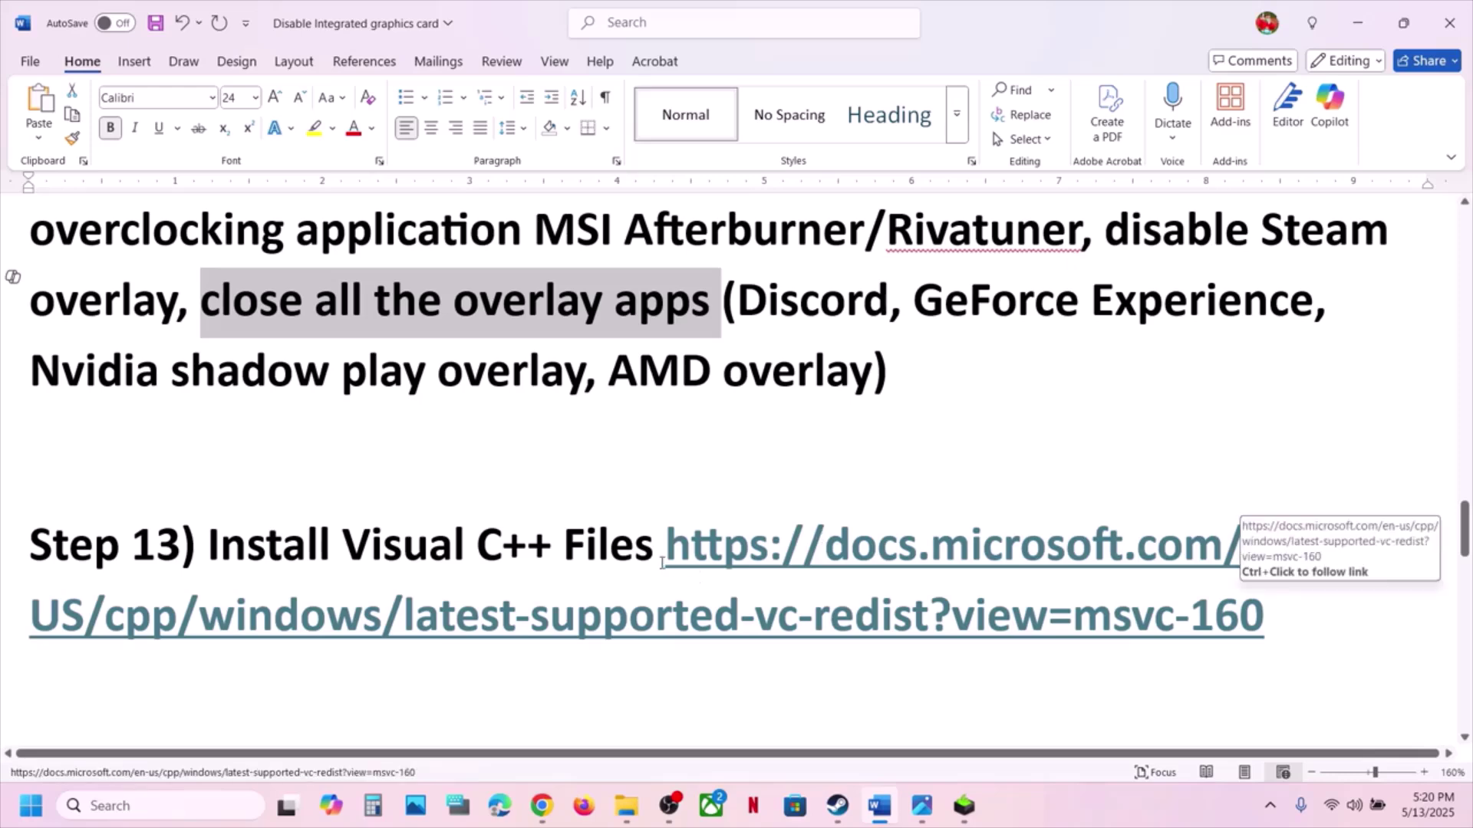
- Switch from the Word guide to Windows Settings and check for updates in Windows Update
{"action": "left_click_drag", "start_coordinate": [567, 546], "coordinate": [1129, 633]}
{"action": "key", "text": "alt+i"}
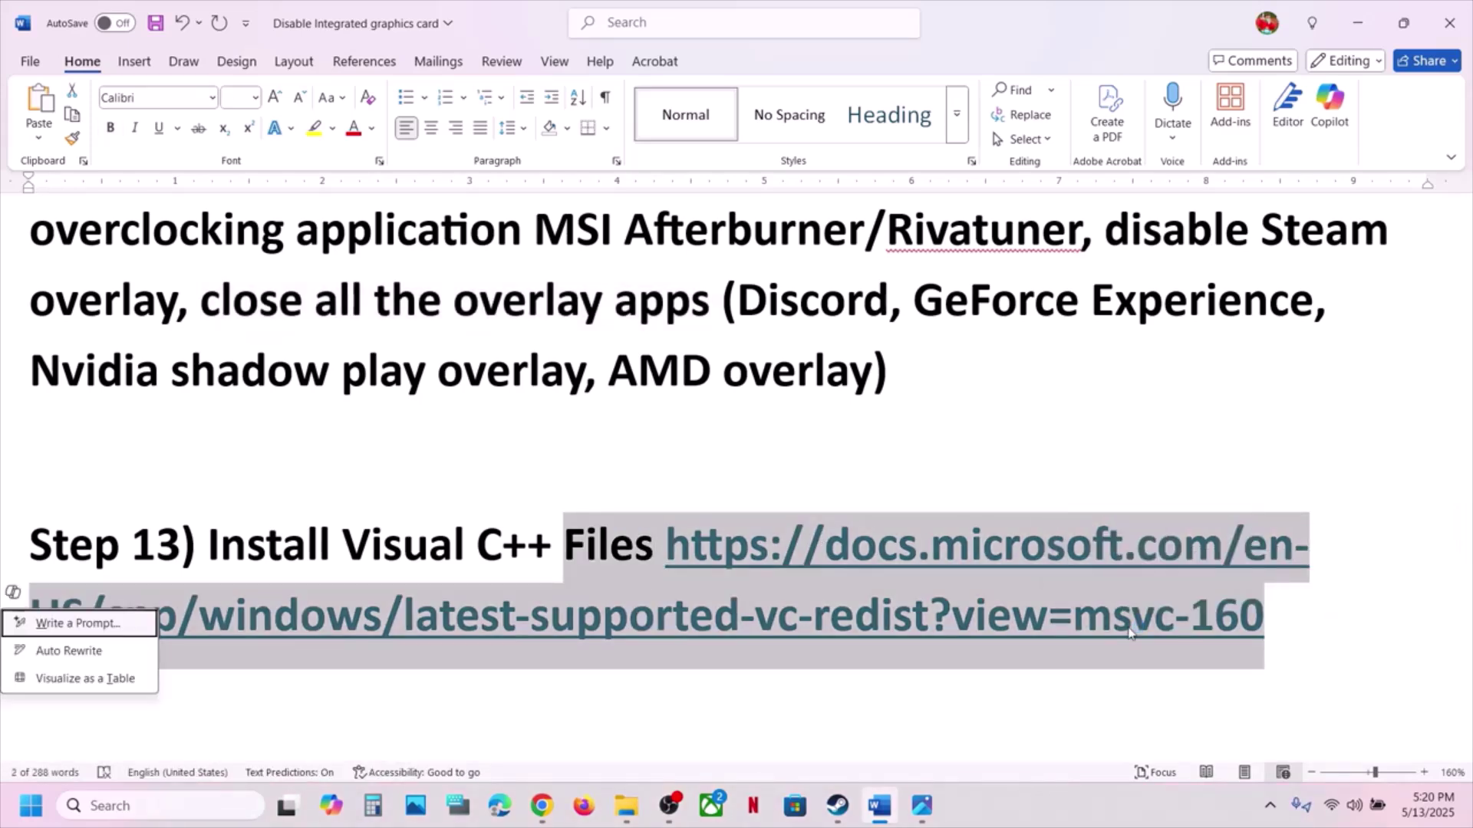
{"action": "left_click", "coordinate": [555, 489]}
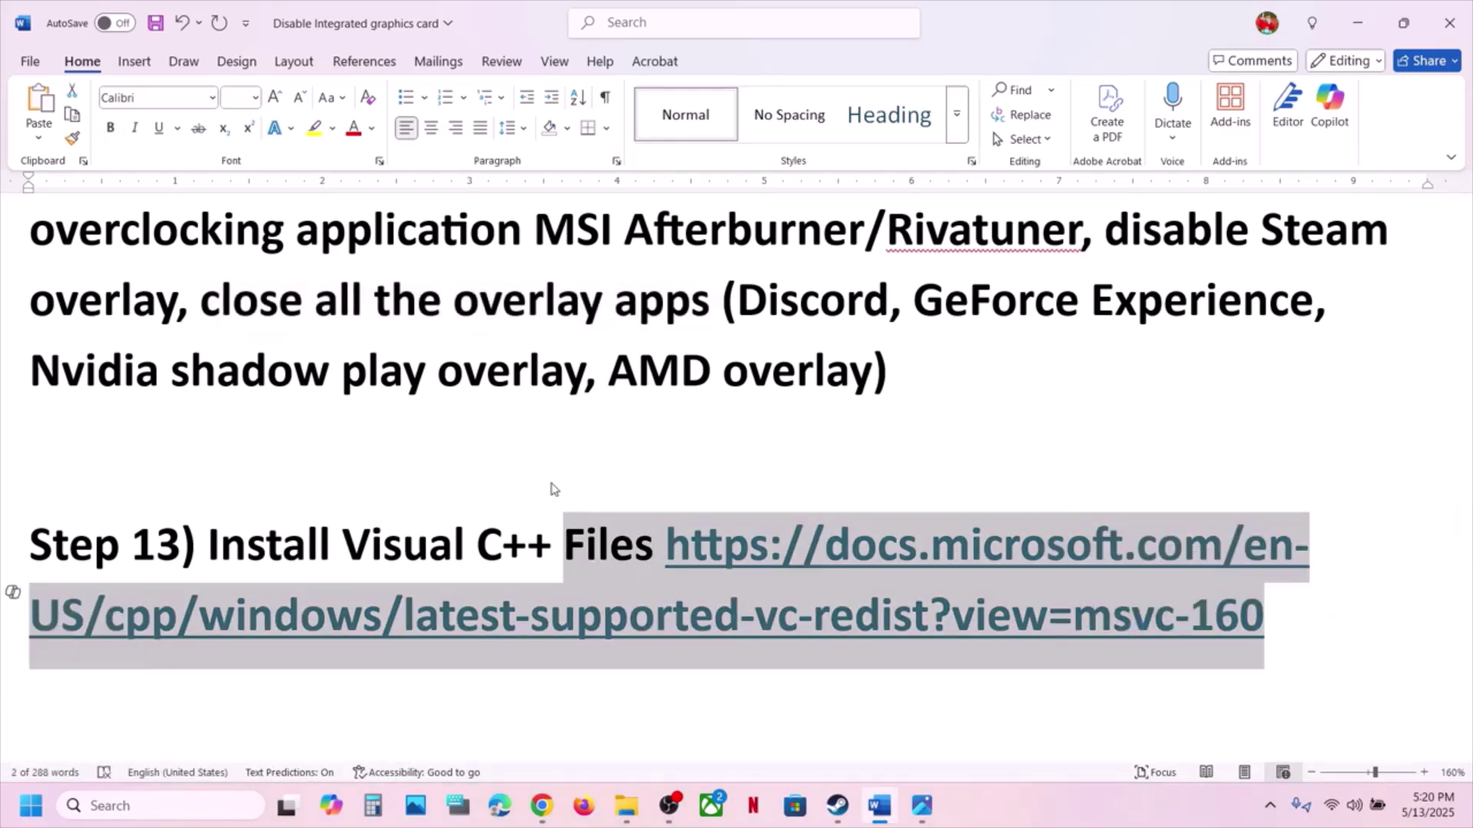
{"action": "left_click", "coordinate": [555, 488]}
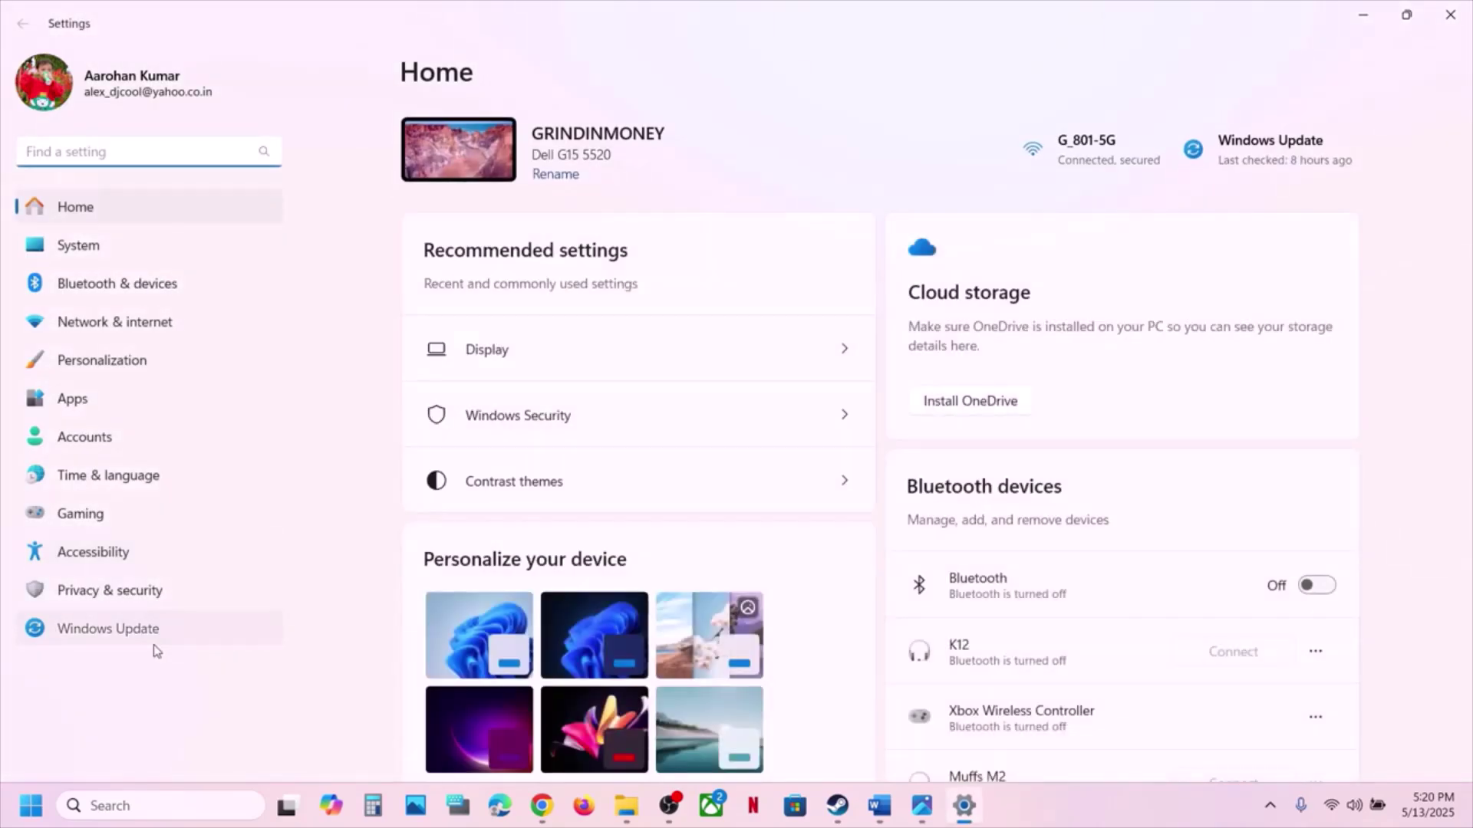
{"action": "left_click", "coordinate": [121, 633]}
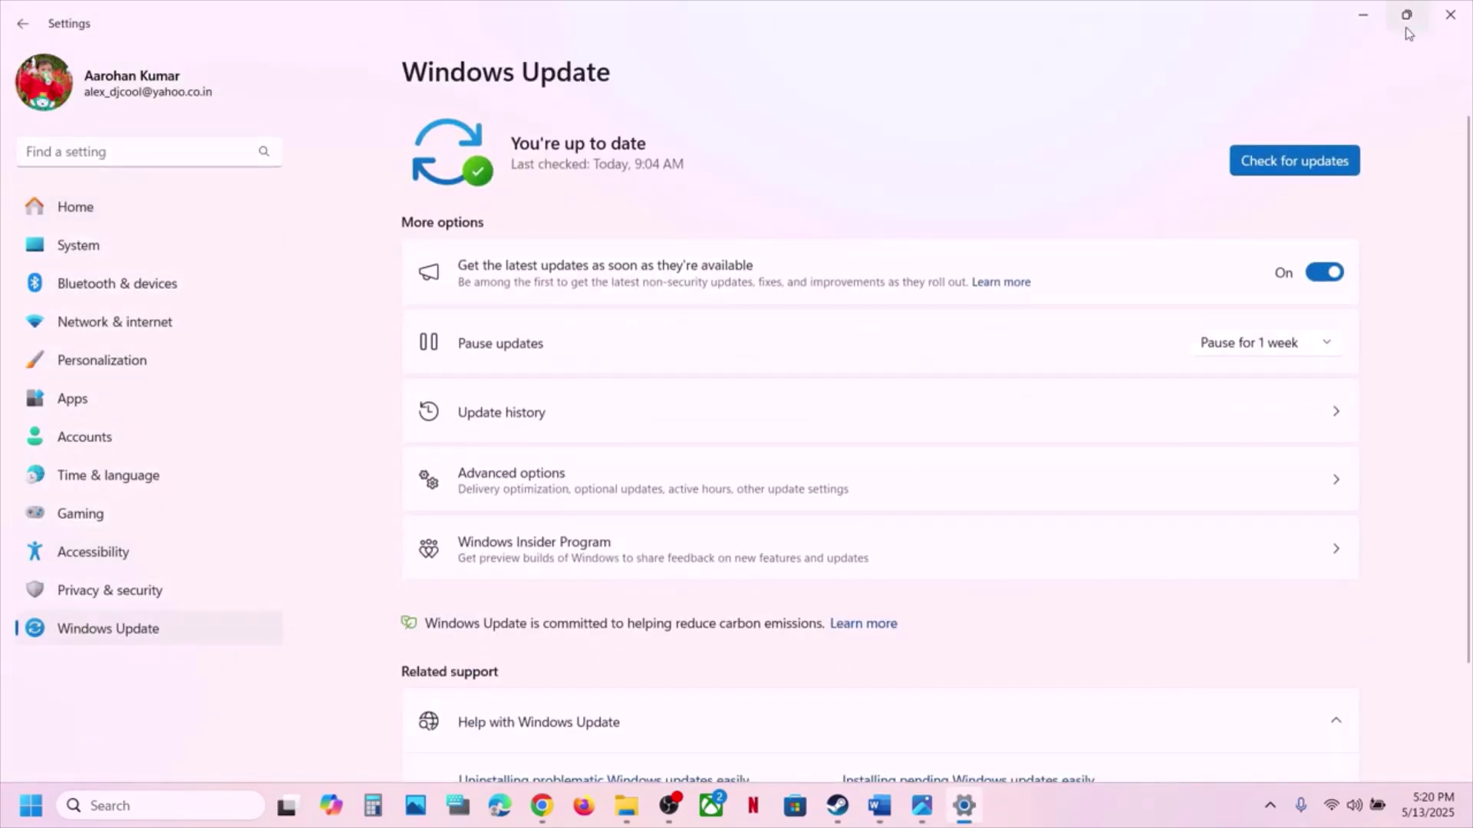
{"action": "left_click", "coordinate": [1304, 162]}
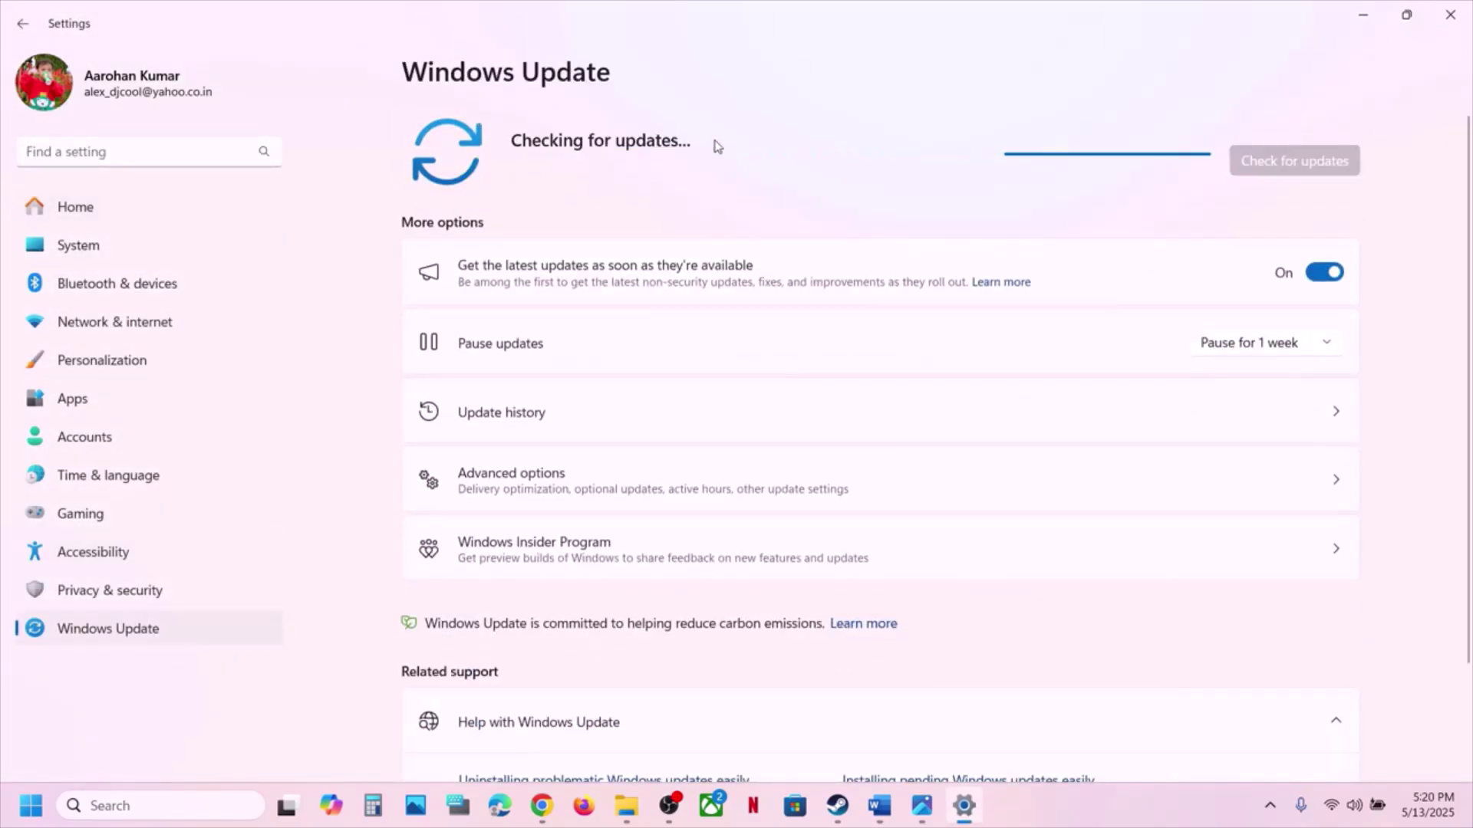
- View the Windows power options, including Restart, and dismiss them without restarting
{"action": "left_click", "coordinate": [8, 805]}
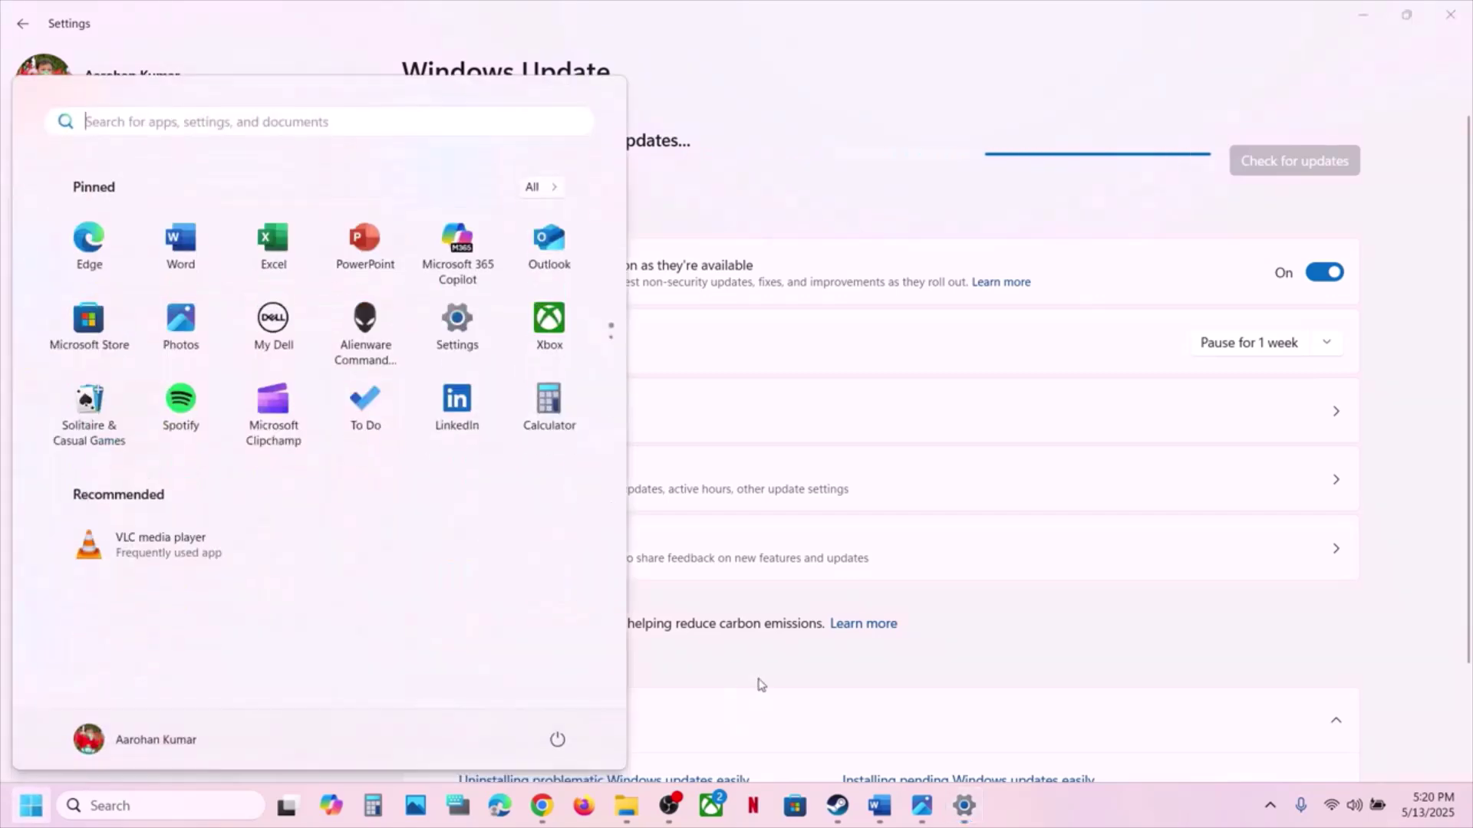
{"action": "left_click", "coordinate": [564, 741]}
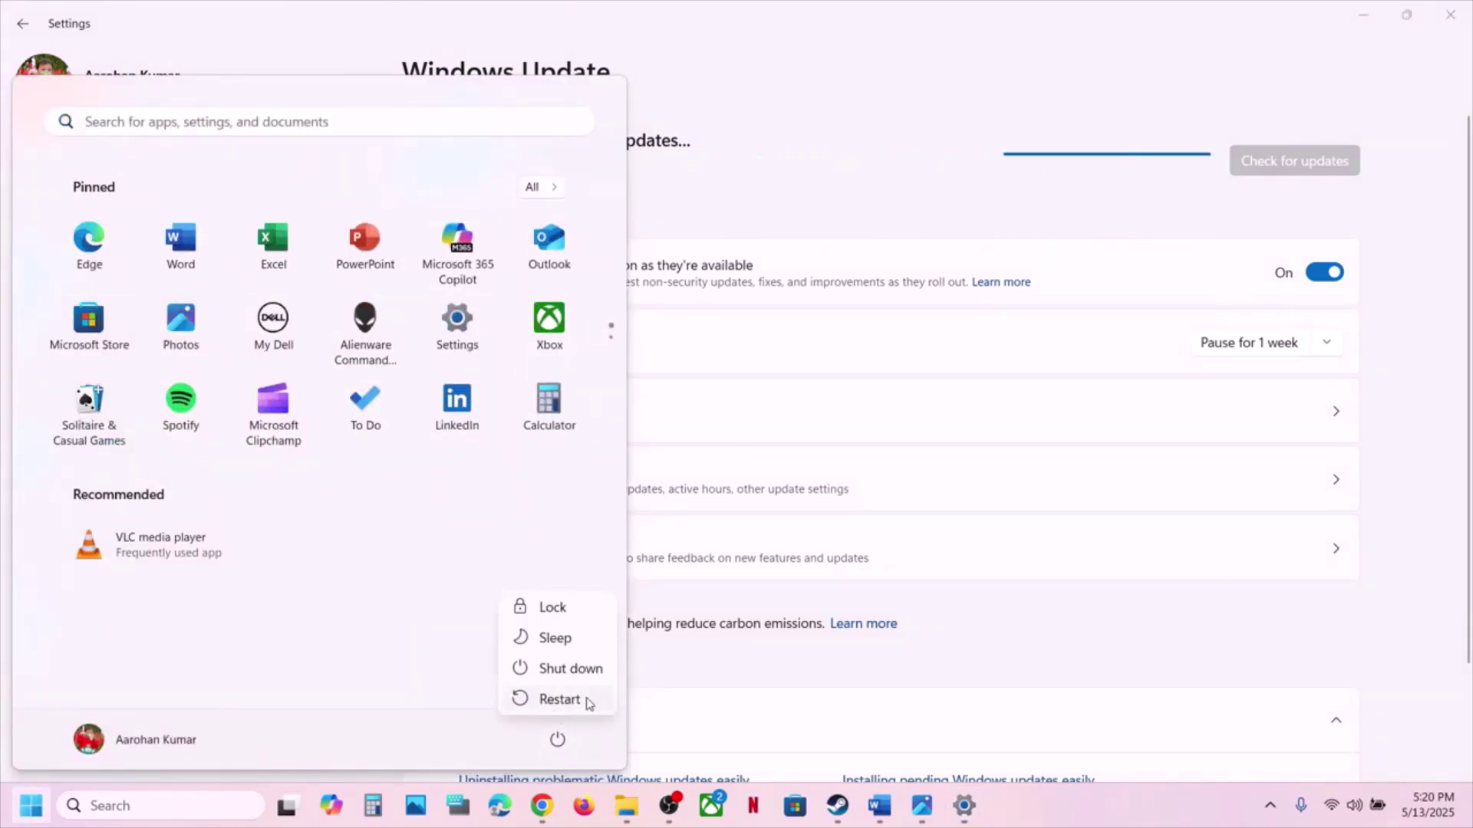
{"action": "left_click", "coordinate": [1141, 644]}
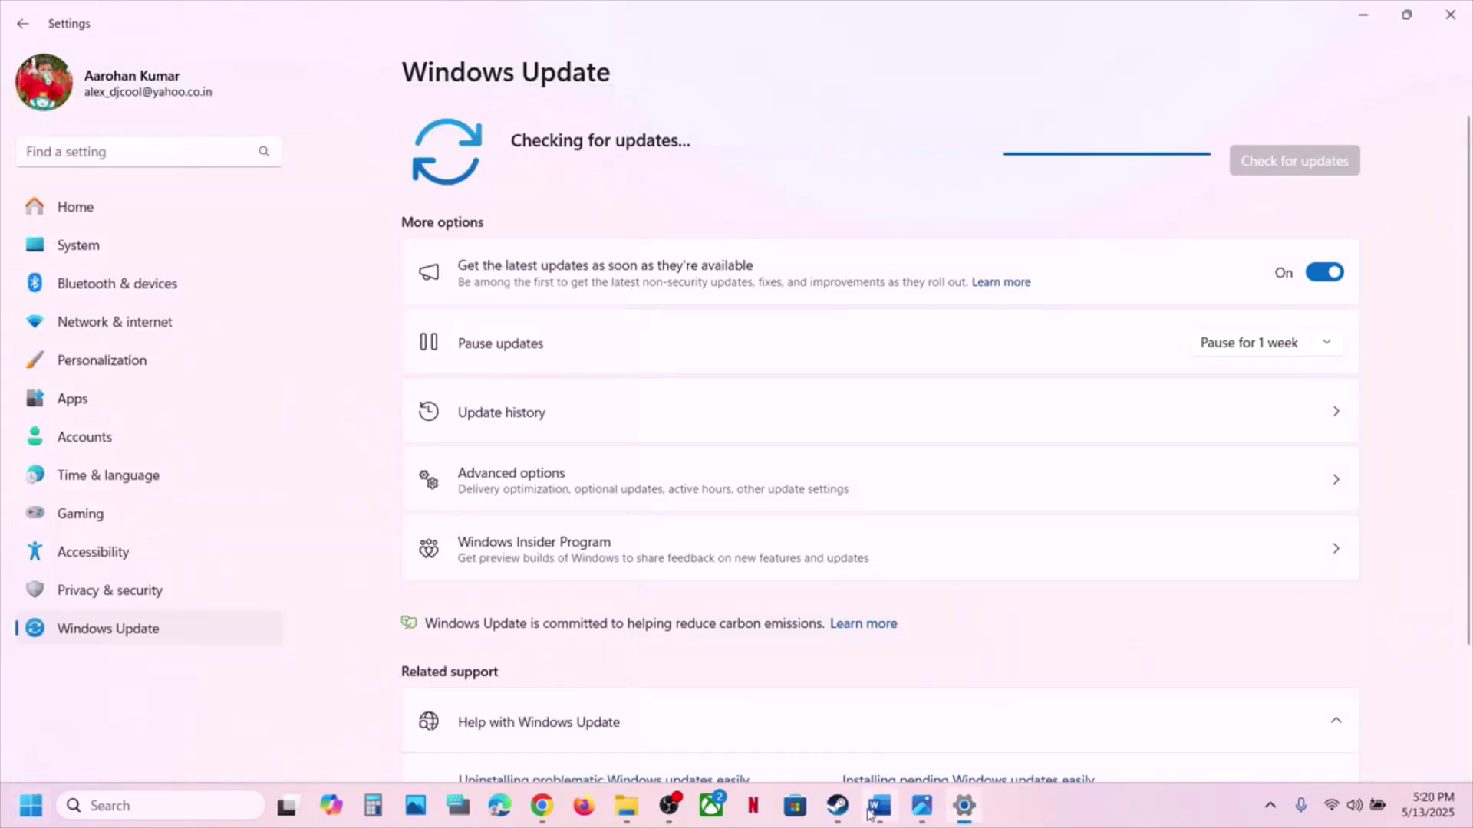
- Copy the Visual C++ link from Step 13 of the Word guide and open it in a new Chrome tab
{"action": "mouse_move", "coordinate": [879, 806]}
{"action": "left_click", "coordinate": [902, 638]}
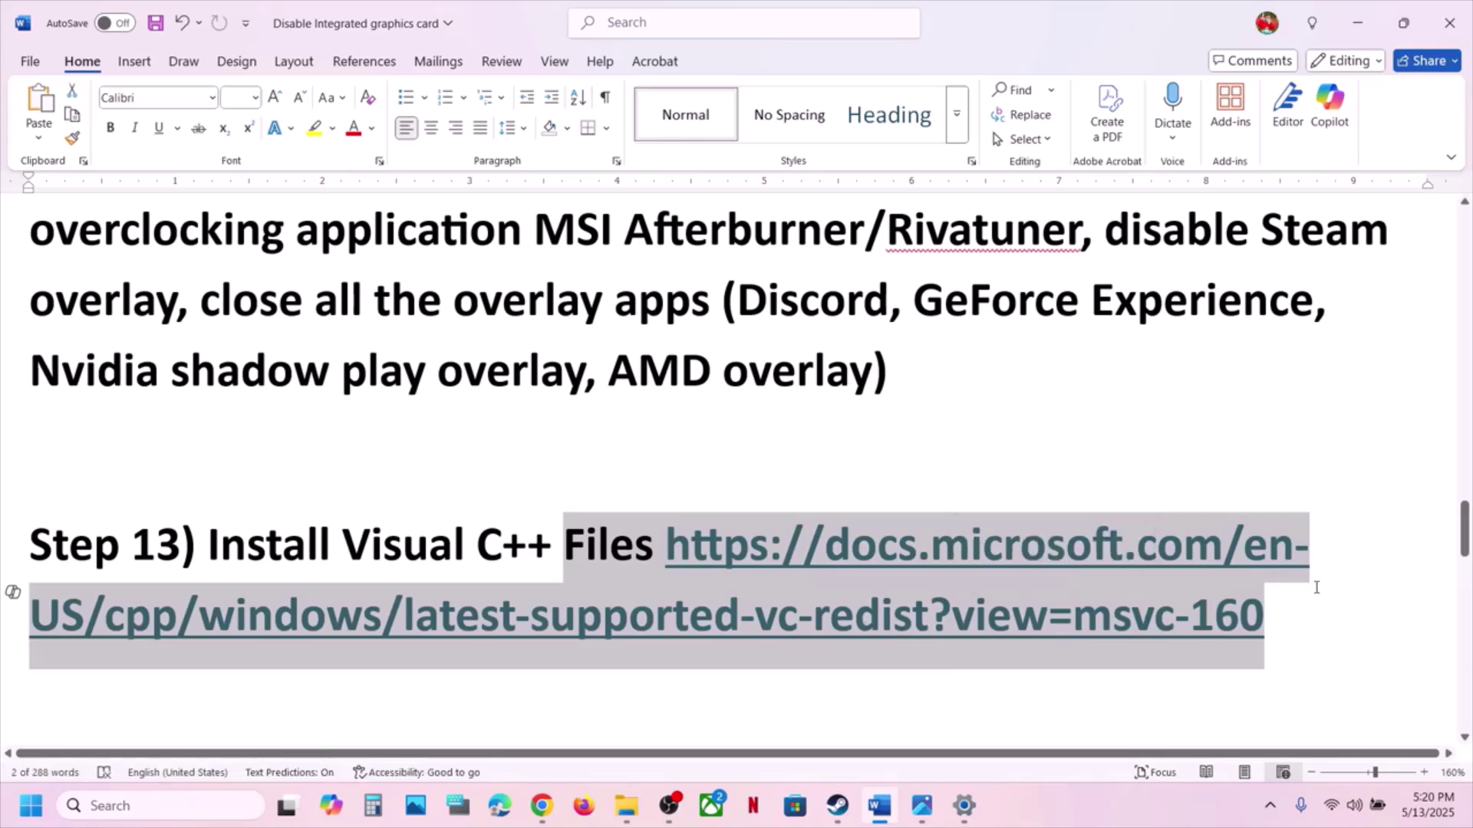
{"action": "left_click", "coordinate": [1285, 609]}
{"action": "left_click_drag", "start_coordinate": [1285, 608], "coordinate": [805, 564]}
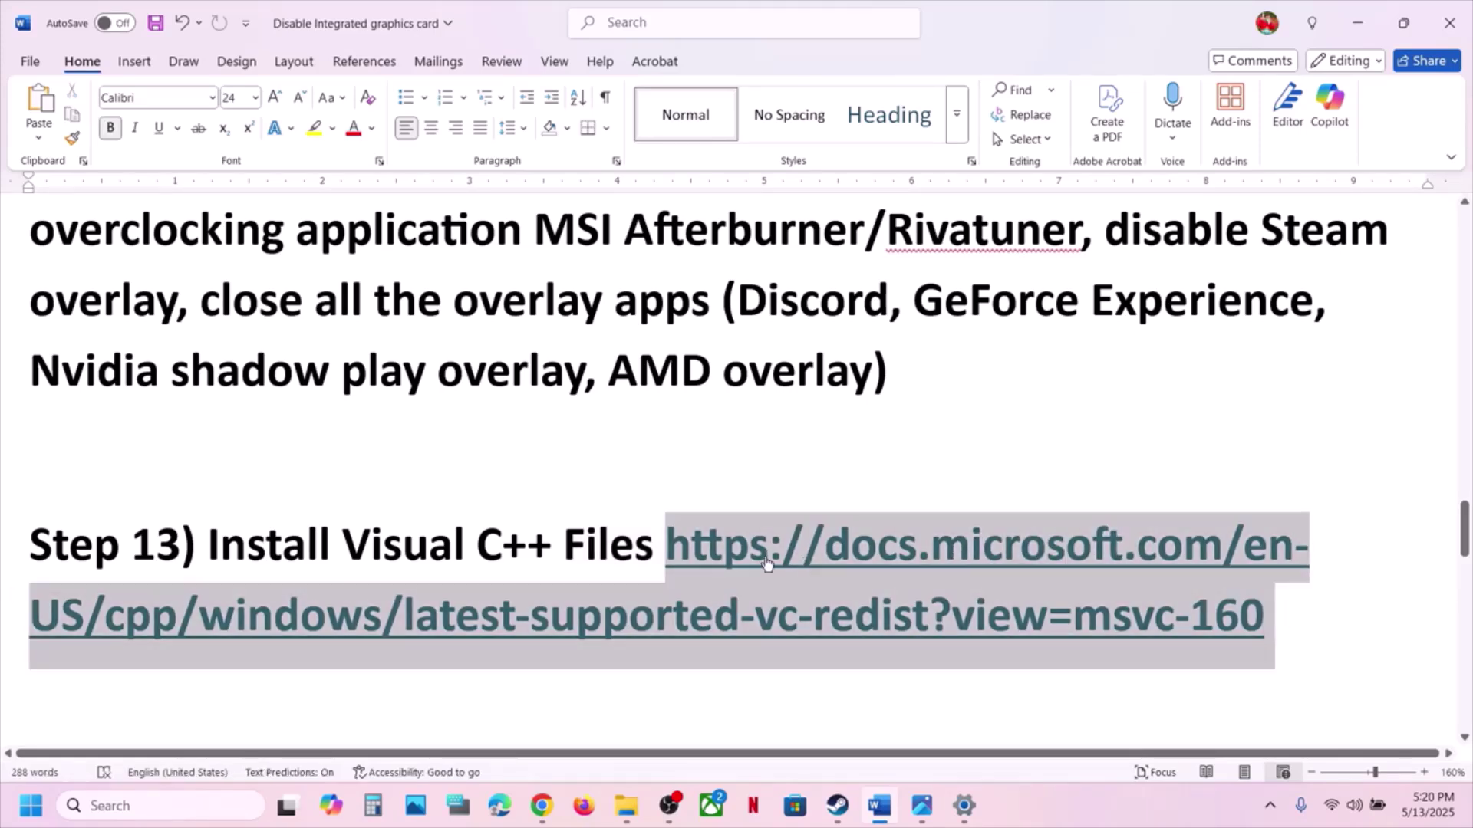
{"action": "left_click", "coordinate": [547, 809]}
{"action": "left_click", "coordinate": [289, 20]}
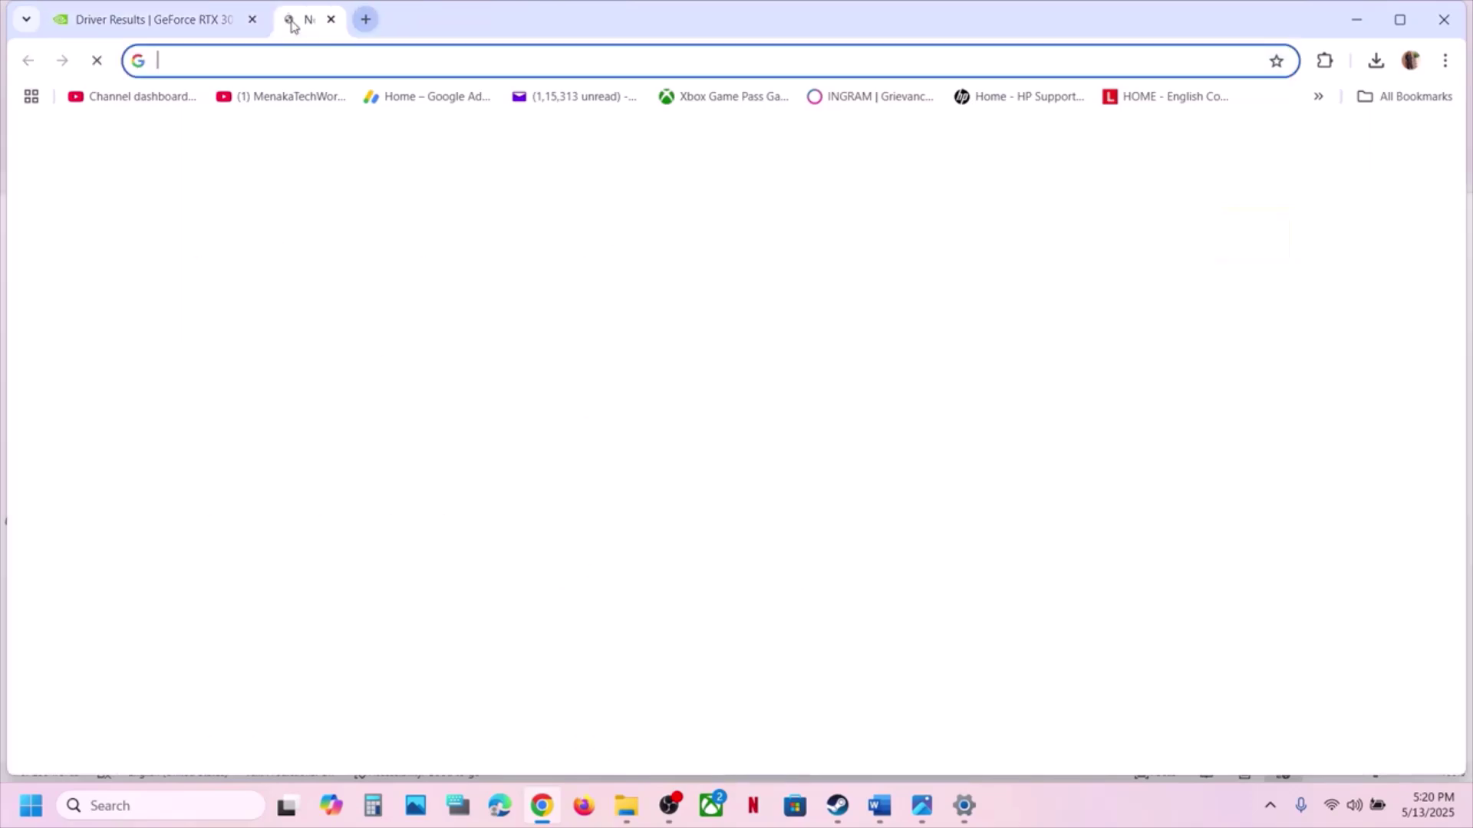
{"action": "type", "text": "https://docs.microsoft.com/en-us/cpp/windows/latest-supported-vc-redist?view=msvc-160"}
{"action": "key", "text": "Return"}
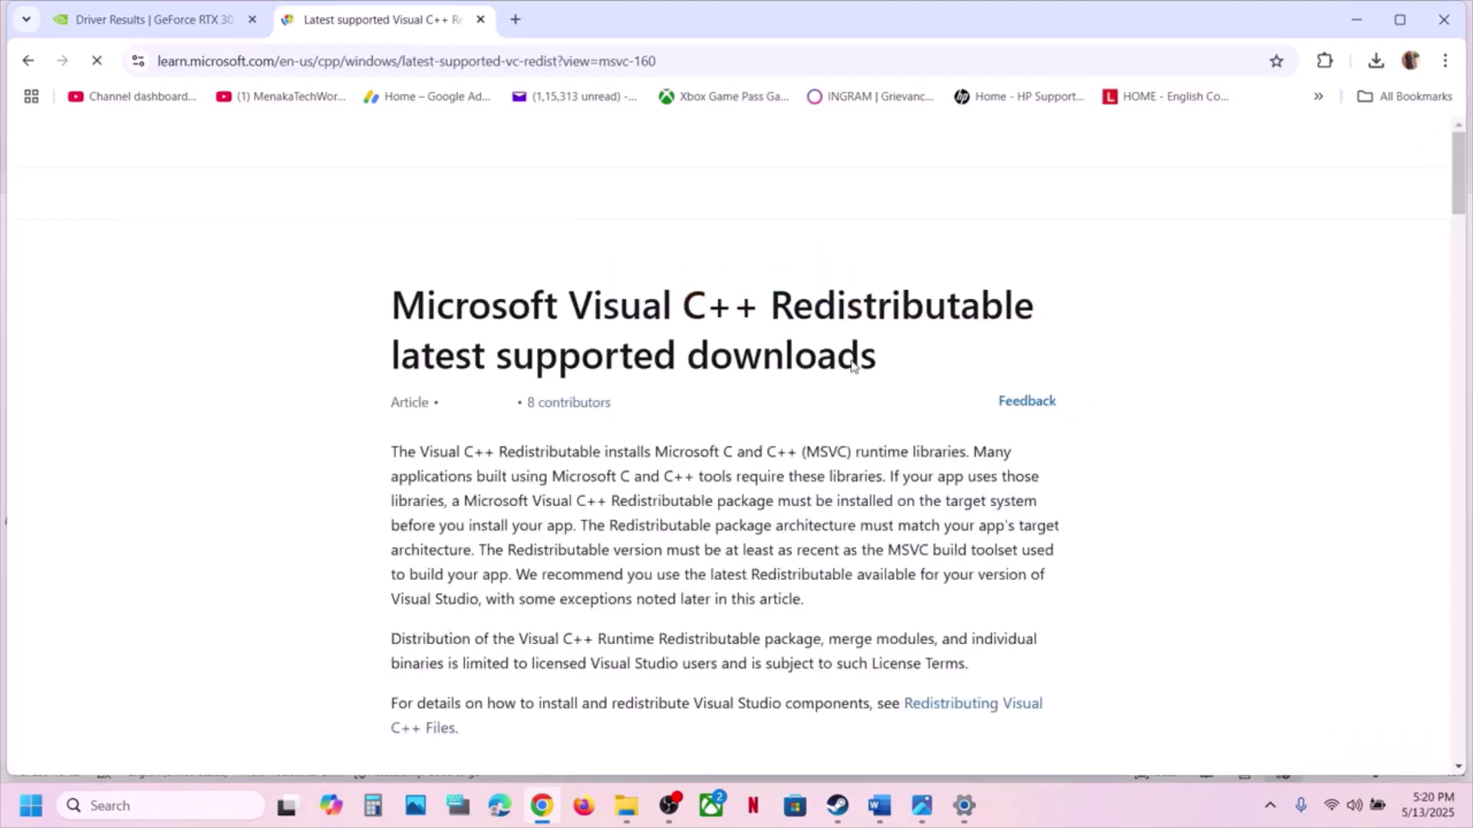
- Download the X86 Visual C++ Redistributable from the latest version table and start its installation
{"action": "scroll", "coordinate": [848, 362], "scroll_direction": "down", "scroll_amount": 8}
{"action": "scroll", "coordinate": [661, 381], "scroll_direction": "down", "scroll_amount": 10}
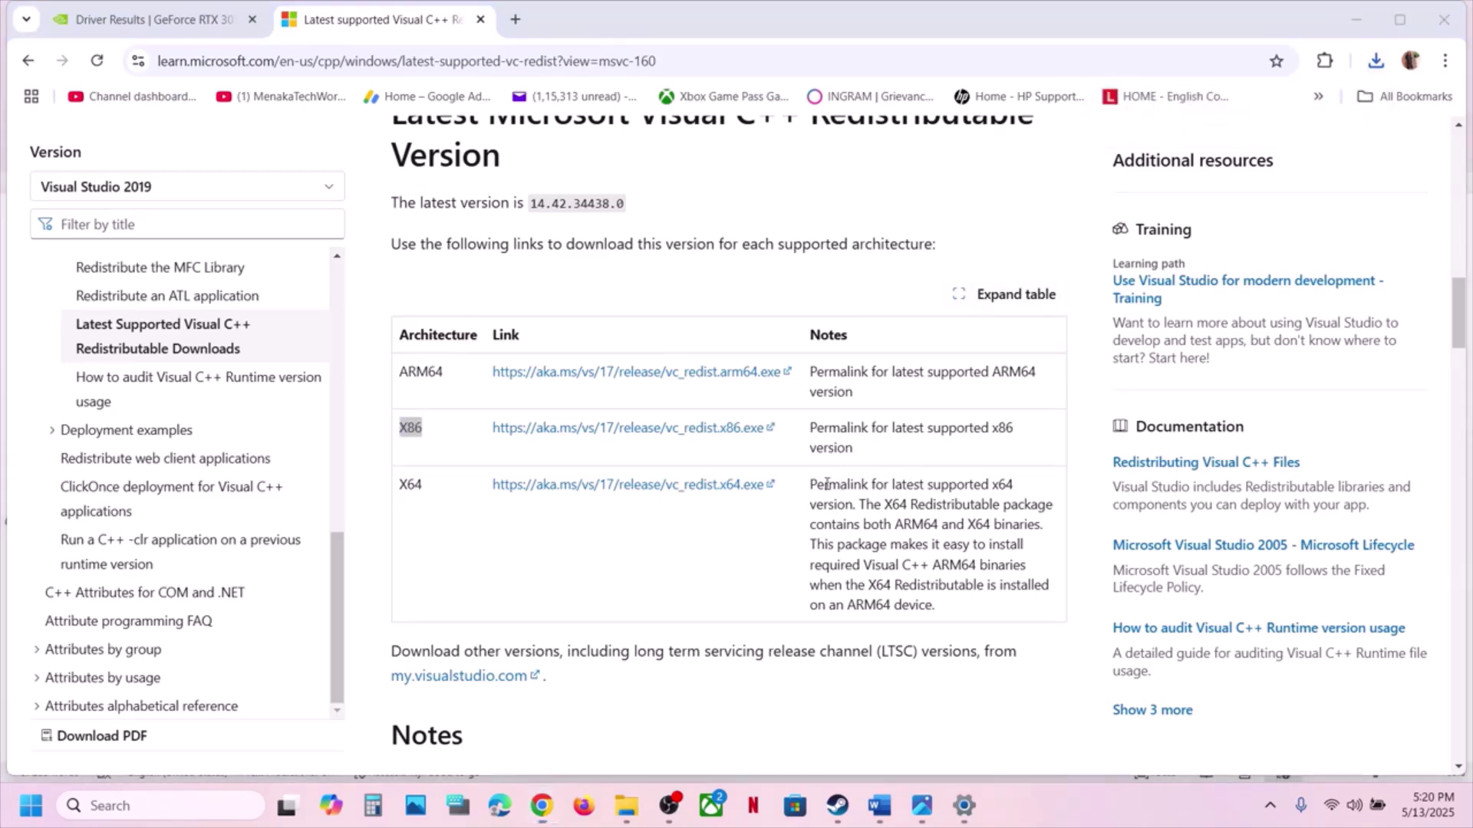
{"action": "left_click", "coordinate": [770, 505]}
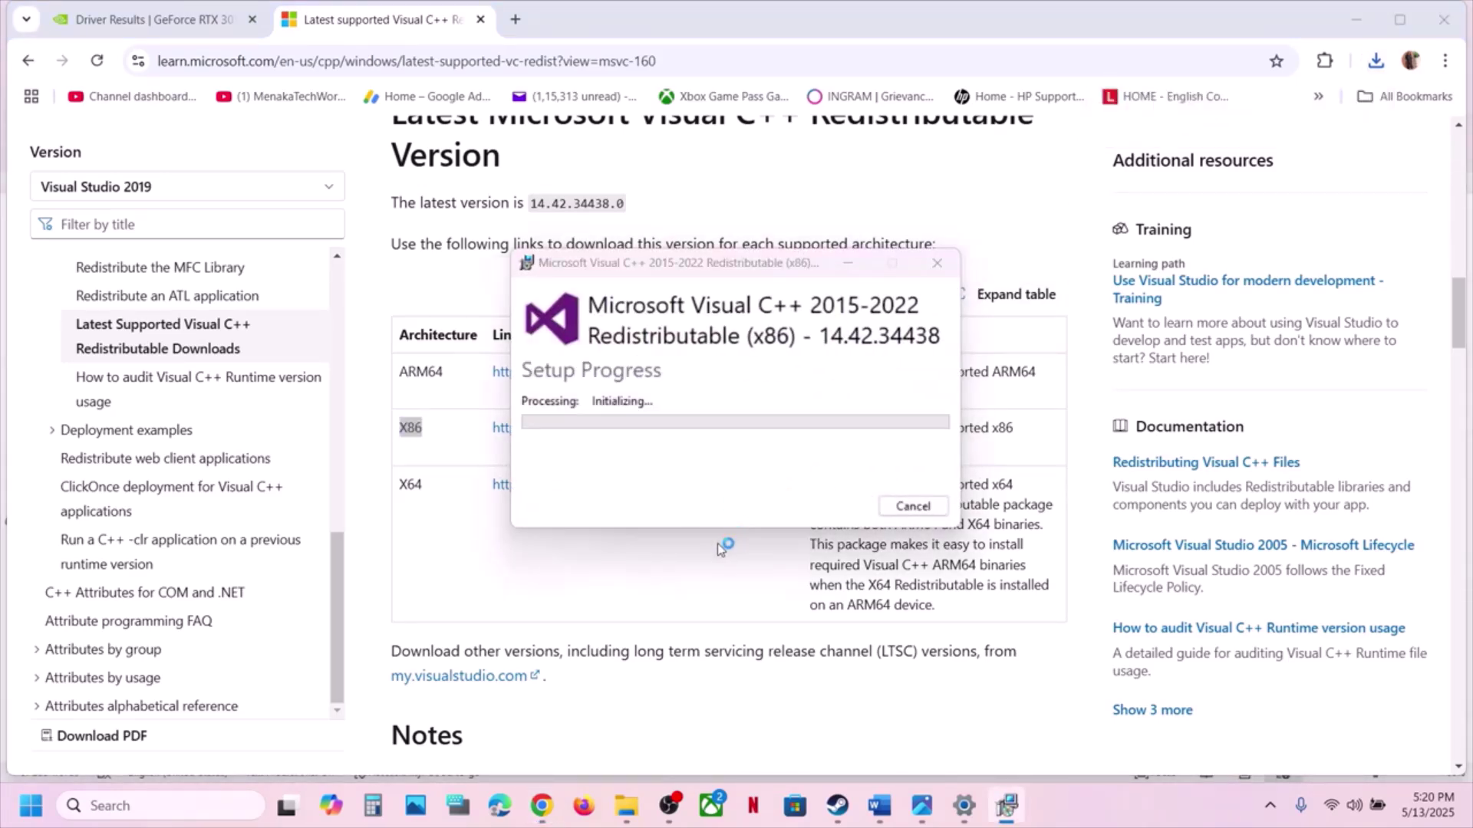
- Download the X64 Visual C++ Redistributable from the same table and start its installation
{"action": "double_click", "coordinate": [410, 484]}
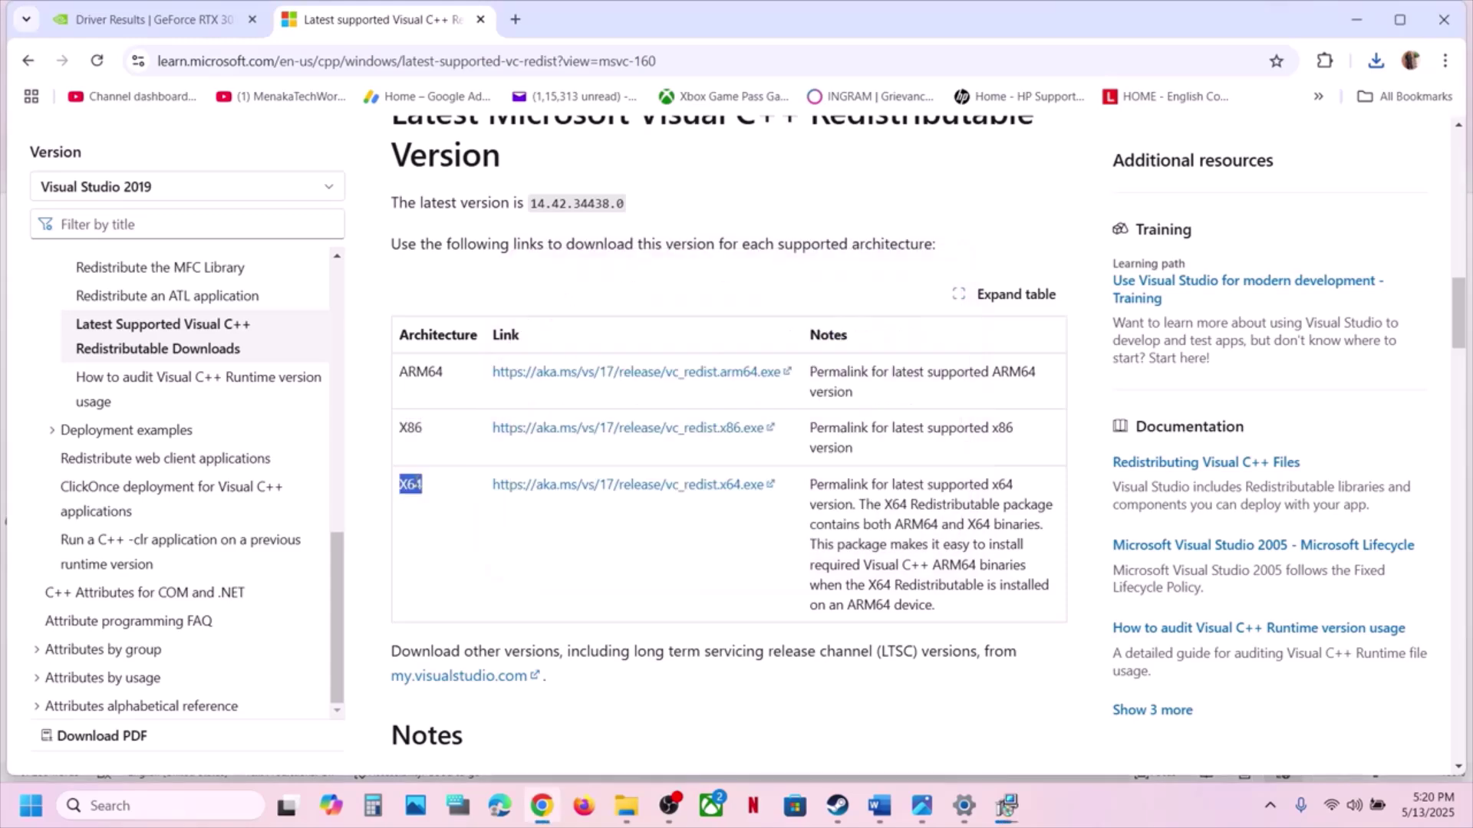
{"action": "left_click", "coordinate": [600, 491]}
{"action": "left_click", "coordinate": [1376, 62]}
{"action": "left_click", "coordinate": [1231, 144]}
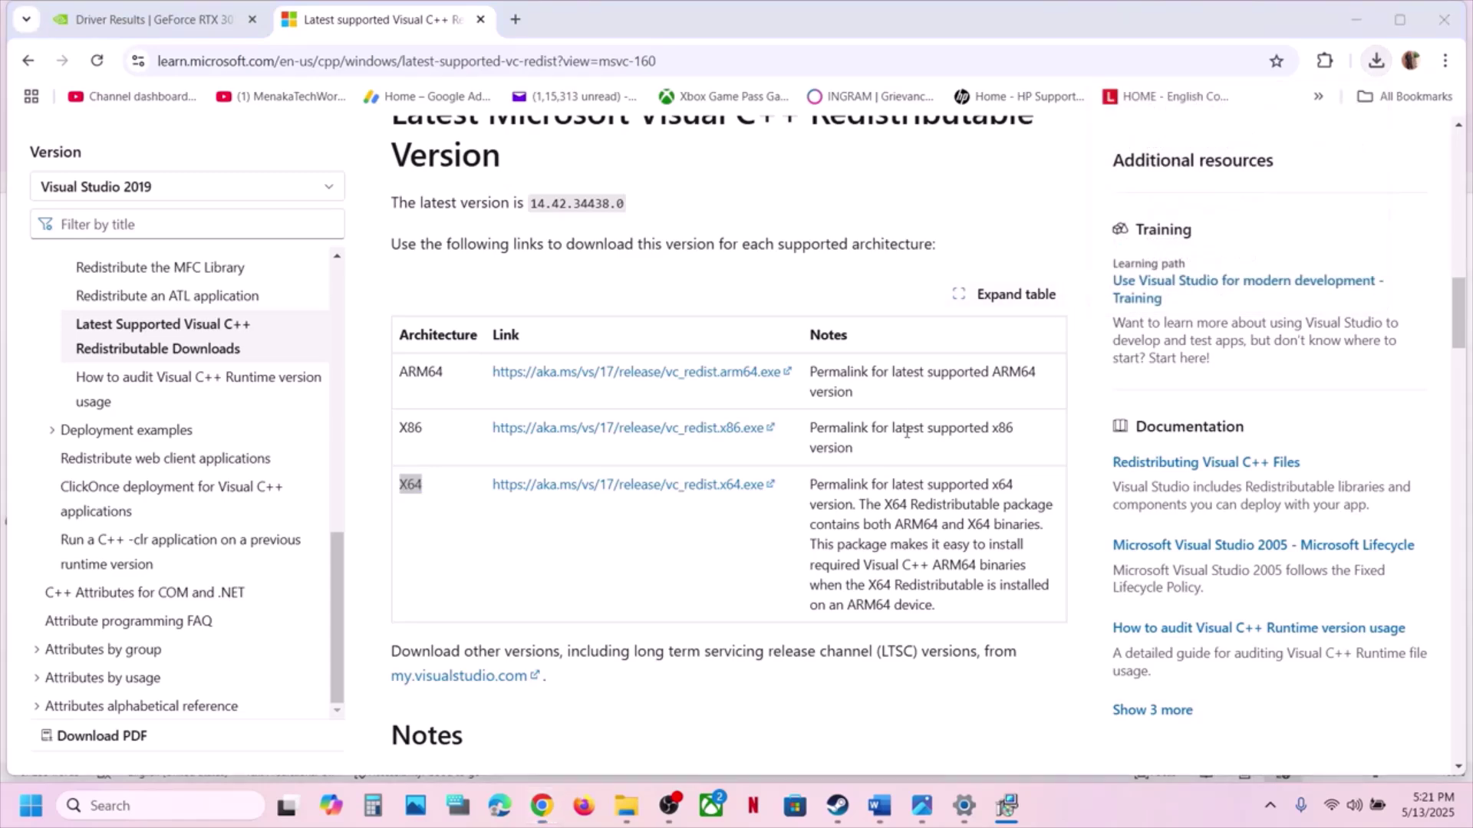
{"action": "left_click", "coordinate": [758, 506]}
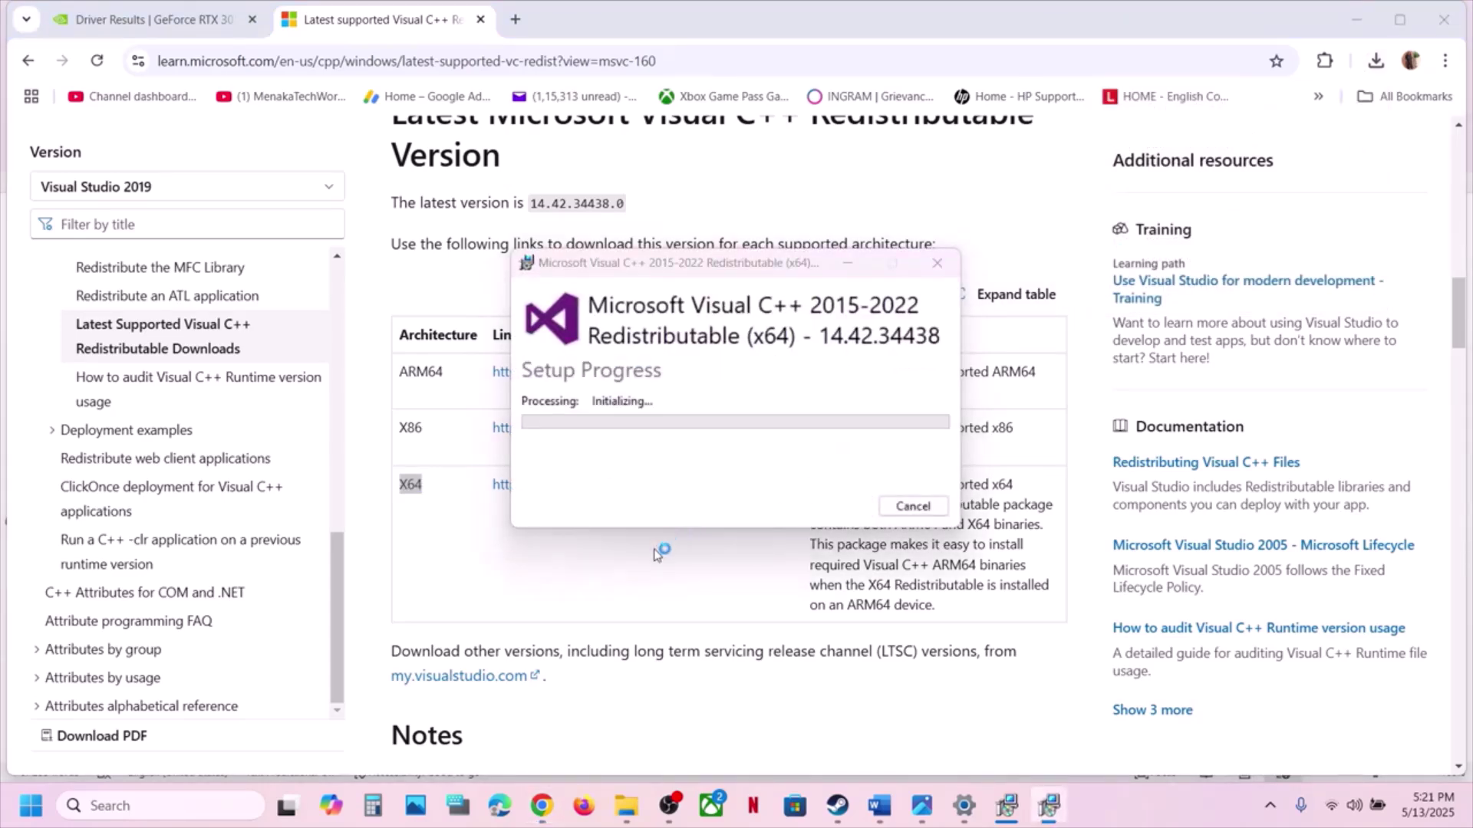
- Separate the overlapping x86 and x64 setup windows and close both finished installers
{"action": "left_click", "coordinate": [844, 264]}
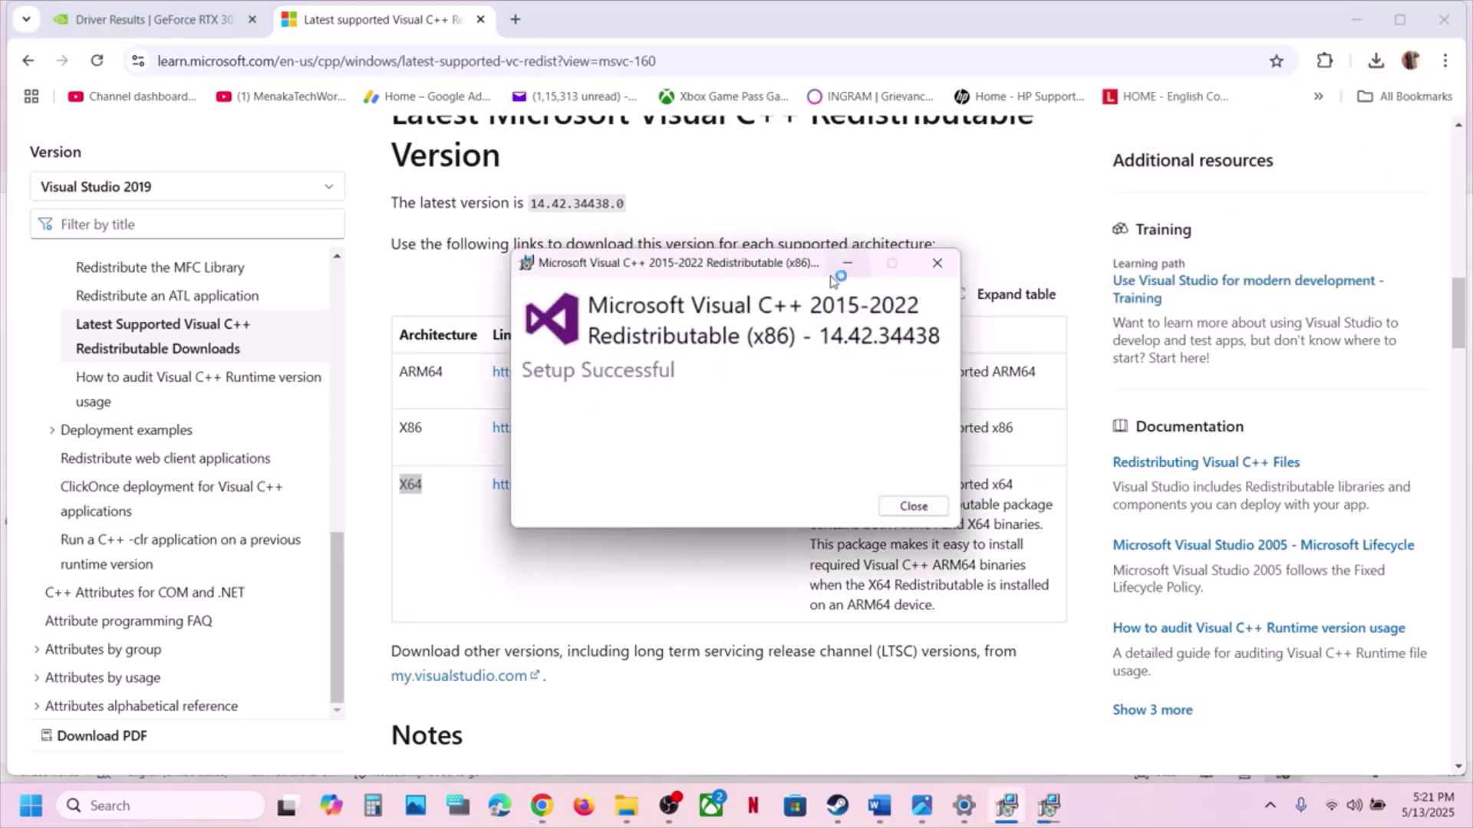
{"action": "left_click_drag", "start_coordinate": [729, 266], "coordinate": [1130, 278]}
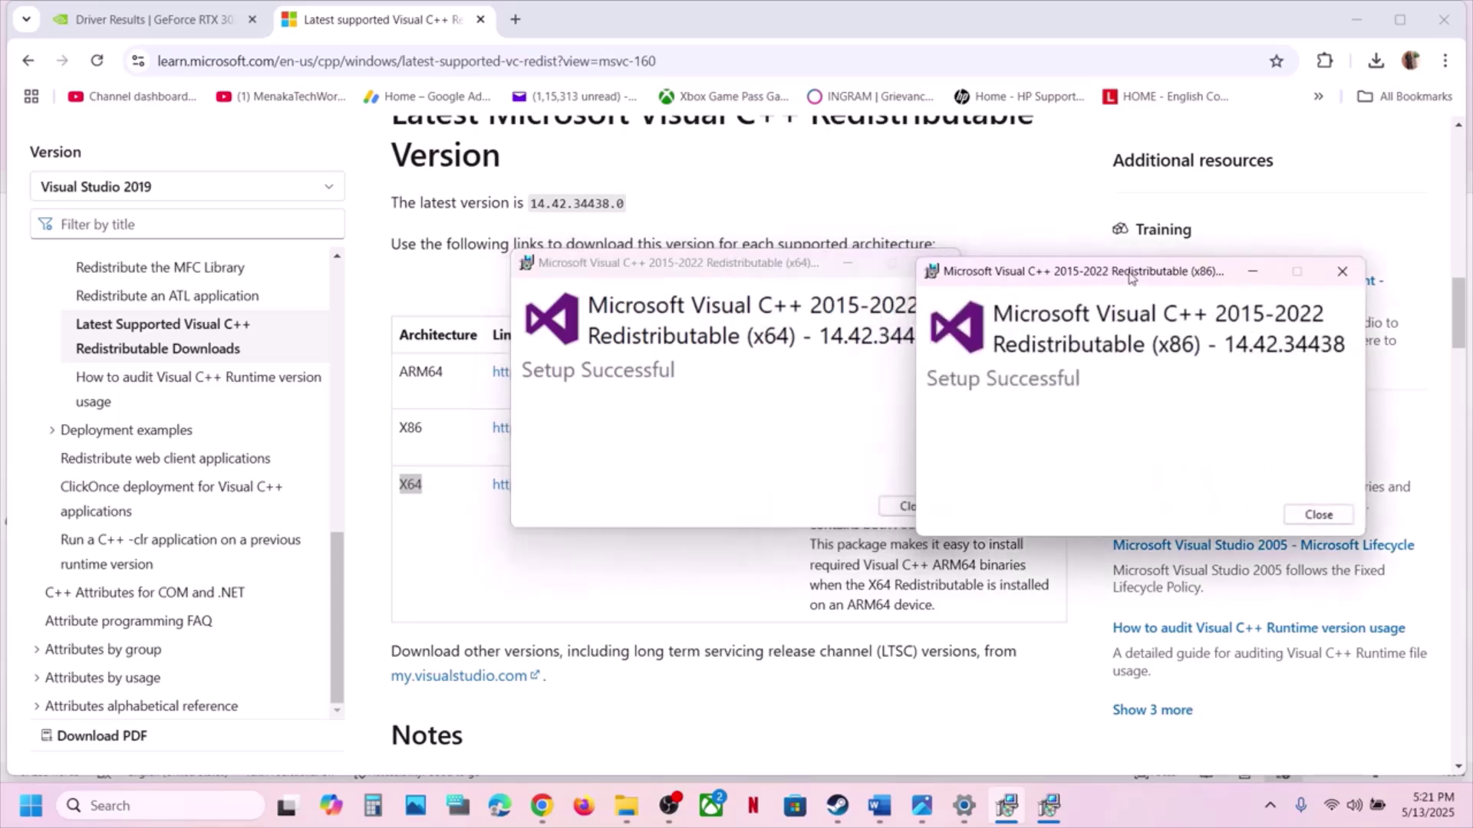
{"action": "left_click", "coordinate": [757, 472]}
{"action": "left_click", "coordinate": [915, 505]}
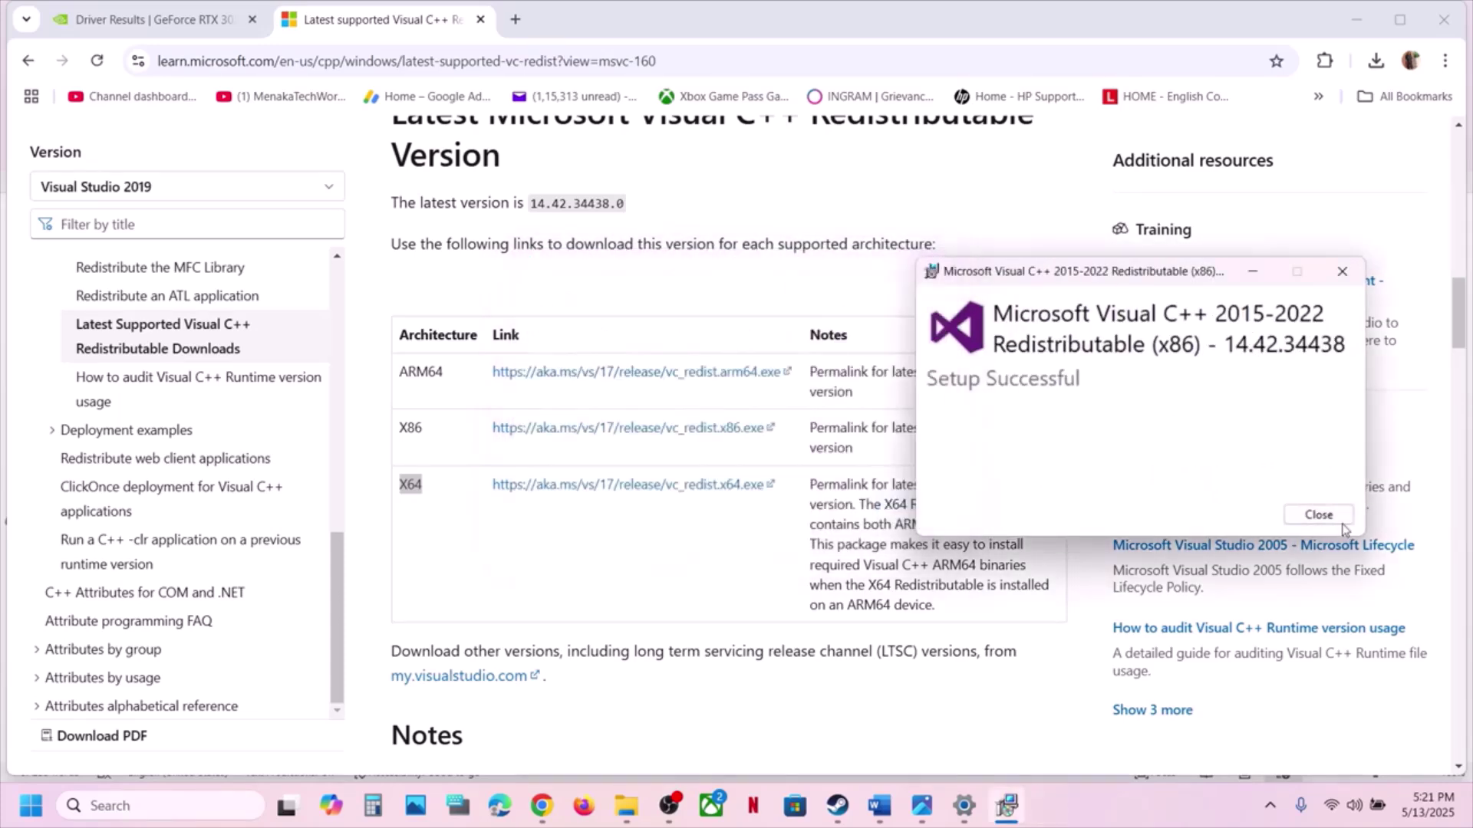
{"action": "left_click", "coordinate": [1318, 515]}
- Look at the Restart choice once the Visual C++ installers are closed, and leave the power options without restarting
{"action": "left_click", "coordinate": [36, 816]}
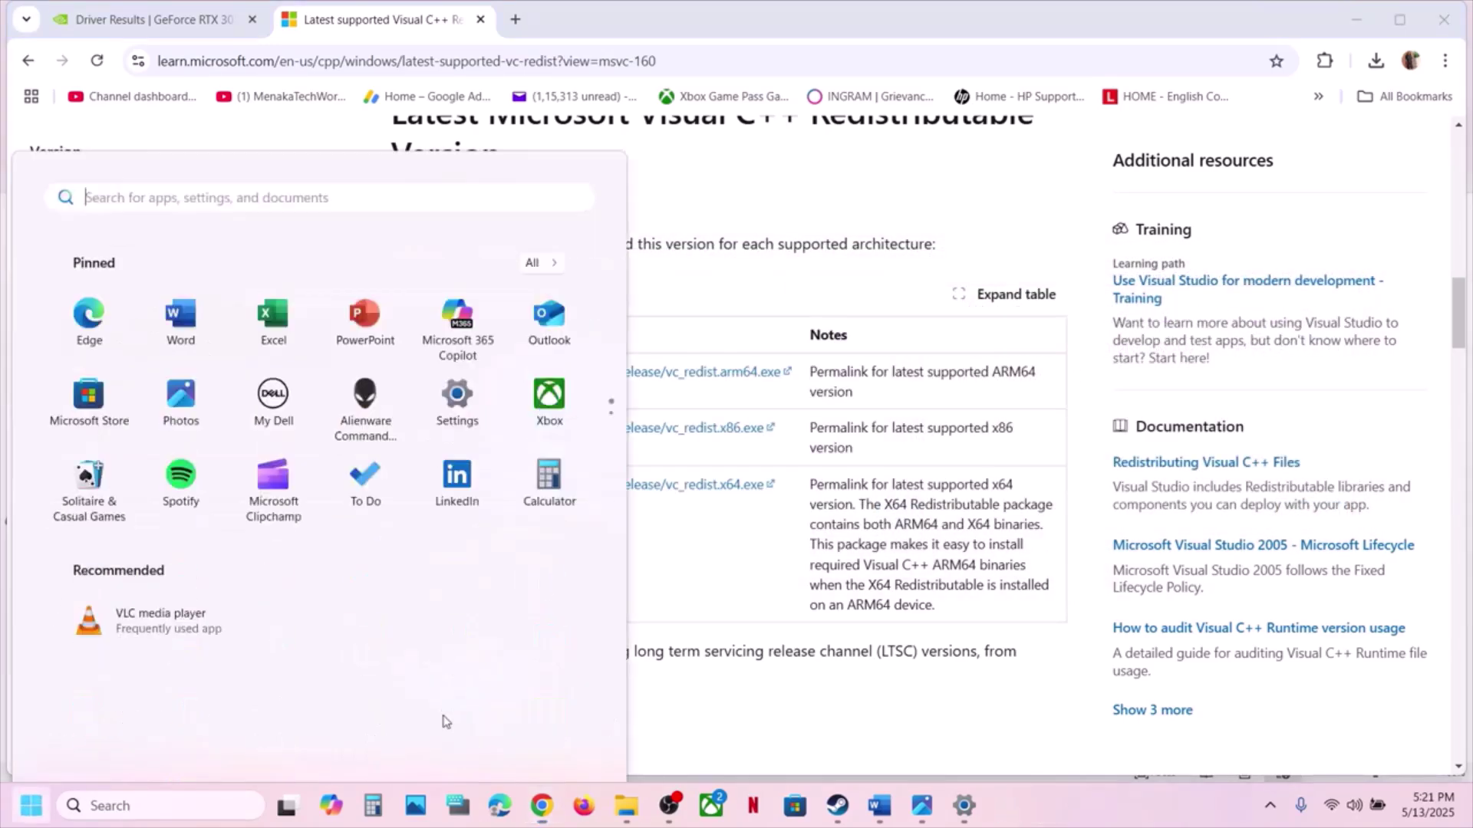
{"action": "left_click", "coordinate": [559, 740]}
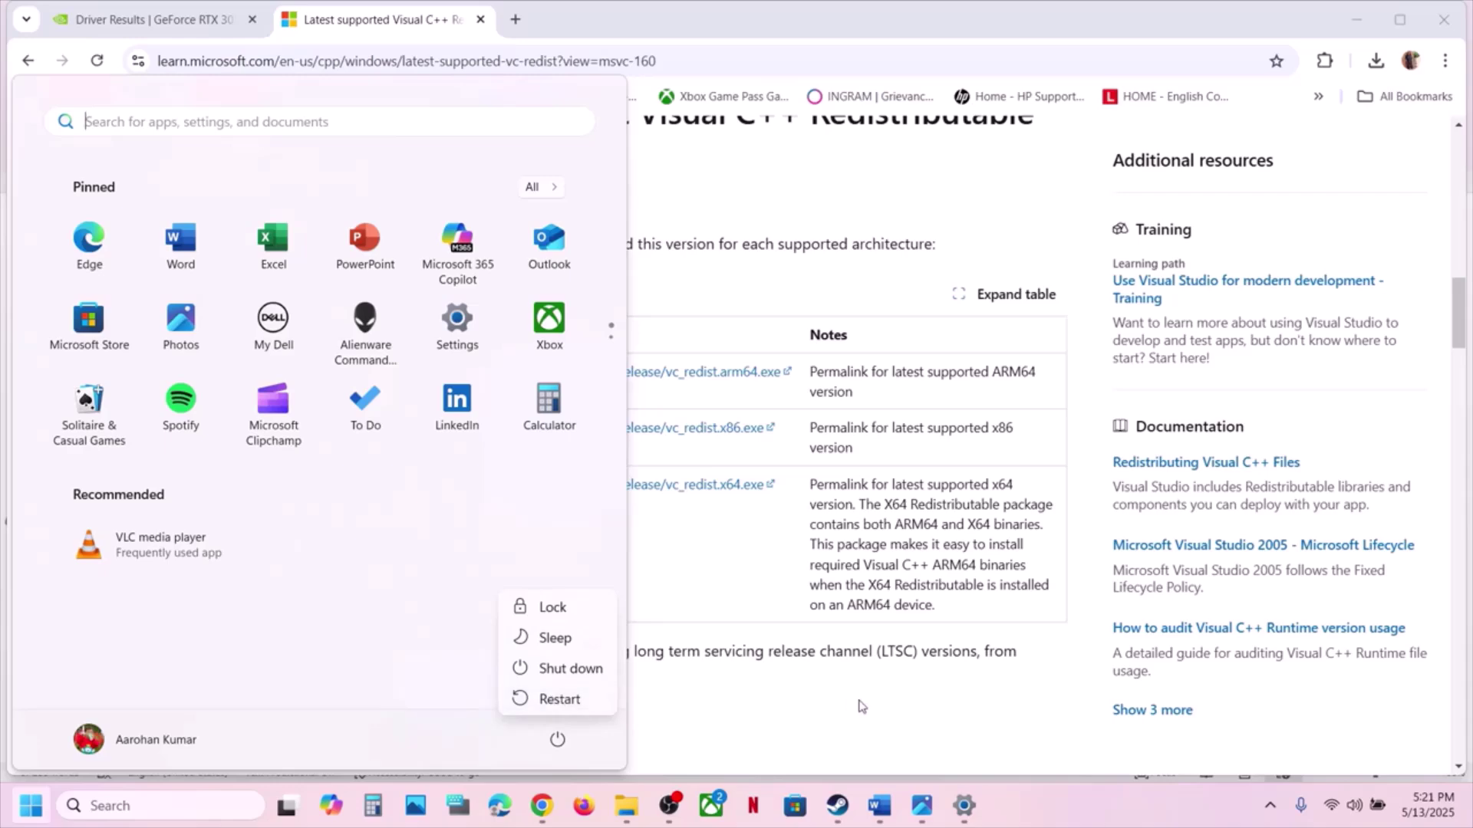
{"action": "key", "text": "Escape"}
{"action": "key", "text": "Escape"}
- Switch to DOOM: The Dark Ages in Steam, return to the Word guide and read on to Step 14 about virtual memory
{"action": "left_click", "coordinate": [837, 805]}
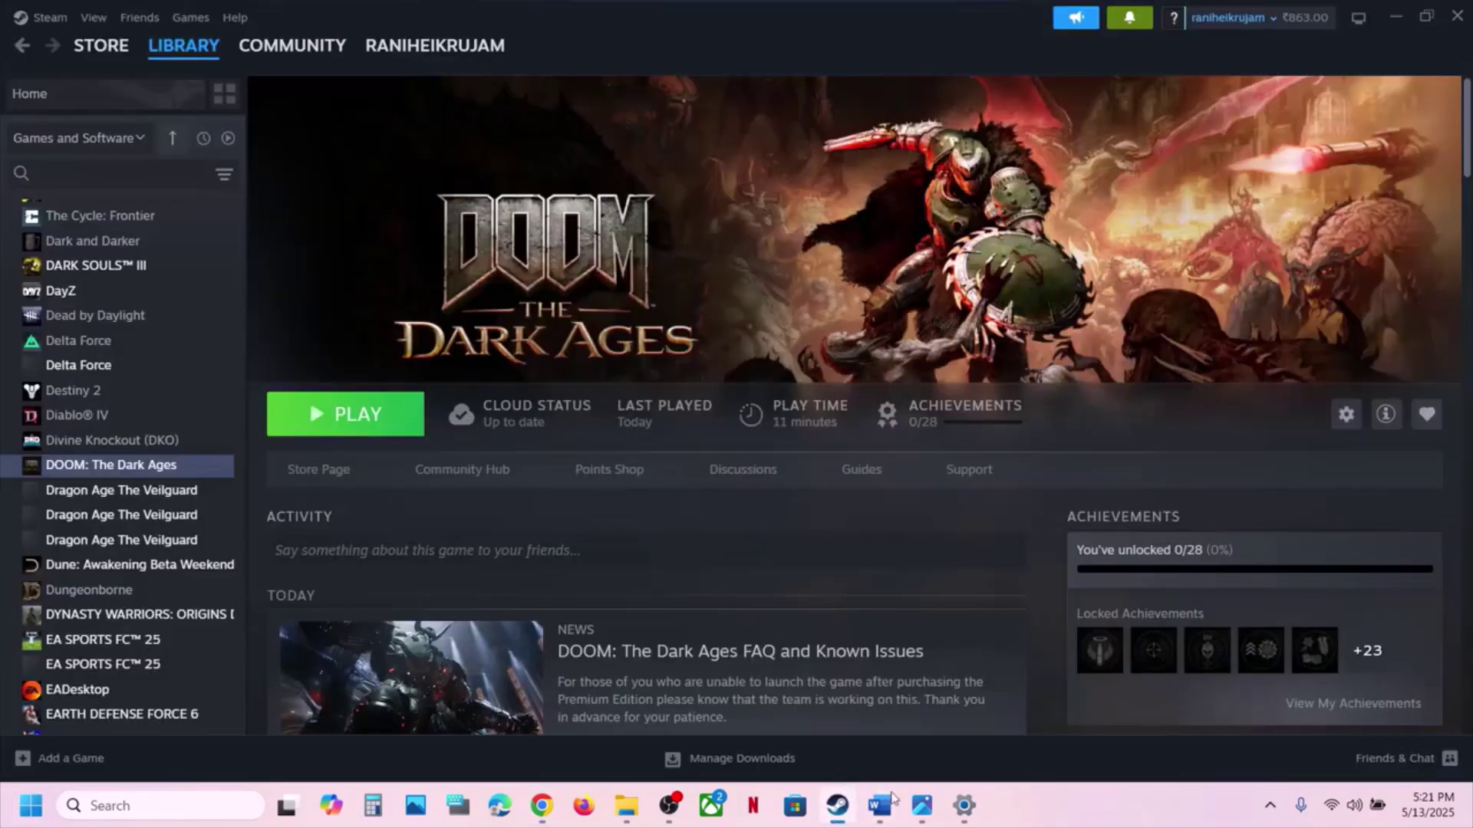
{"action": "left_click", "coordinate": [879, 805]}
{"action": "scroll", "coordinate": [687, 569], "scroll_direction": "down", "scroll_amount": 3}
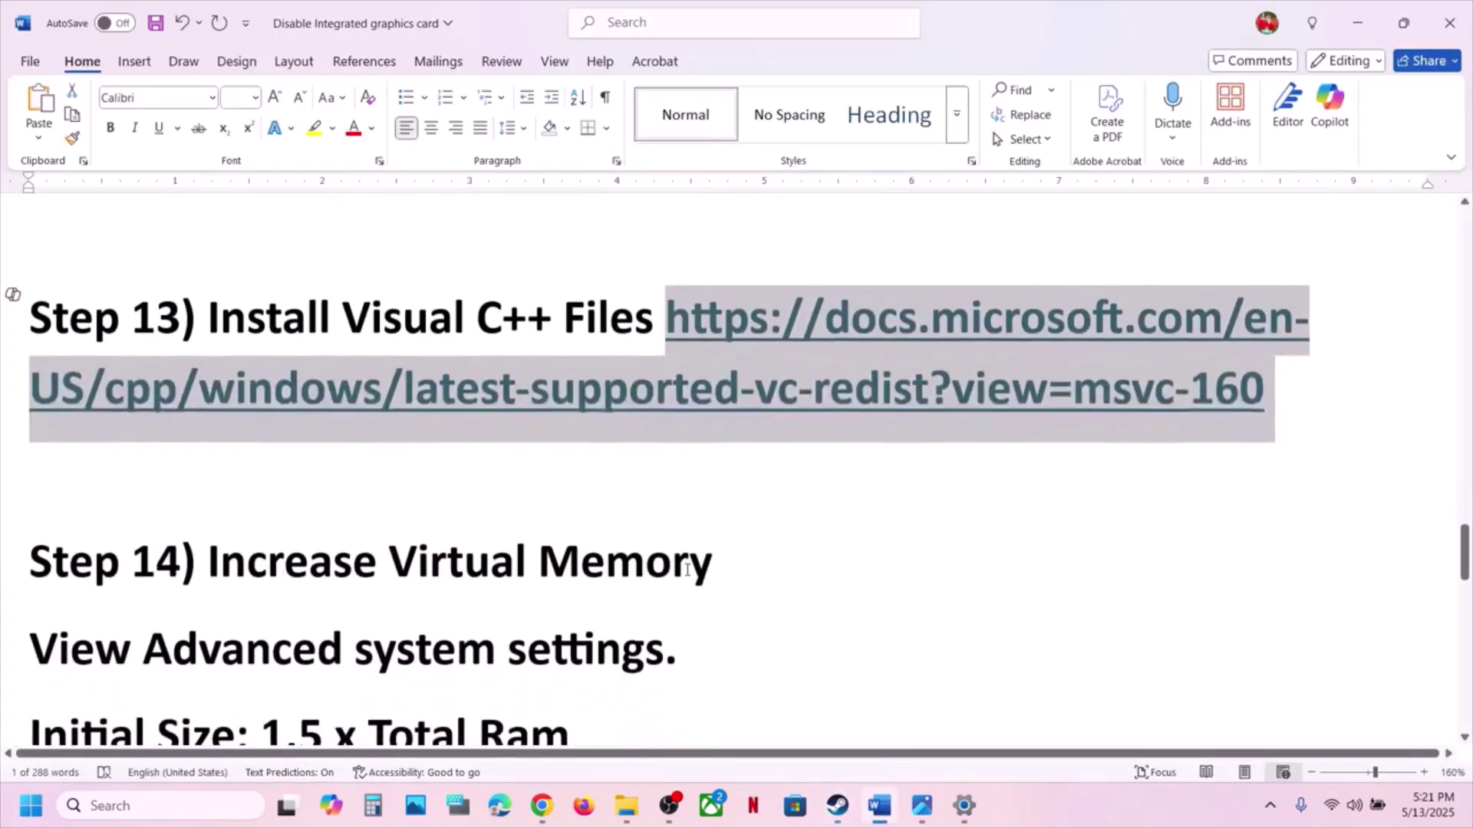